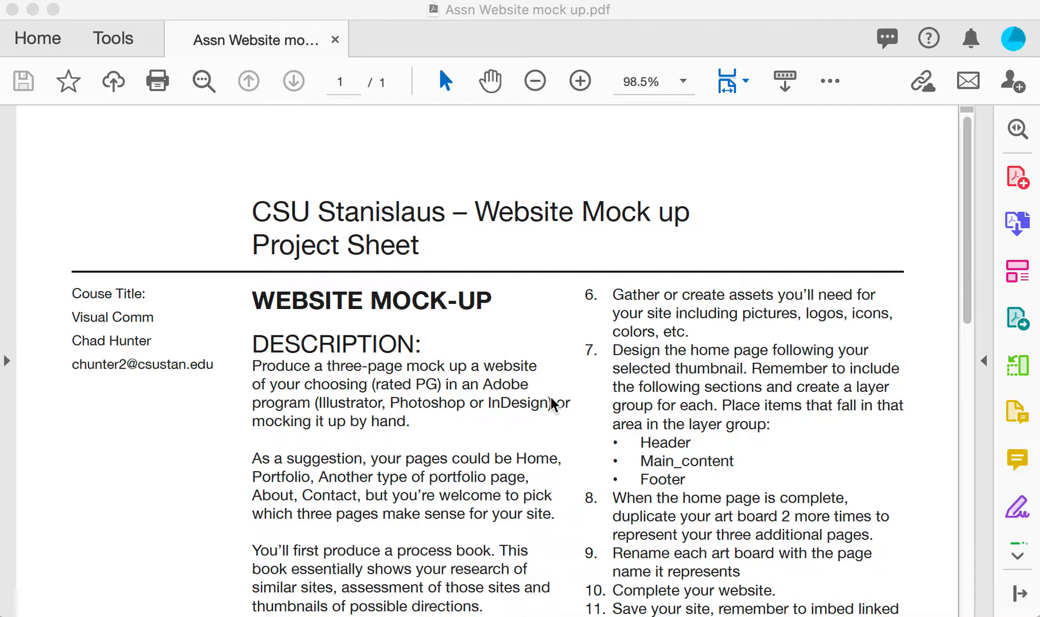
# Zoom the mock-up assignment PDF to 150% and read down to its Process steps and Specs
pyautogui.click(580, 81)
pyautogui.click(580, 81)
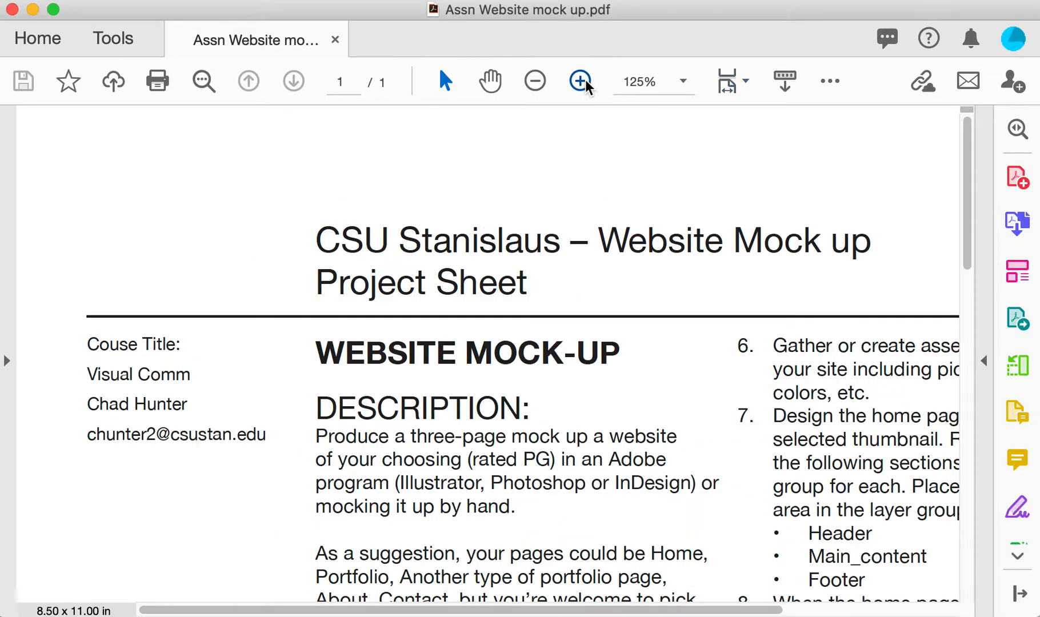
pyautogui.hscroll(5, 650, 424)
pyautogui.scroll(-10, 650, 424)
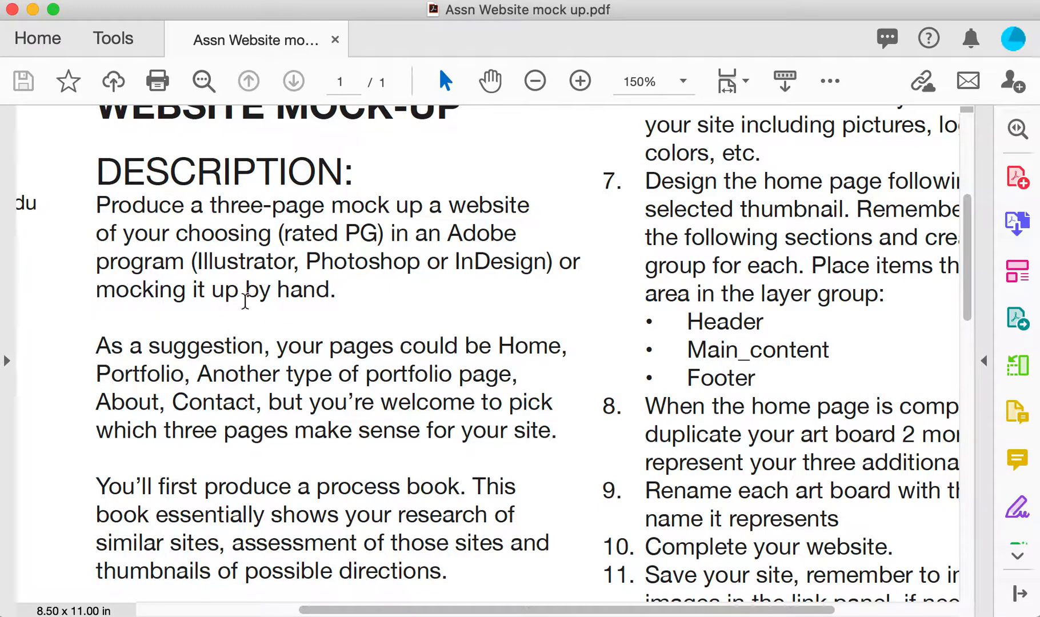
pyautogui.scroll(-3, 737, 450)
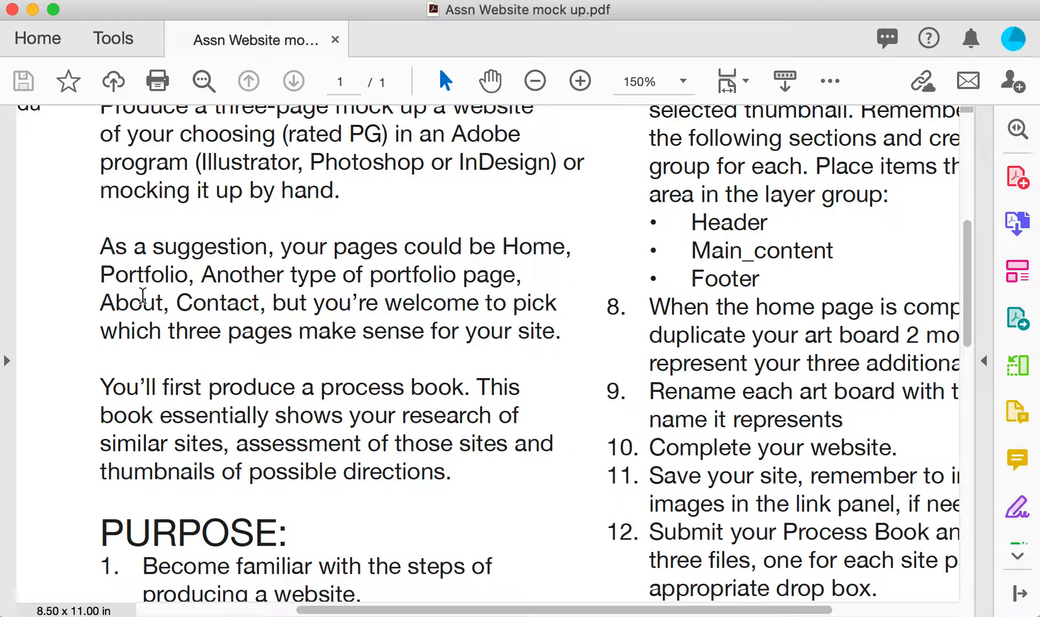
pyautogui.scroll(-4, 556, 362)
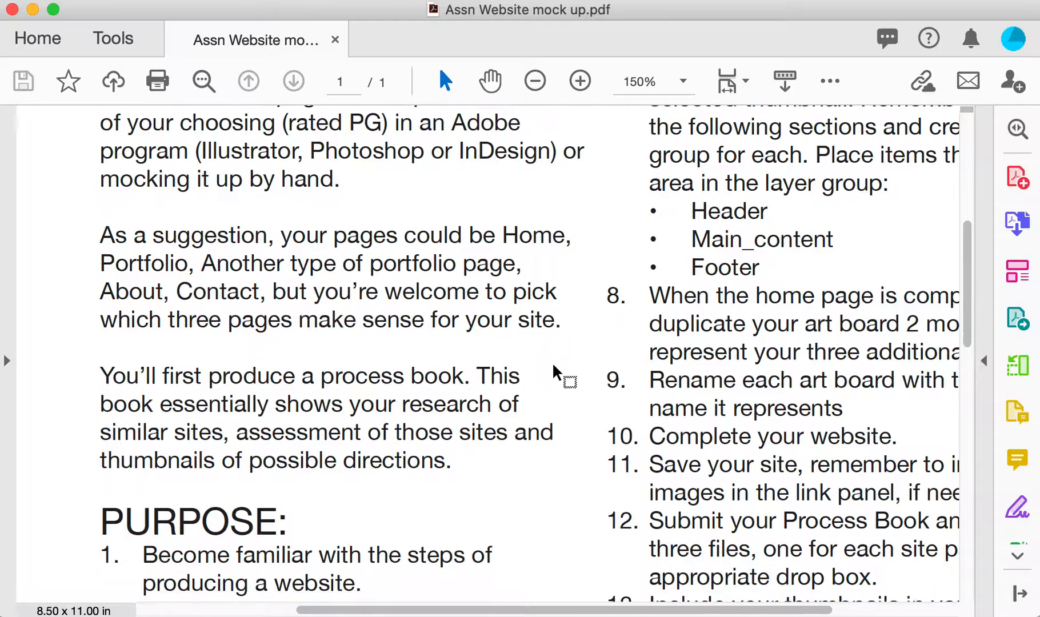
pyautogui.scroll(-5, 553, 366)
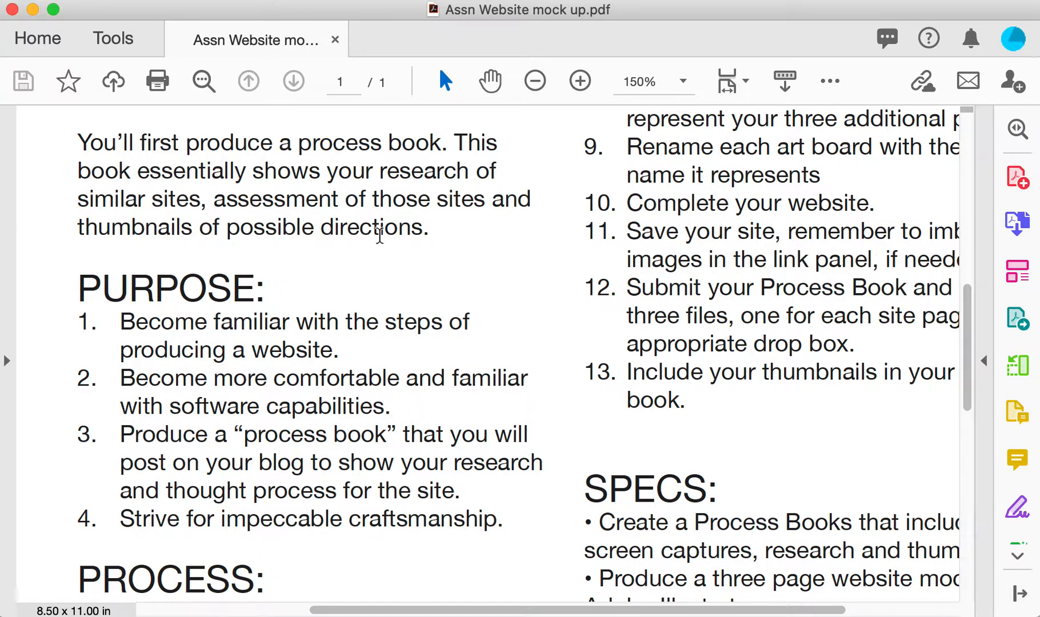
pyautogui.scroll(-6, 433, 287)
pyautogui.scroll(-1, 433, 287)
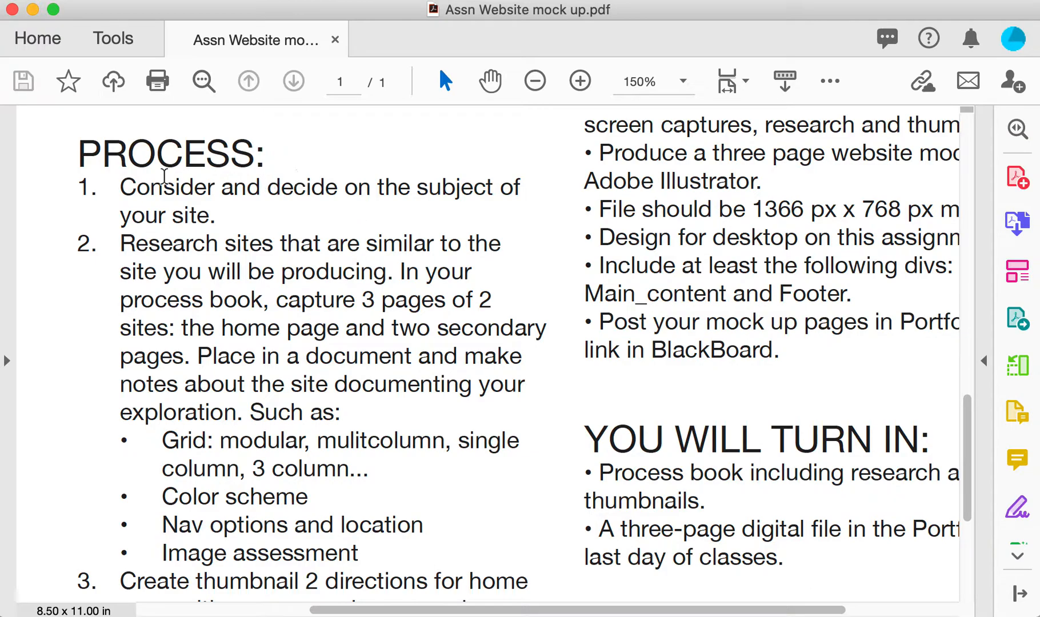
pyautogui.scroll(-1, 218, 231)
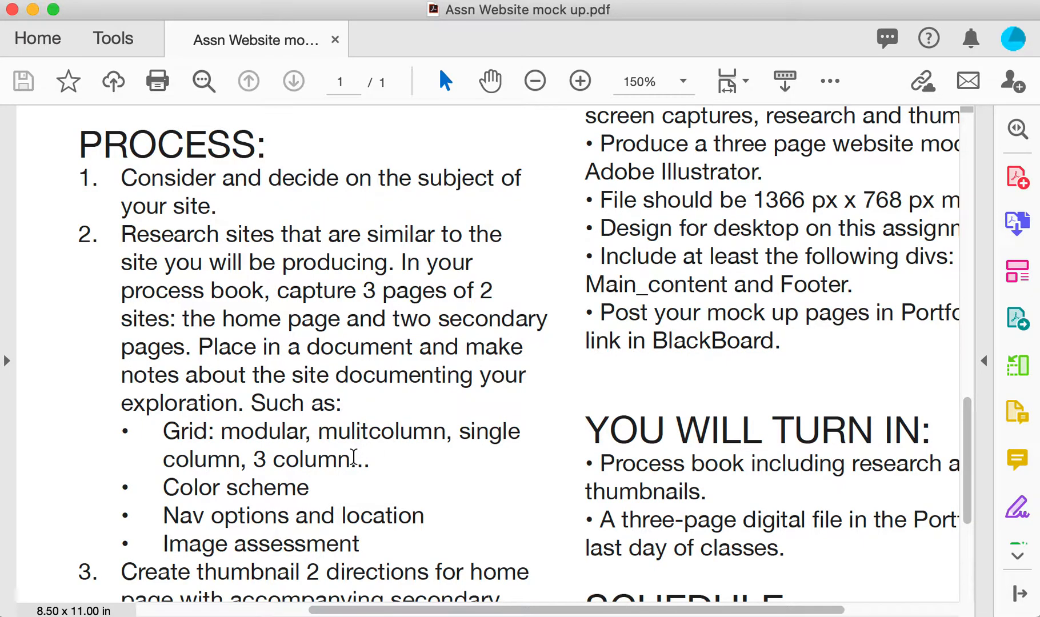
pyautogui.scroll(-4, 353, 451)
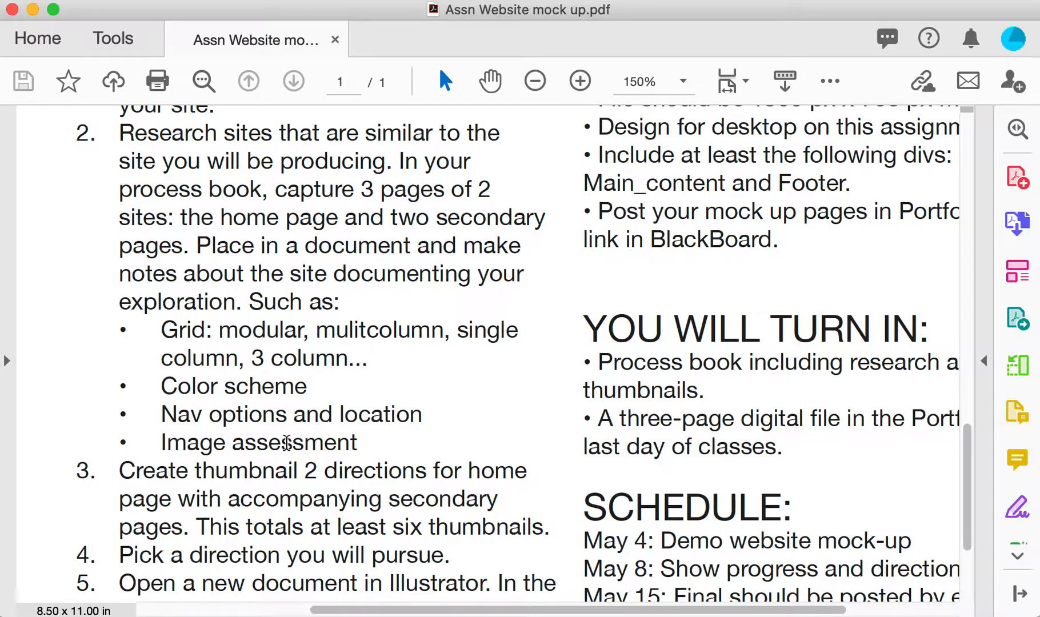
pyautogui.scroll(-5, 286, 443)
pyautogui.hscroll(-2, 286, 443)
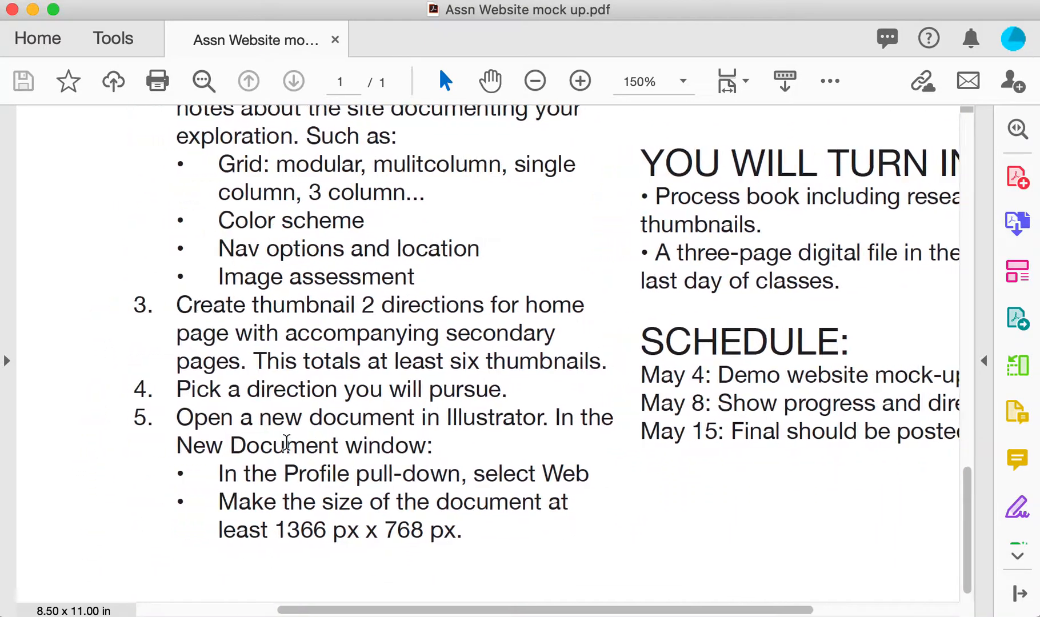
pyautogui.hscroll(-1, 287, 443)
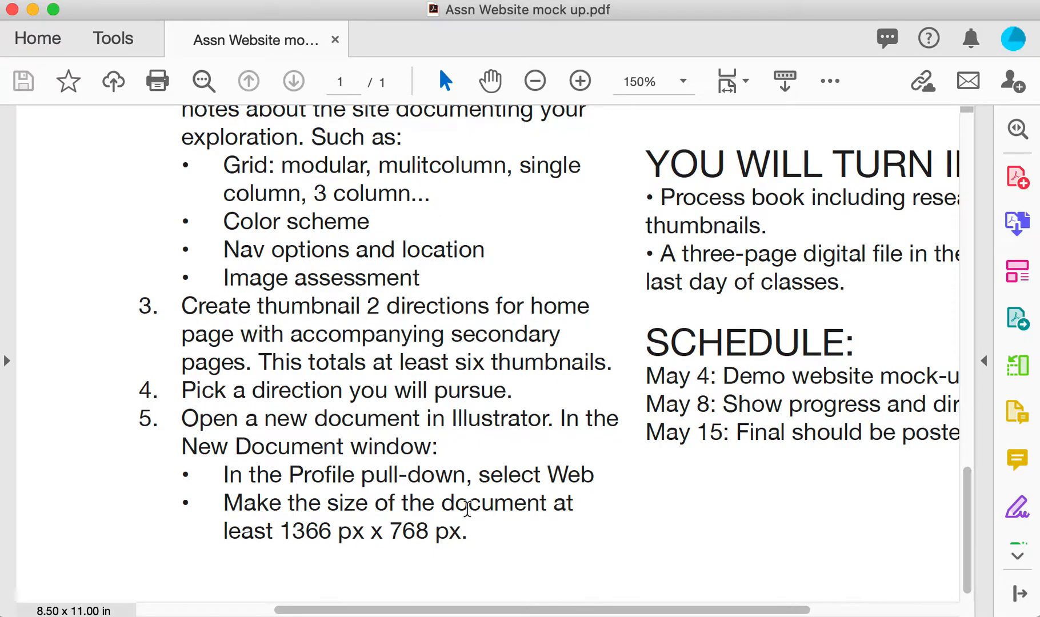
pyautogui.hscroll(3, 436, 445)
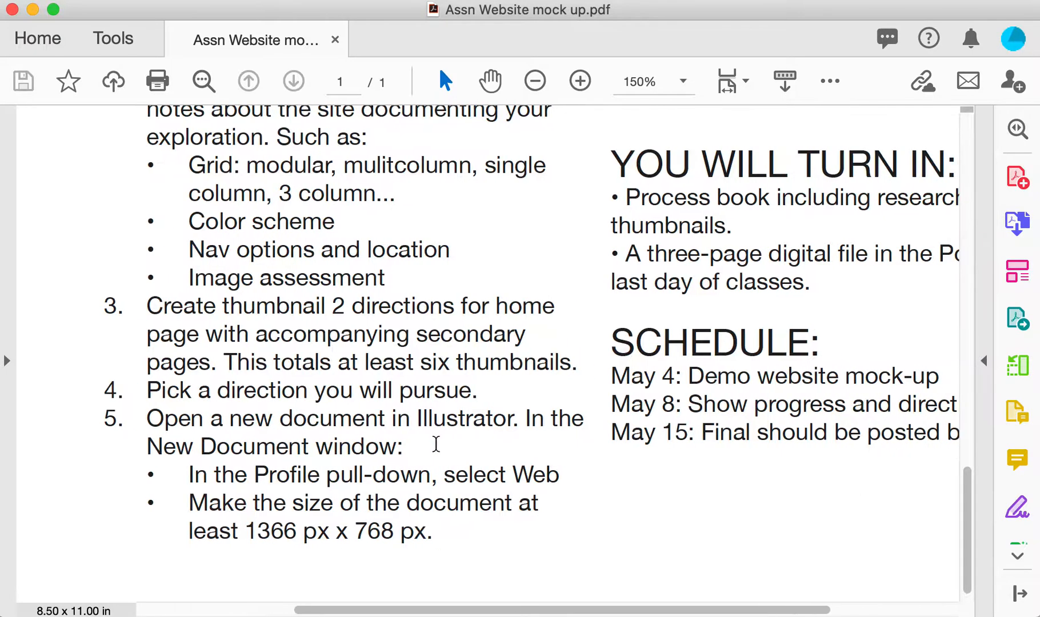
pyautogui.hscroll(4, 379, 458)
pyautogui.hscroll(2, 379, 456)
pyautogui.scroll(10, 380, 455)
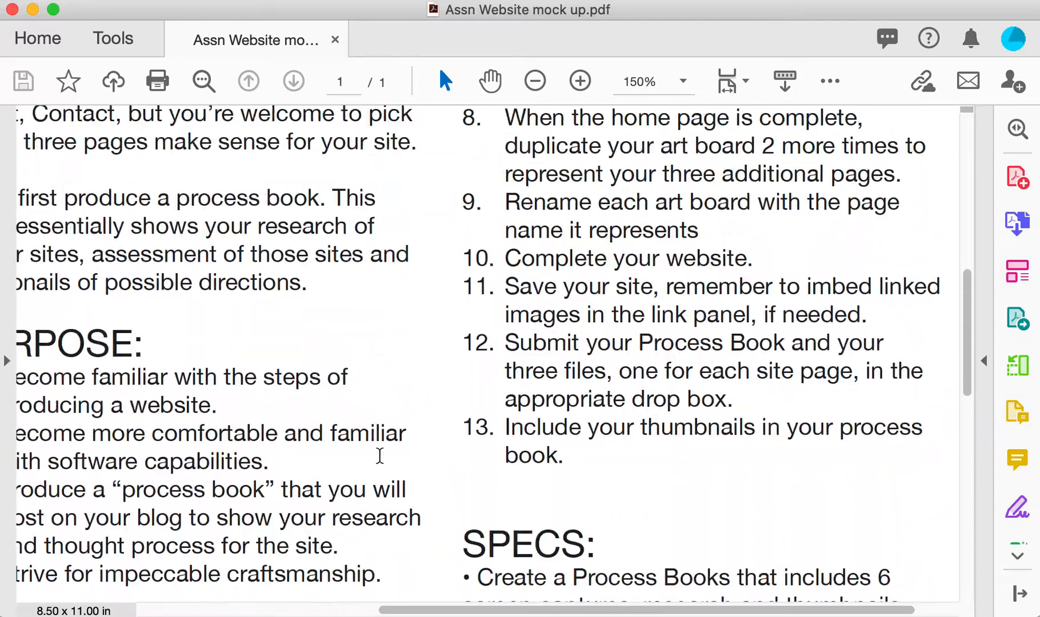
pyautogui.scroll(10, 378, 452)
pyautogui.hscroll(2, 378, 452)
pyautogui.scroll(-2, 379, 455)
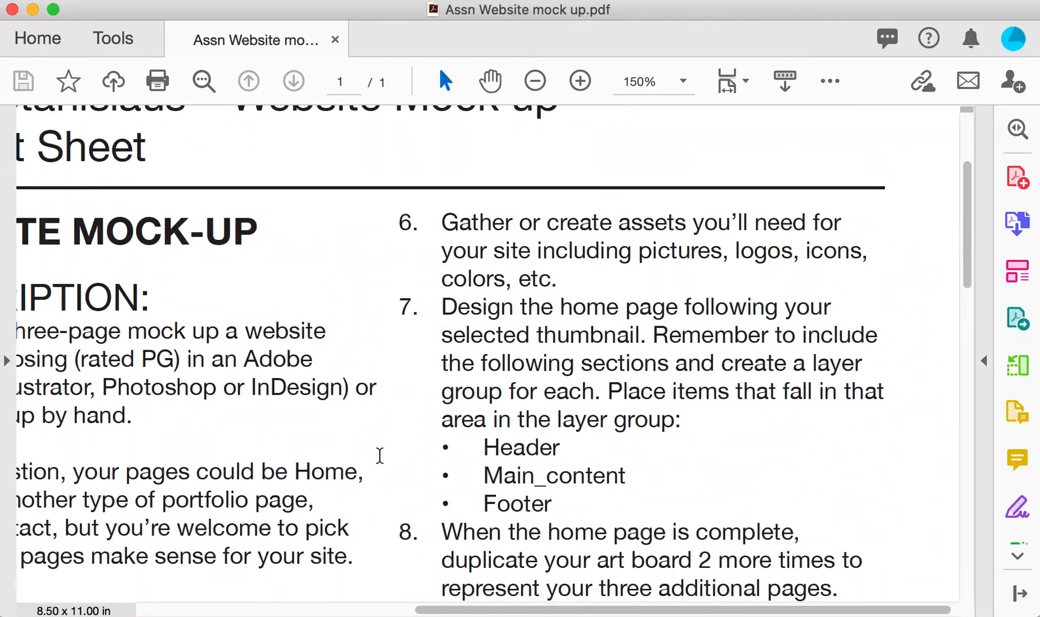
pyautogui.scroll(-15, 379, 455)
pyautogui.hscroll(-5, 379, 455)
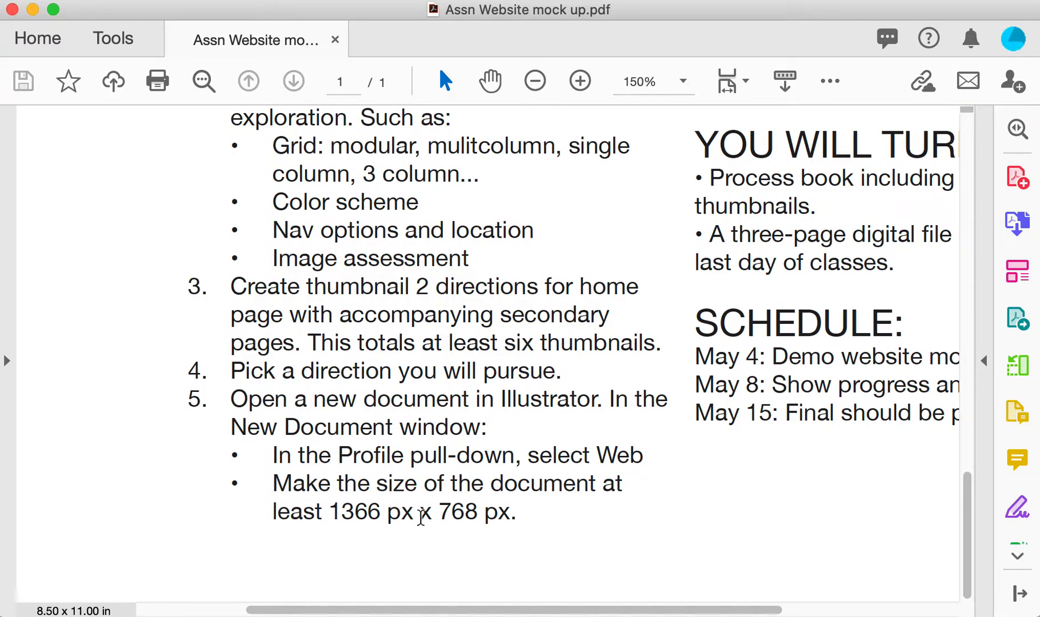
pyautogui.hscroll(5, 693, 296)
pyautogui.scroll(12, 693, 295)
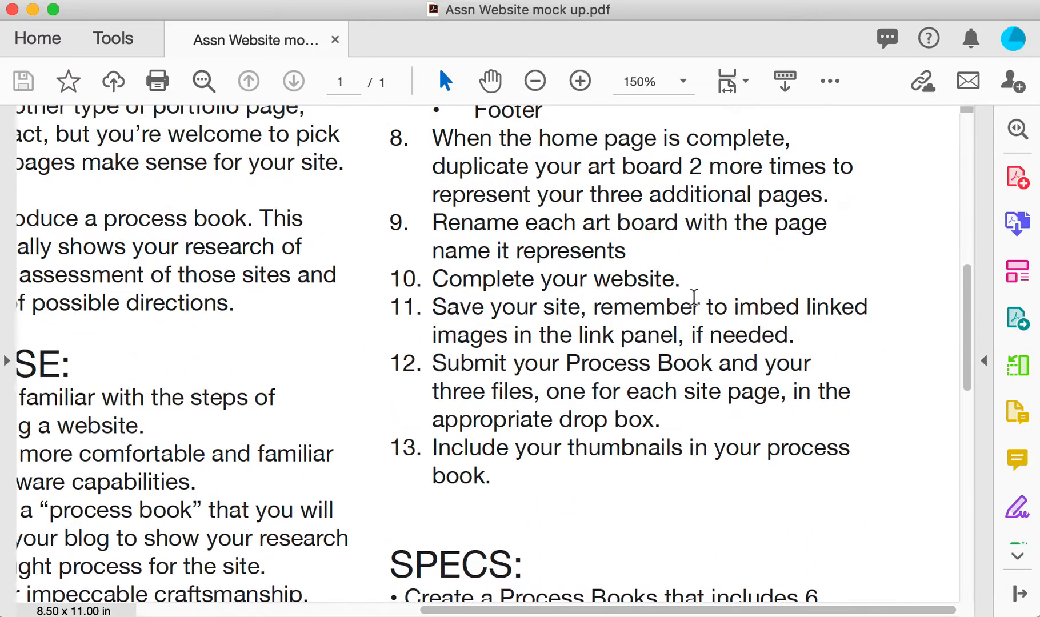
pyautogui.scroll(-3, 693, 295)
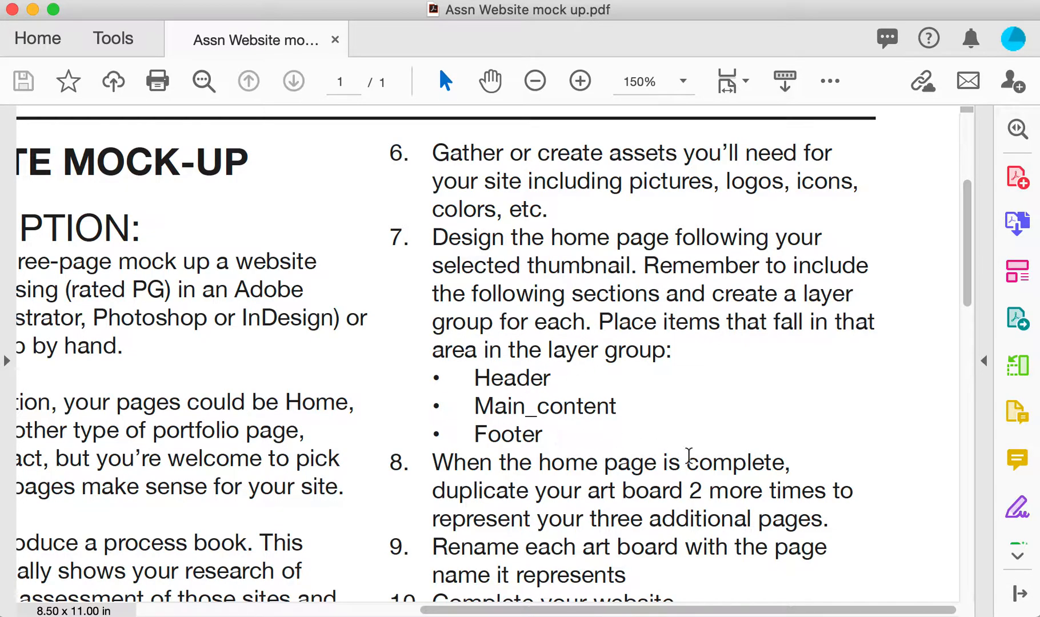
pyautogui.scroll(-5, 715, 440)
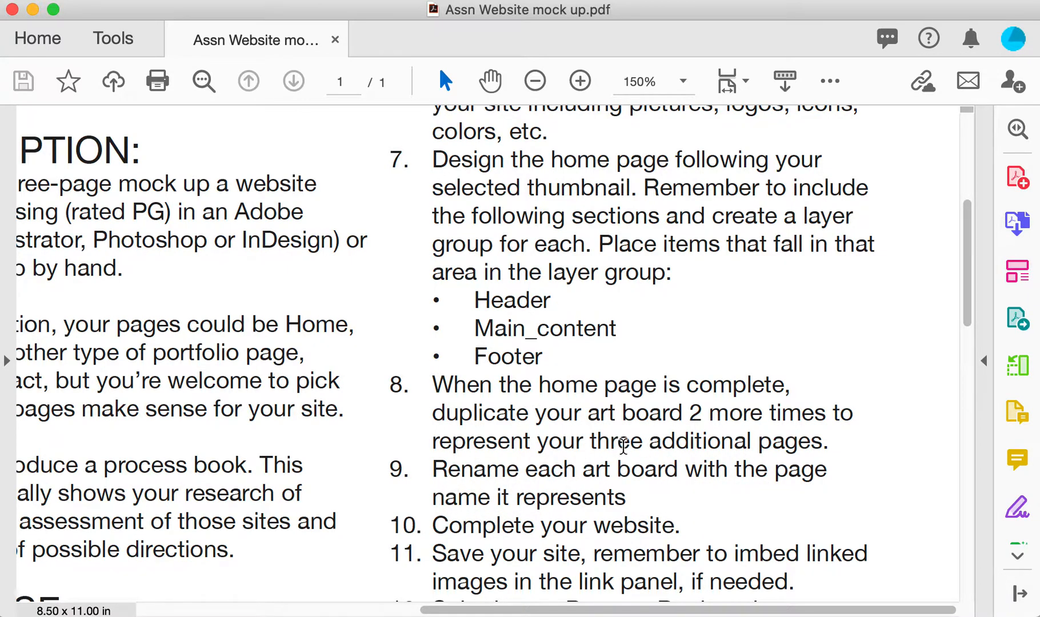
pyautogui.scroll(-5, 725, 497)
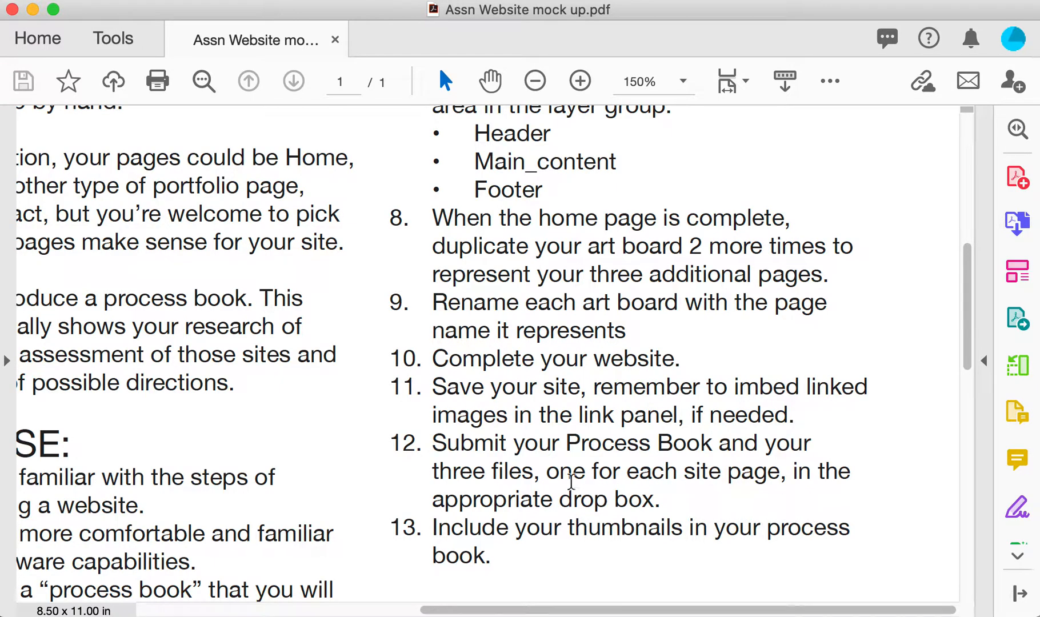
pyautogui.scroll(-10, 577, 492)
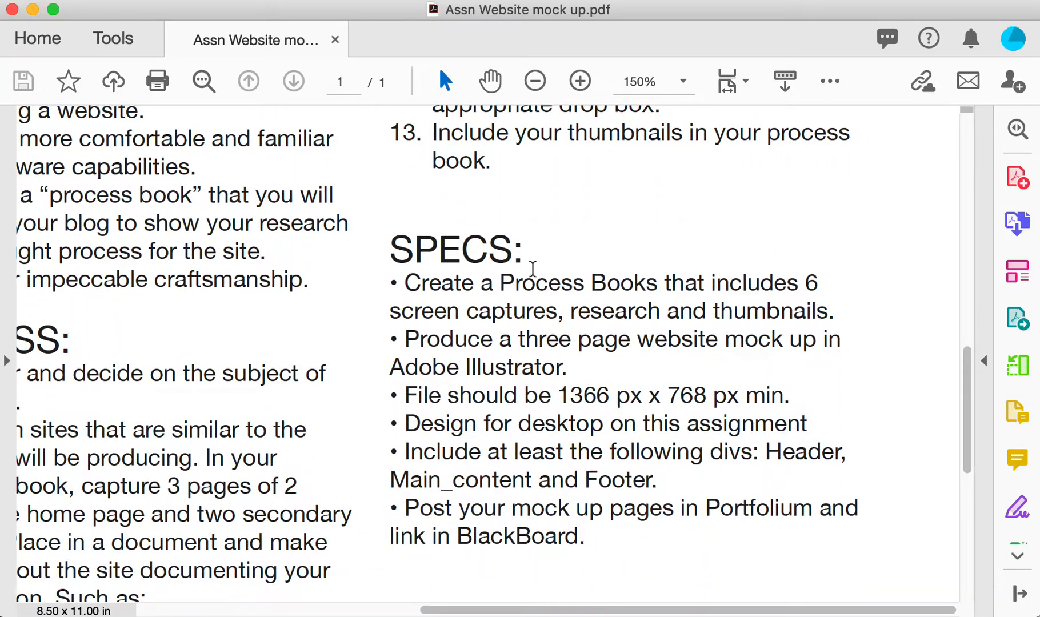
pyautogui.scroll(-10, 577, 511)
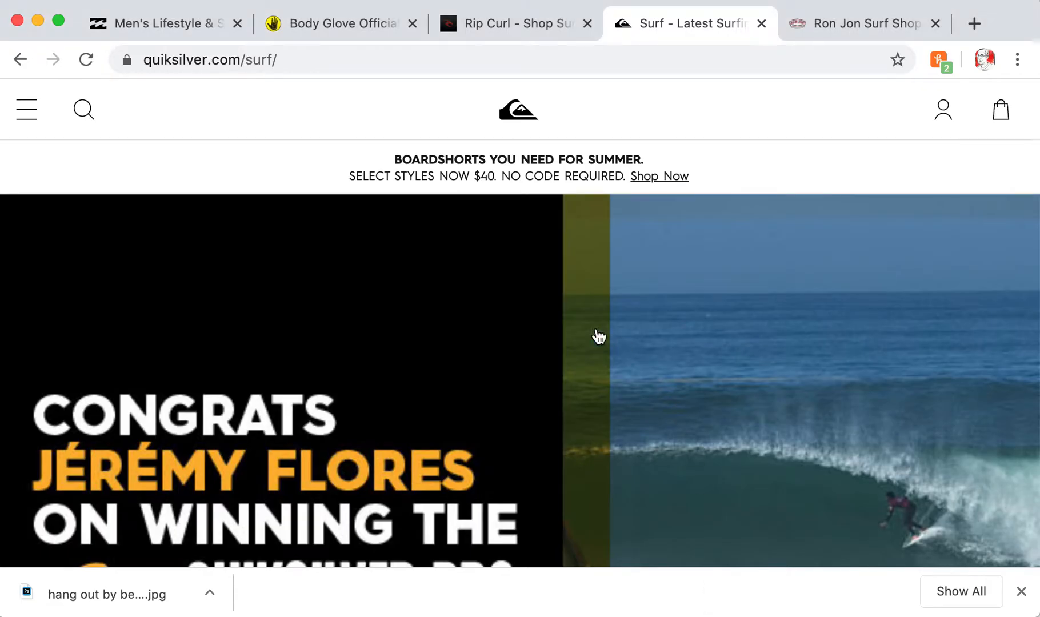
# Show the Billabong men's page and scroll through its Dr. Seuss boardshorts content
pyautogui.click(171, 24)
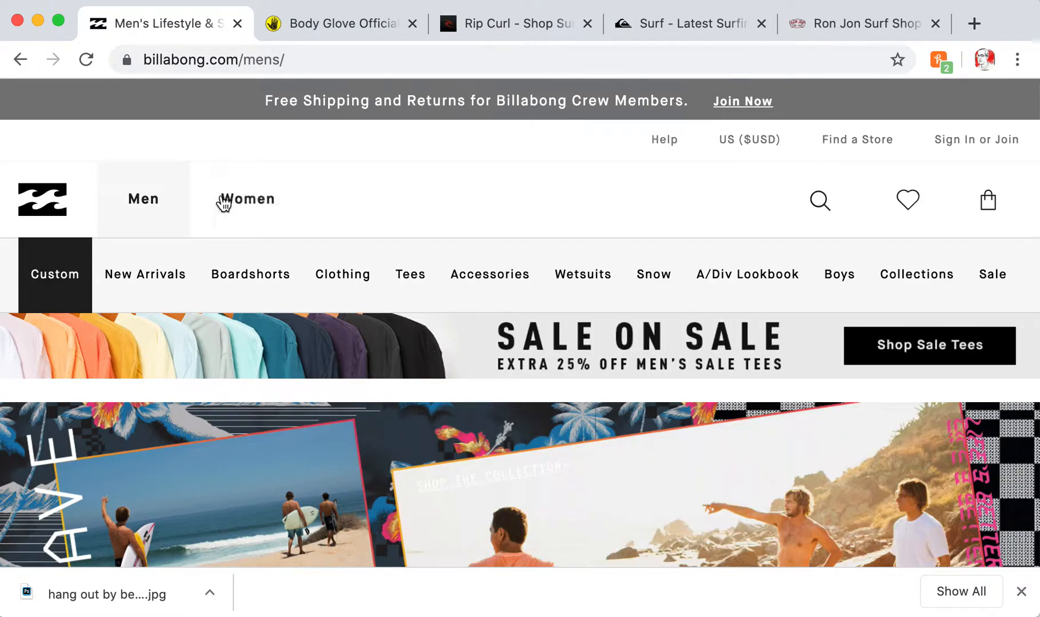
pyautogui.scroll(-1, 412, 212)
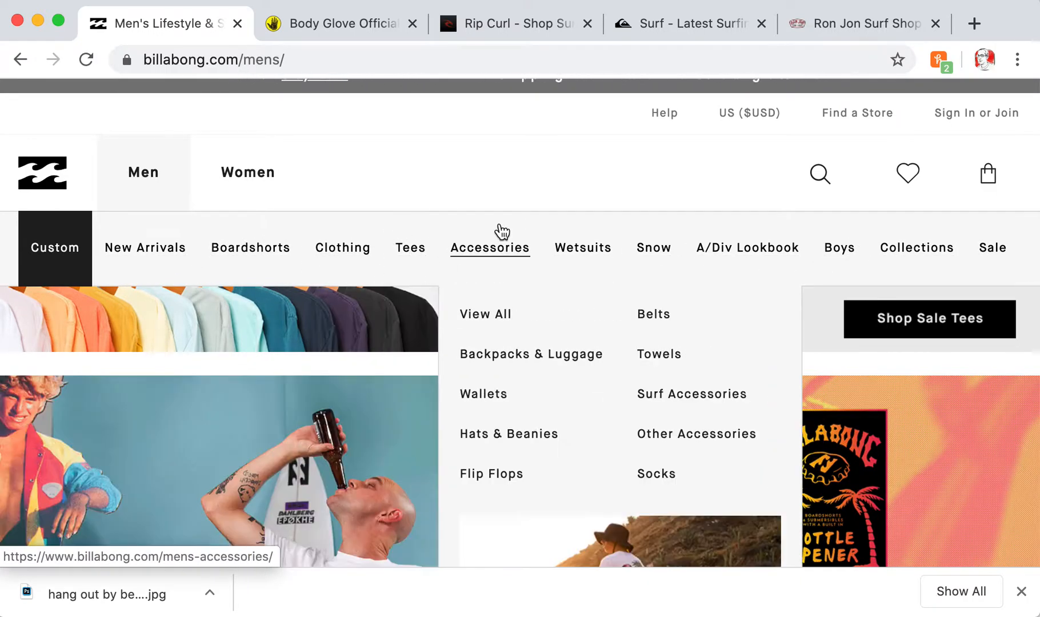
pyautogui.scroll(-3, 428, 171)
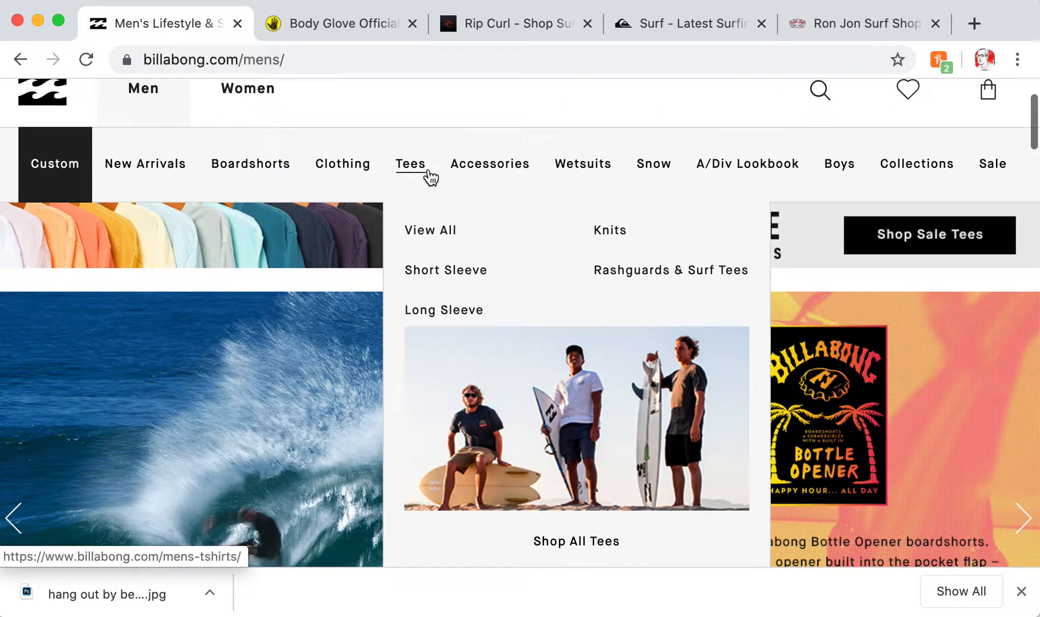
pyautogui.scroll(-2, 428, 176)
pyautogui.scroll(-2, 513, 279)
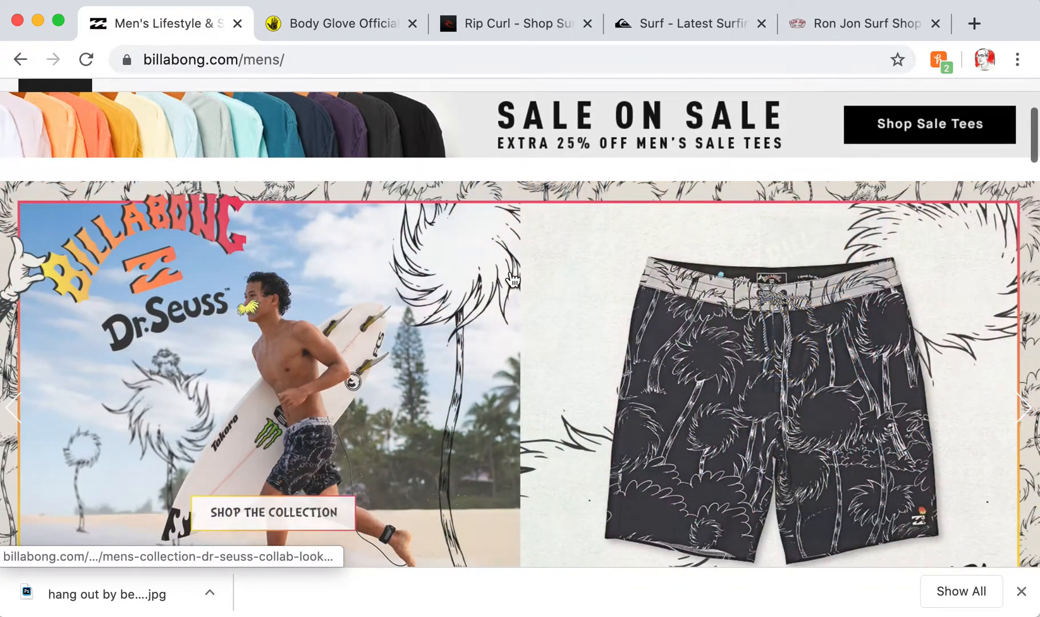
pyautogui.scroll(2, 504, 286)
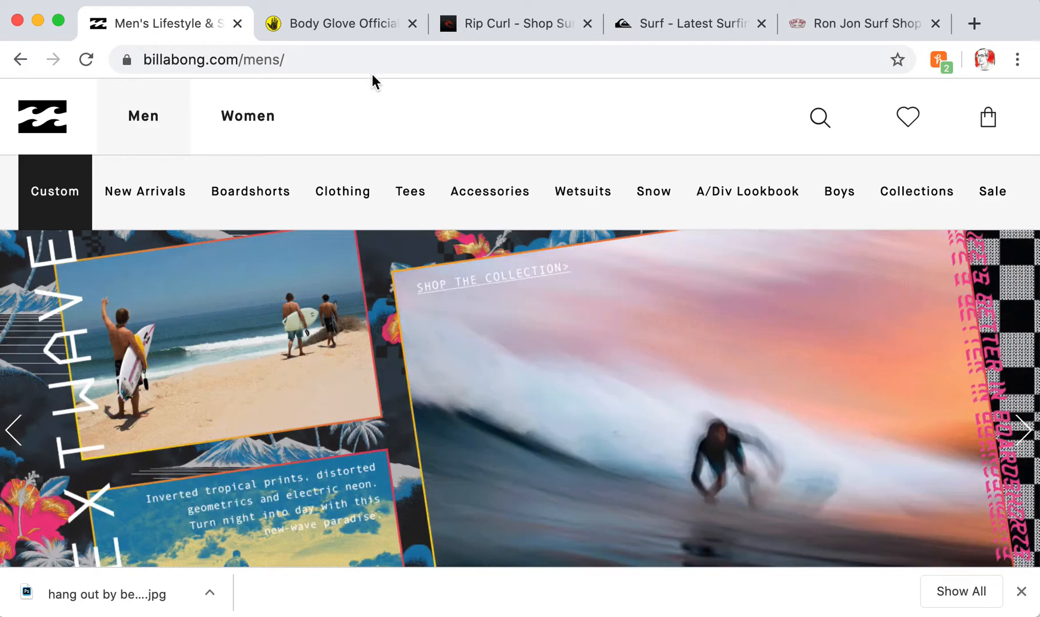
pyautogui.moveTo(533, 172)
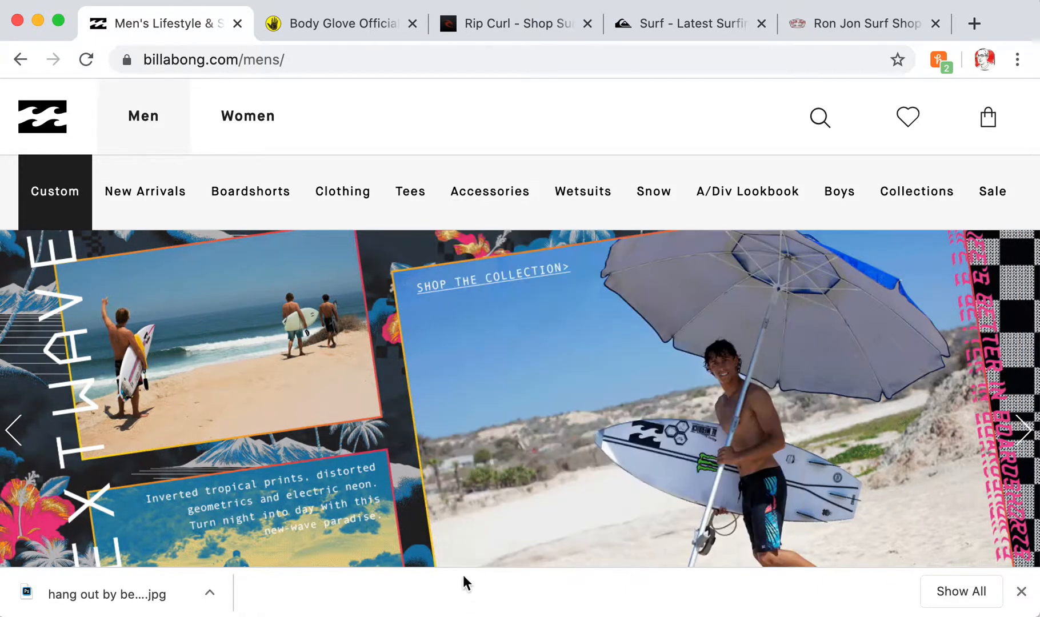
pyautogui.moveTo(464, 179)
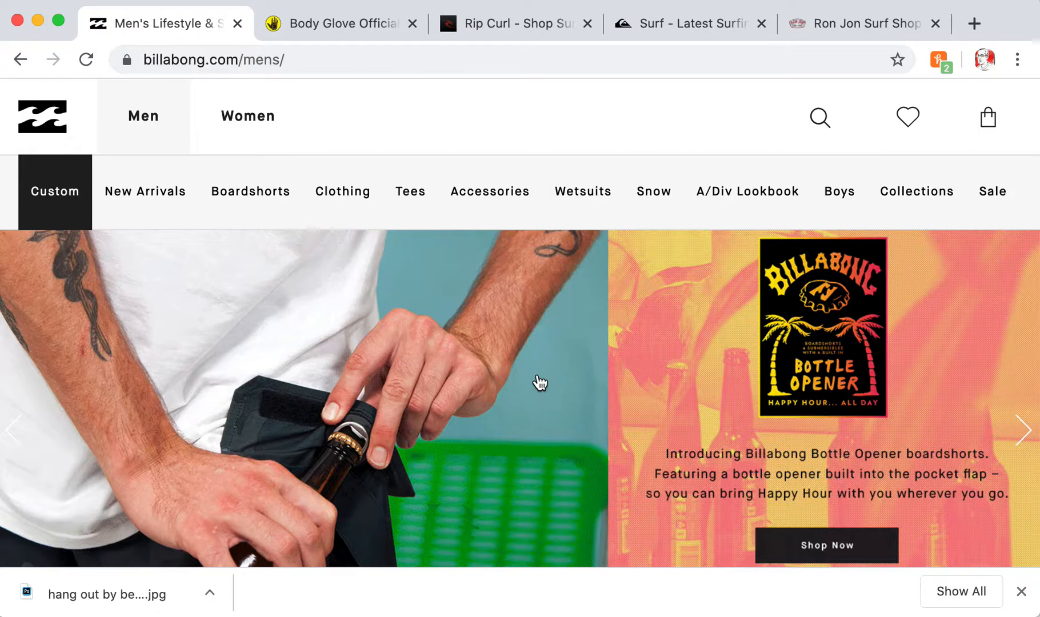
pyautogui.scroll(-10, 539, 382)
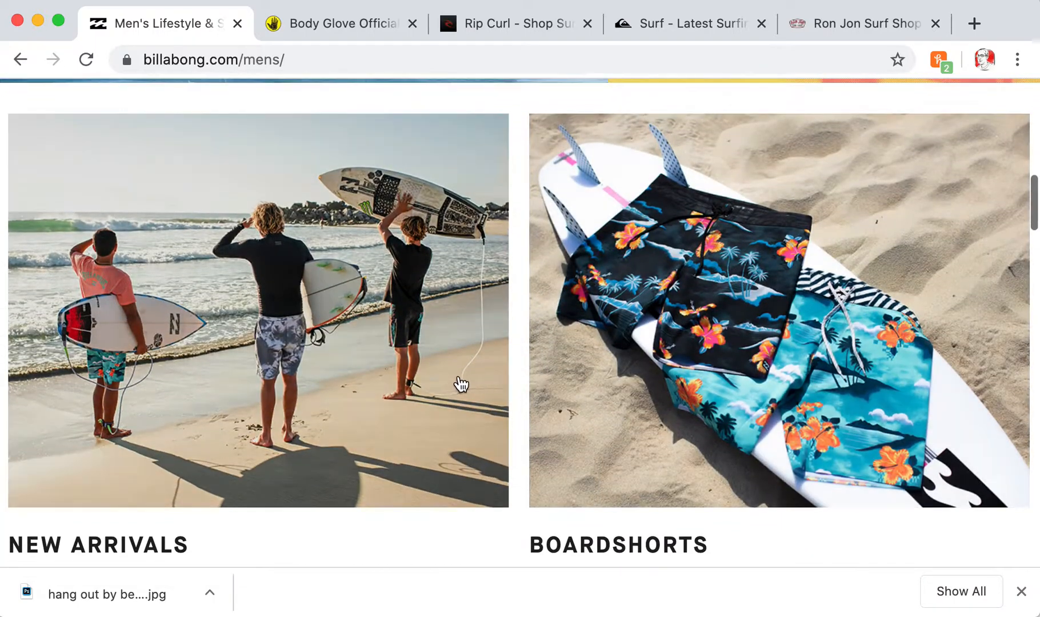
pyautogui.scroll(-6, 540, 387)
pyautogui.scroll(-3, 545, 388)
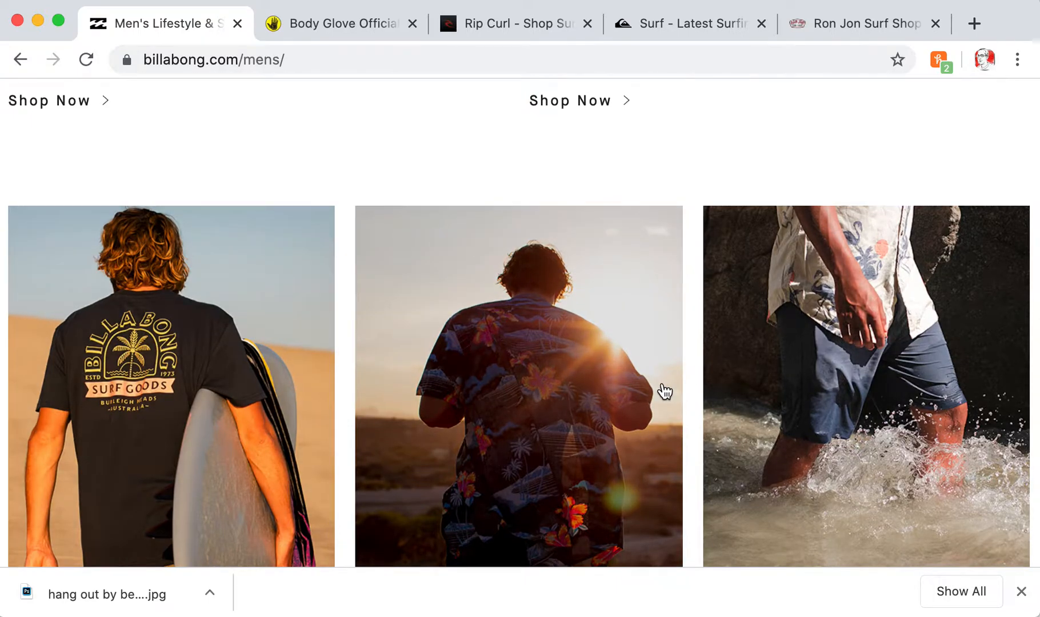
pyautogui.scroll(-12, 664, 392)
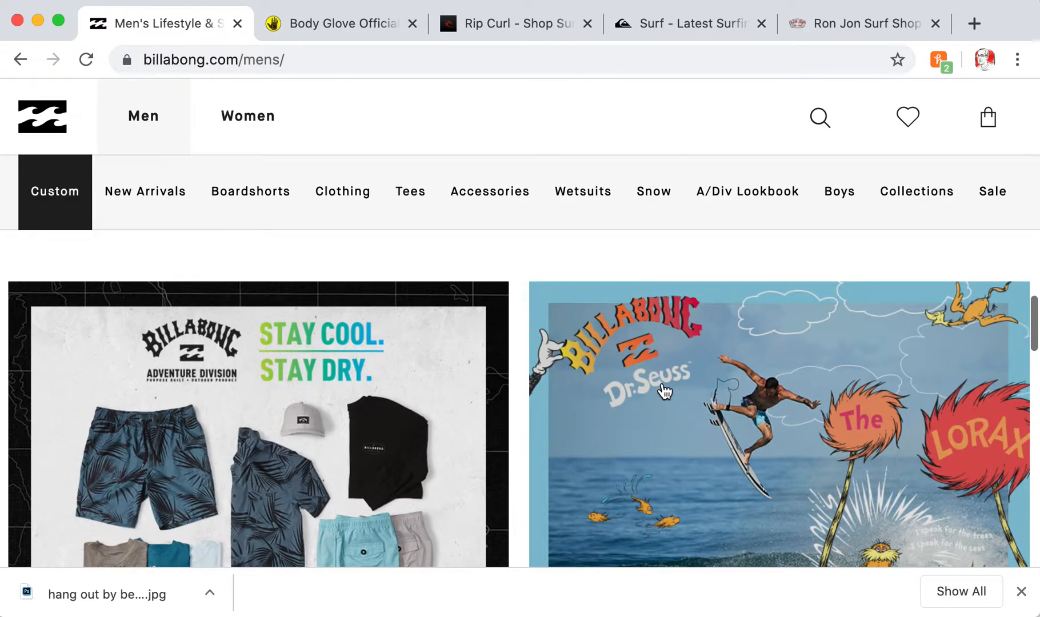
pyautogui.scroll(-10, 665, 391)
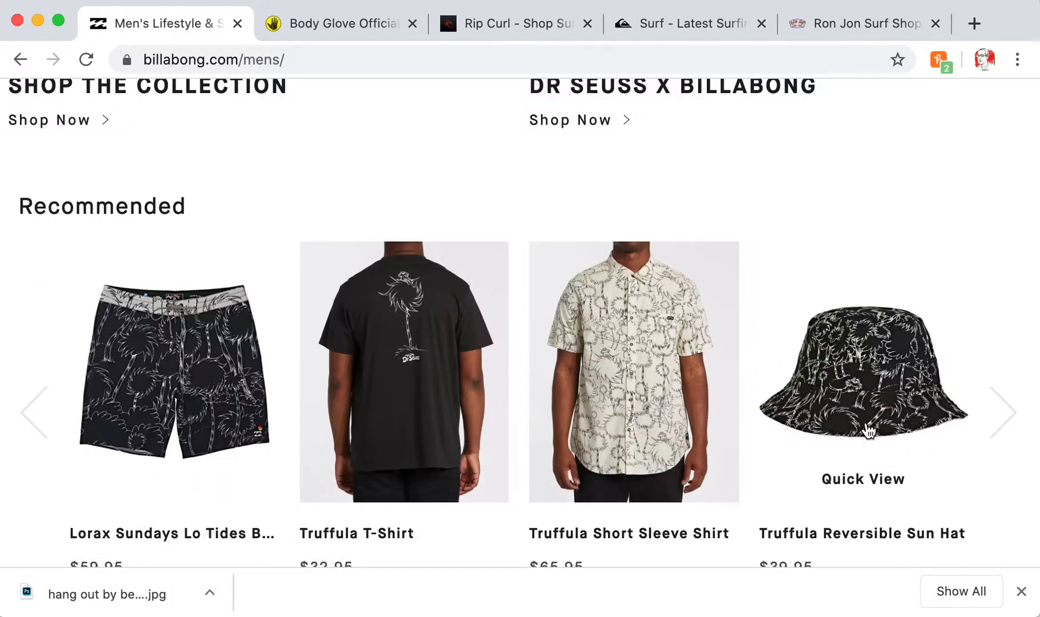
pyautogui.scroll(15, 667, 360)
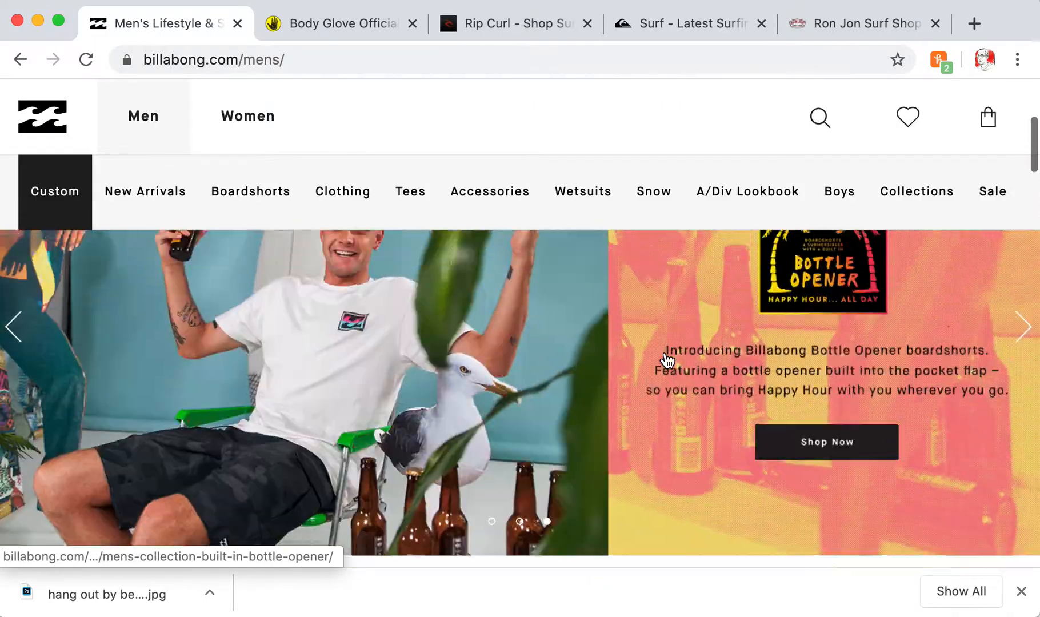
pyautogui.scroll(-10, 666, 360)
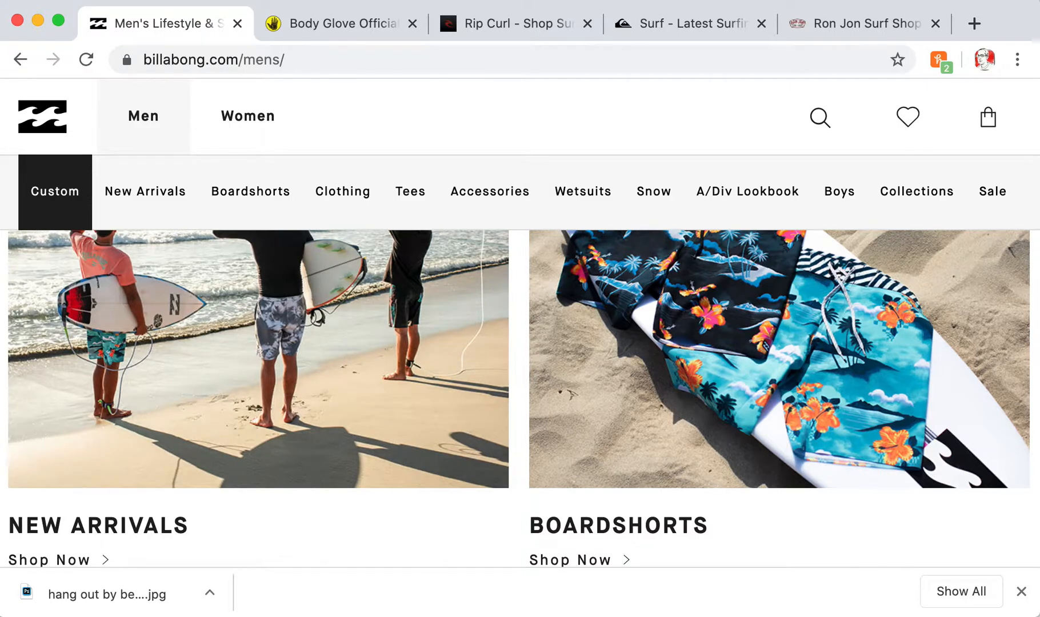
pyautogui.scroll(-8, 723, 424)
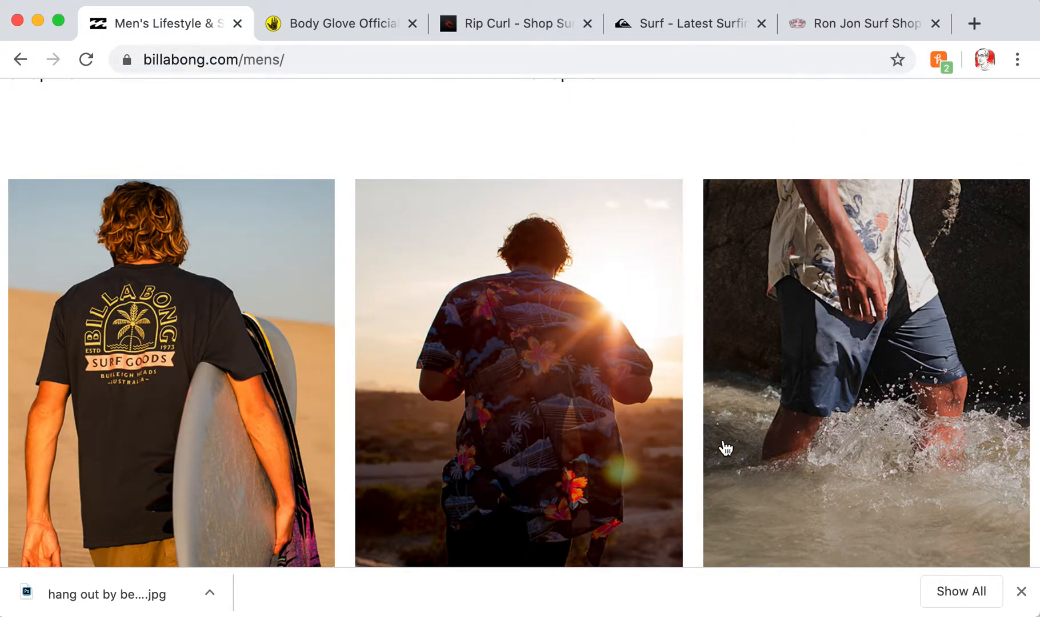
pyautogui.scroll(-15, 725, 448)
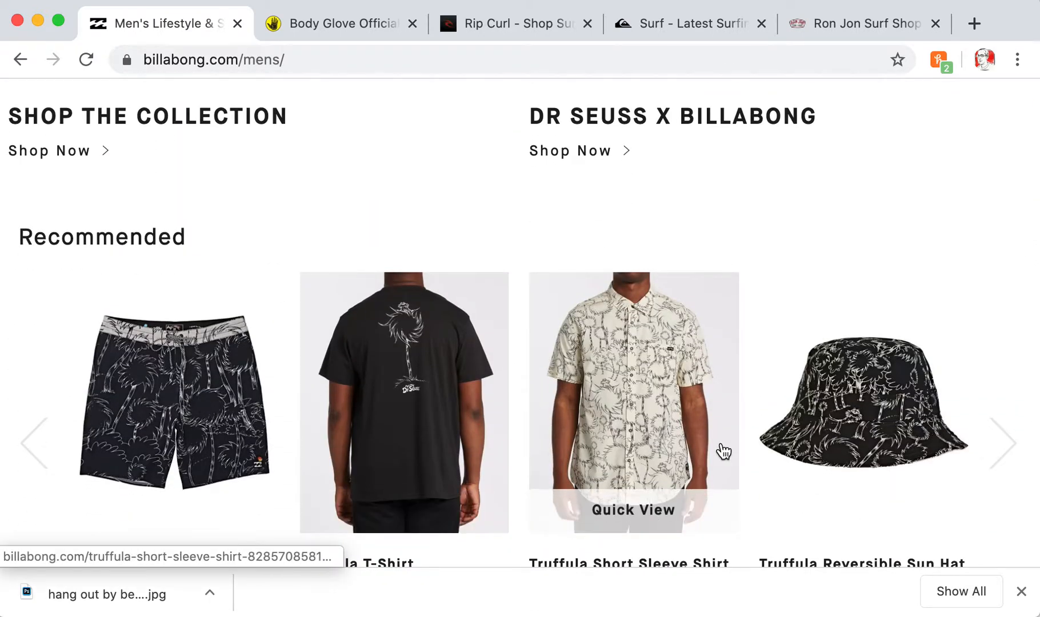
pyautogui.scroll(-11, 723, 452)
pyautogui.scroll(9, 723, 451)
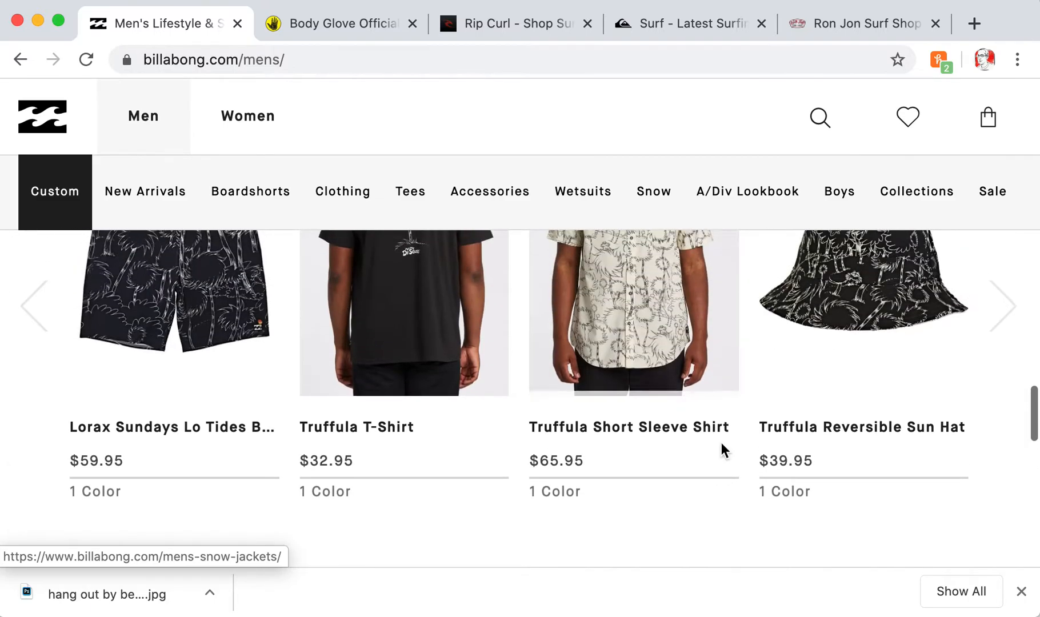
pyautogui.scroll(-3, 722, 443)
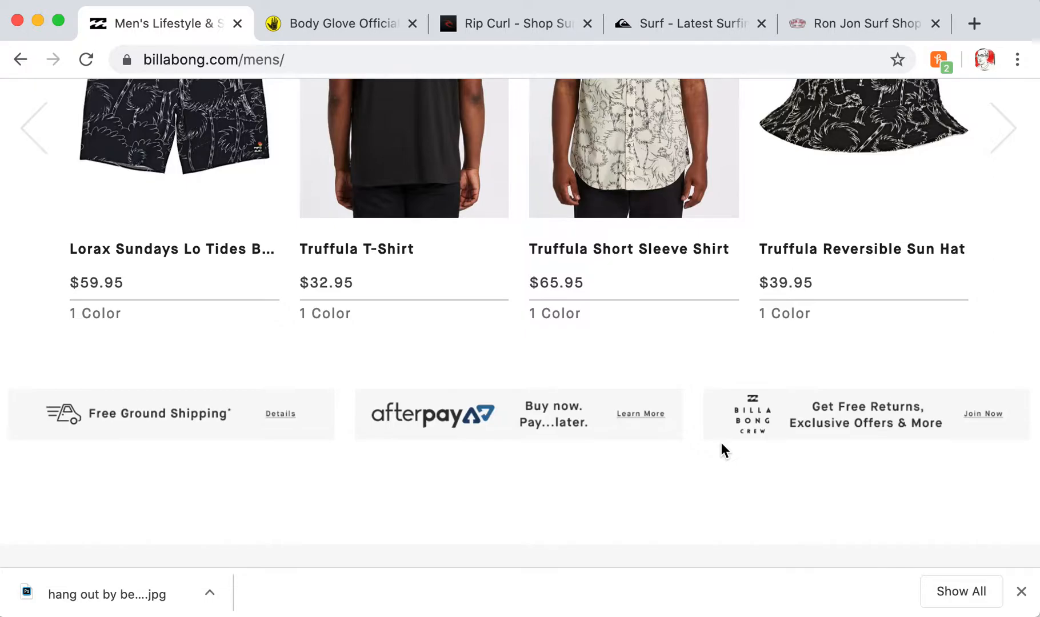
pyautogui.scroll(6, 723, 446)
pyautogui.scroll(-5, 723, 451)
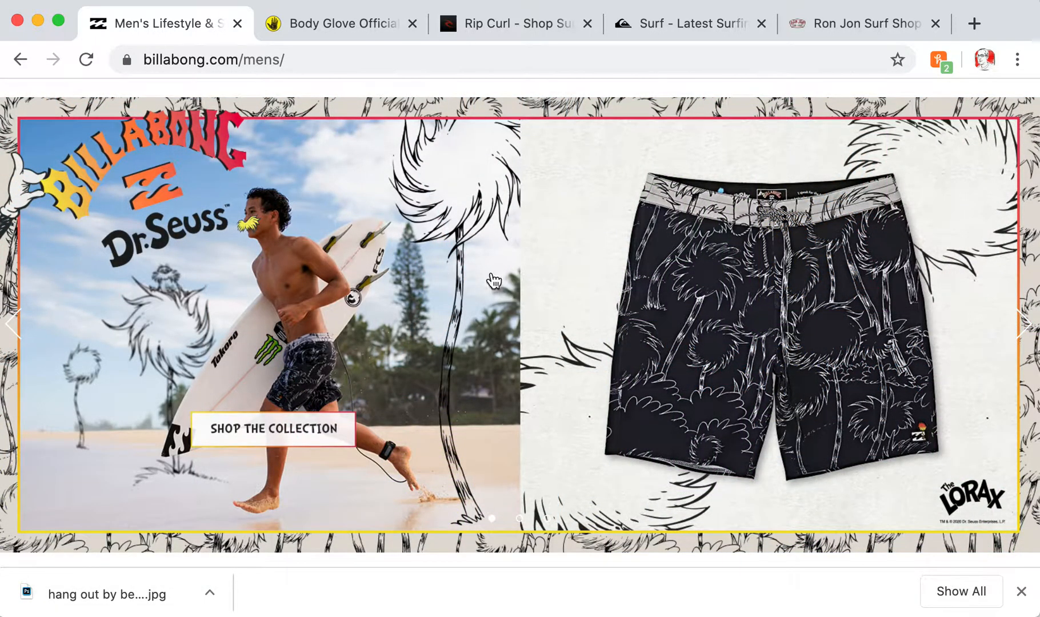
pyautogui.scroll(5, 511, 455)
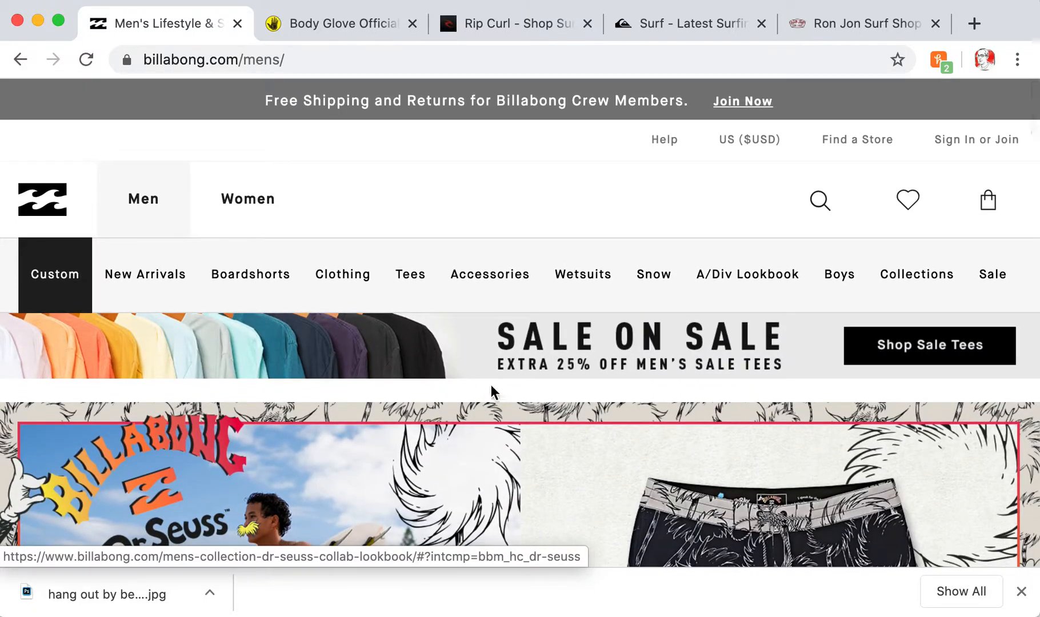
pyautogui.scroll(-2, 544, 436)
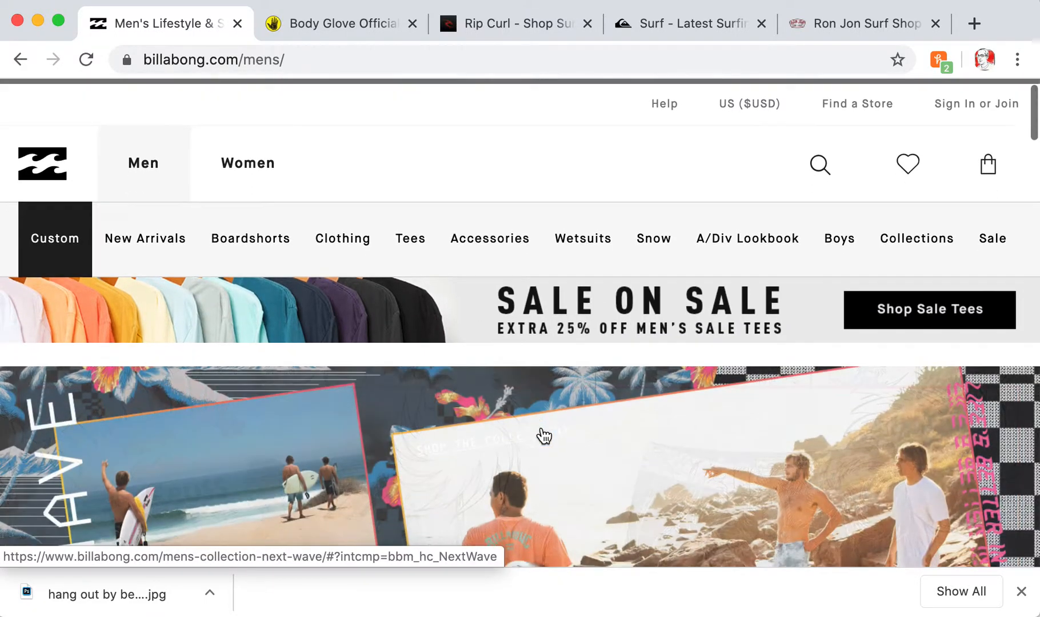
pyautogui.scroll(-5, 544, 437)
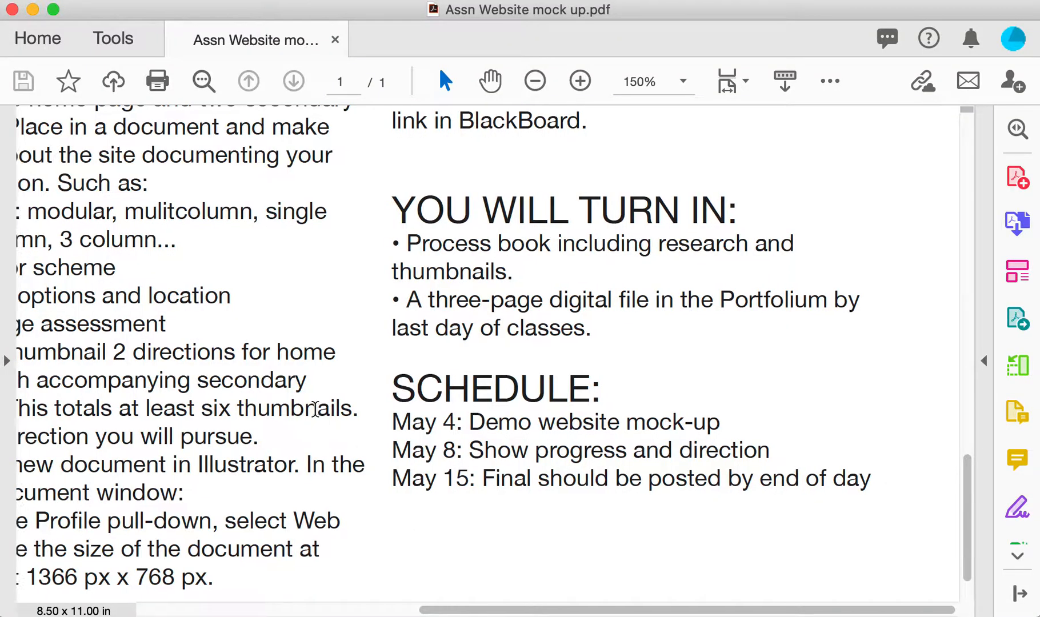
# Scroll the Assn Website mock up PDF left and up to reread the left instruction column
pyautogui.hscroll(-10, 315, 409)
pyautogui.scroll(1, 314, 409)
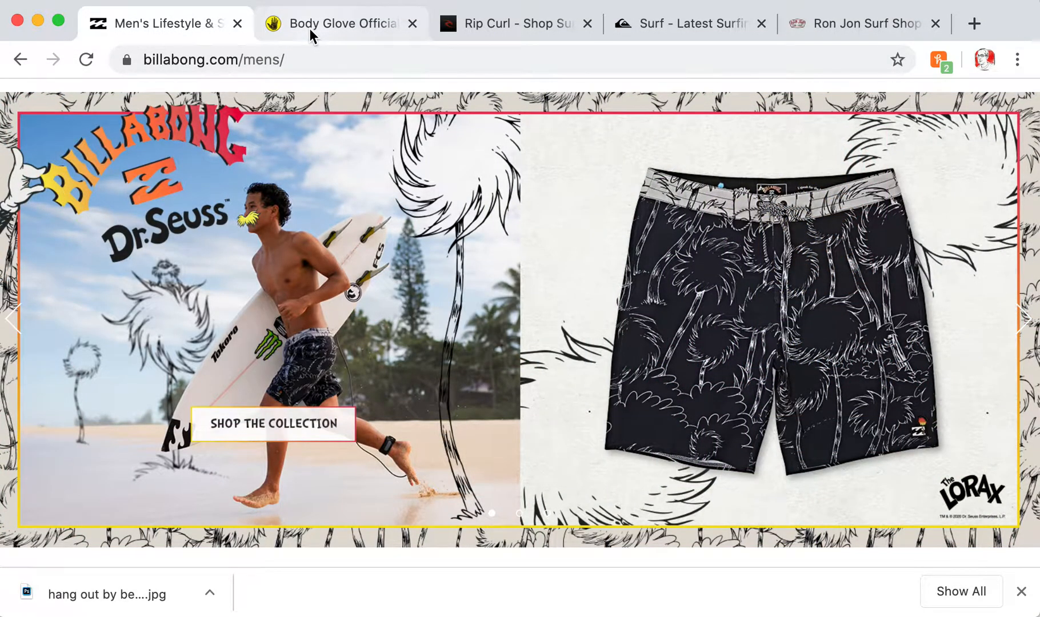
# Open the Men's Shoes collection from the MEN menu on the Body Glove site
pyautogui.click(312, 35)
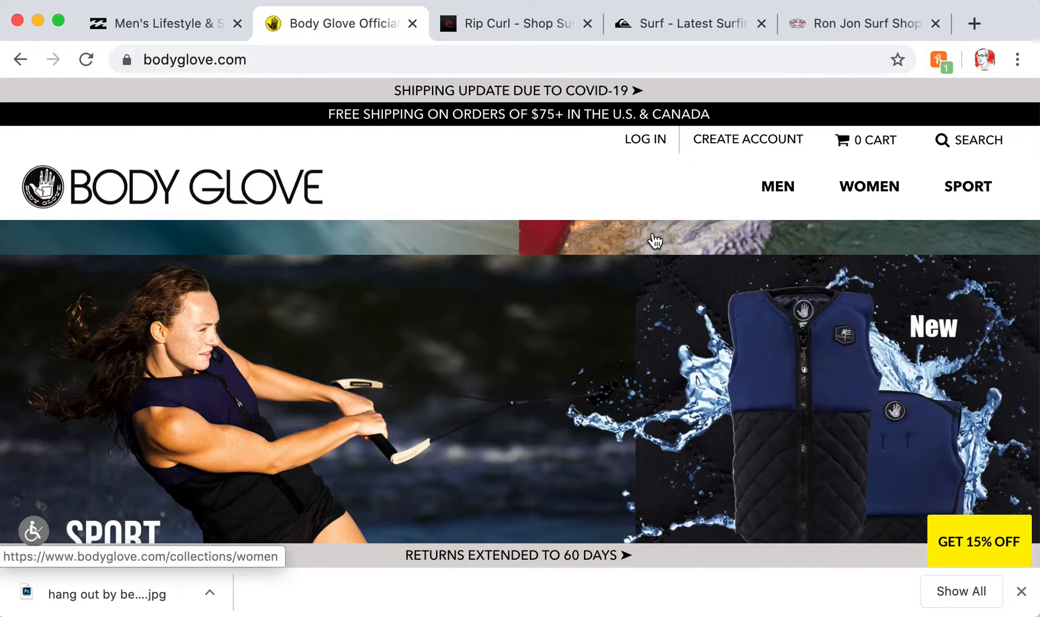
pyautogui.moveTo(779, 194)
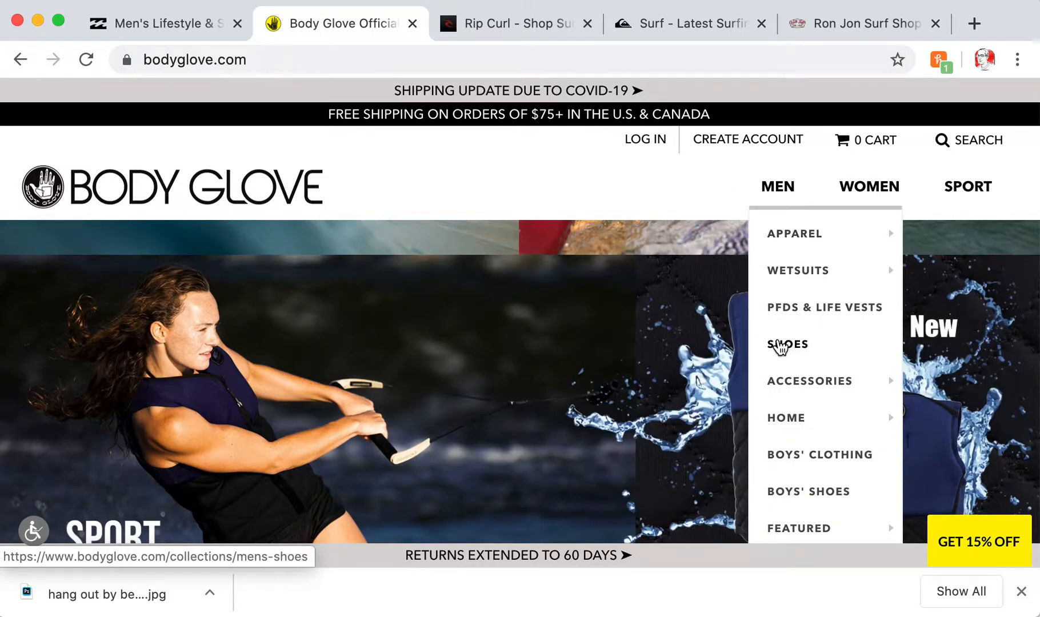
pyautogui.click(780, 347)
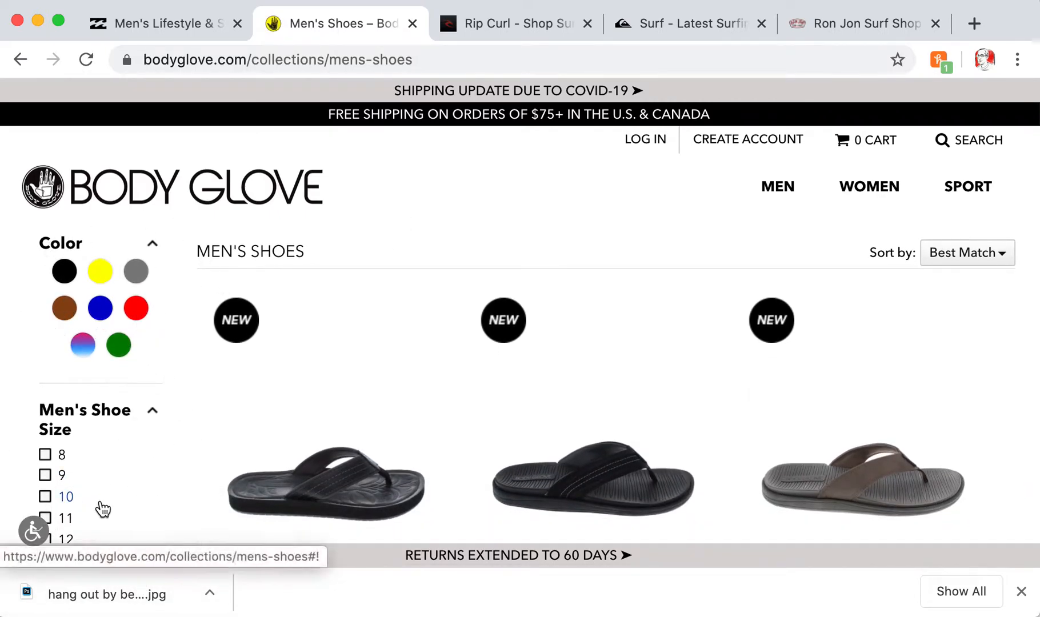
pyautogui.scroll(-3, 451, 391)
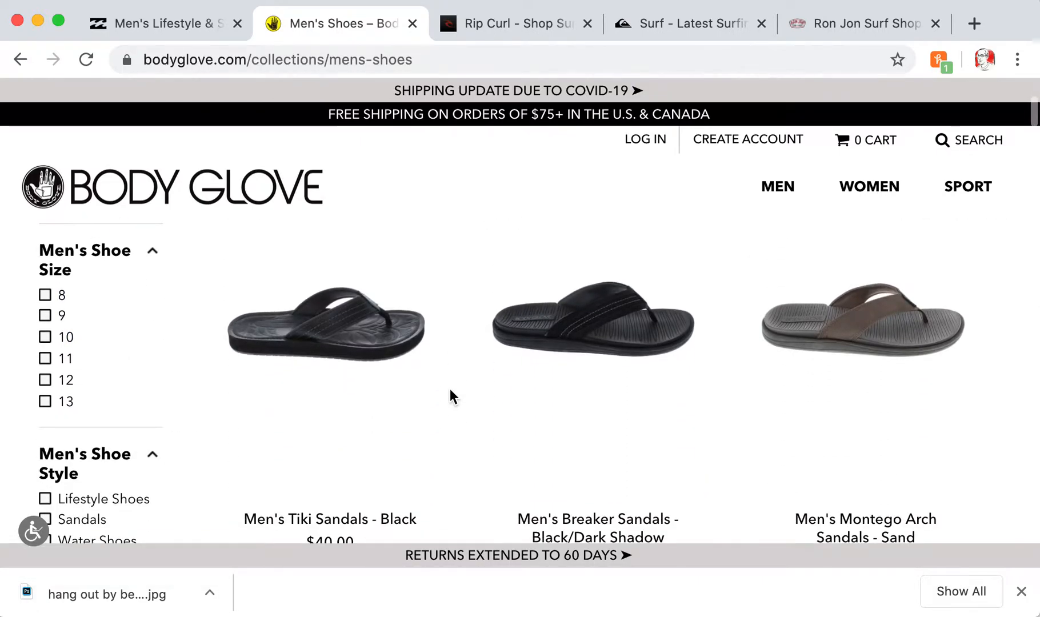
pyautogui.scroll(3, 450, 394)
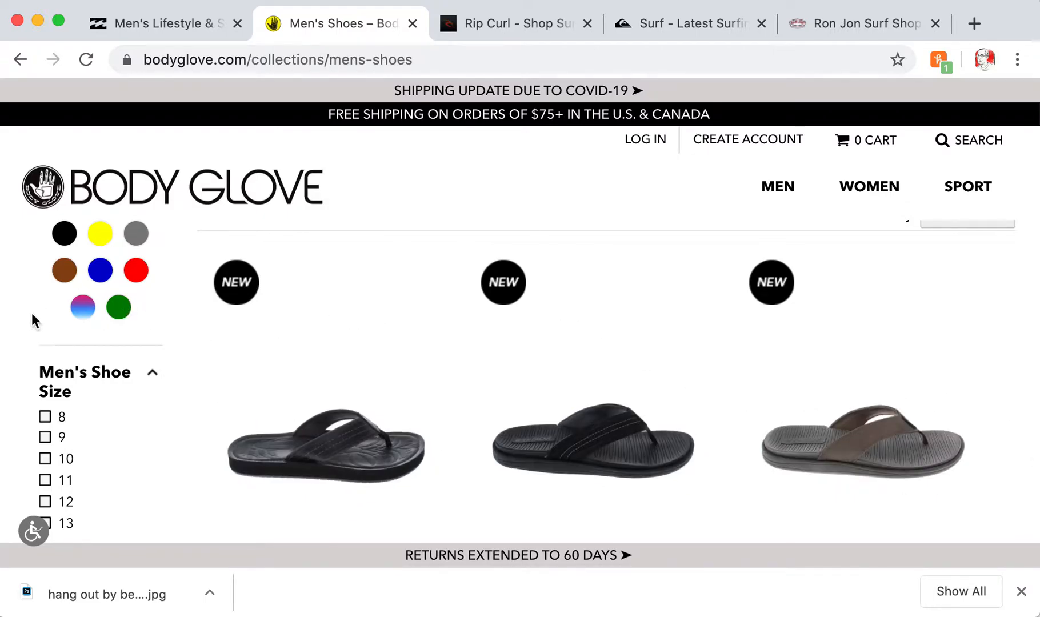
pyautogui.scroll(-5, 468, 341)
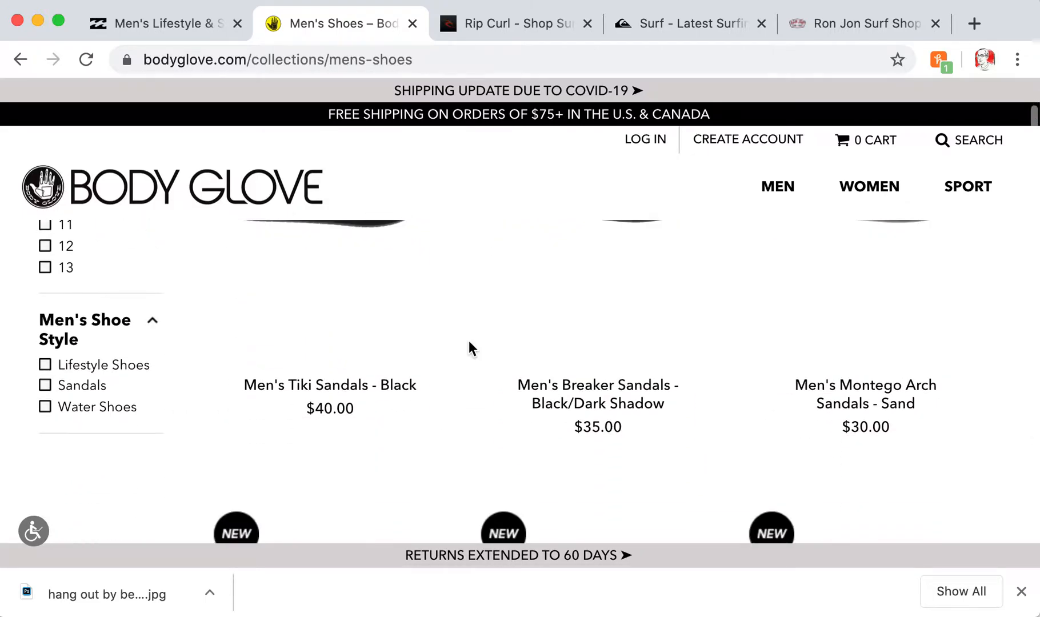
pyautogui.scroll(7, 469, 340)
pyautogui.scroll(1, 469, 340)
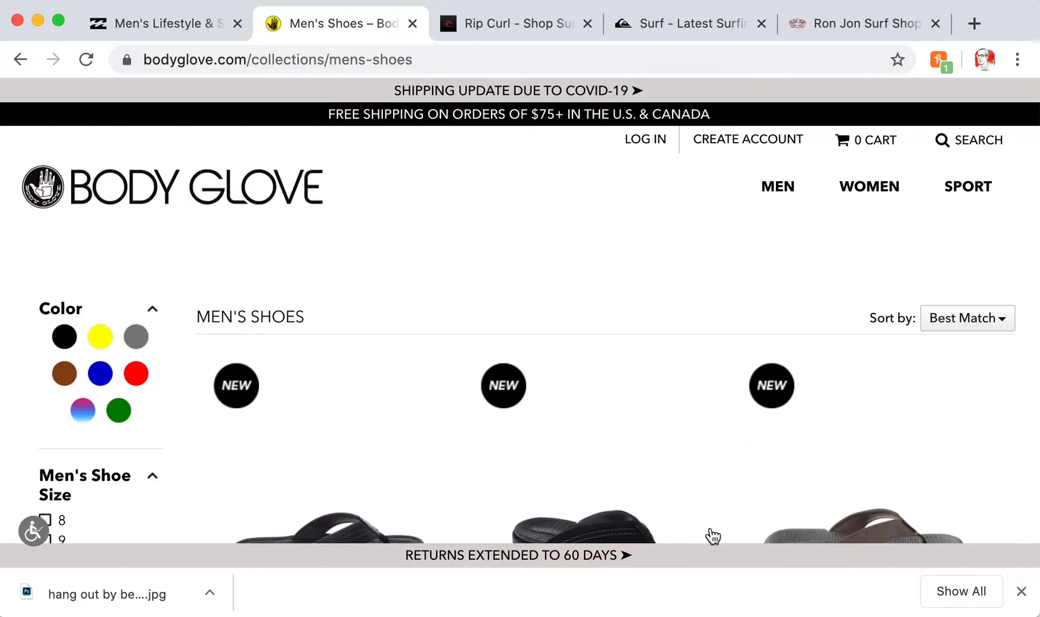
# Browse the men's water shoes, sandals and sneakers, priced from $39.99 to $60.00
pyautogui.scroll(-5, 672, 266)
pyautogui.scroll(-15, 673, 267)
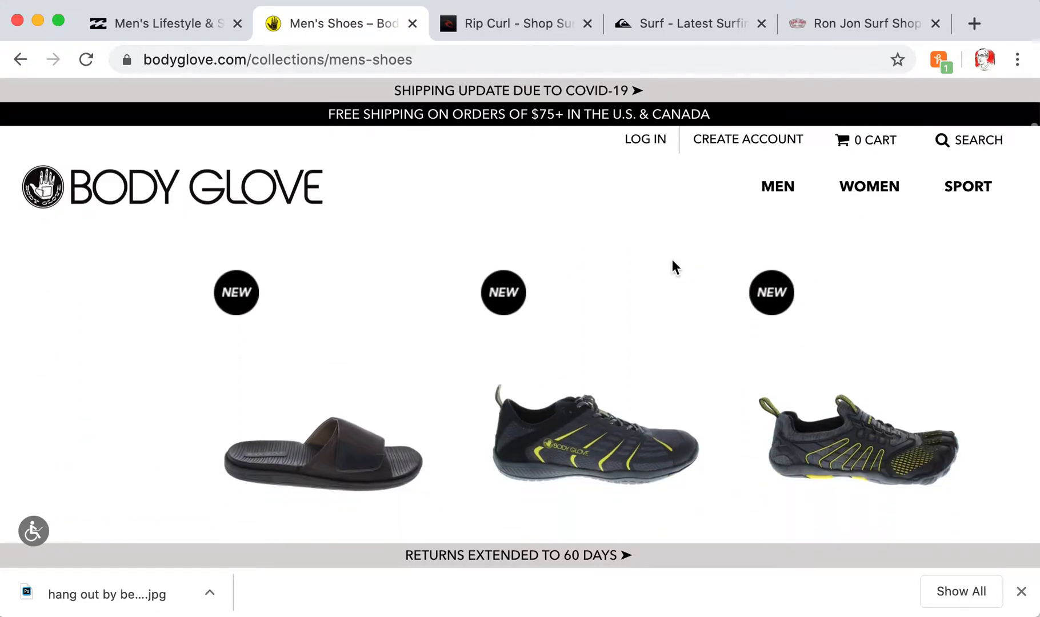
pyautogui.scroll(-15, 672, 263)
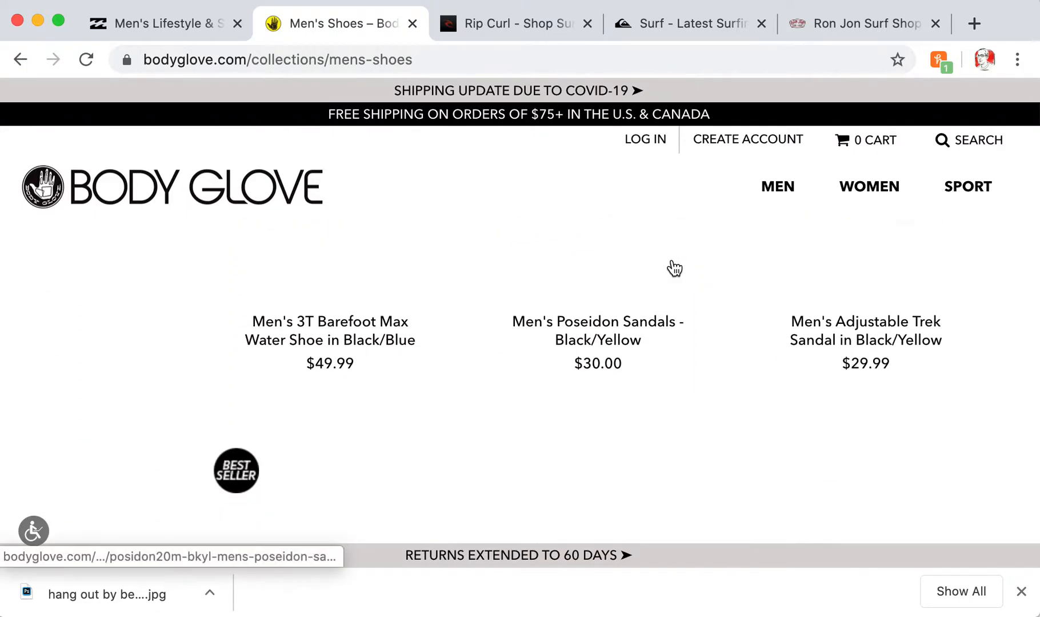
pyautogui.scroll(3, 674, 268)
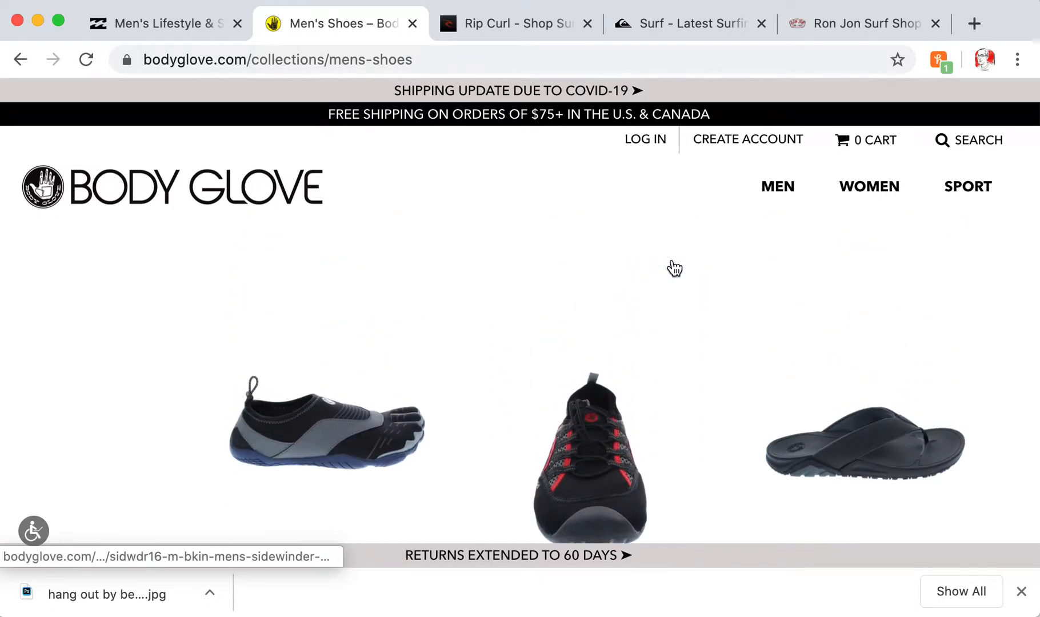
pyautogui.scroll(-2, 674, 268)
pyautogui.scroll(-1, 674, 268)
pyautogui.scroll(-5, 675, 268)
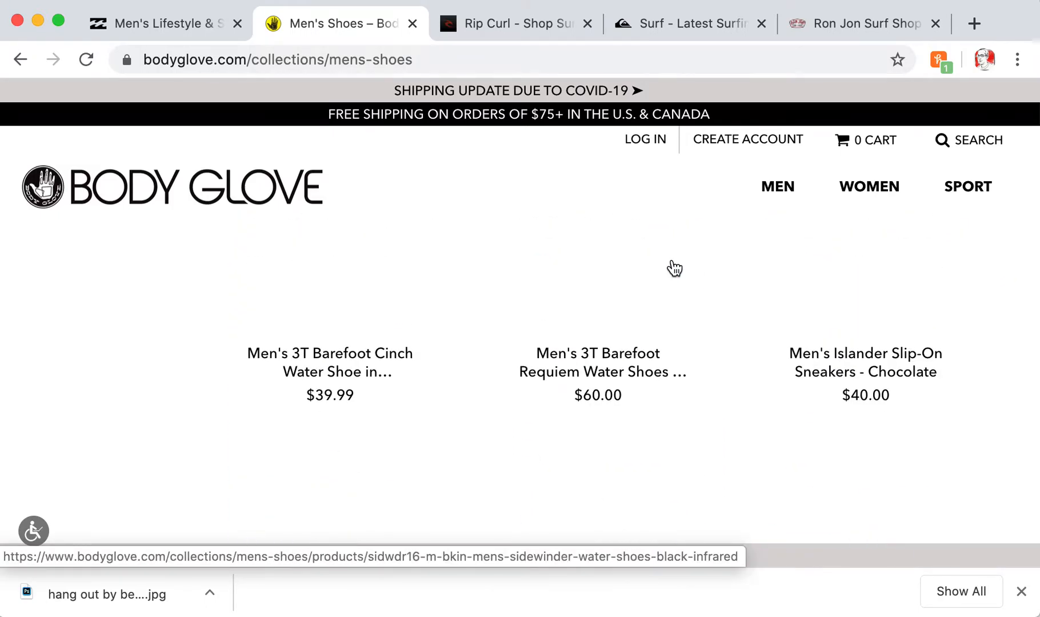
pyautogui.scroll(1, 674, 269)
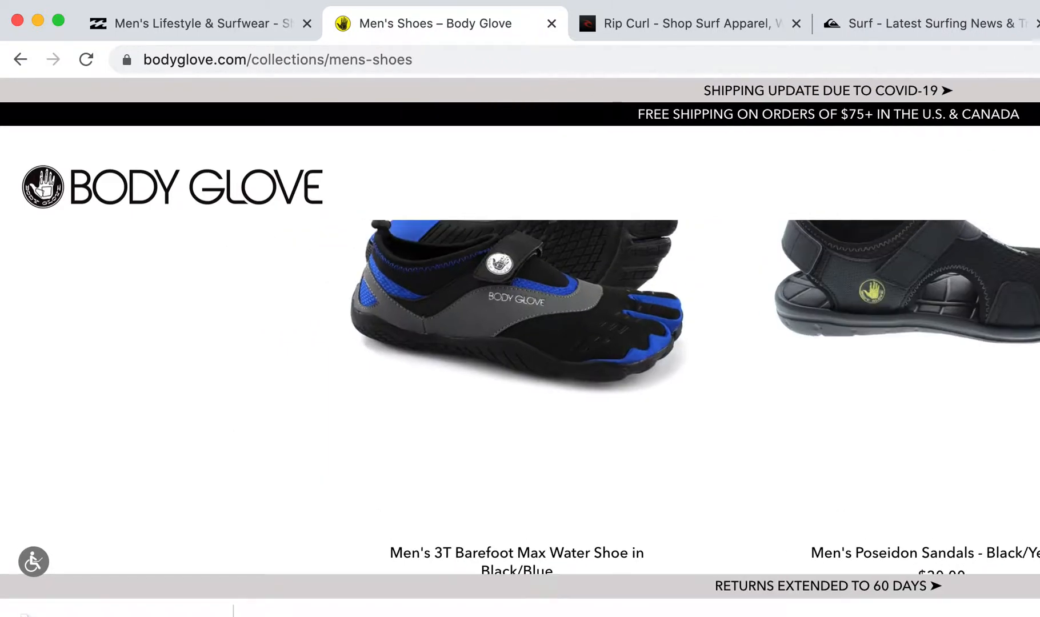
pyautogui.moveTo(1039, 616)
pyautogui.mouseDown()
pyautogui.moveTo(1010, 566)
pyautogui.moveTo(1027, 614)
pyautogui.mouseUp()
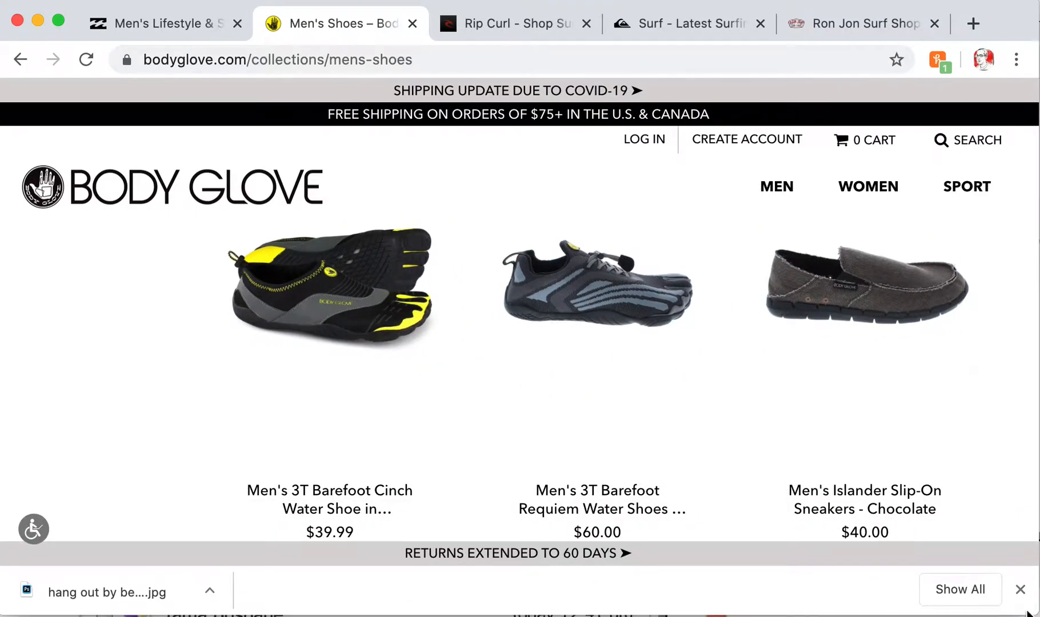
pyautogui.scroll(-10, 817, 439)
pyautogui.scroll(-10, 819, 432)
pyautogui.scroll(-10, 819, 434)
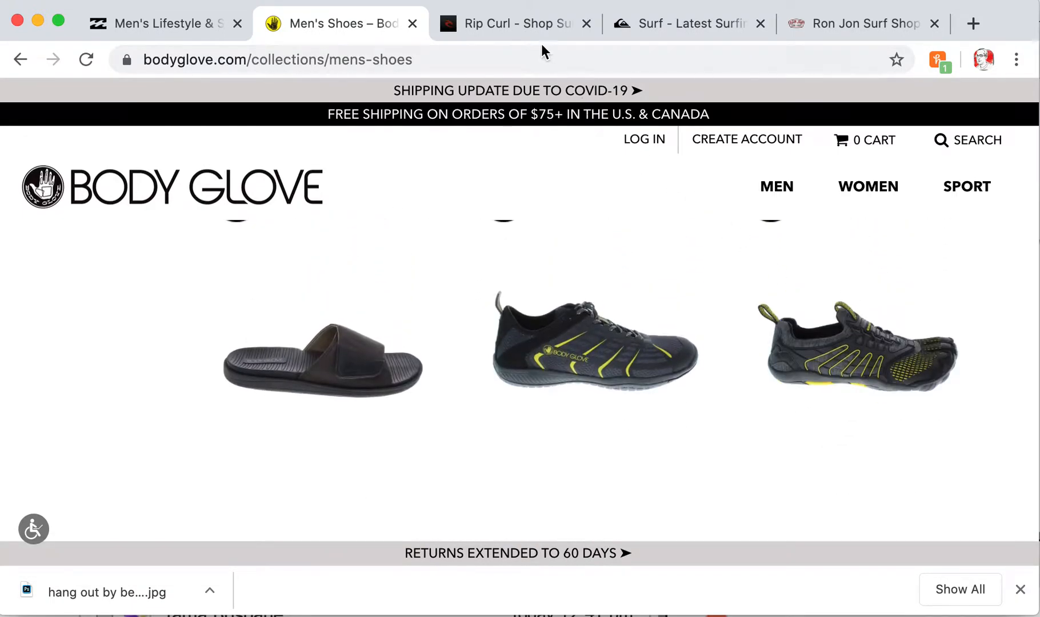
pyautogui.click(514, 26)
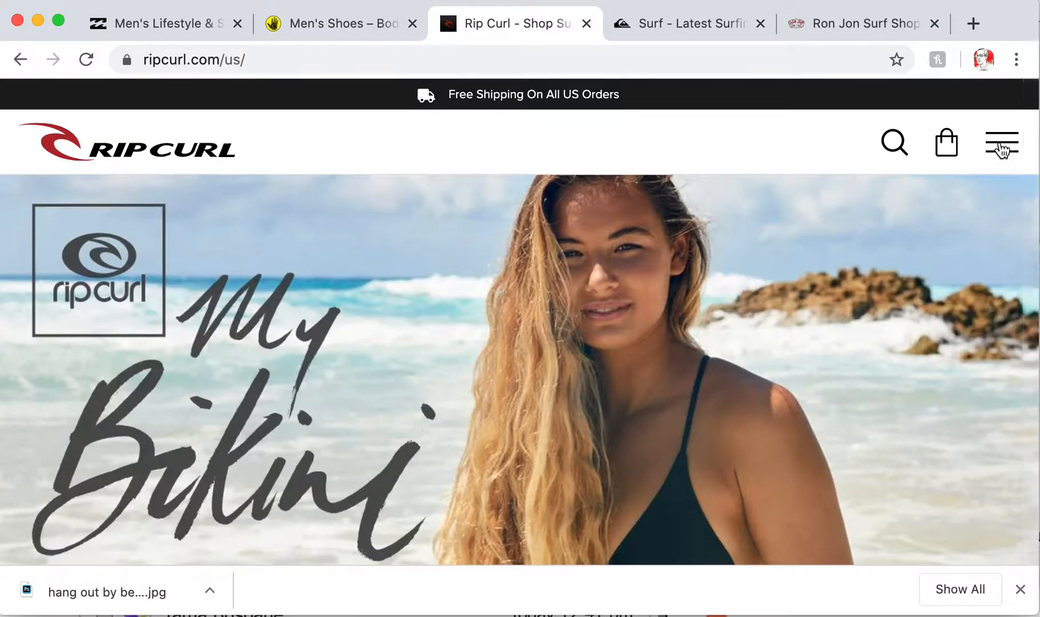
# Go to Rip Curl's Kids Equipment listing through the navigation menu and scan it
pyautogui.click(1002, 146)
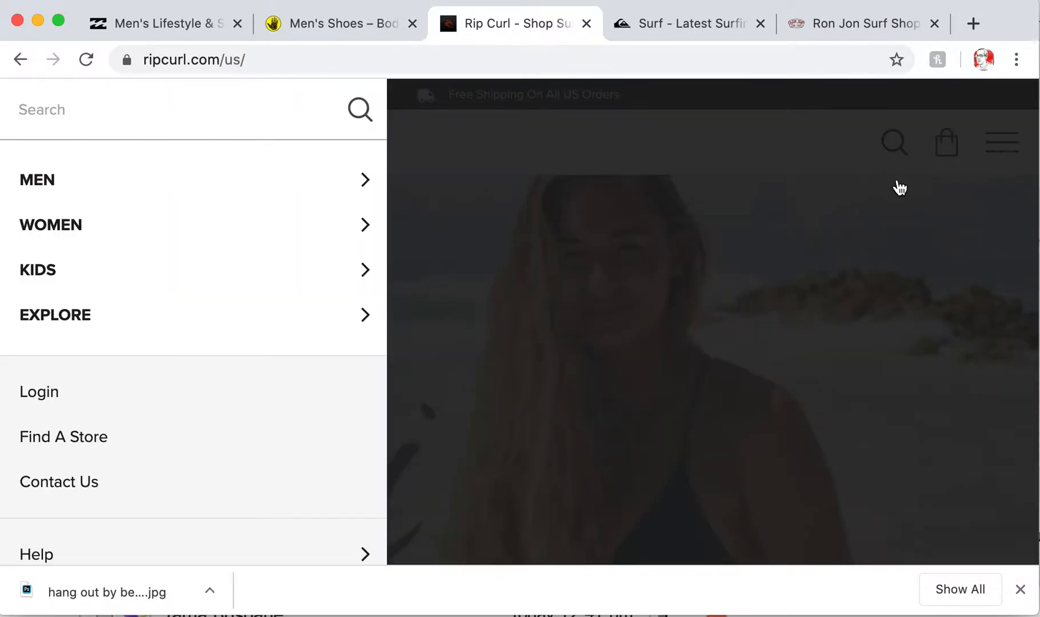
pyautogui.click(89, 281)
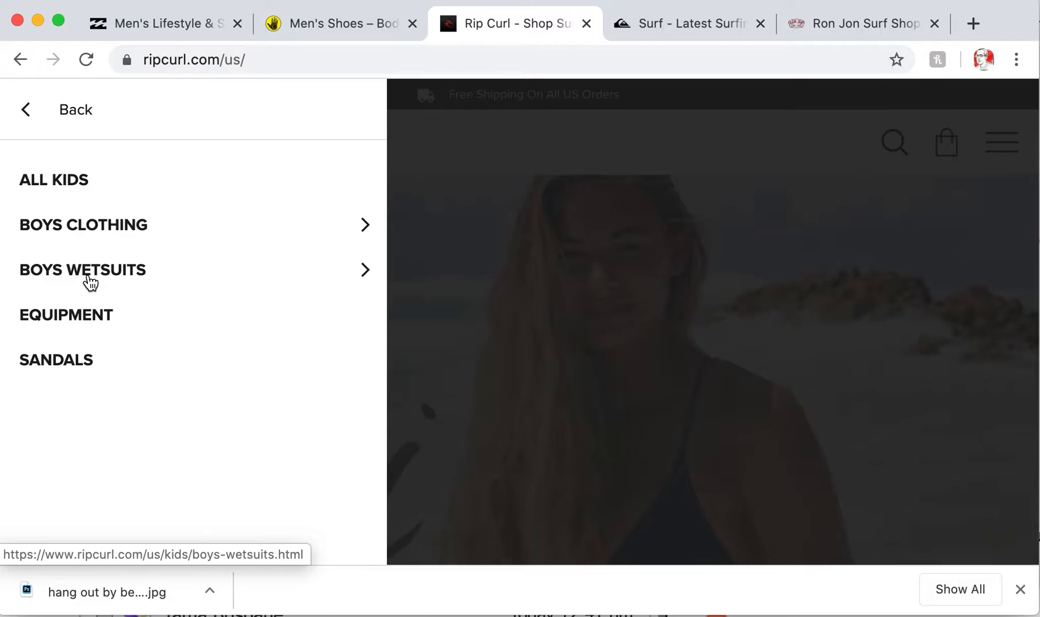
pyautogui.click(83, 314)
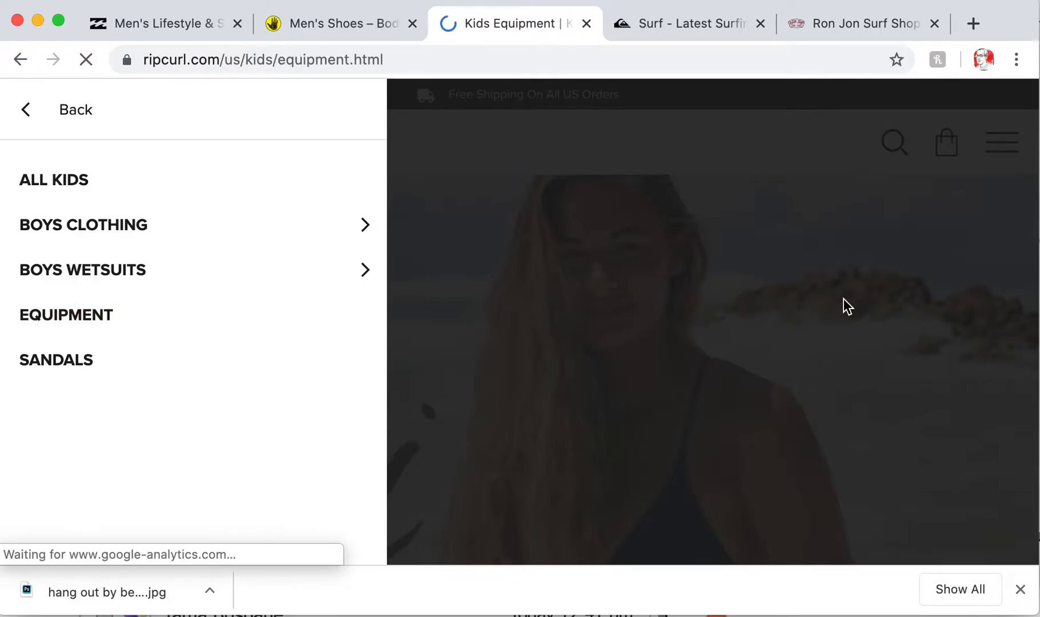
pyautogui.scroll(-1, 832, 304)
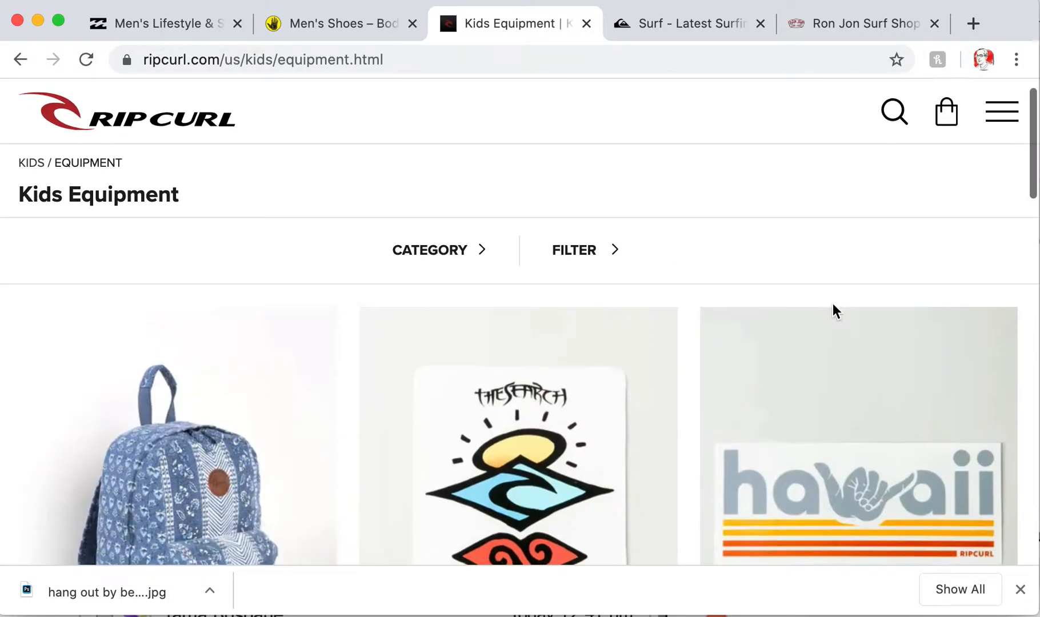
pyautogui.scroll(-15, 785, 384)
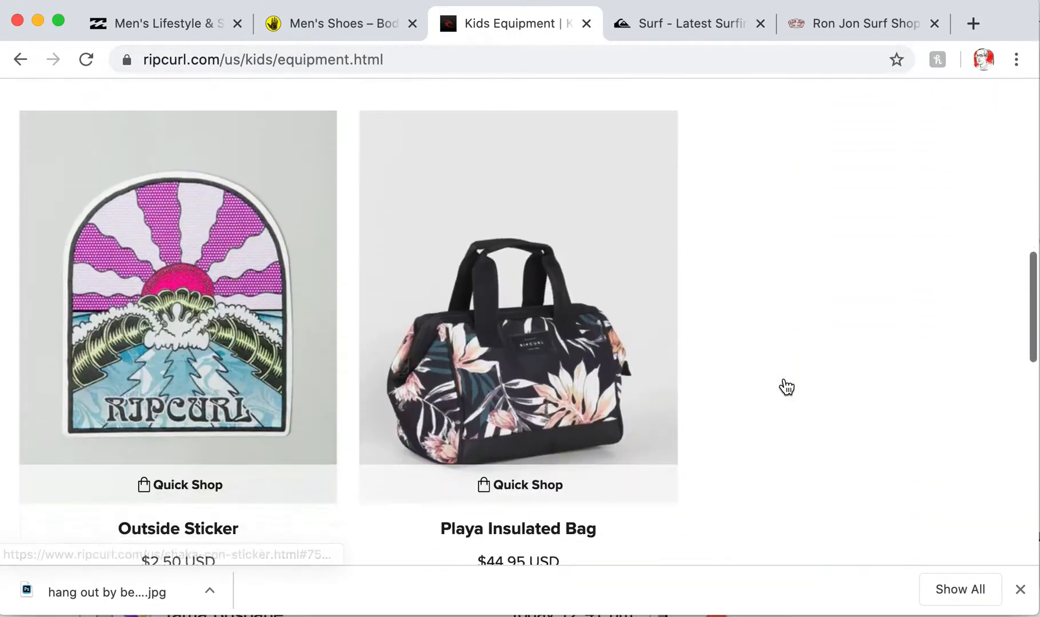
pyautogui.scroll(-10, 785, 380)
pyautogui.scroll(20, 785, 380)
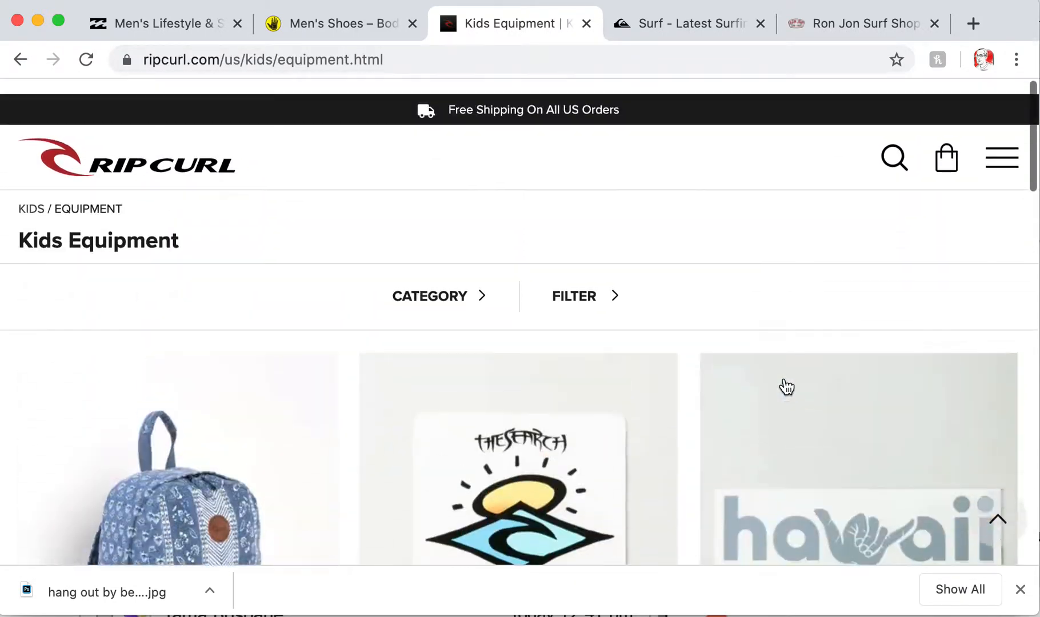
# Open The Search Sticker product page and scroll through its details
pyautogui.click(533, 432)
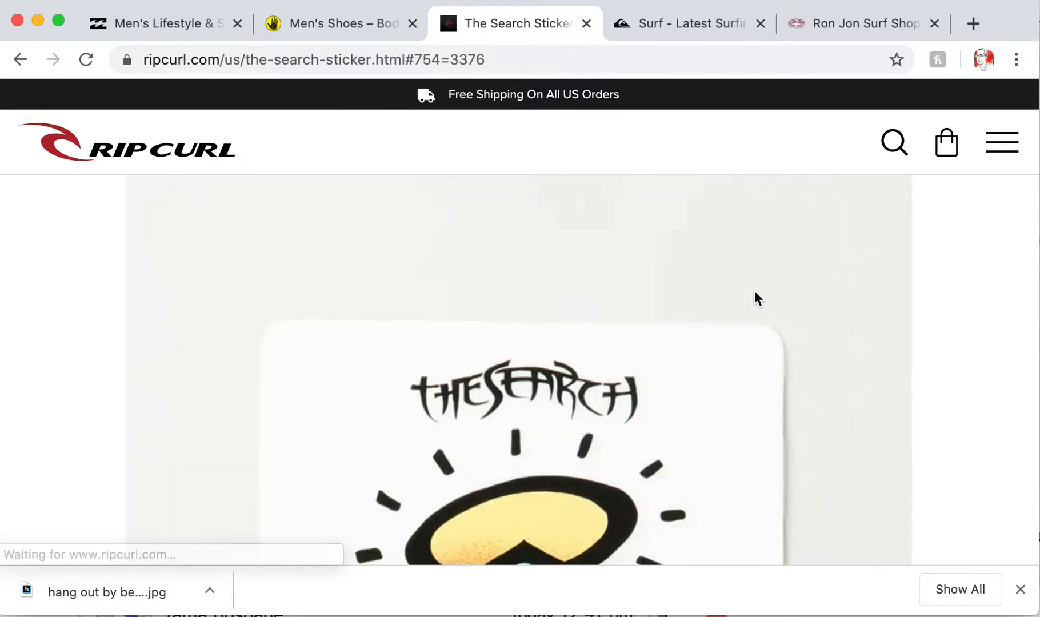
pyautogui.scroll(-1, 754, 294)
pyautogui.scroll(-9, 754, 294)
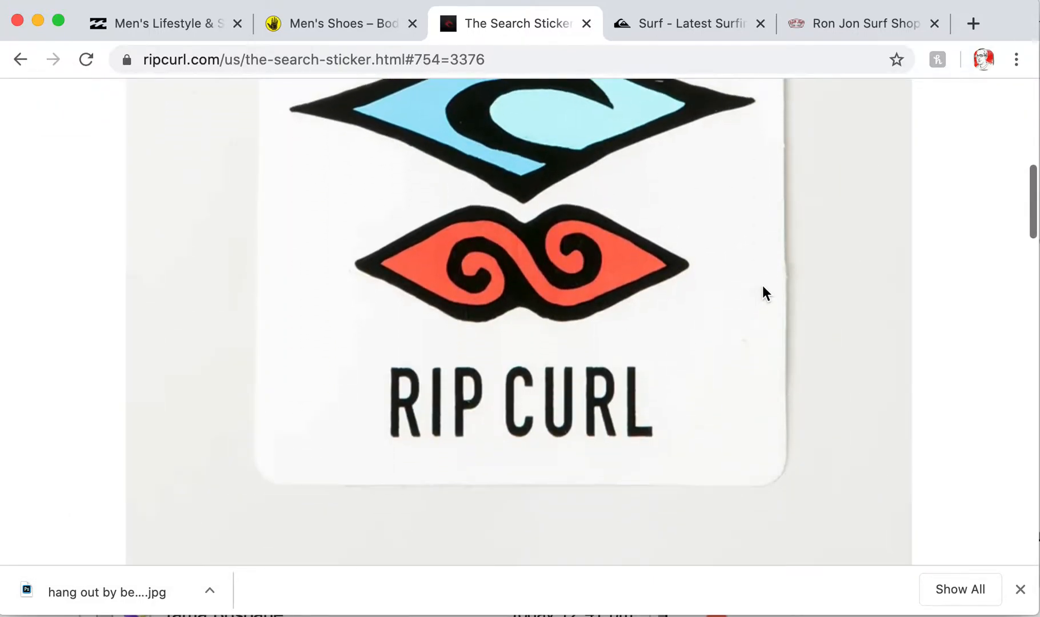
pyautogui.scroll(-8, 602, 353)
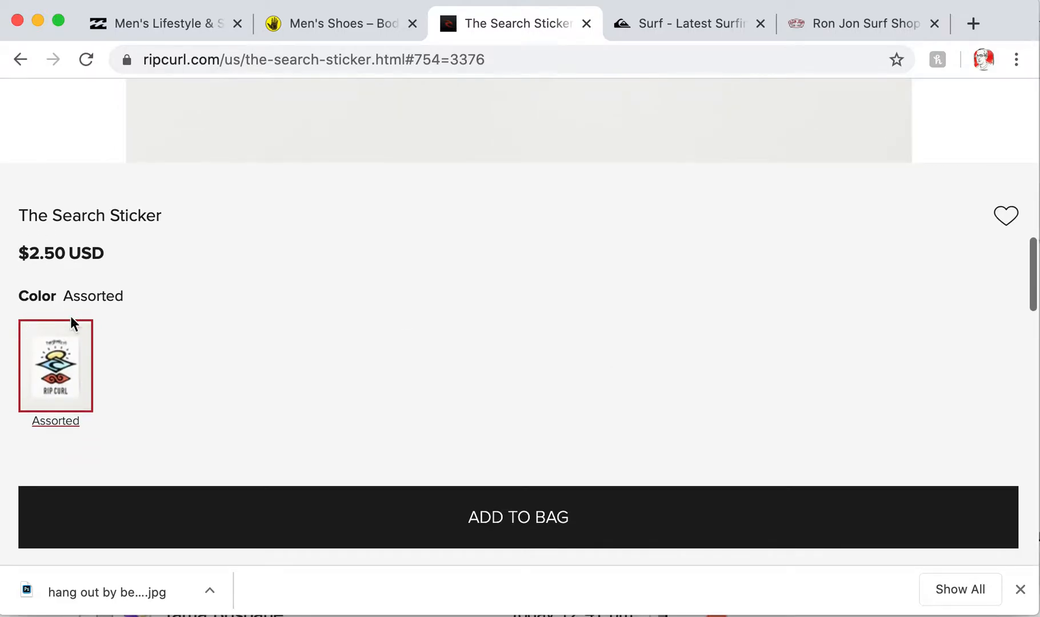
pyautogui.scroll(-6, 517, 349)
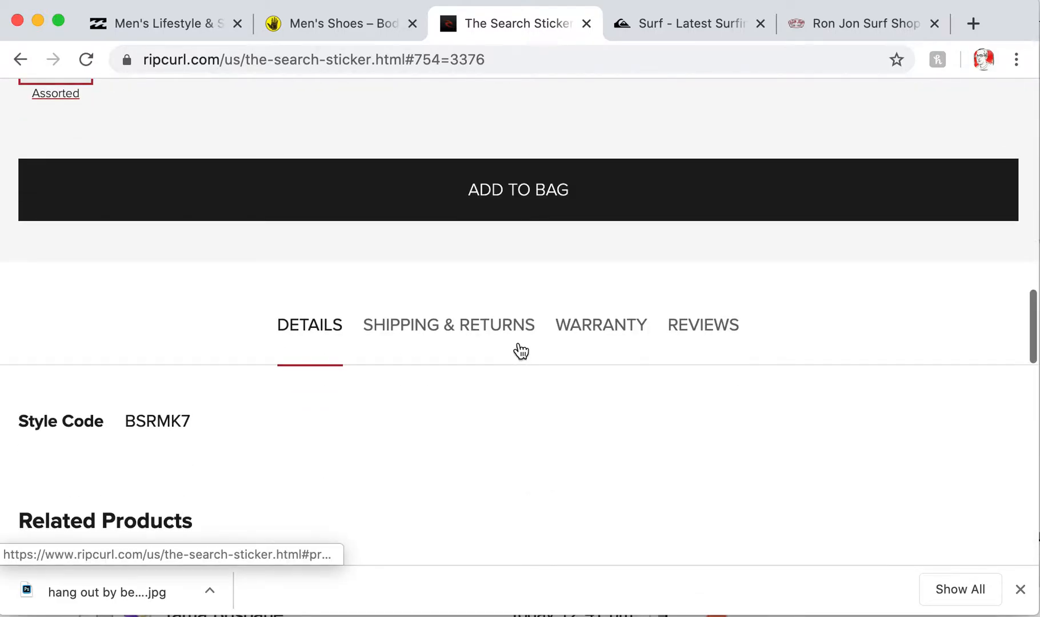
pyautogui.scroll(-1, 520, 351)
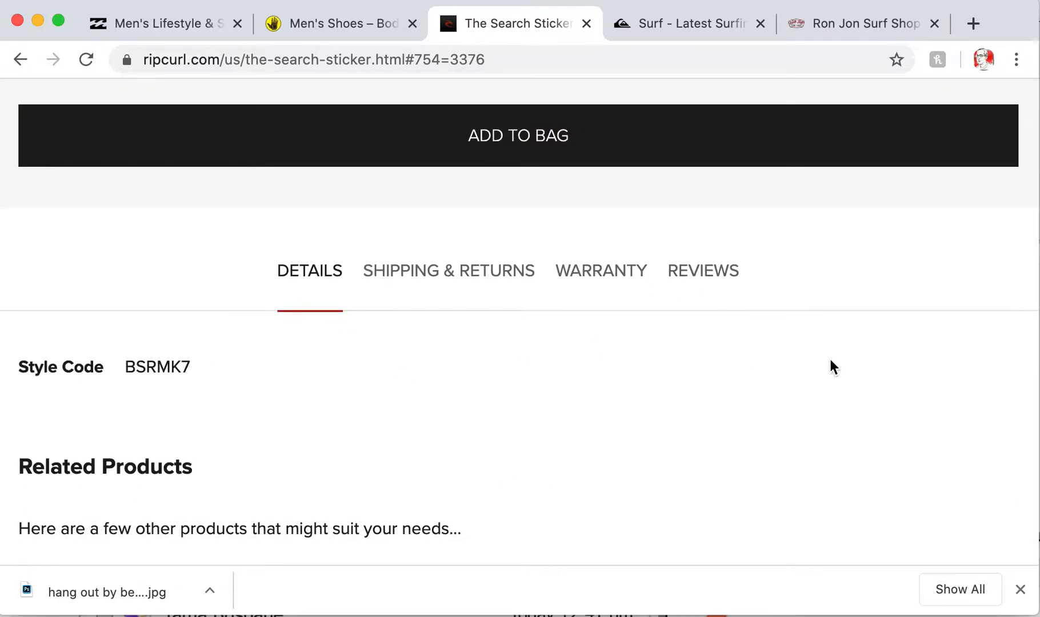
pyautogui.scroll(-9, 543, 433)
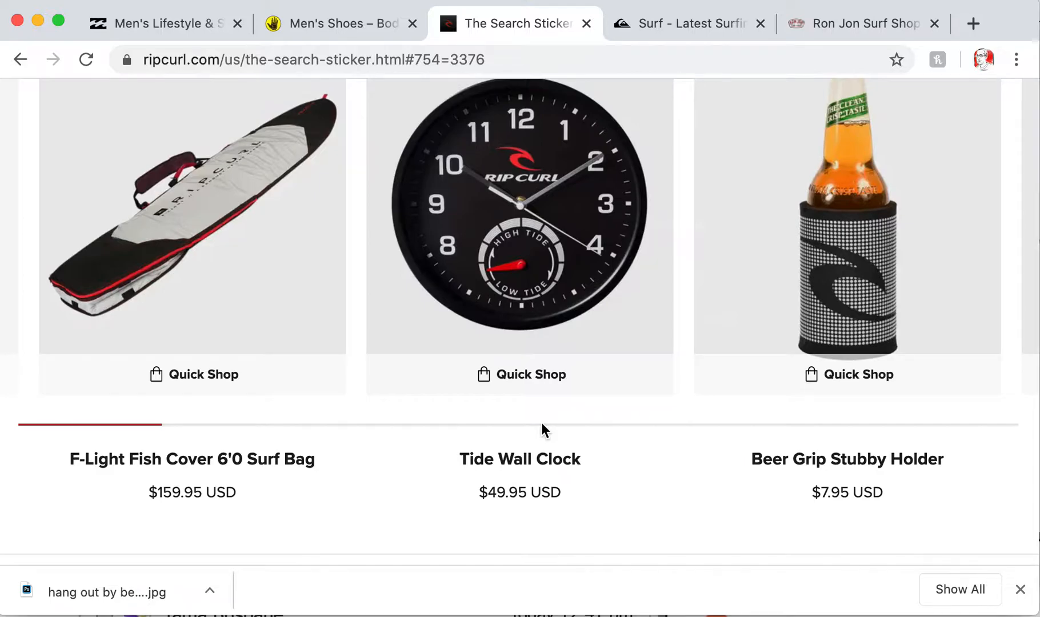
pyautogui.scroll(10, 542, 425)
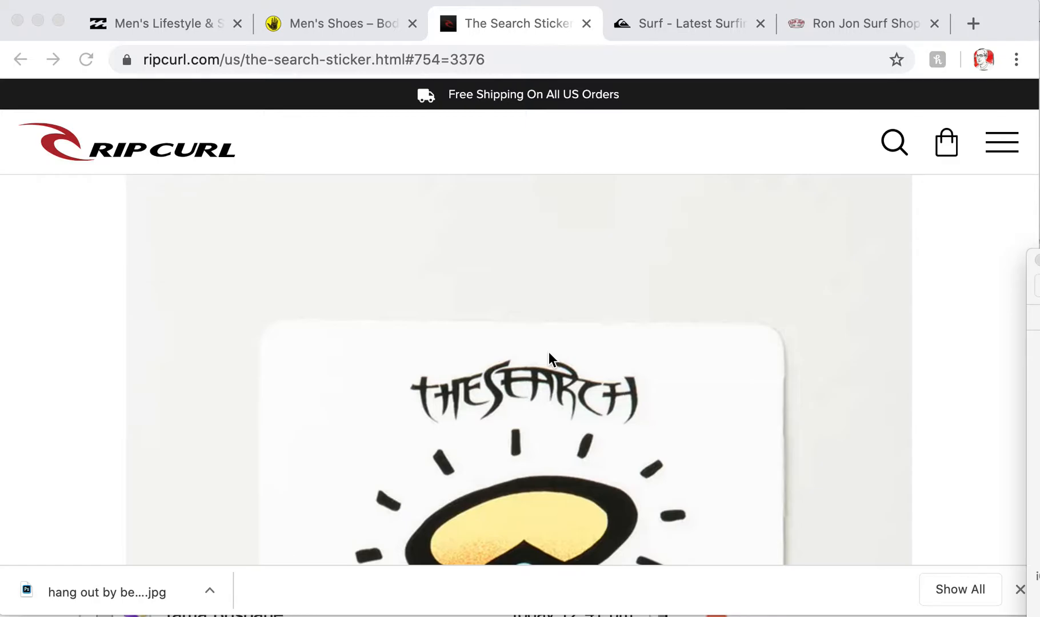
pyautogui.scroll(-1, 560, 441)
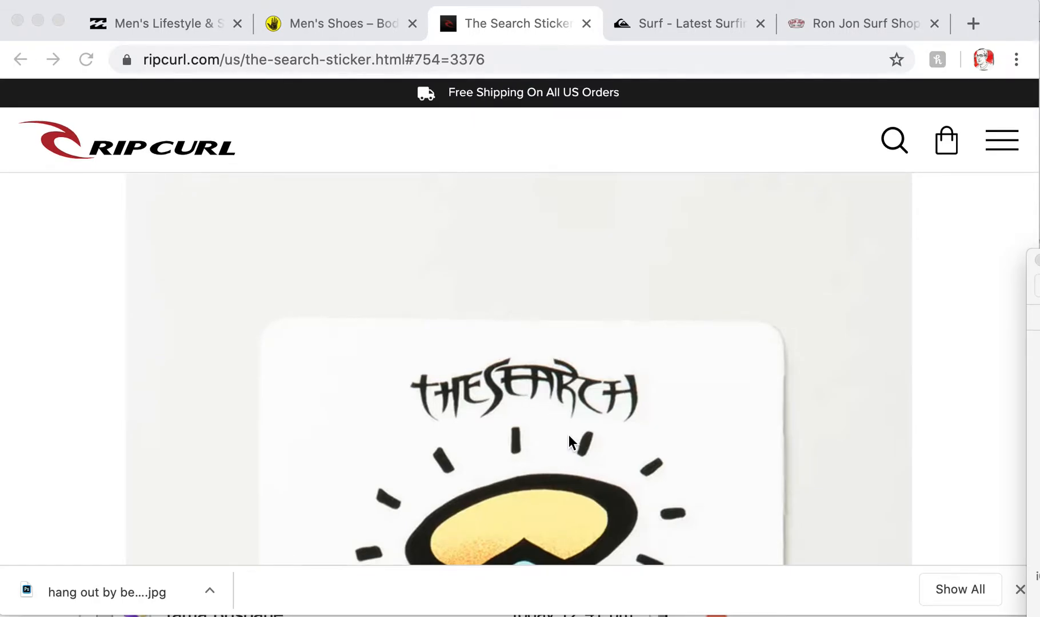
pyautogui.scroll(-3, 568, 435)
pyautogui.scroll(3, 568, 435)
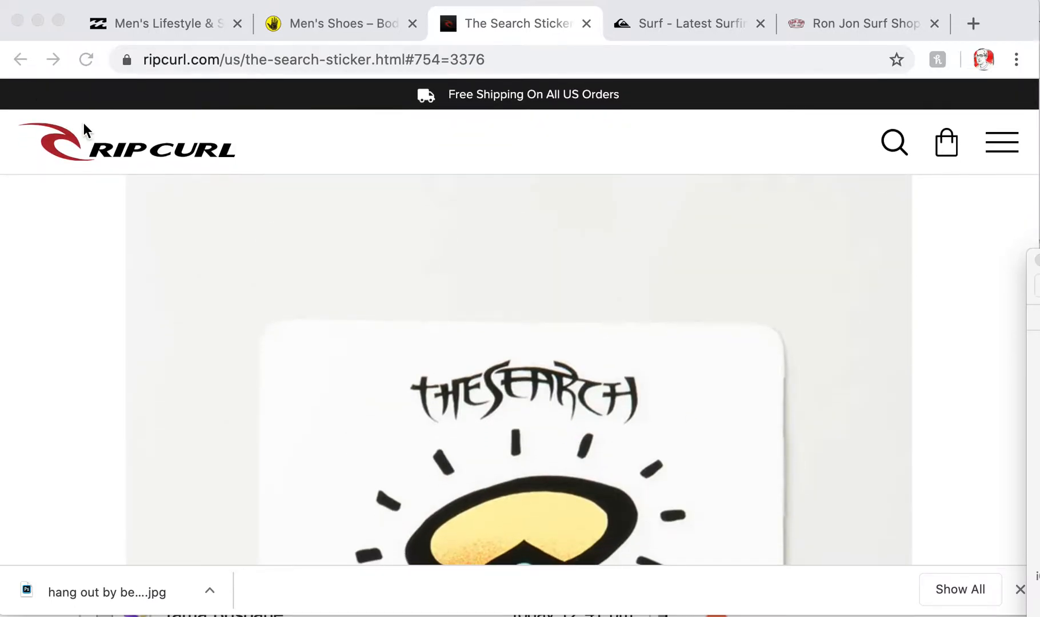
# Return to the Rip Curl home page and reopen the Kids > Equipment listing
pyautogui.click(103, 143)
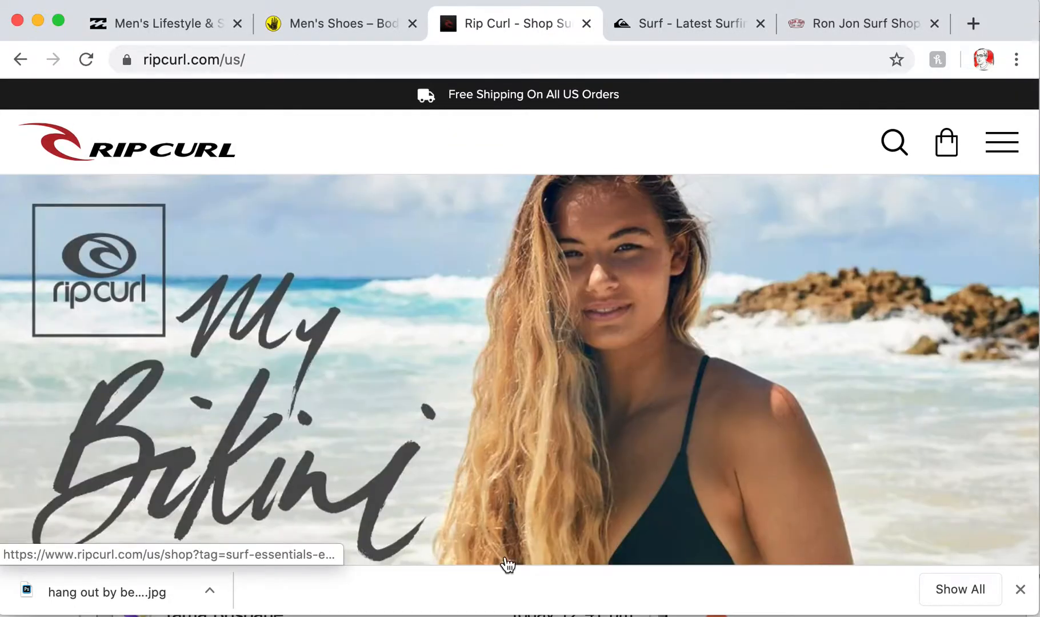
pyautogui.click(1002, 156)
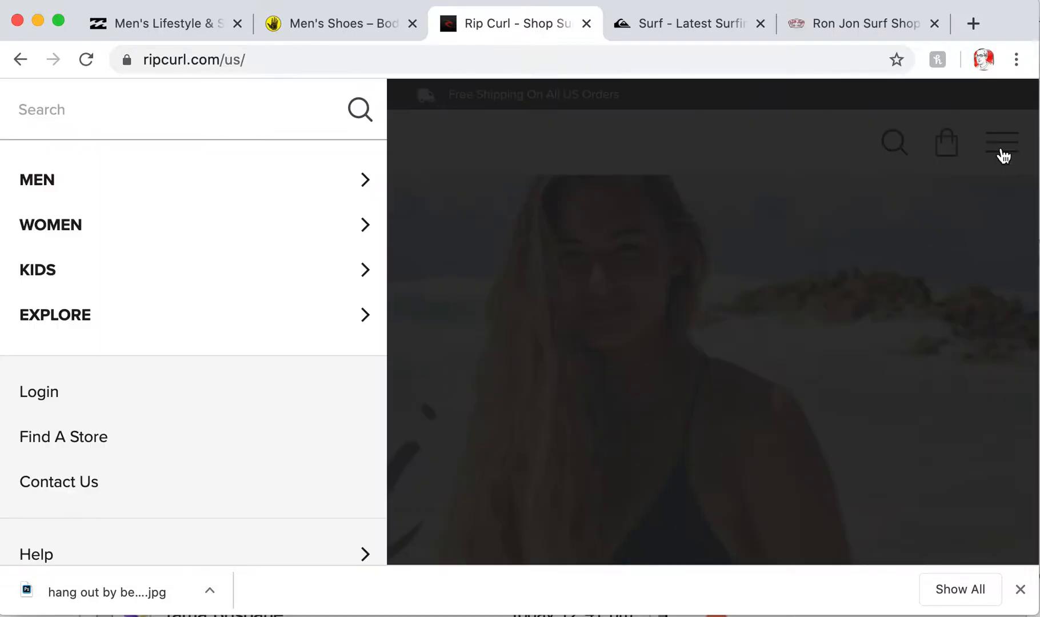
pyautogui.click(78, 270)
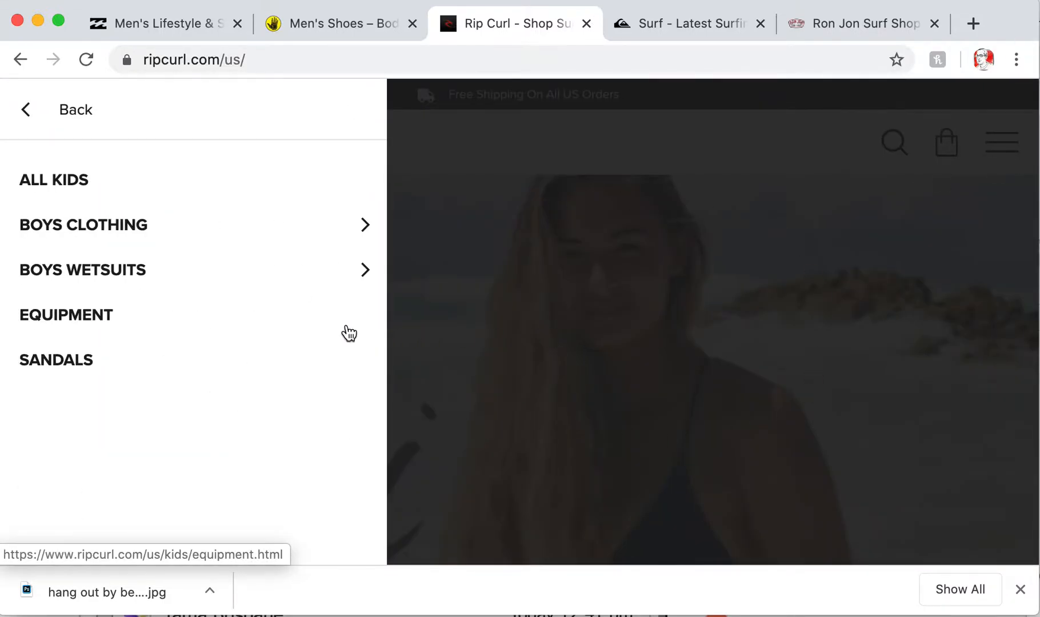
pyautogui.click(53, 316)
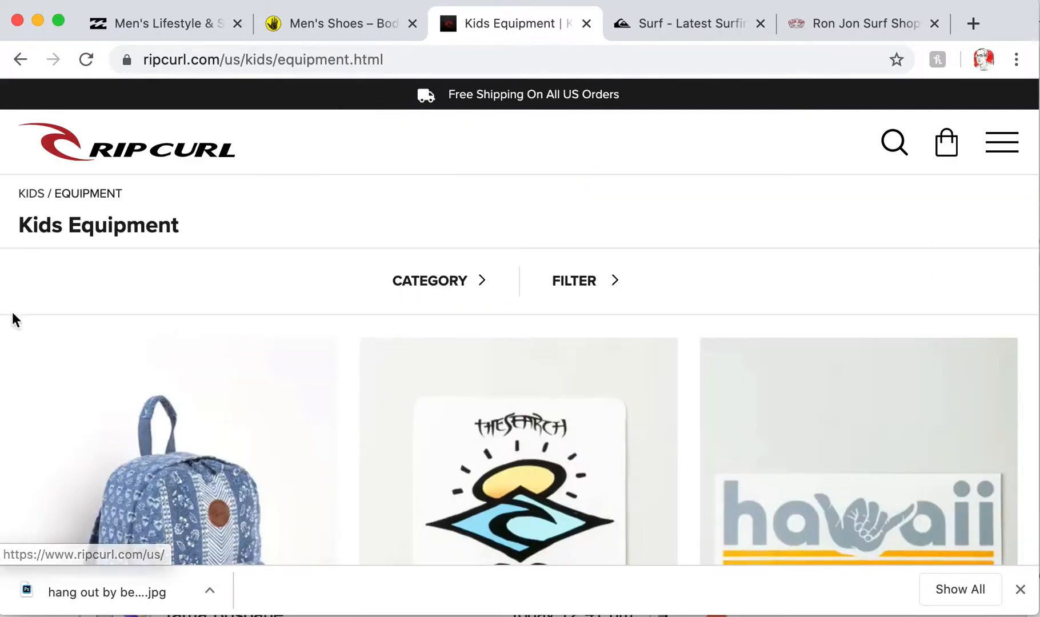
# View the Shaka-Con Hawaii sticker page, then go back to the Rip Curl home page
pyautogui.click(817, 476)
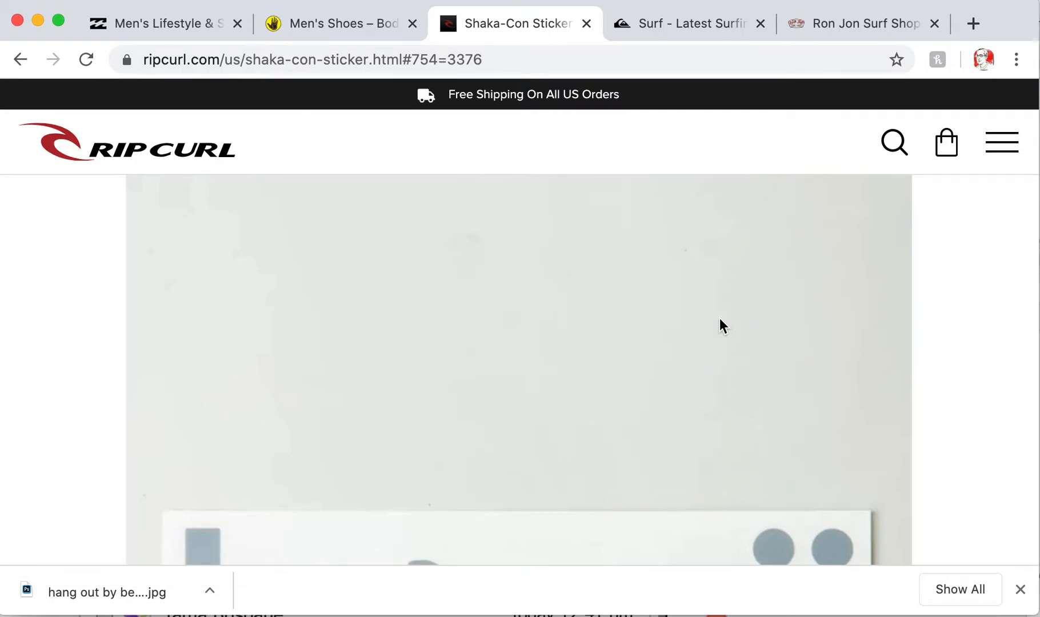
pyautogui.scroll(-2, 718, 318)
pyautogui.scroll(2, 717, 318)
pyautogui.scroll(-6, 718, 318)
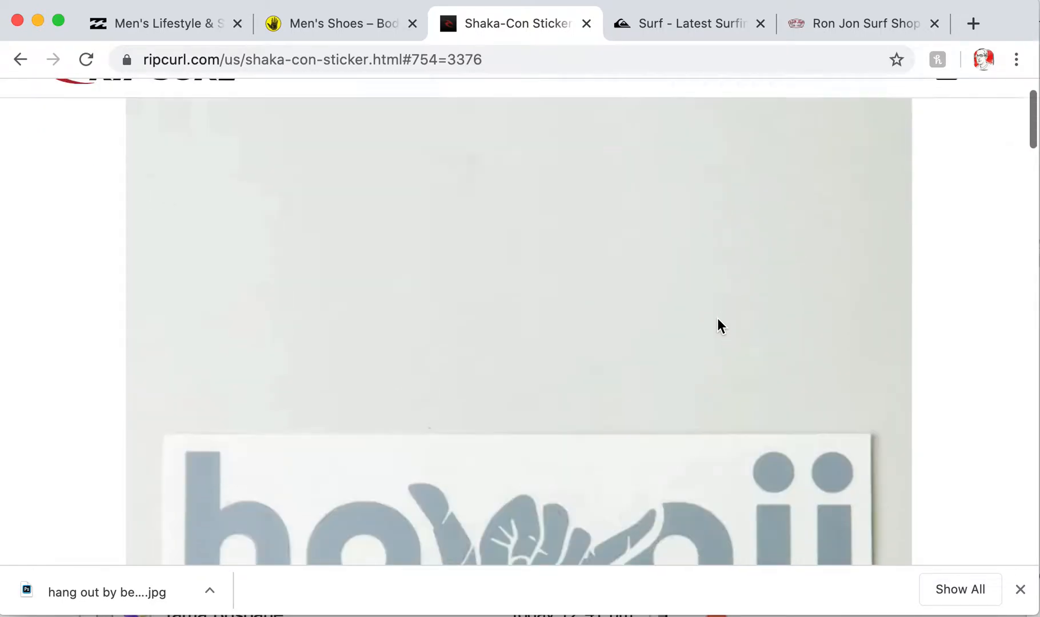
pyautogui.scroll(7, 717, 318)
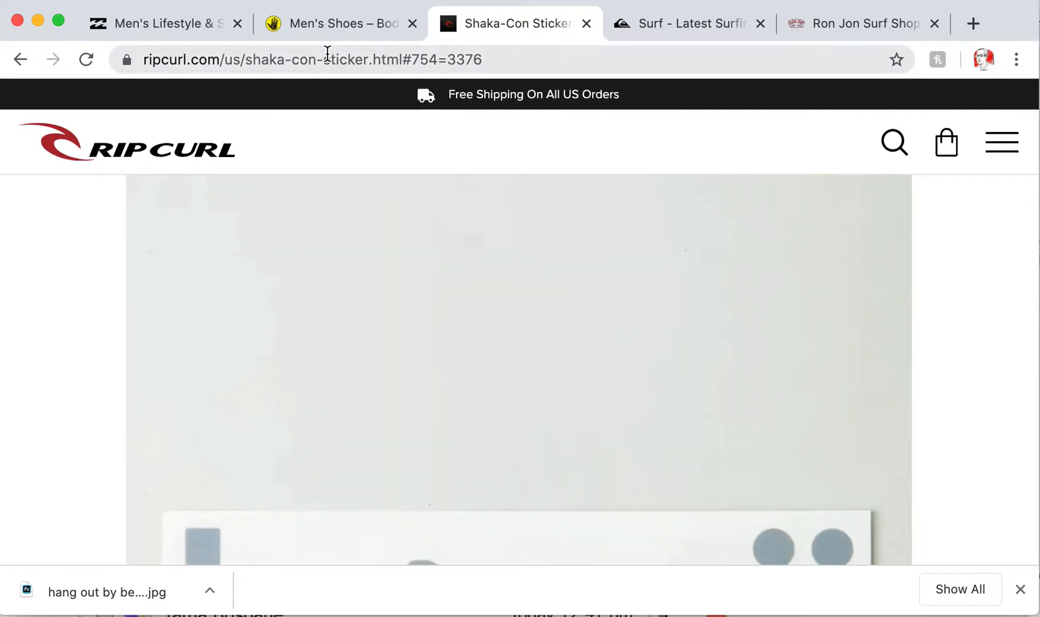
pyautogui.click(146, 146)
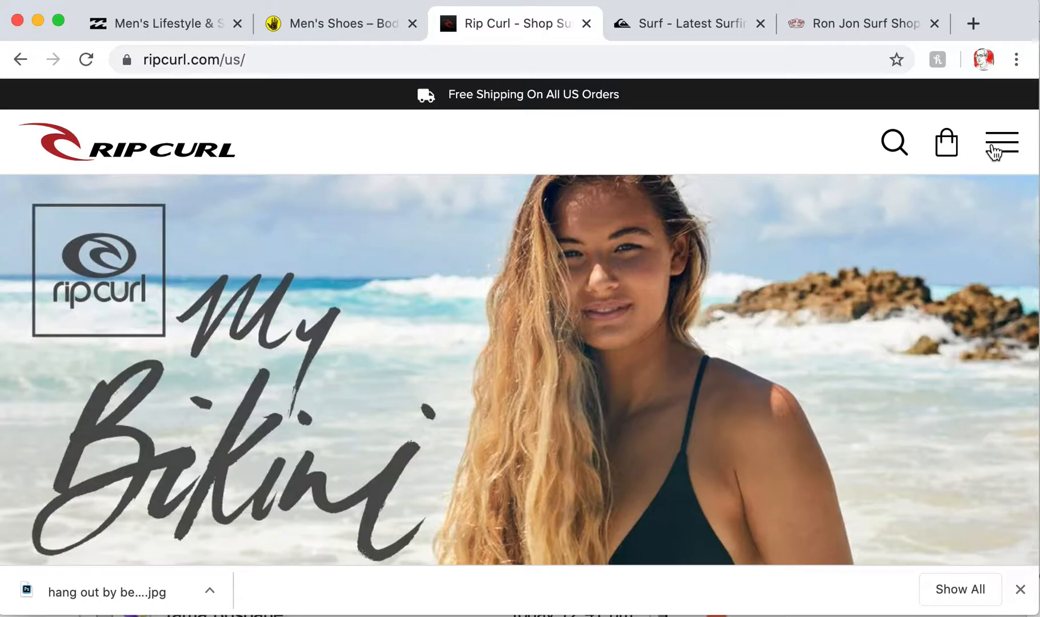
pyautogui.click(1001, 152)
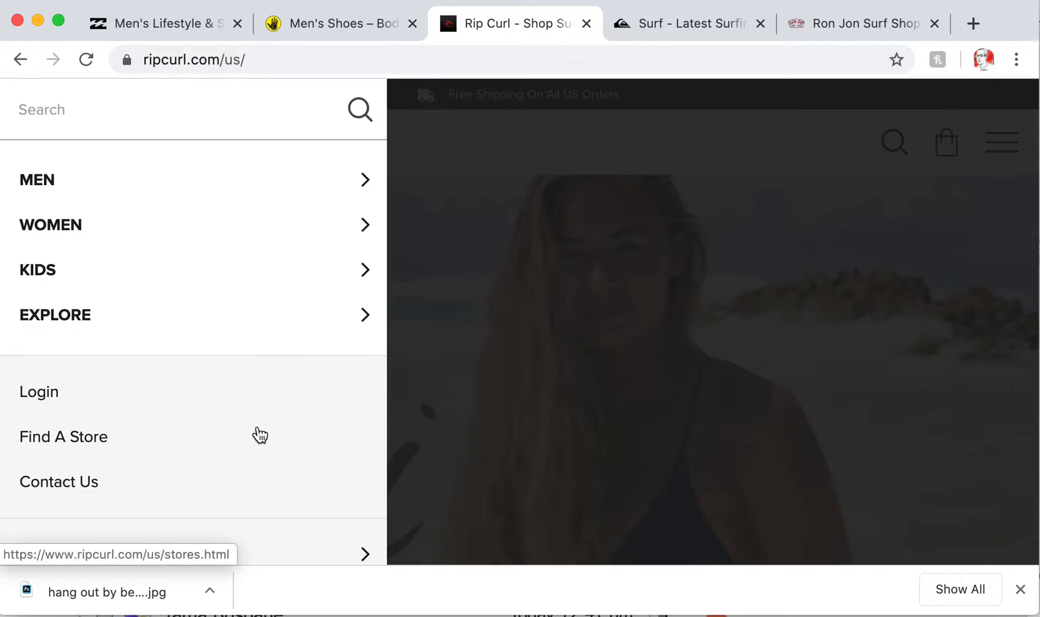
pyautogui.click(741, 134)
pyautogui.scroll(-8, 724, 179)
pyautogui.scroll(-6, 726, 182)
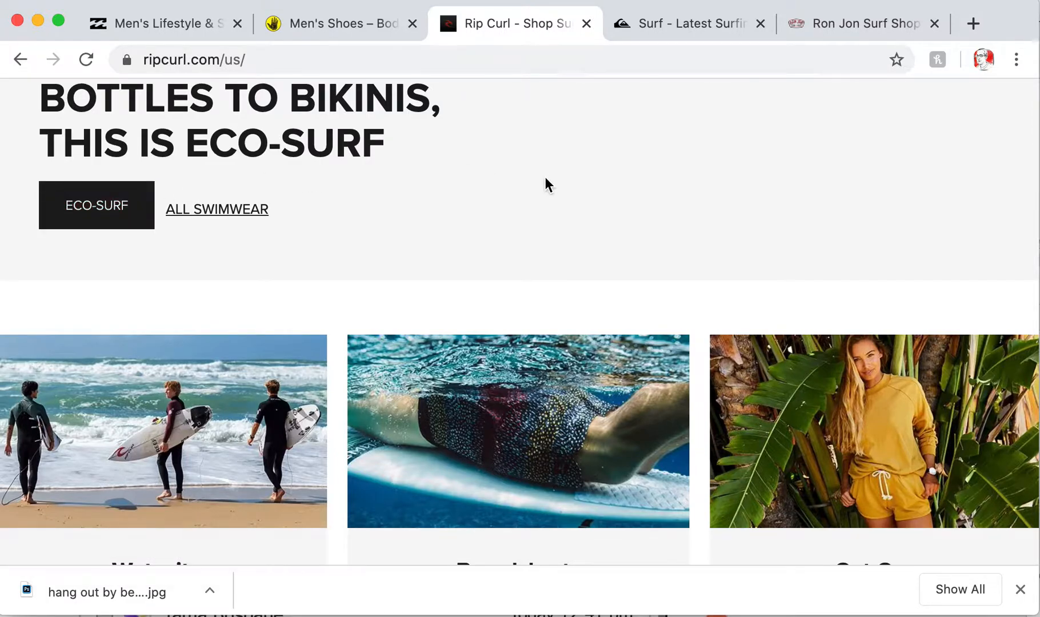
pyautogui.scroll(-10, 545, 179)
pyautogui.scroll(4, 545, 178)
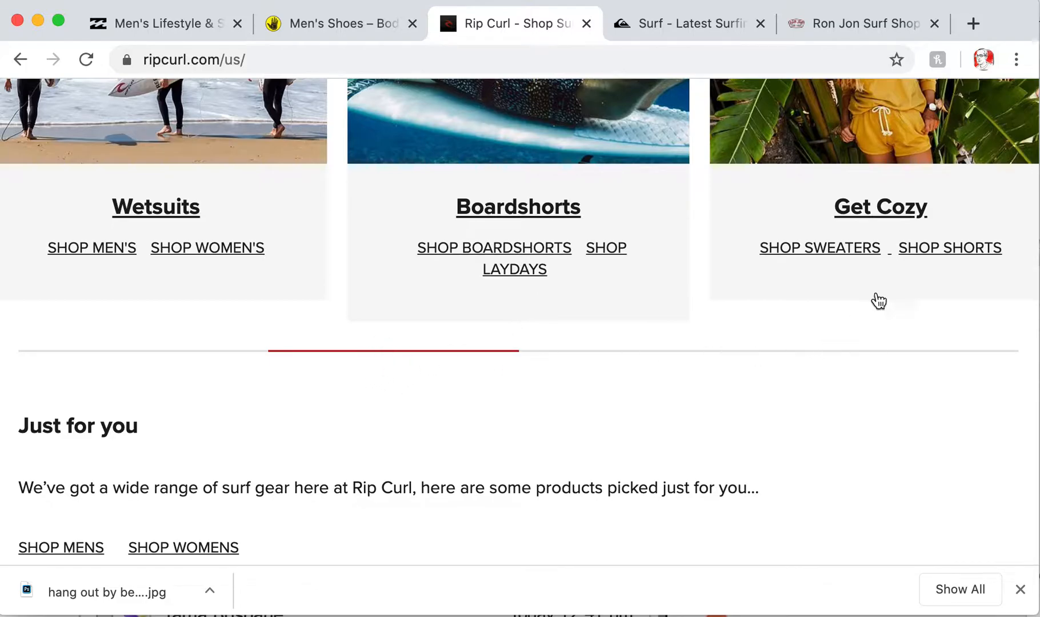
pyautogui.scroll(-7, 833, 369)
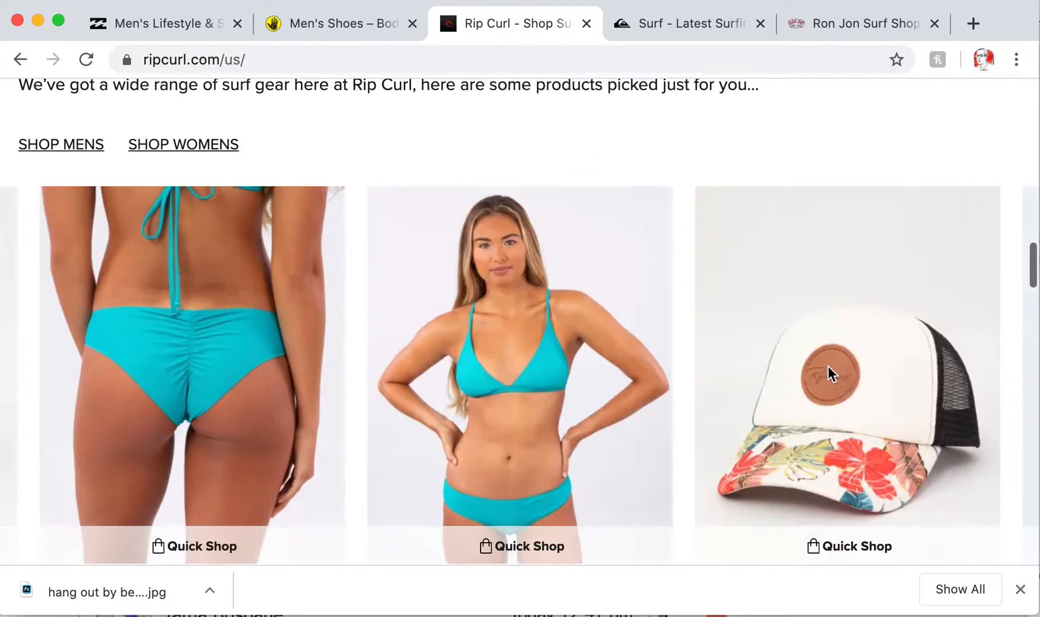
pyautogui.scroll(-11, 830, 373)
pyautogui.scroll(4, 829, 372)
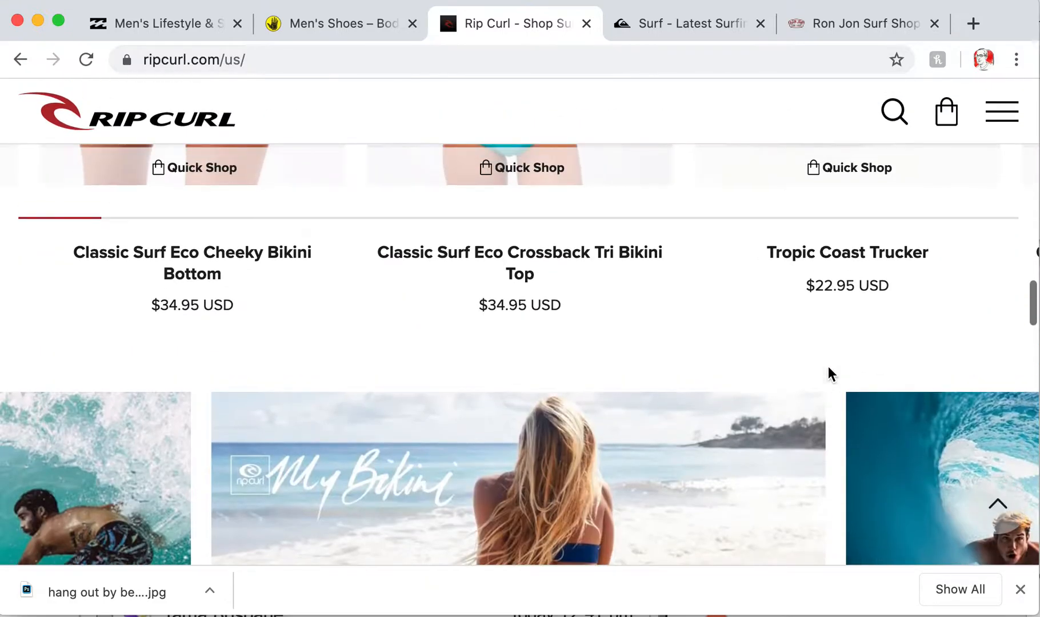
pyautogui.scroll(-20, 812, 314)
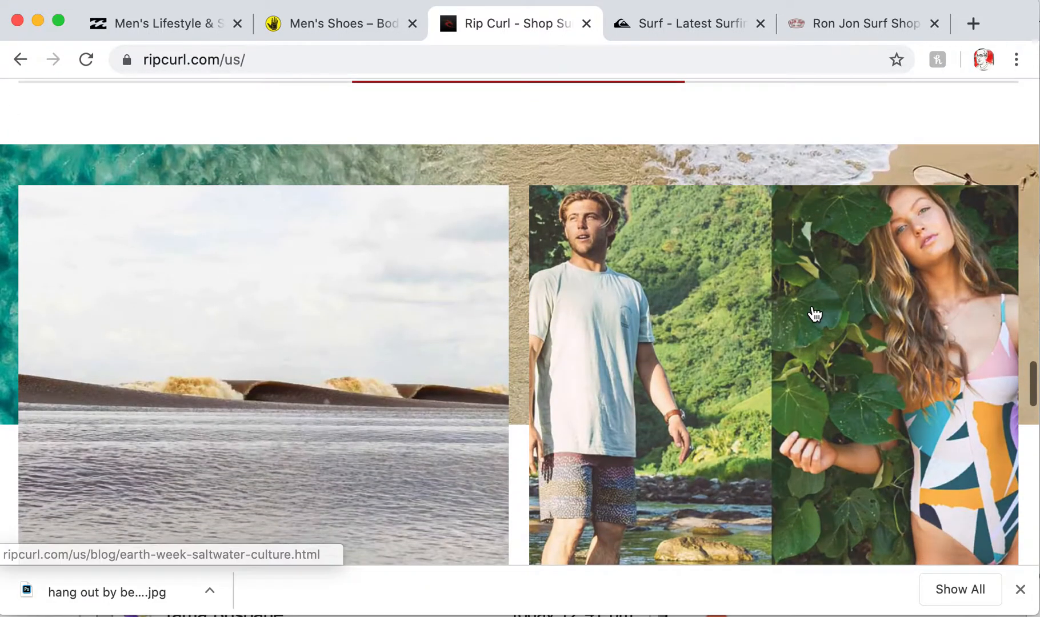
pyautogui.scroll(-6, 812, 314)
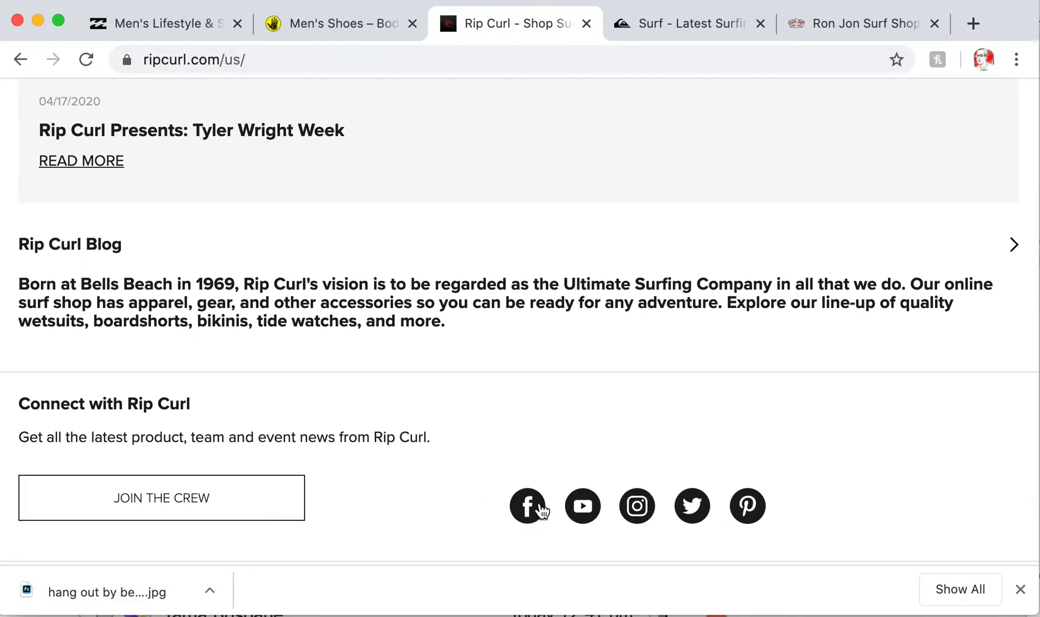
pyautogui.scroll(-7, 394, 483)
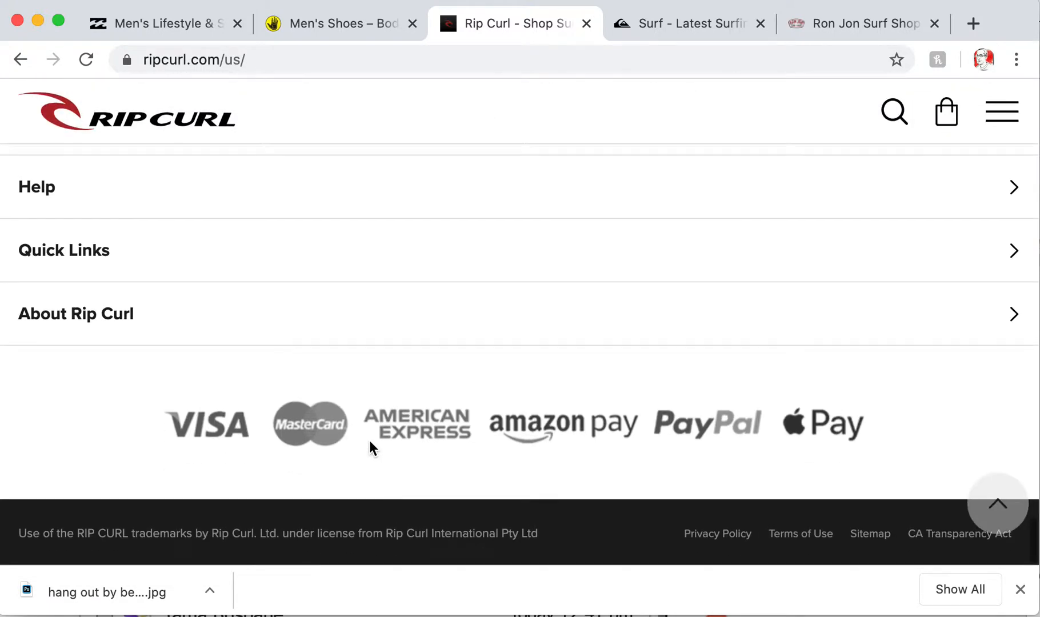
pyautogui.scroll(20, 566, 235)
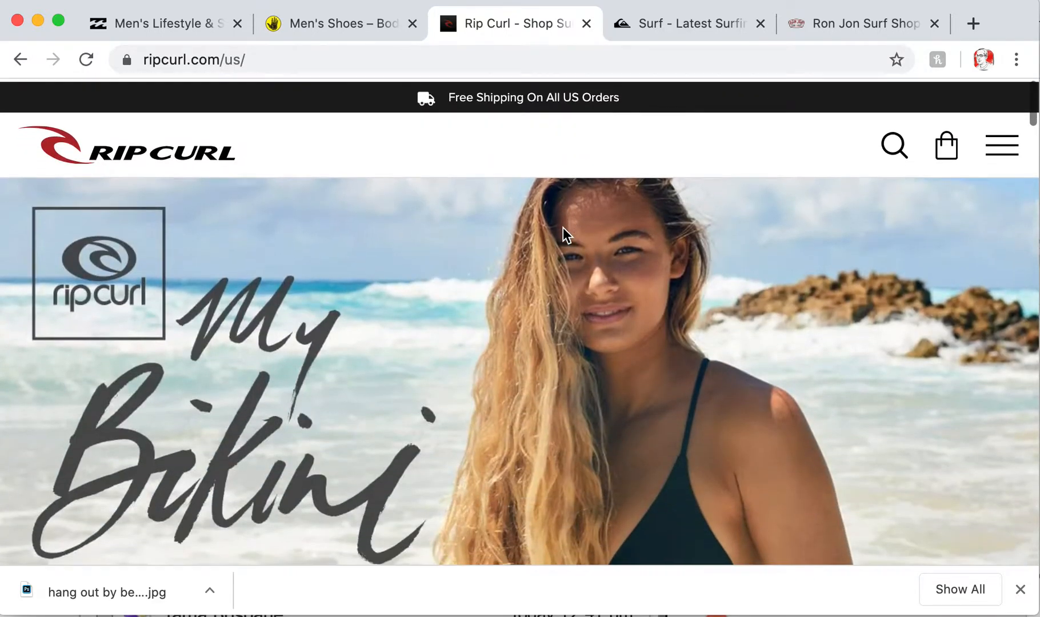
# Return to Body Glove and open its men's collection page
pyautogui.click(345, 25)
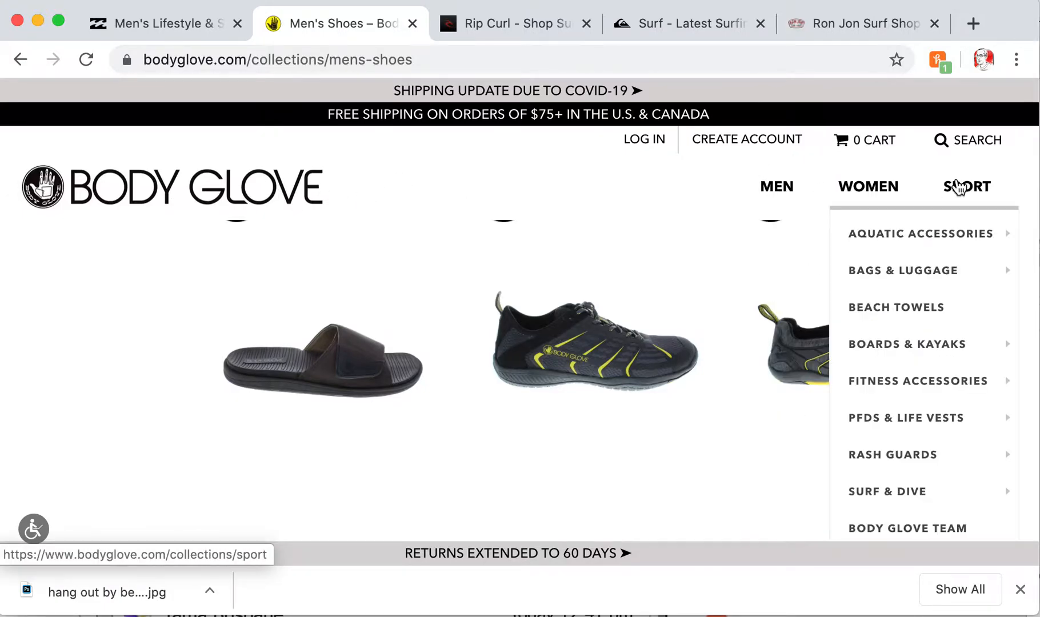
pyautogui.scroll(-5, 627, 209)
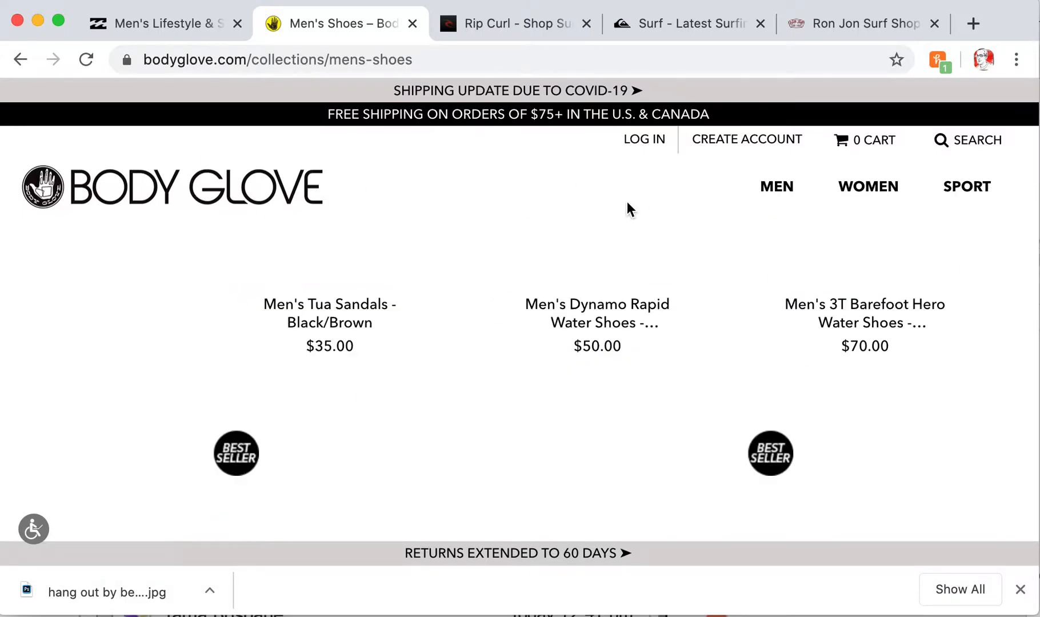
pyautogui.scroll(-10, 627, 209)
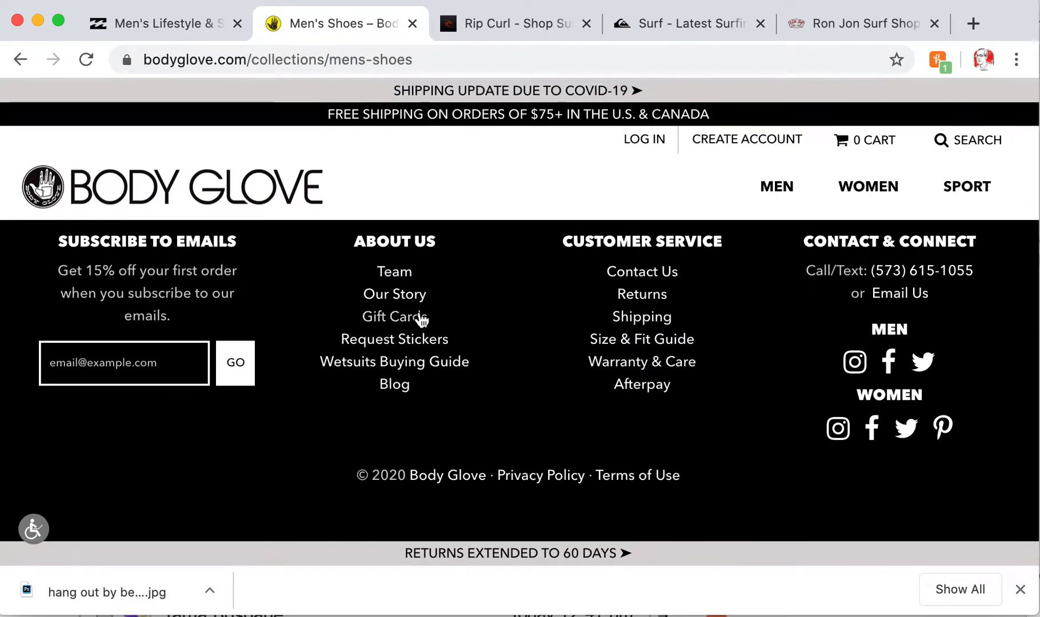
pyautogui.scroll(15, 420, 321)
pyautogui.moveTo(829, 178)
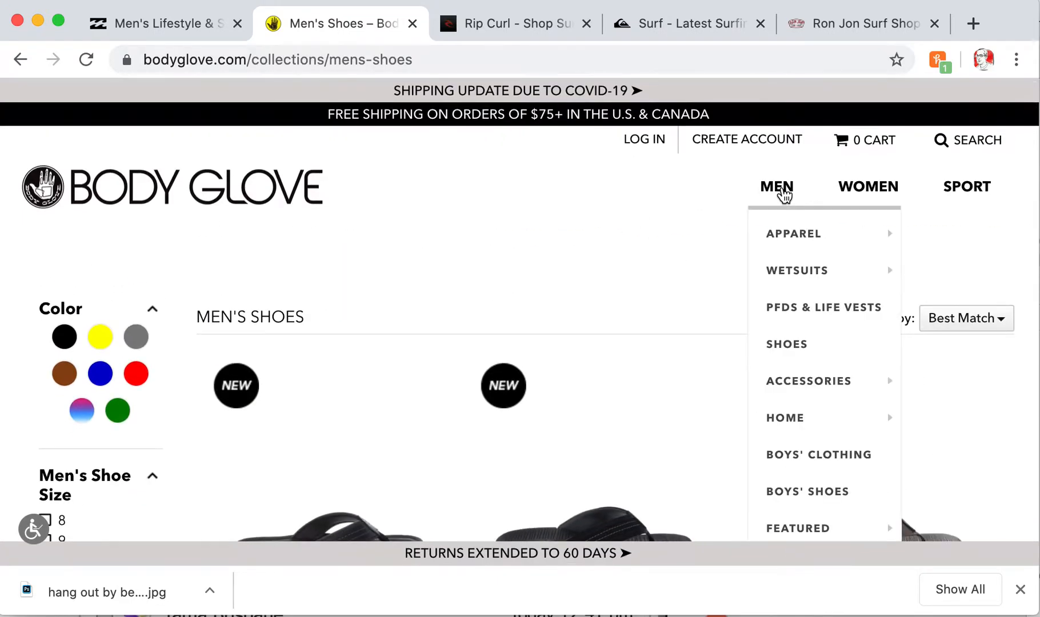
pyautogui.click(782, 196)
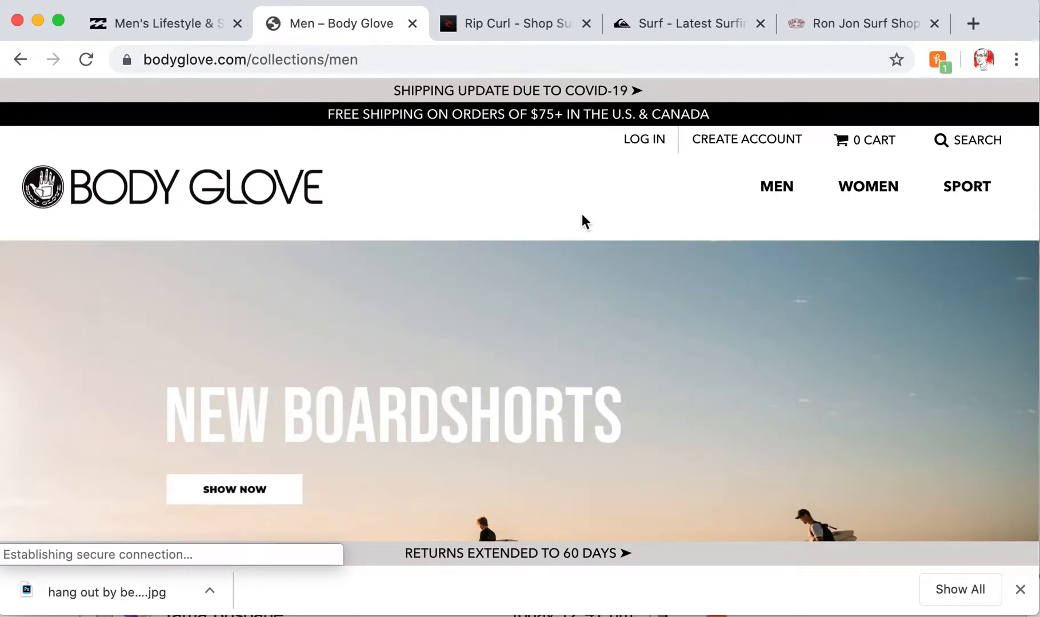
# Open Women's Activewear New Arrivals and scroll the sports bras priced $32.00 and $46.00
pyautogui.moveTo(868, 189)
pyautogui.moveTo(873, 309)
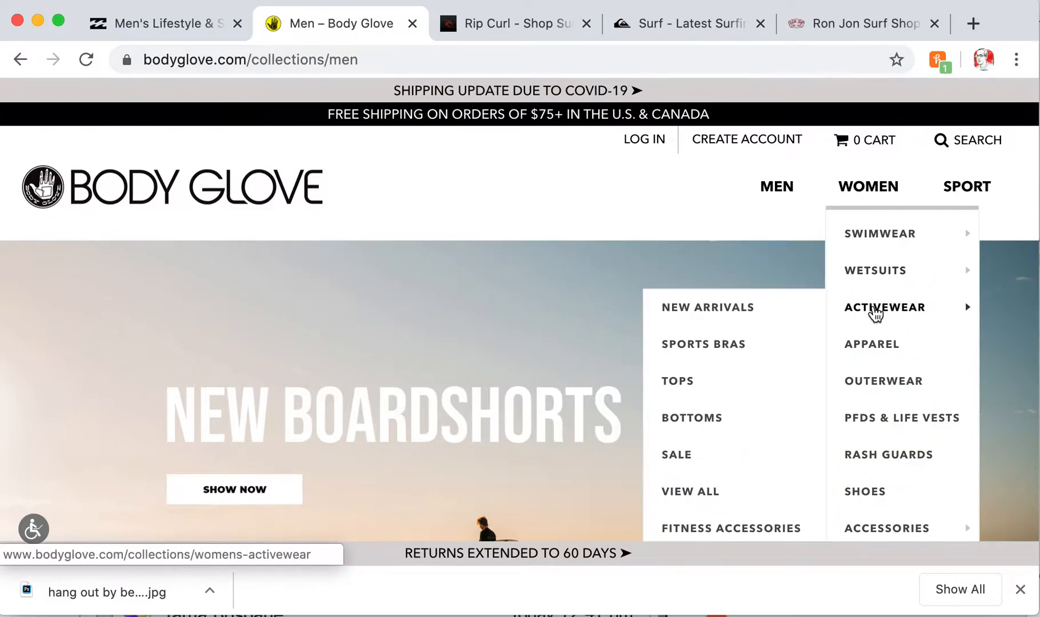
pyautogui.click(717, 308)
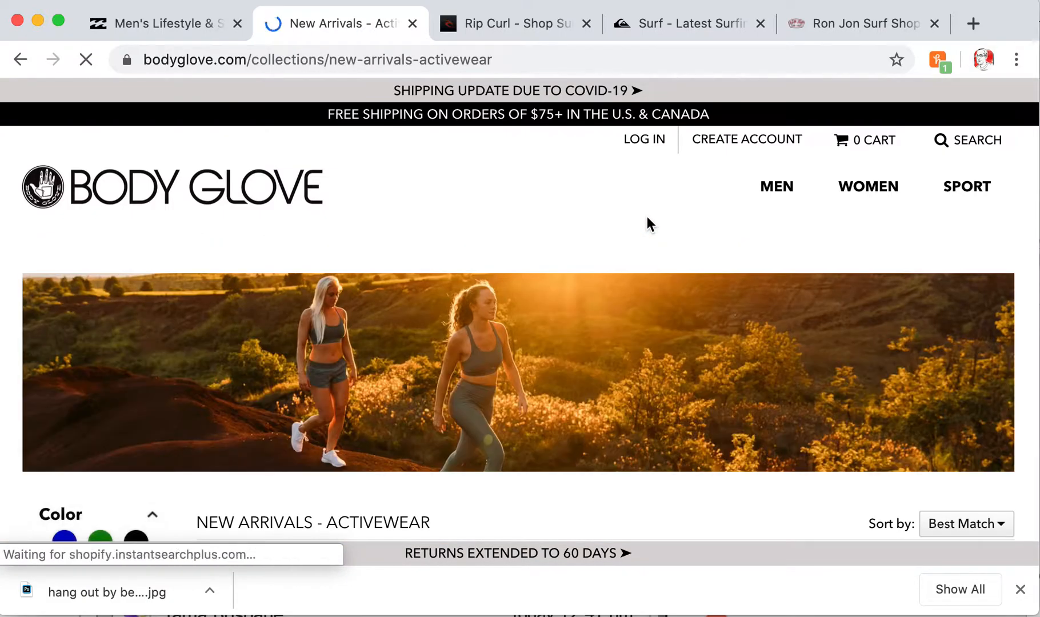
pyautogui.scroll(-6, 649, 223)
pyautogui.scroll(-10, 649, 223)
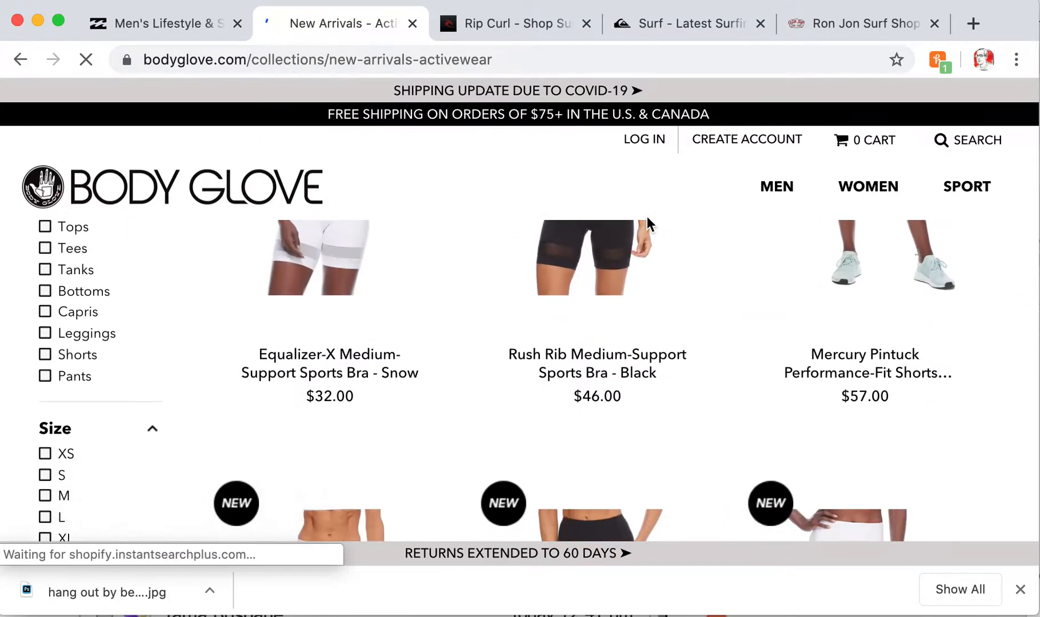
pyautogui.scroll(15, 649, 223)
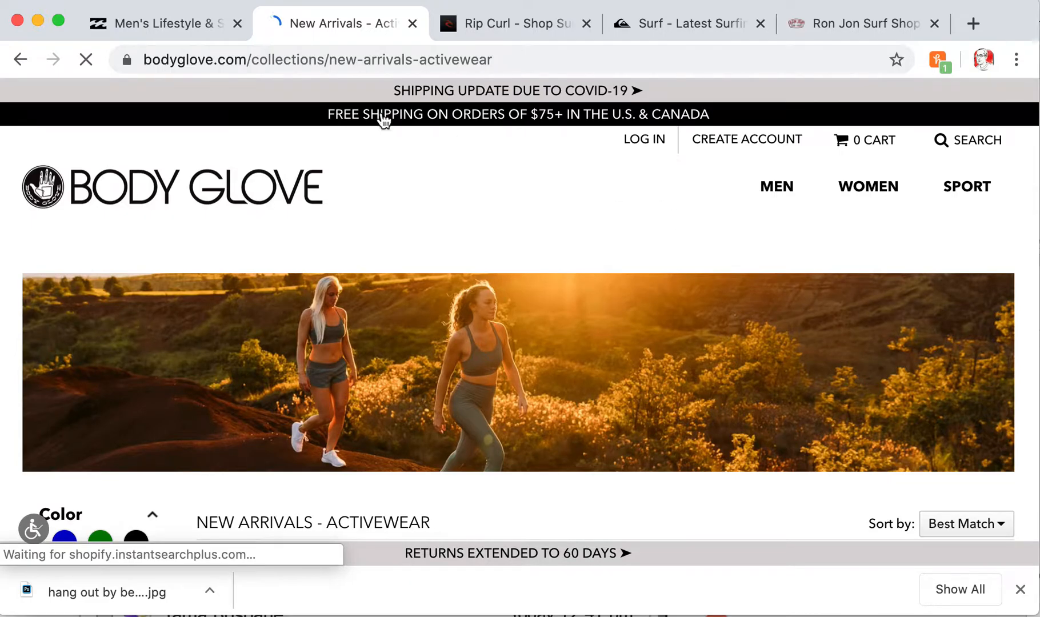
pyautogui.click(161, 26)
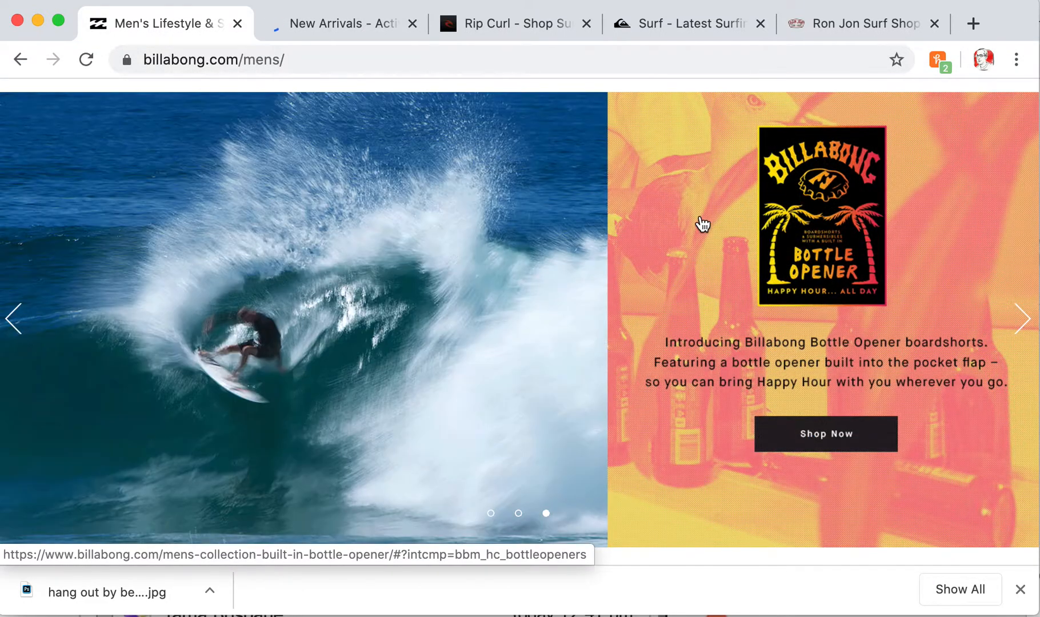
# Scroll Billabong's men's page down to the Tees, Wovens and Submersible Shorts tiles and back
pyautogui.scroll(1, 703, 125)
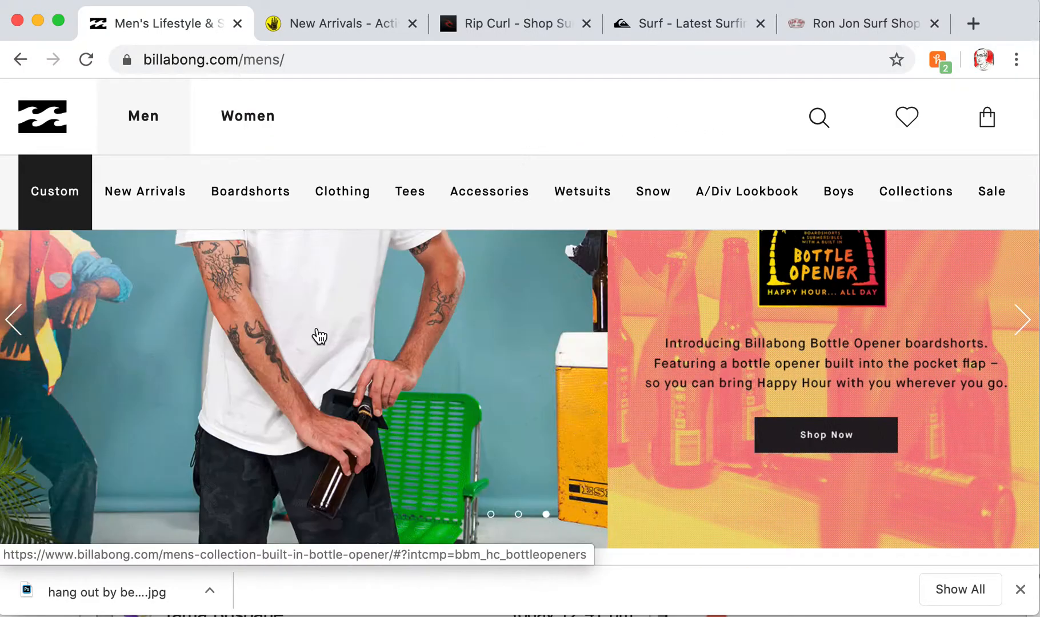
pyautogui.moveTo(490, 192)
pyautogui.scroll(-1, 510, 270)
pyautogui.scroll(-2, 510, 270)
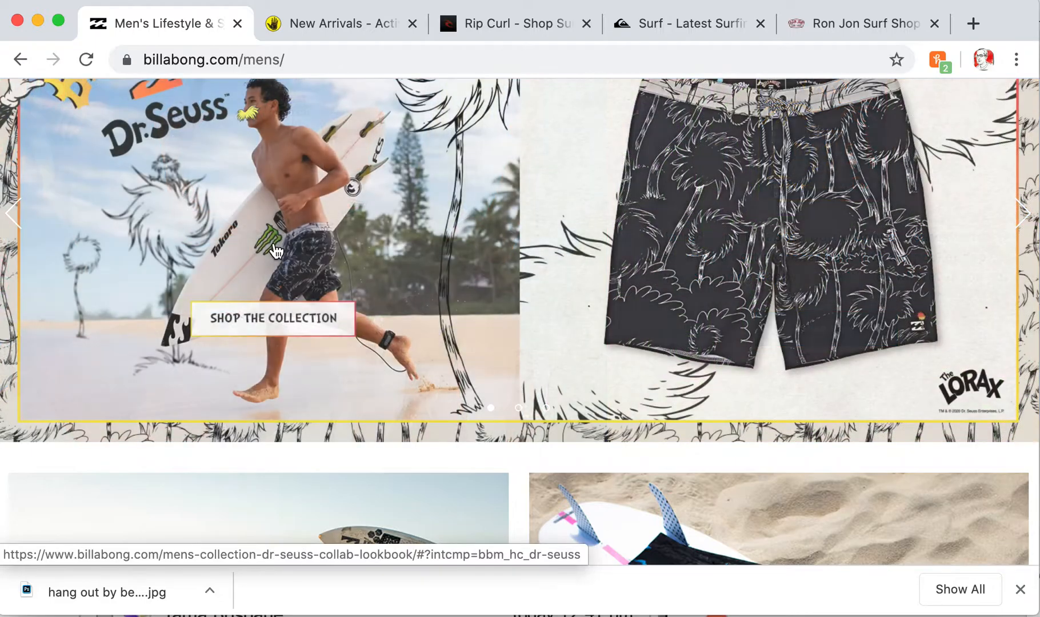
pyautogui.scroll(-5, 667, 388)
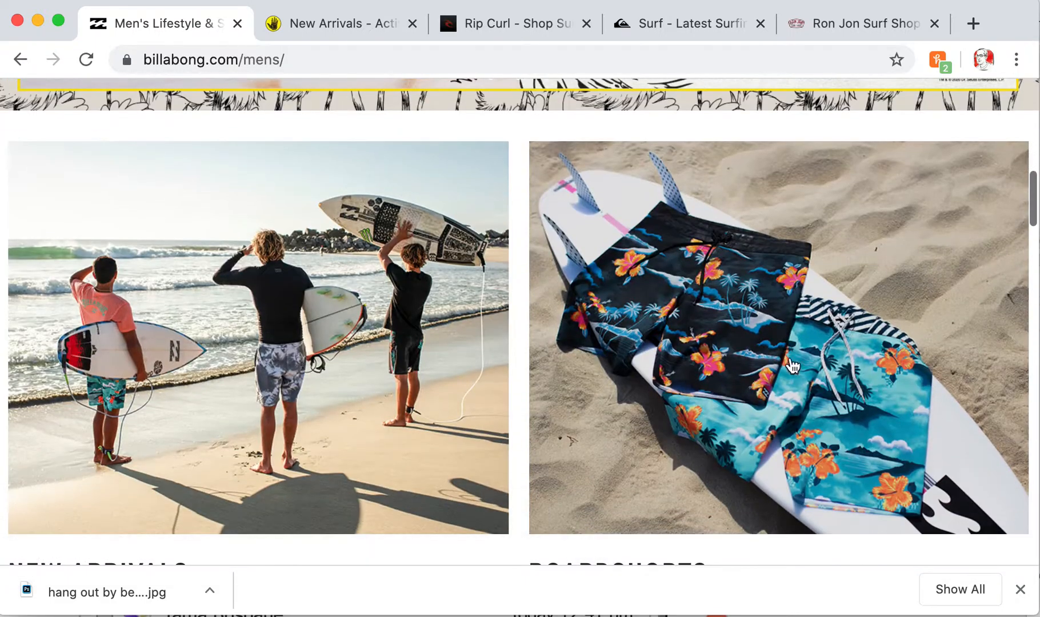
pyautogui.scroll(-1, 697, 371)
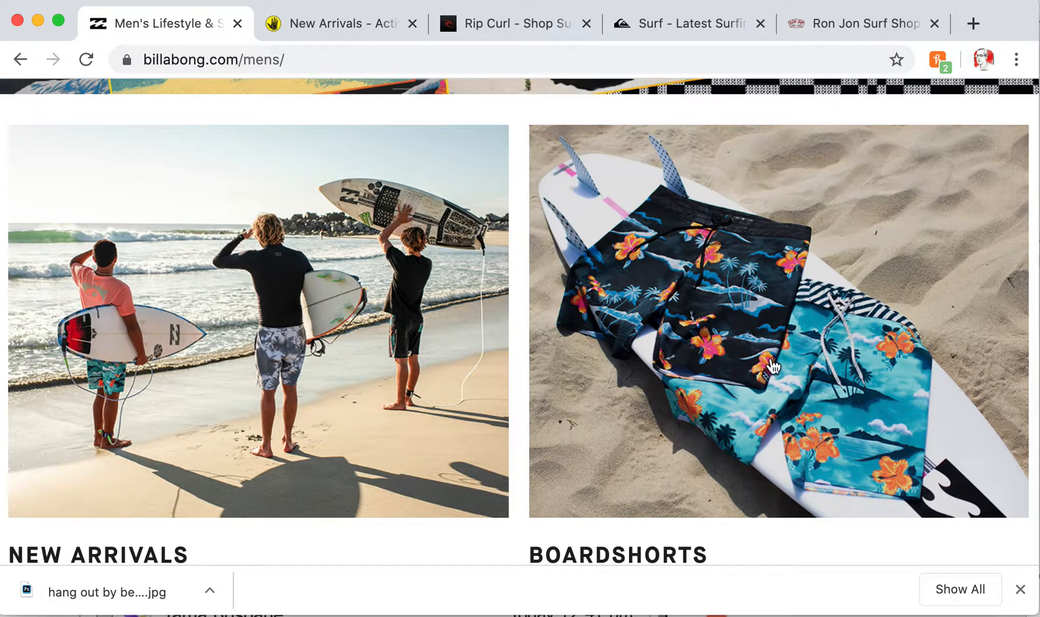
pyautogui.scroll(-10, 726, 414)
pyautogui.scroll(-1, 731, 416)
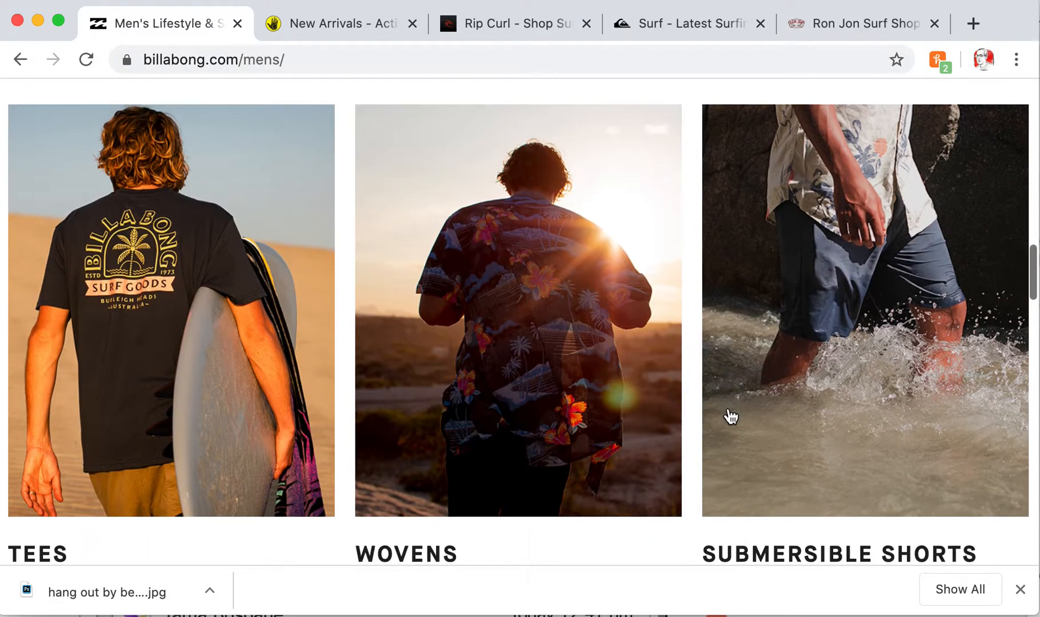
pyautogui.scroll(-2, 727, 415)
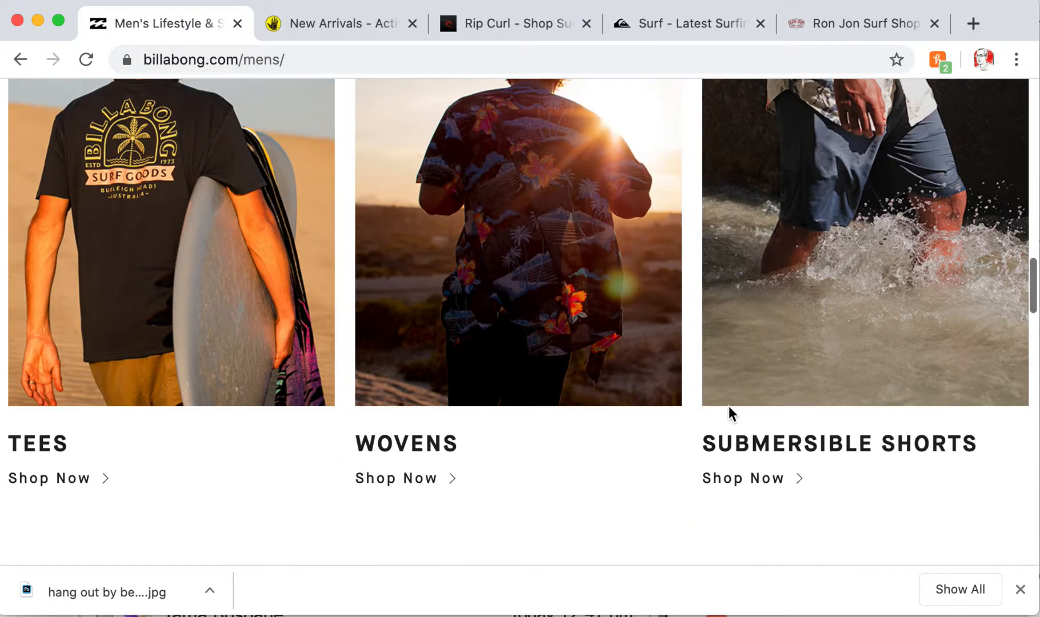
pyautogui.scroll(10, 729, 416)
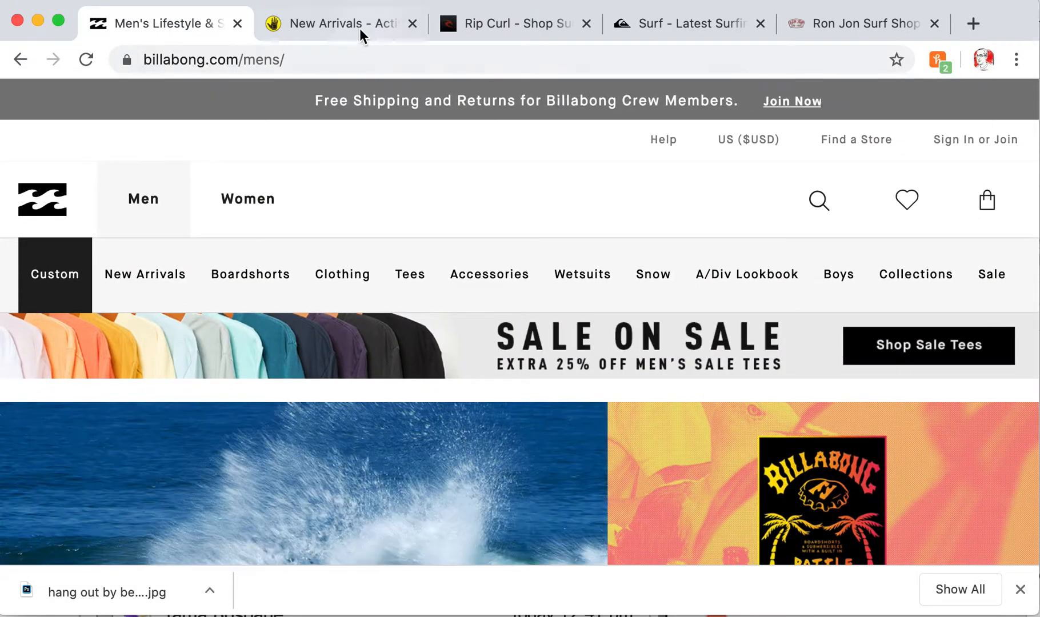
pyautogui.click(341, 25)
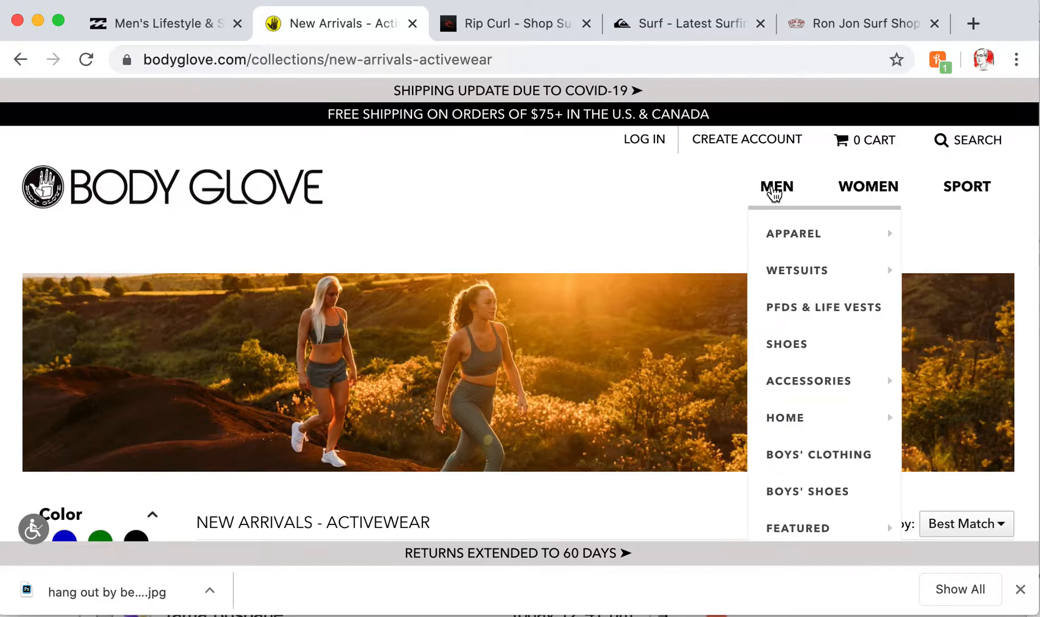
# View the Body Glove home page footer, then the Rip Curl and Quiksilver surf pages
pyautogui.click(188, 184)
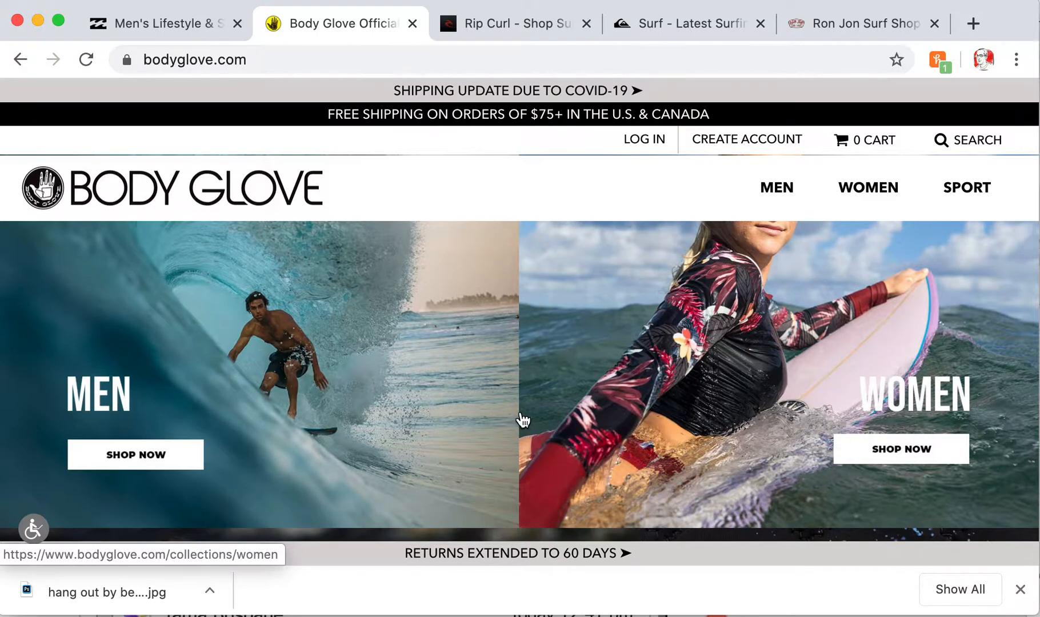
pyautogui.scroll(-15, 521, 420)
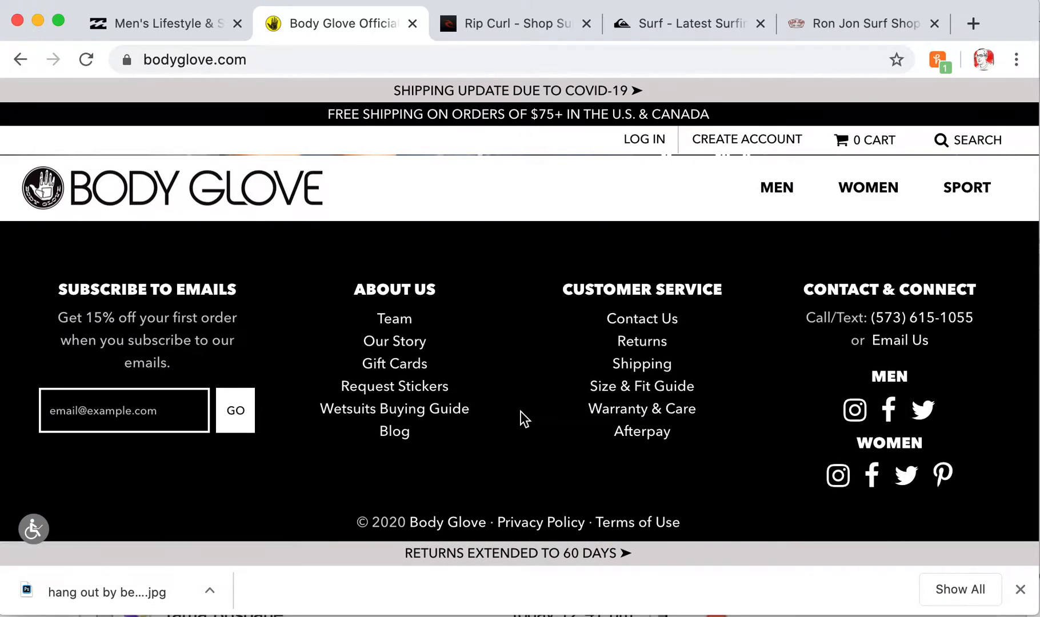
pyautogui.click(503, 32)
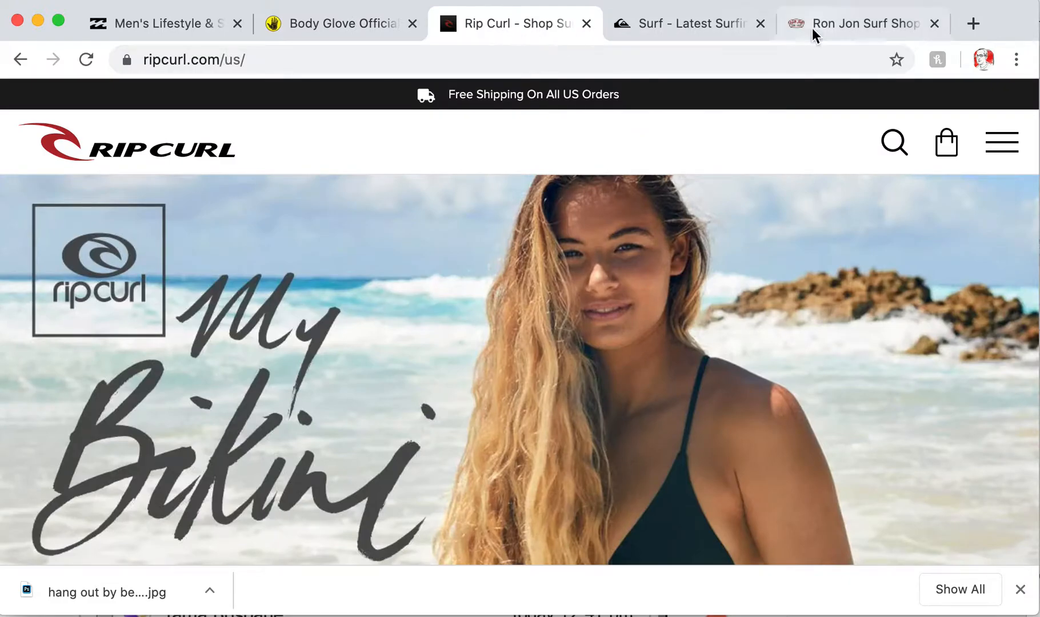
pyautogui.click(709, 28)
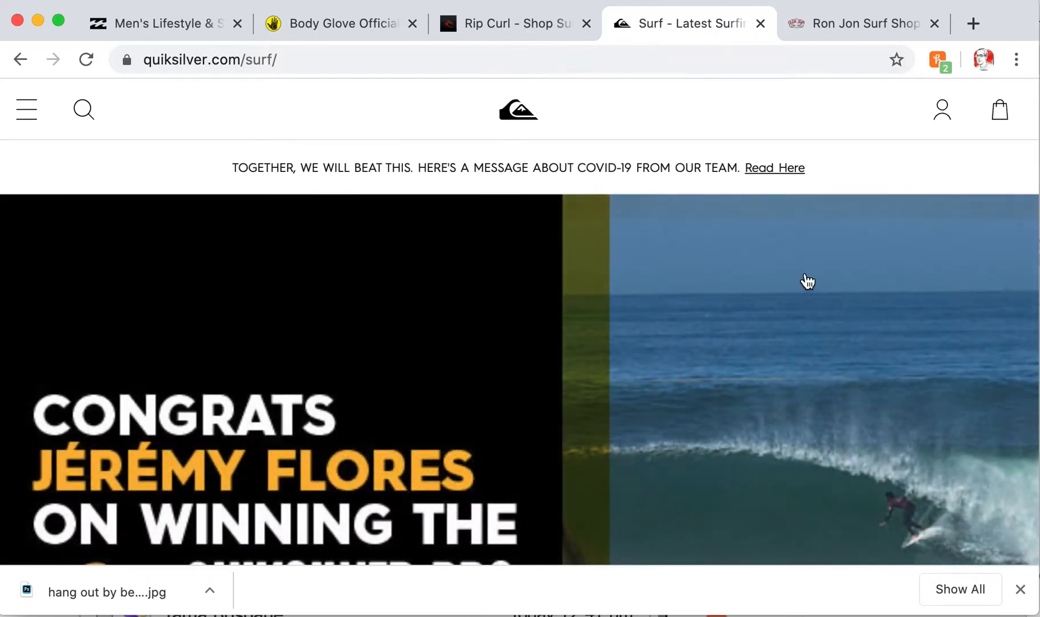
pyautogui.scroll(-2, 806, 281)
pyautogui.scroll(2, 747, 209)
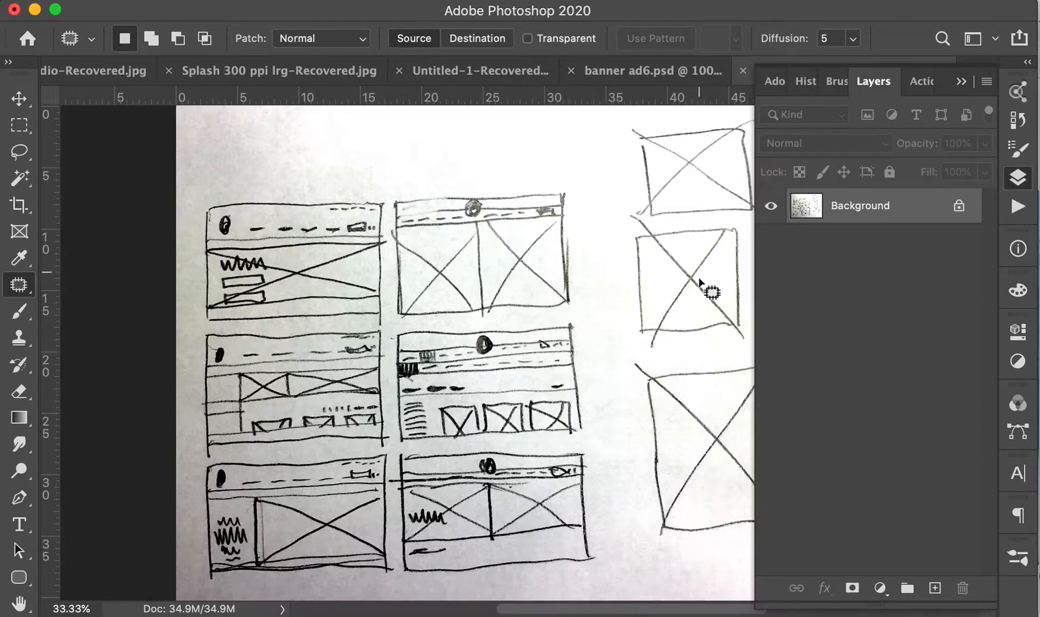
# Pan around the scanned sheet of six hand-drawn web page wireframe thumbnails
pyautogui.hscroll(5, 641, 308)
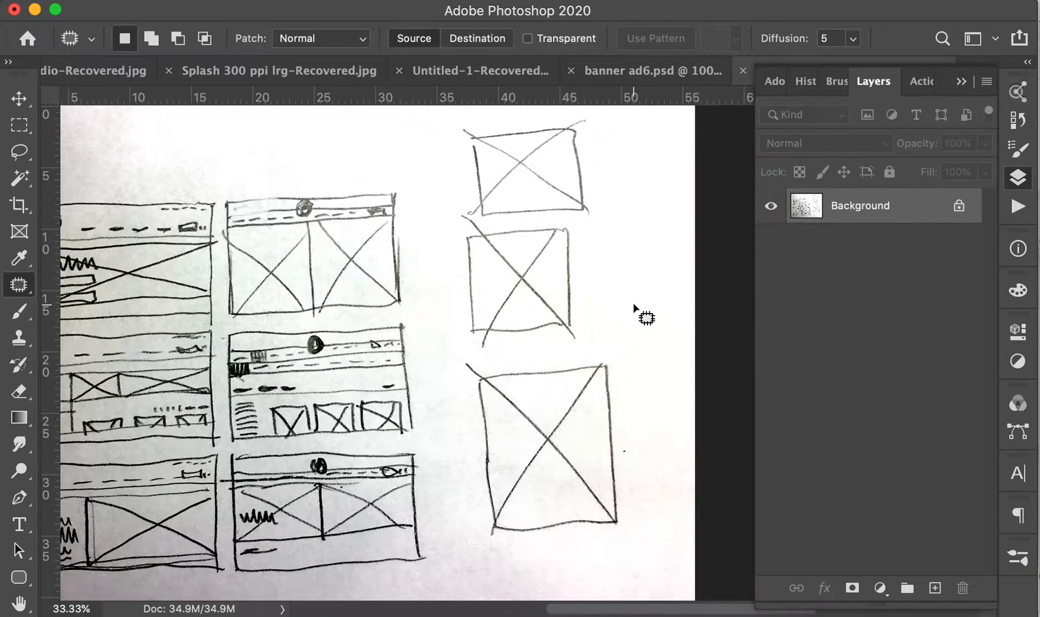
pyautogui.hscroll(-3, 640, 309)
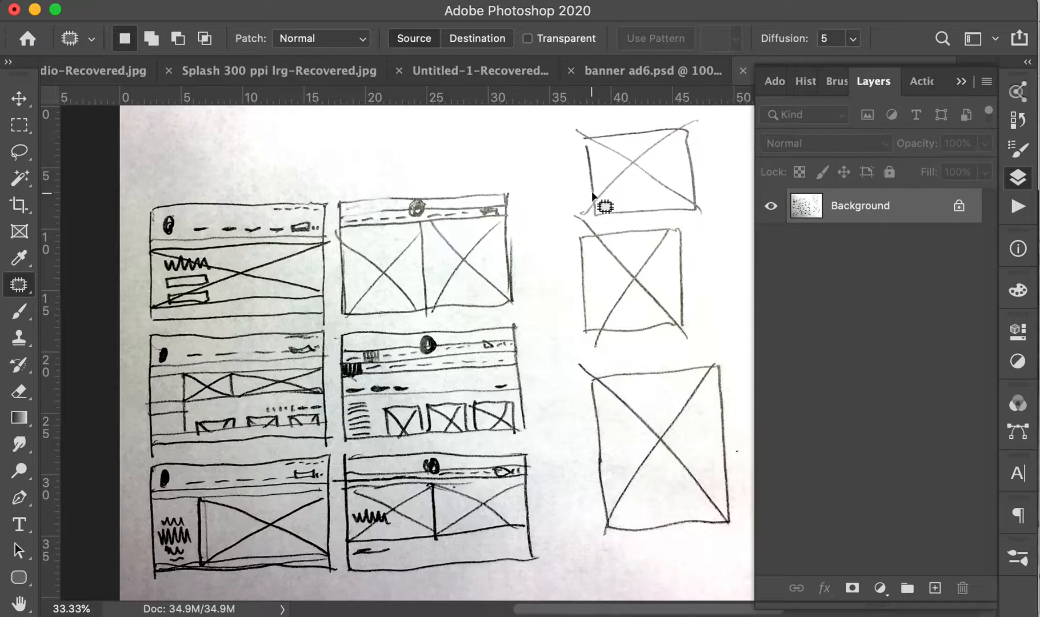
pyautogui.hscroll(-5, 523, 259)
pyautogui.hscroll(3, 521, 255)
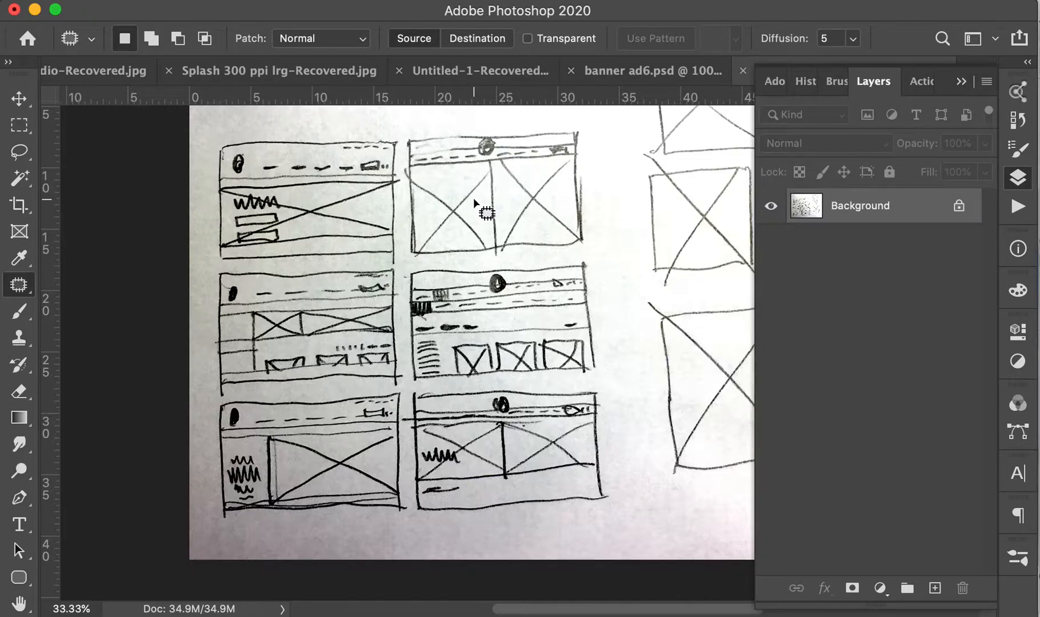
pyautogui.hscroll(5, 476, 201)
pyautogui.scroll(-2, 476, 201)
pyautogui.scroll(7, 477, 200)
pyautogui.hscroll(-4, 477, 200)
pyautogui.scroll(-2, 477, 200)
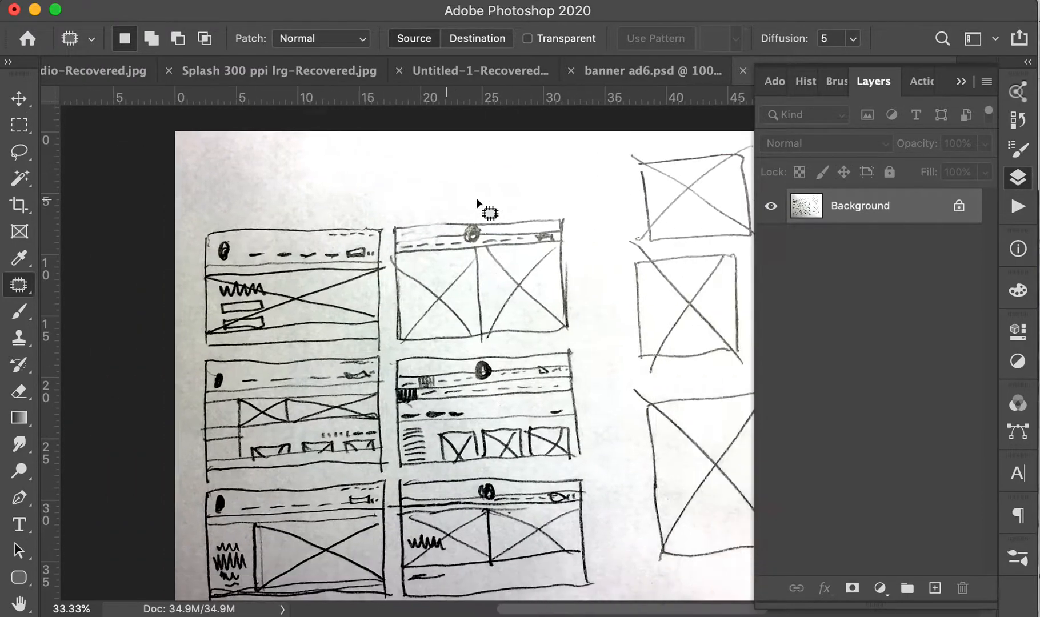
pyautogui.scroll(-2, 477, 201)
pyautogui.hscroll(2, 477, 201)
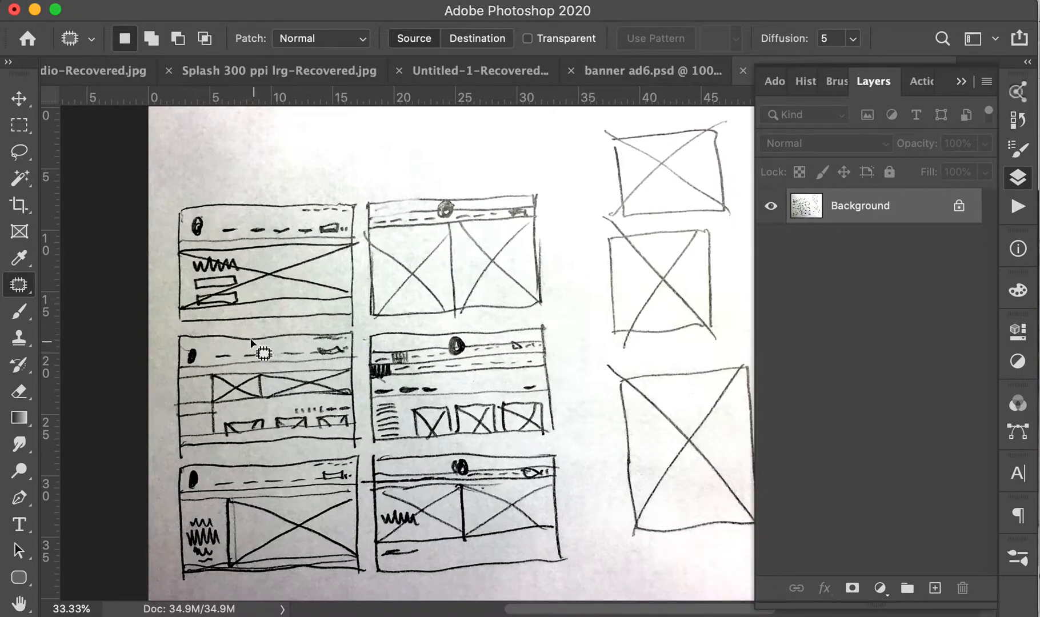
# Marquee-select the header strip, bottom edge and content blocks of the wireframe sketches, then deselect
pyautogui.click(18, 125)
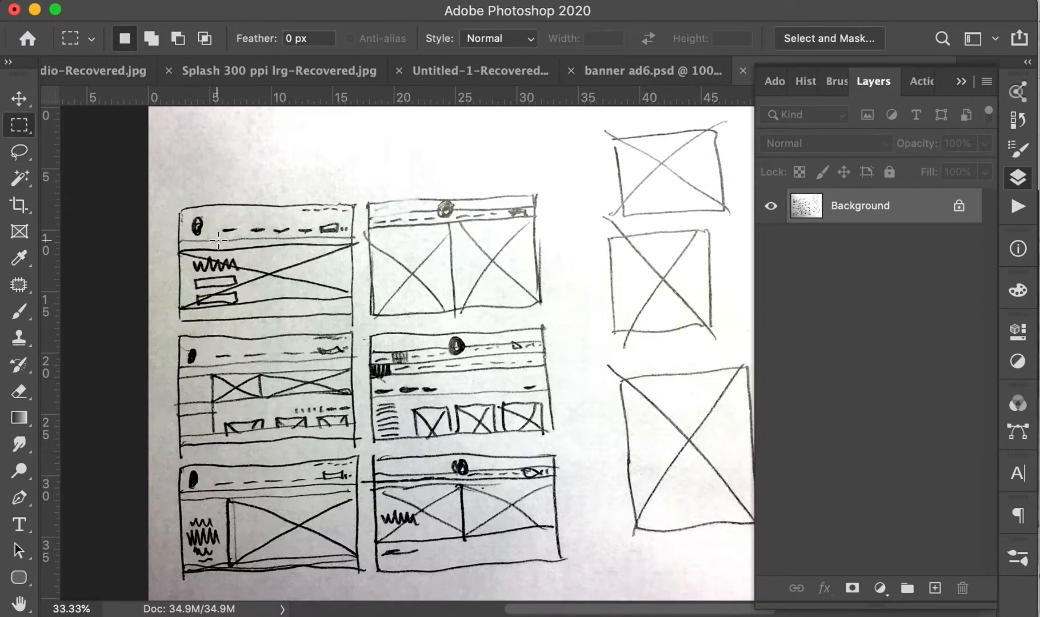
pyautogui.moveTo(179, 207)
pyautogui.mouseDown()
pyautogui.moveTo(339, 223)
pyautogui.moveTo(347, 248)
pyautogui.moveTo(353, 240)
pyautogui.mouseUp()
pyautogui.moveTo(179, 310); pyautogui.dragTo(351, 316)
pyautogui.moveTo(179, 245); pyautogui.dragTo(352, 302)
pyautogui.moveTo(369, 377); pyautogui.dragTo(555, 443)
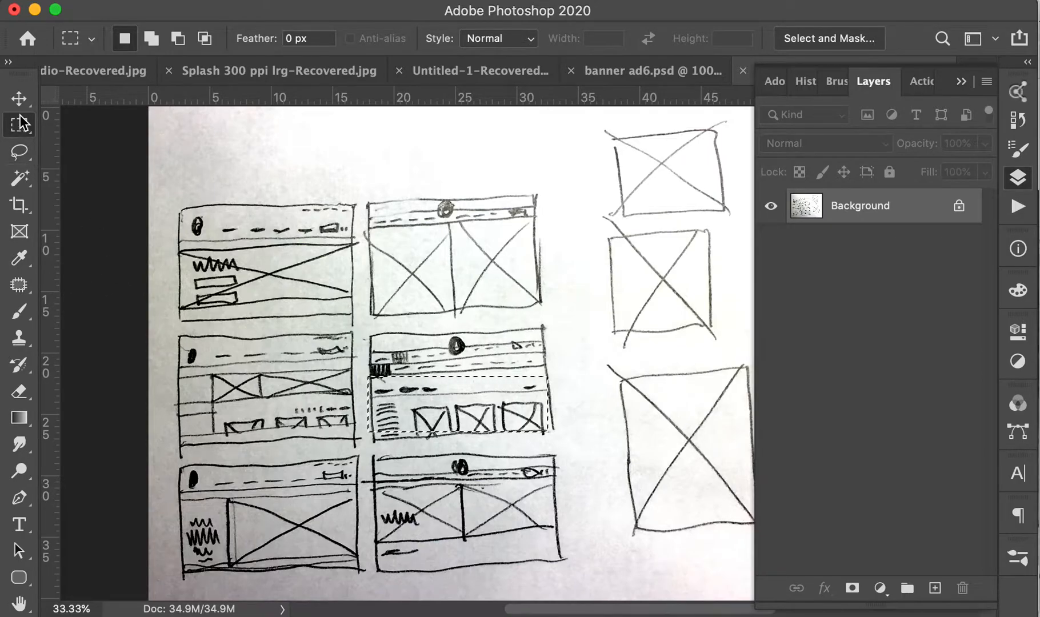
pyautogui.click(143, 173)
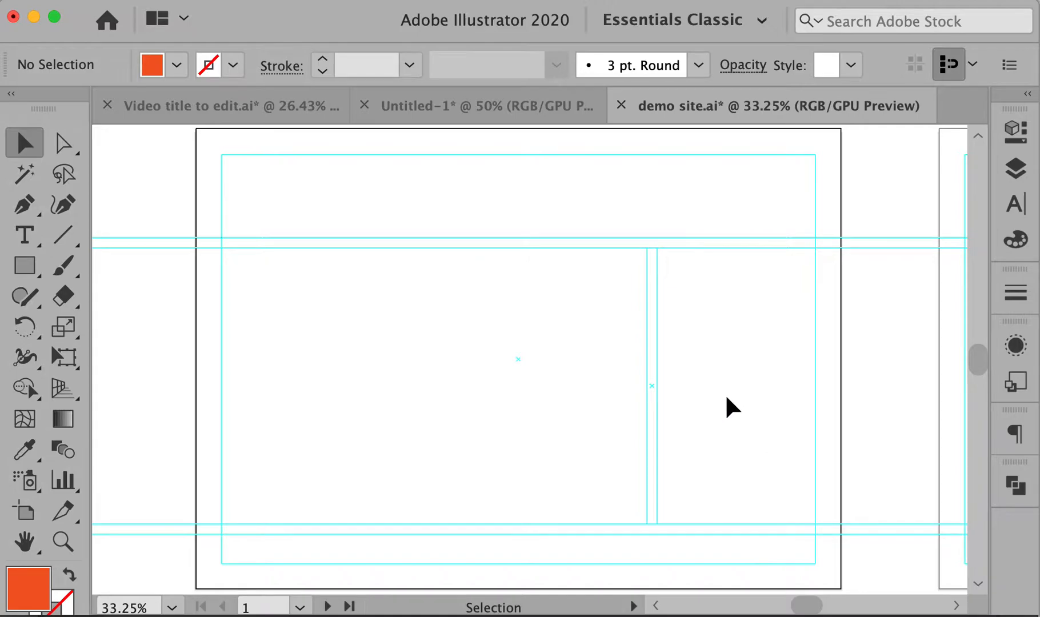
# Pan and scroll the canvas to reveal empty space beyond the home artboard
pyautogui.press('space')
pyautogui.moveTo(727, 365)
pyautogui.mouseDown()
pyautogui.moveTo(736, 376)
pyautogui.moveTo(735, 364)
pyautogui.mouseUp()
pyautogui.press('space')
pyautogui.moveTo(406, 200); pyautogui.dragTo(399, 212)
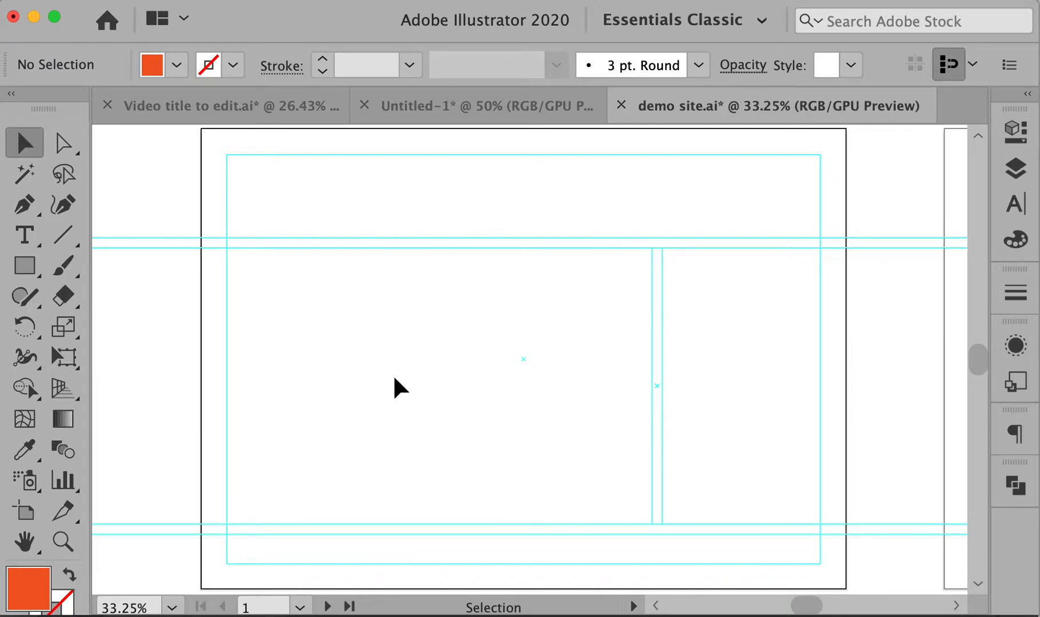
pyautogui.press('super')
pyautogui.press('super')
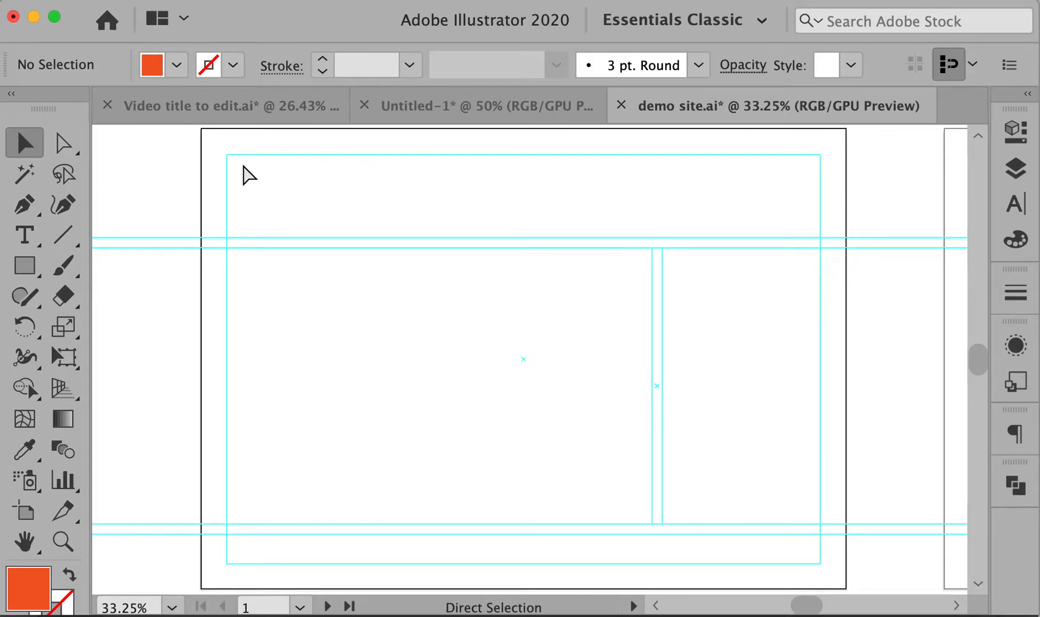
pyautogui.scroll(-5, 365, 376)
pyautogui.scroll(-4, 364, 376)
# Draw a new artboard in the empty canvas and size it to 1200 × 600 px
pyautogui.hotkey('shift', 'o')
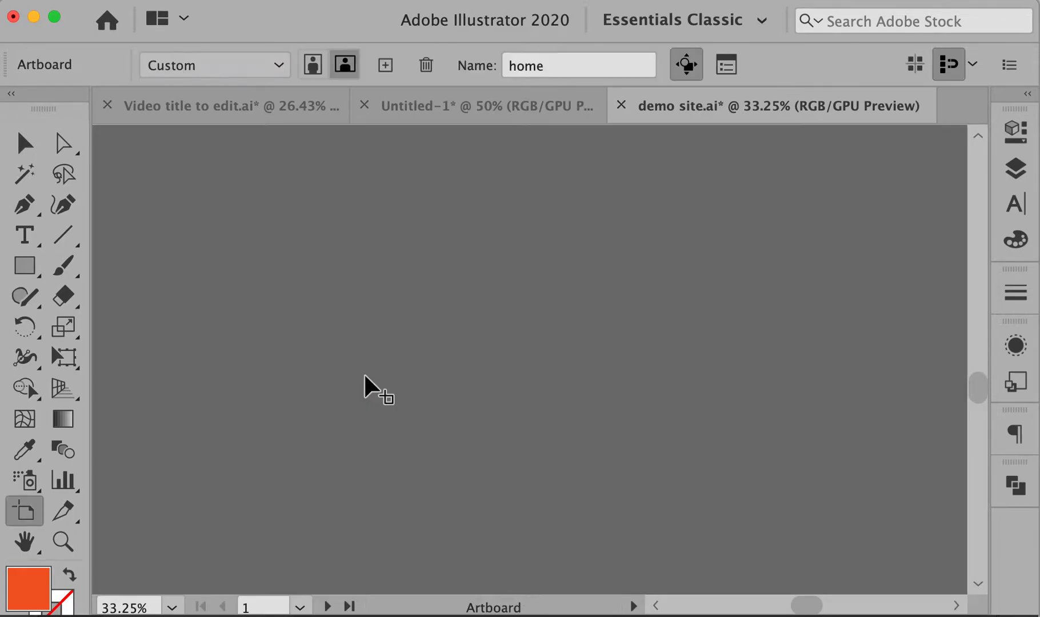
pyautogui.moveTo(209, 210); pyautogui.dragTo(855, 578)
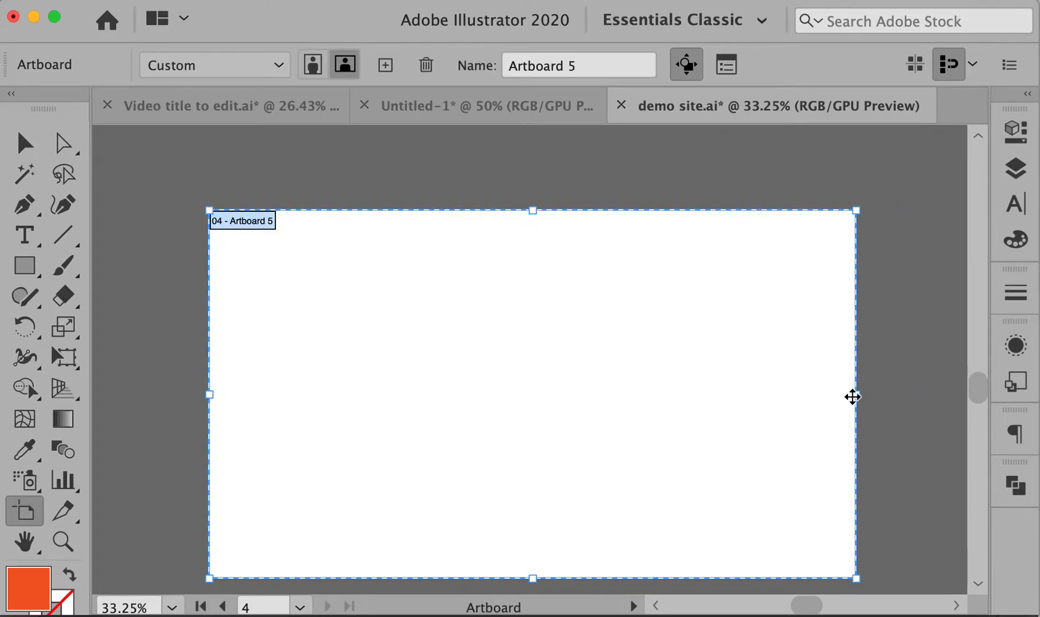
pyautogui.click(1016, 132)
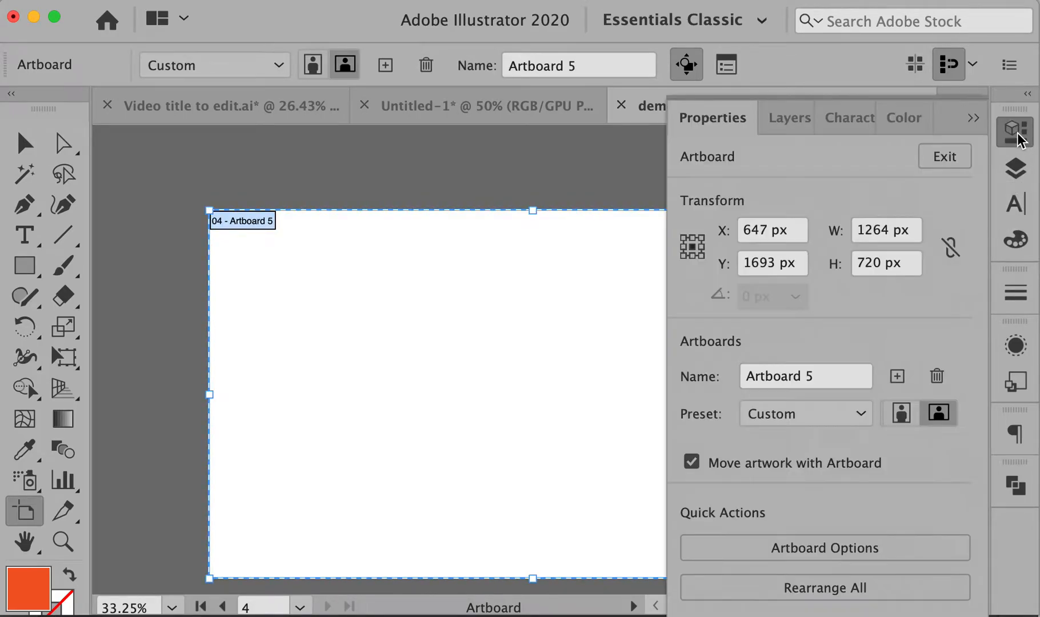
pyautogui.click(890, 233)
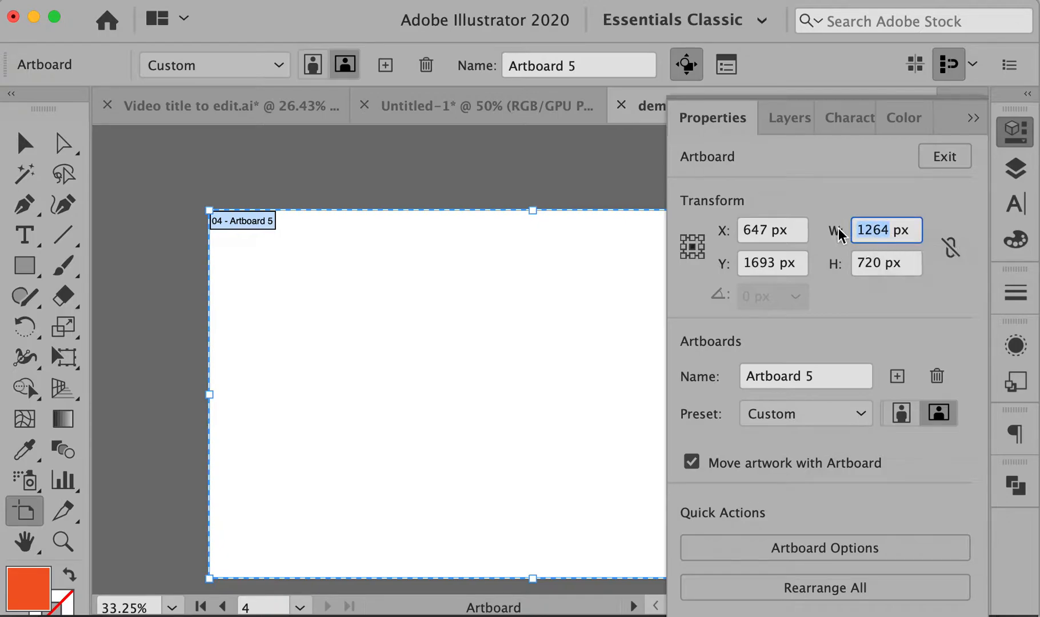
pyautogui.write('1200')
pyautogui.press('Tab')
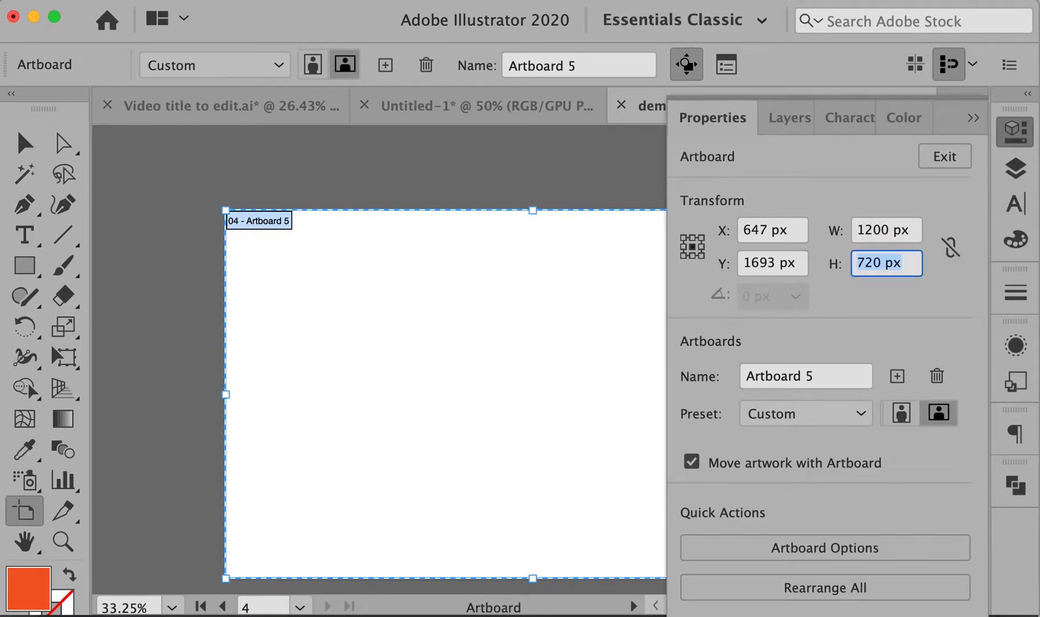
pyautogui.write('600')
pyautogui.press('Return')
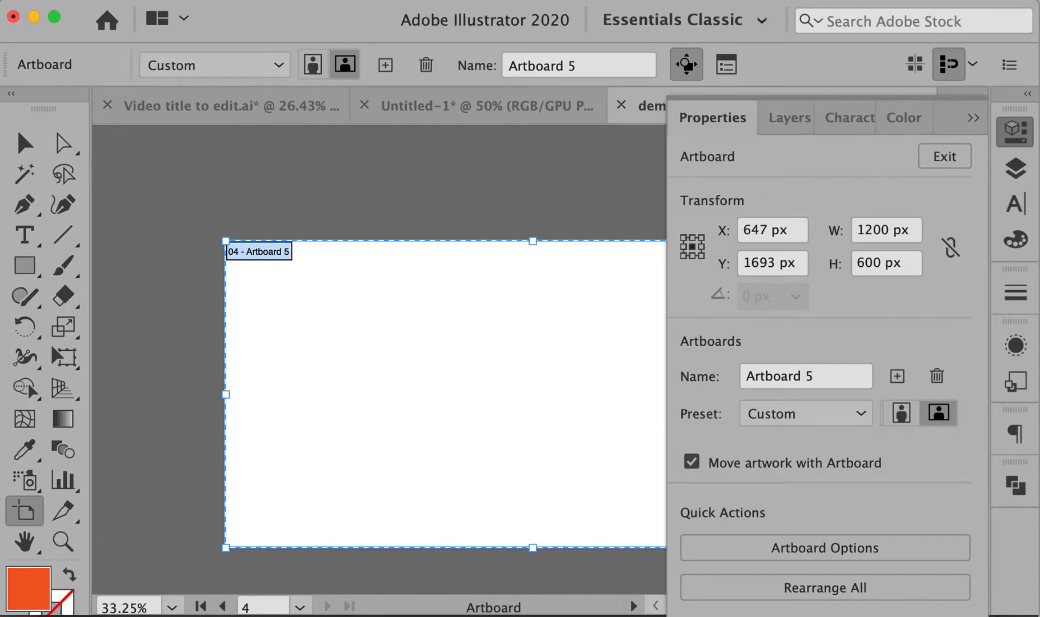
pyautogui.click(973, 118)
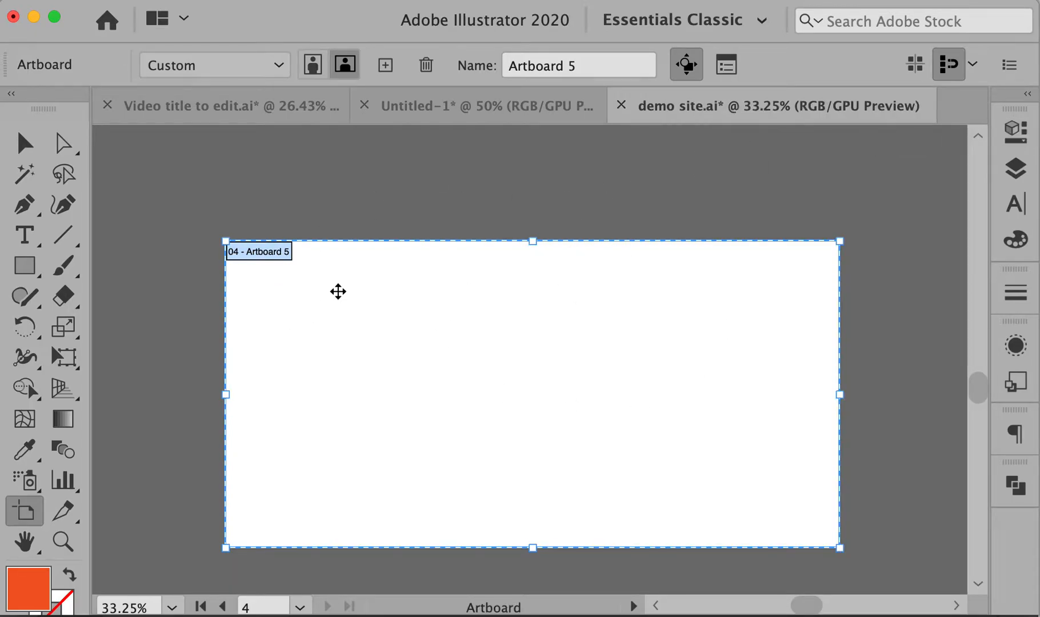
pyautogui.press('Escape')
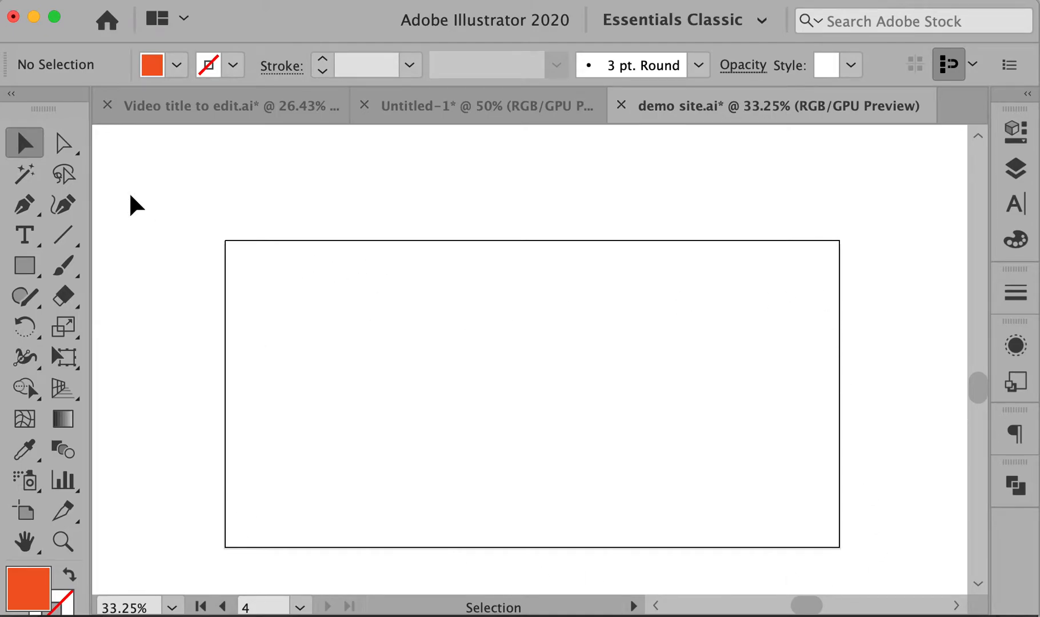
# Create a 1100 × 500 px rectangle on Artboard 5 through the Rectangle dialog
pyautogui.click(25, 265)
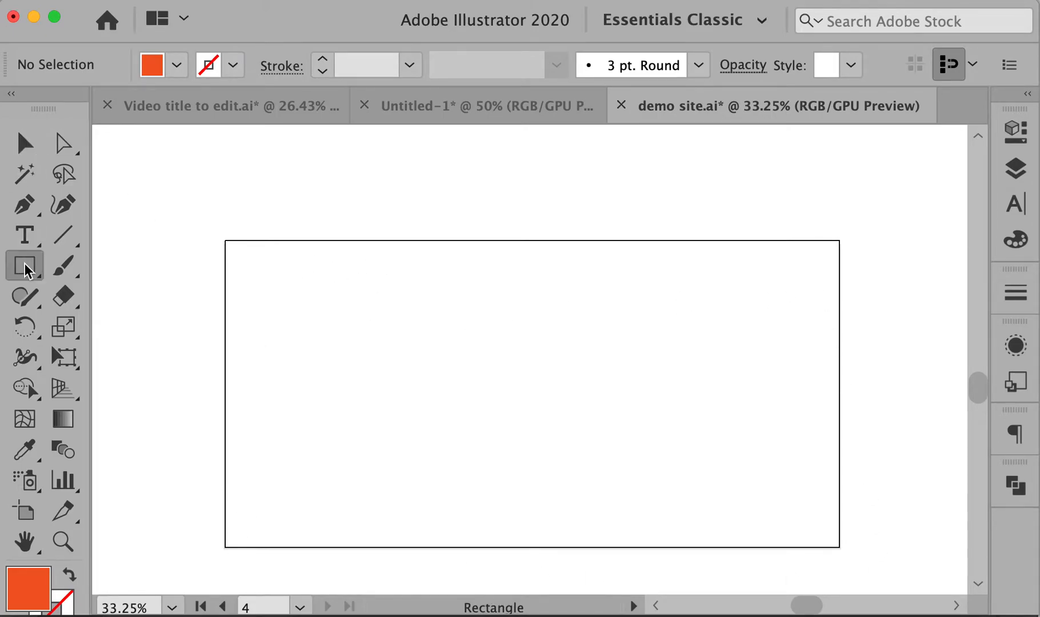
pyautogui.click(246, 263)
pyautogui.moveTo(973, 154); pyautogui.dragTo(577, 184)
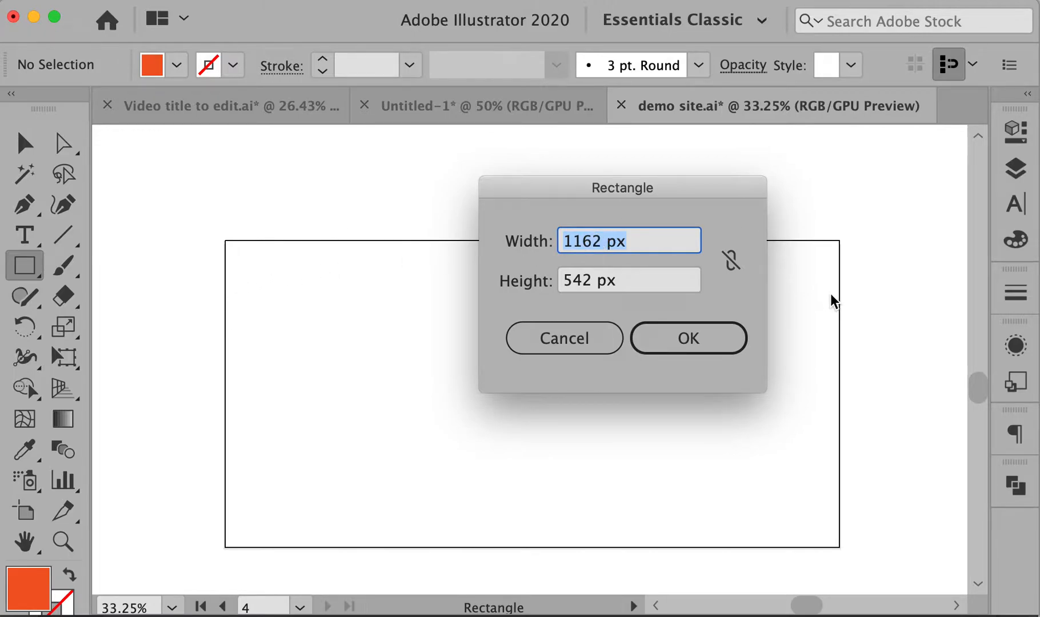
pyautogui.write('1100')
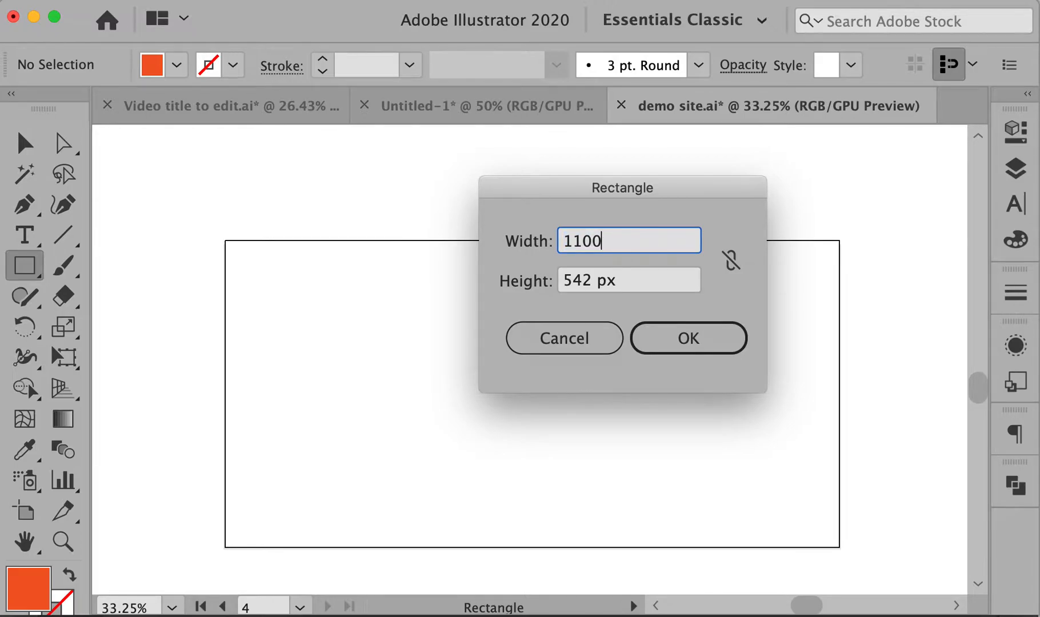
pyautogui.press('Tab')
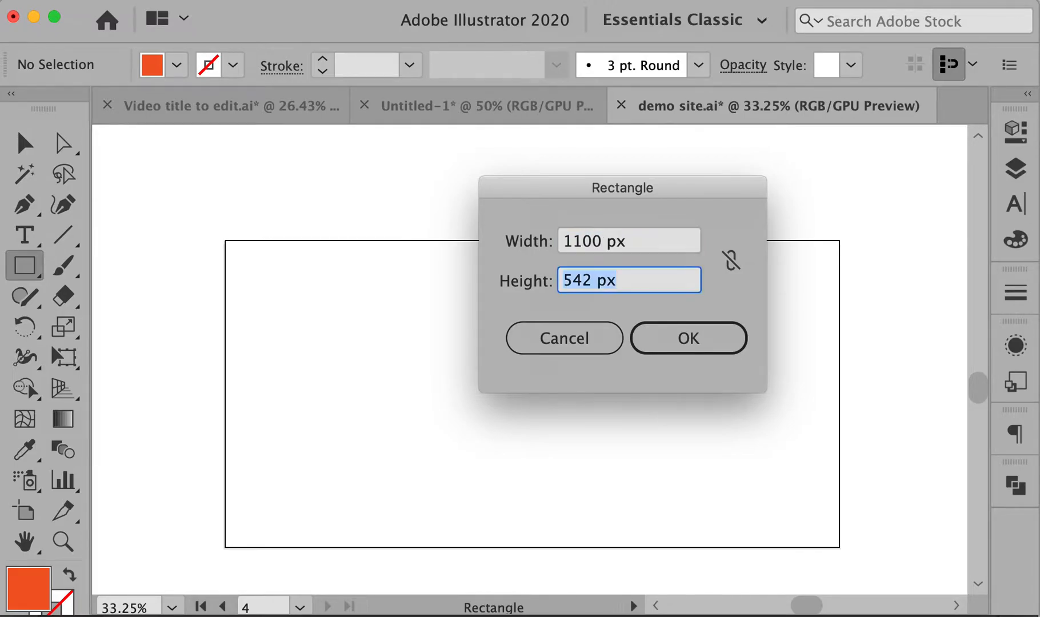
pyautogui.write('500')
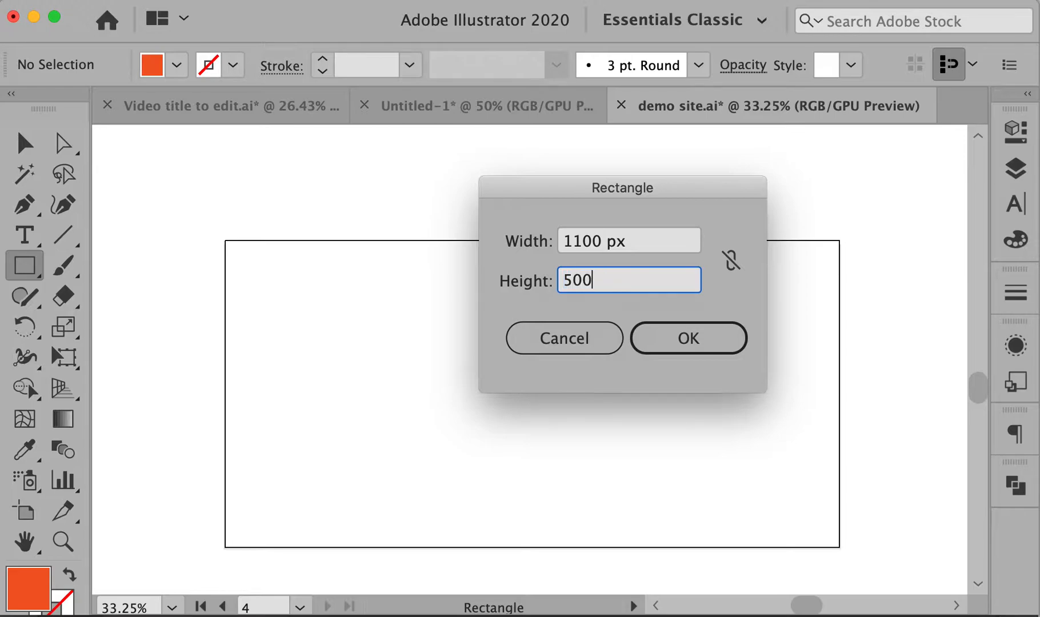
pyautogui.press('Return')
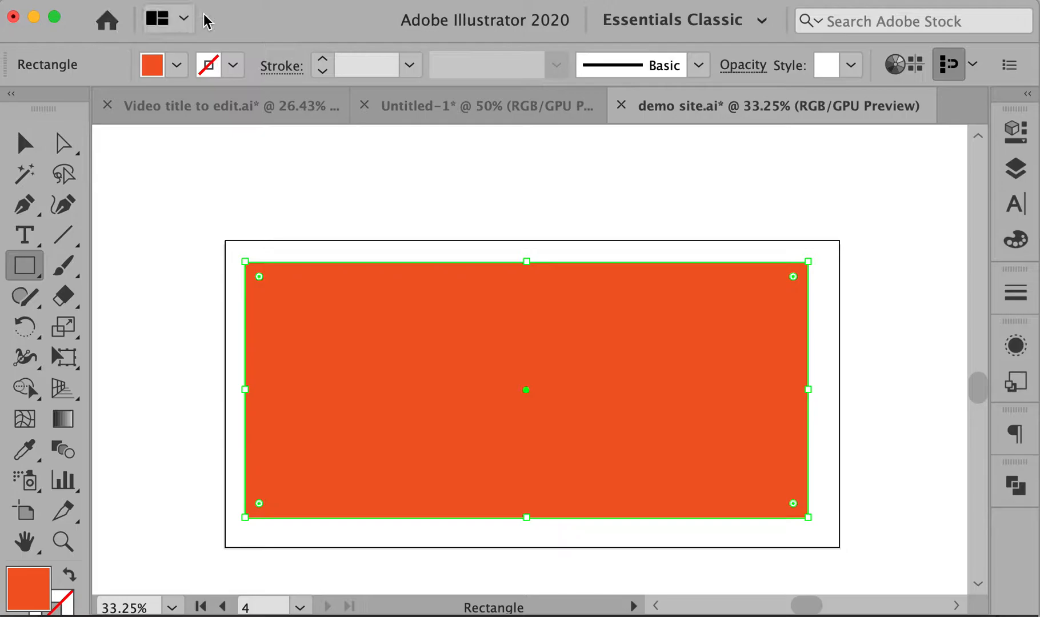
# Align the rectangle to the artboard, centred horizontally and vertically
pyautogui.click(314, 1)
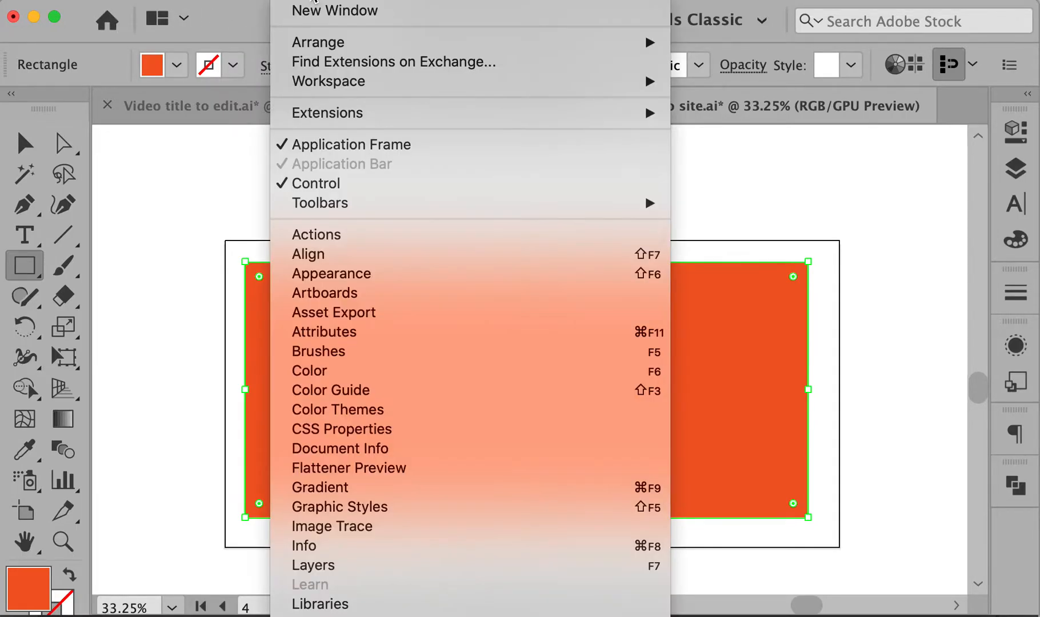
pyautogui.click(334, 256)
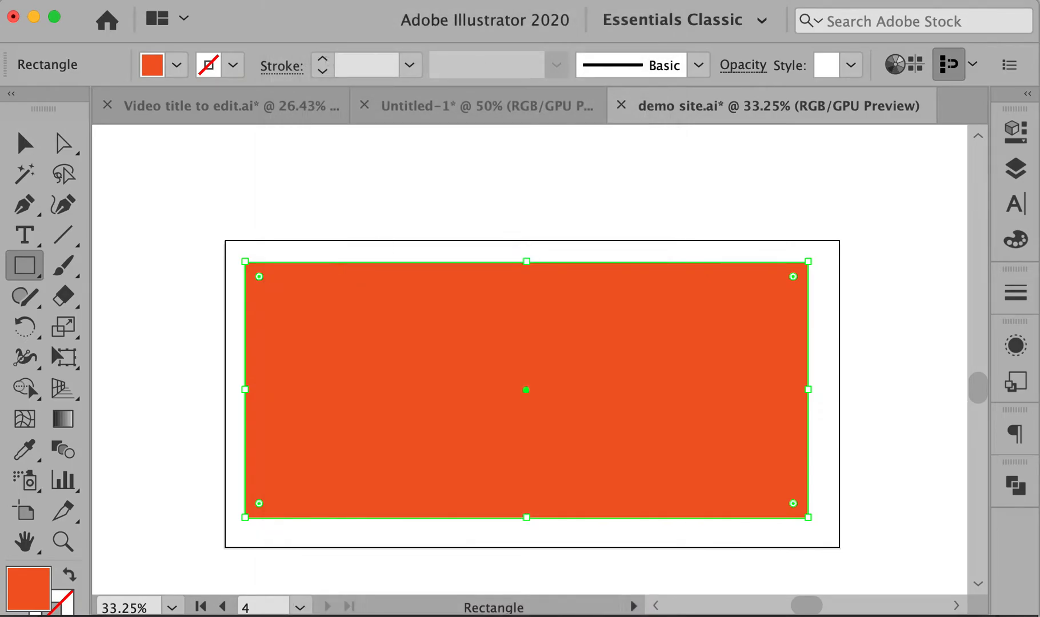
pyautogui.moveTo(620, 151); pyautogui.dragTo(725, 146)
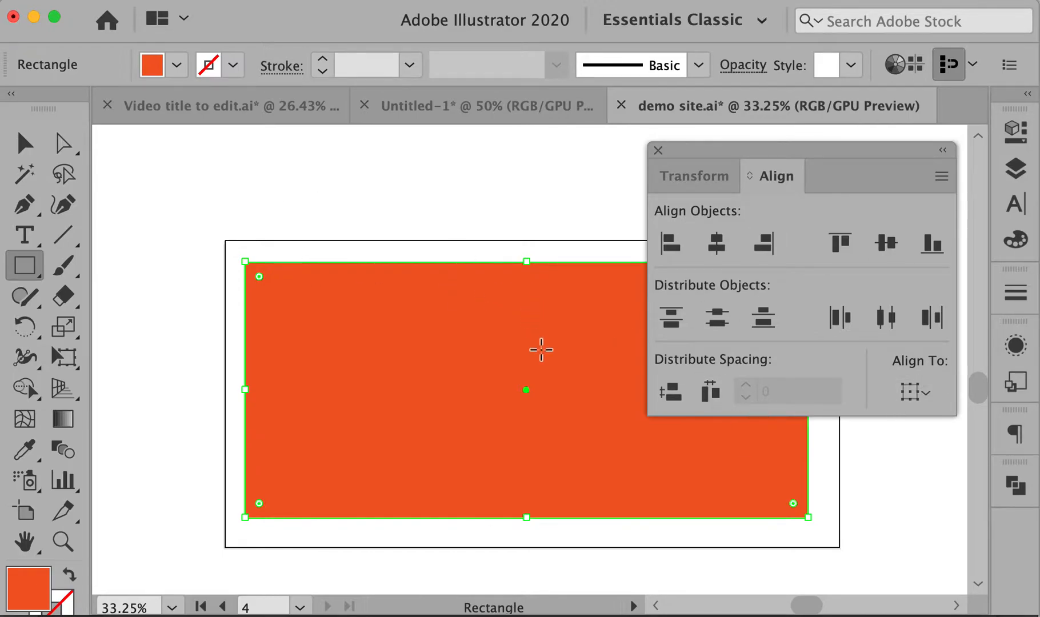
pyautogui.click(925, 396)
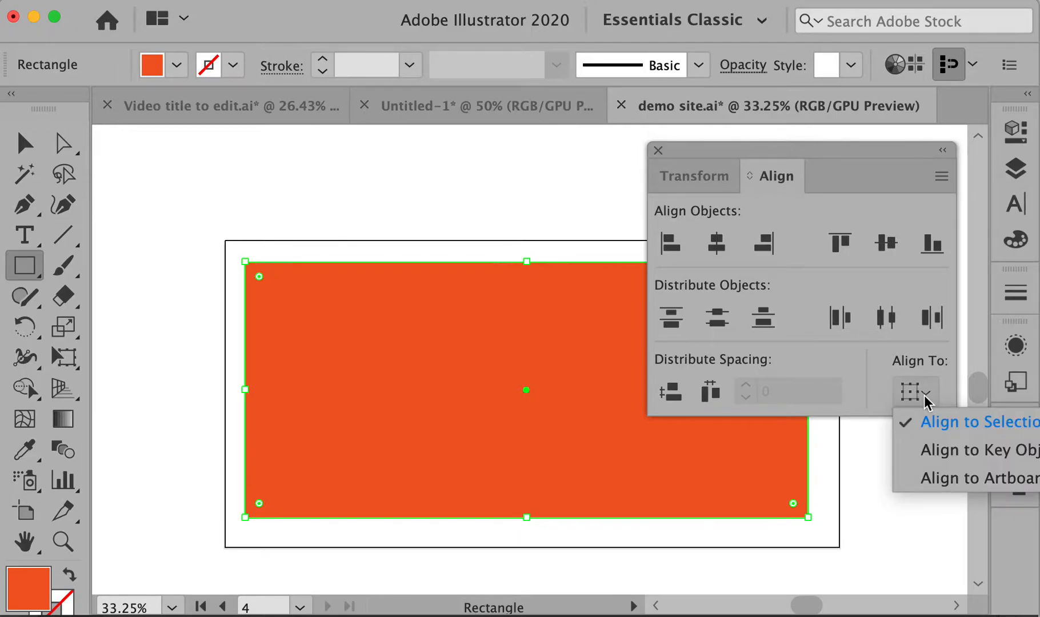
pyautogui.click(937, 484)
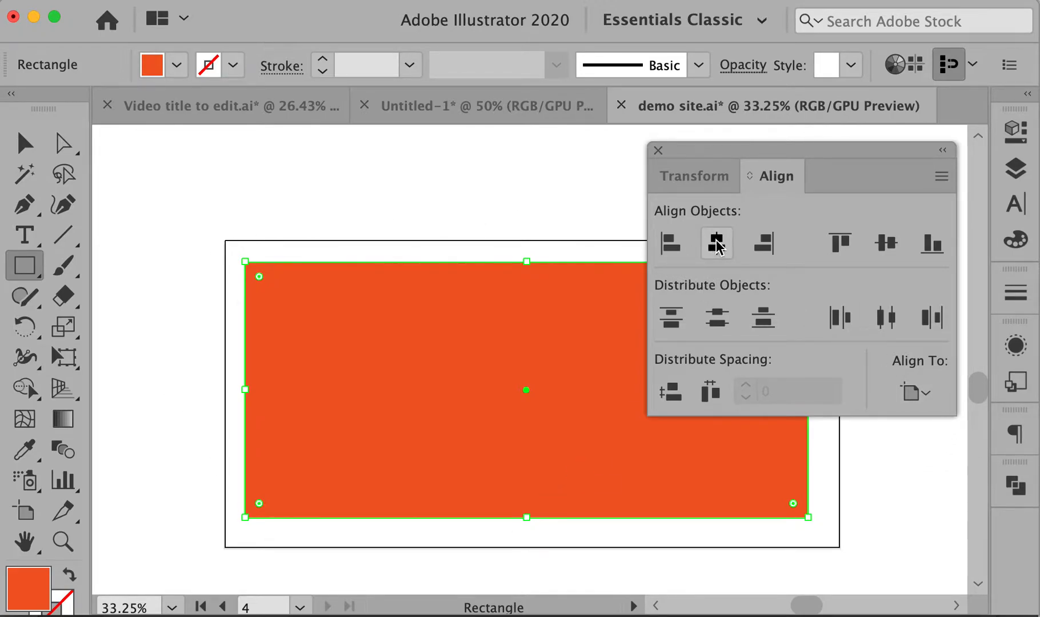
pyautogui.click(716, 242)
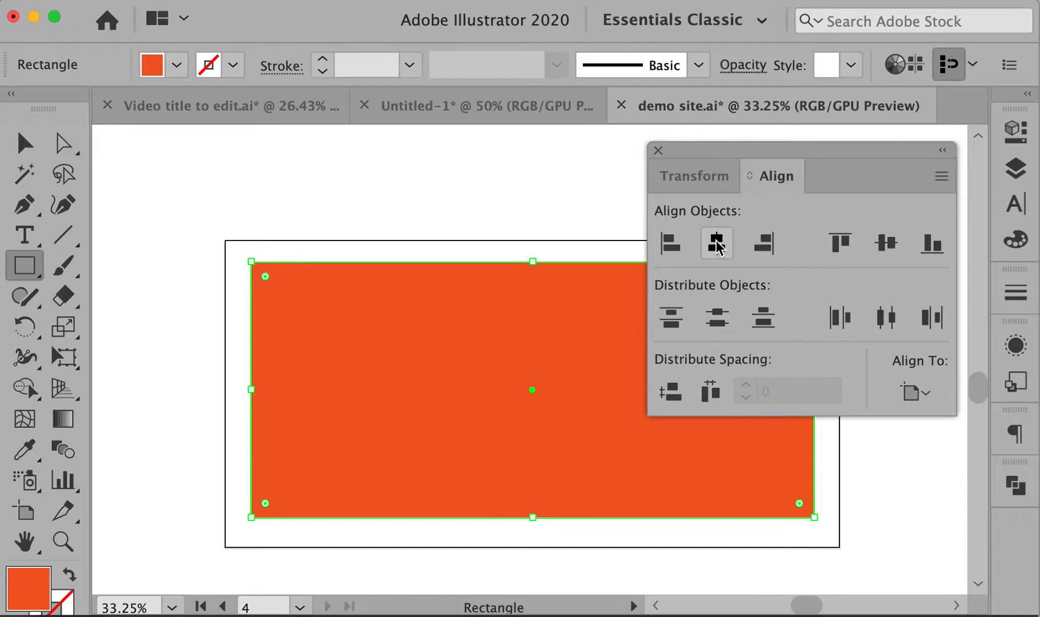
pyautogui.click(884, 245)
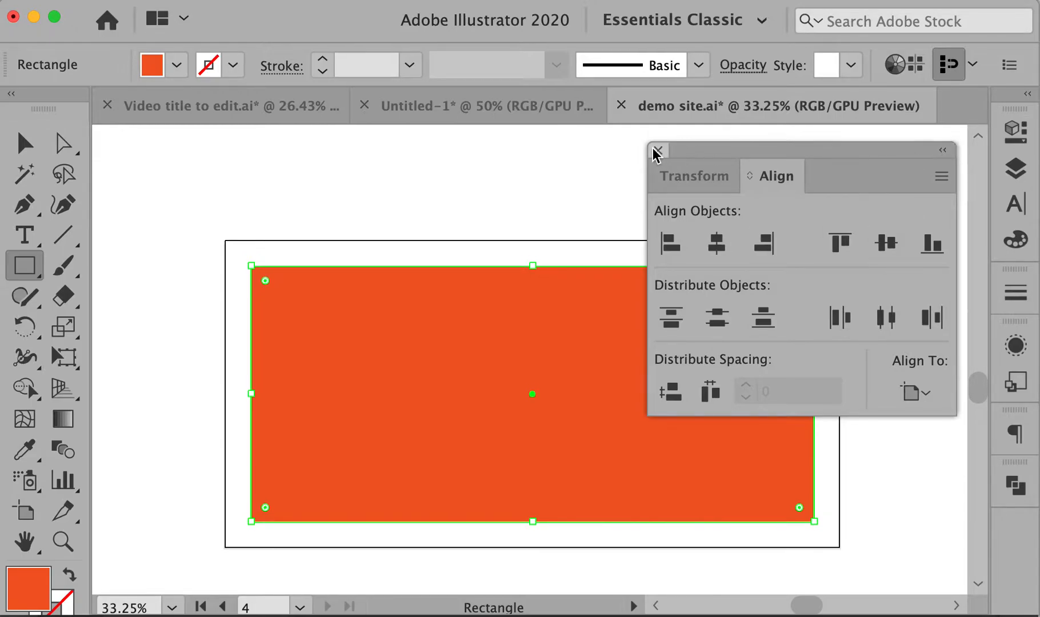
# Dock the Align panel, close the floating Transform panel and deselect the rectangle
pyautogui.moveTo(767, 172); pyautogui.dragTo(979, 487)
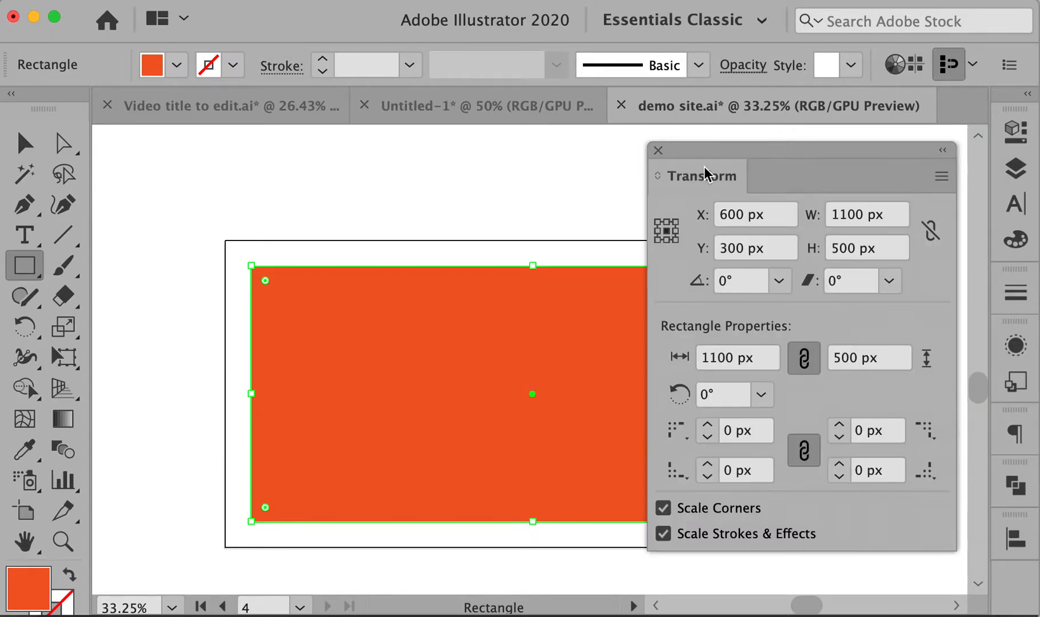
pyautogui.click(657, 149)
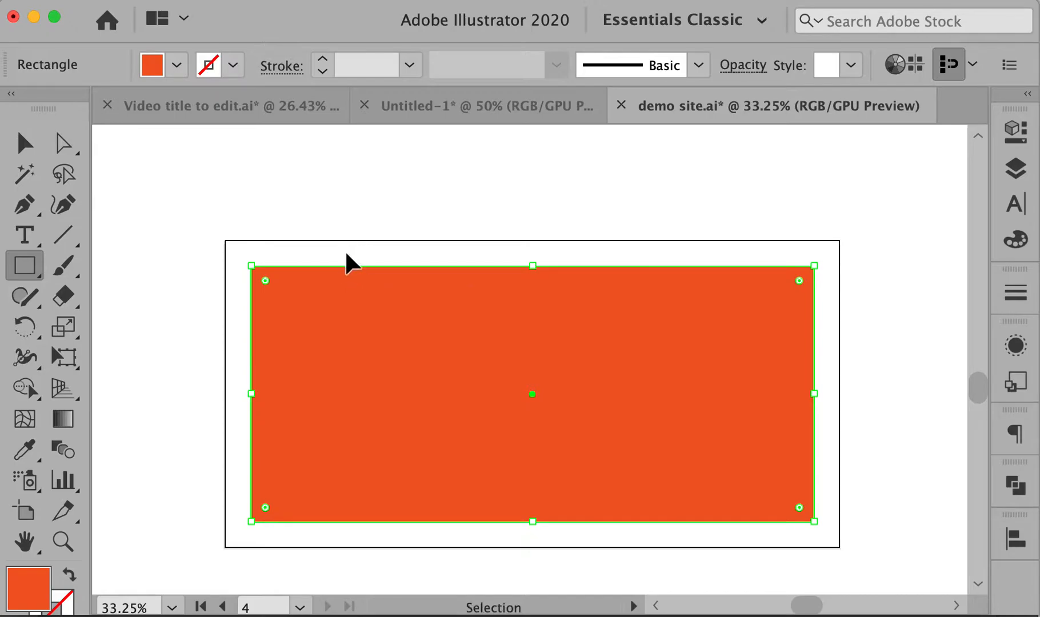
pyautogui.press('v')
pyautogui.click(159, 260)
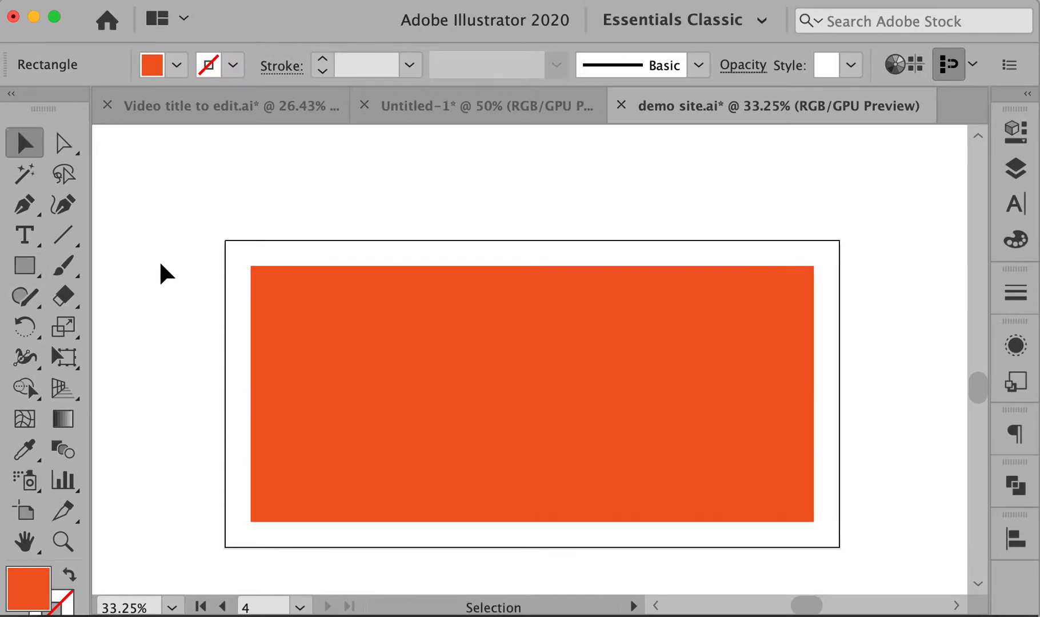
# Convert the selected orange rectangle into a guide, then deselect to check it
pyautogui.click(419, 317)
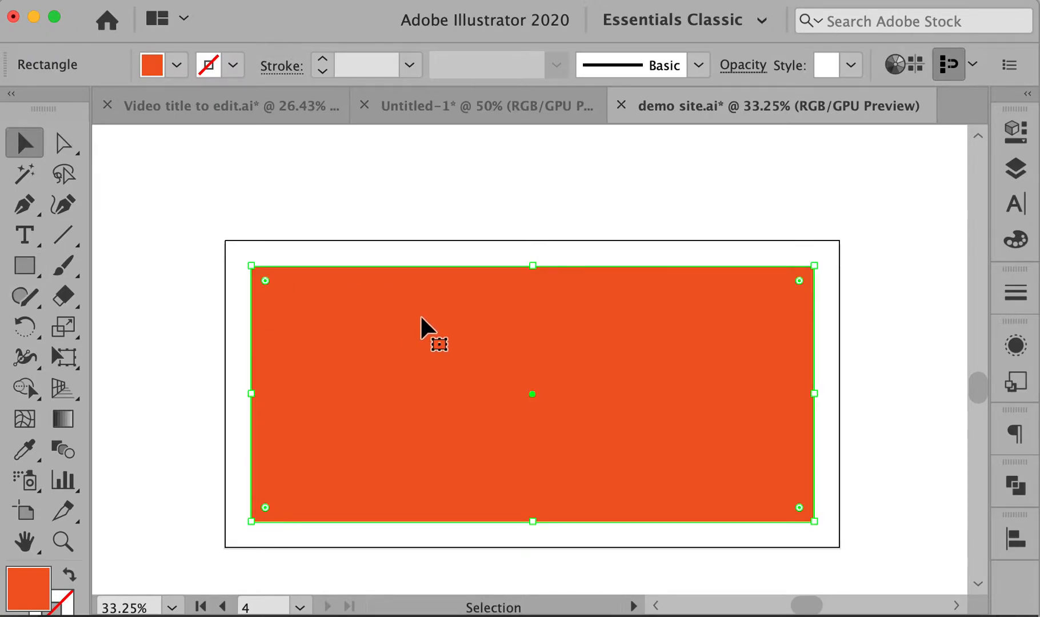
pyautogui.scroll(8, 420, 314)
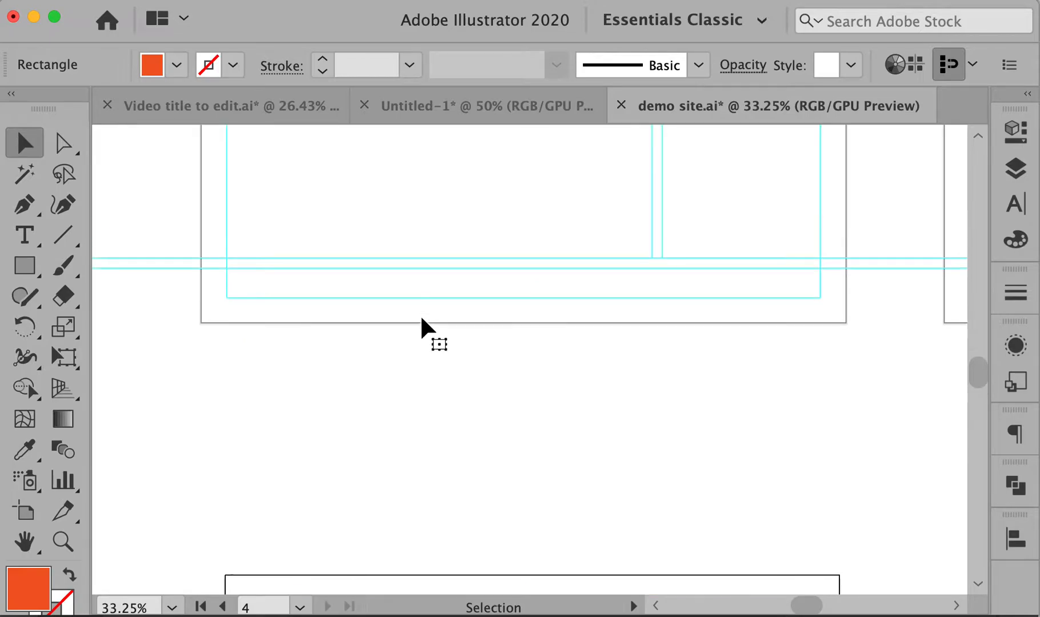
pyautogui.scroll(-9, 506, 437)
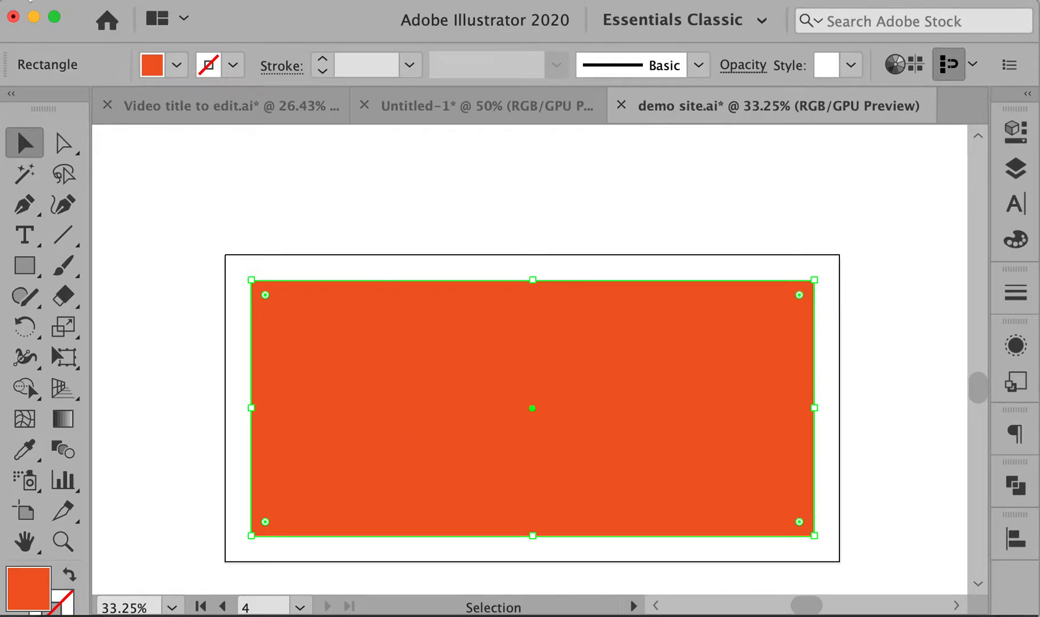
pyautogui.click(29, 0)
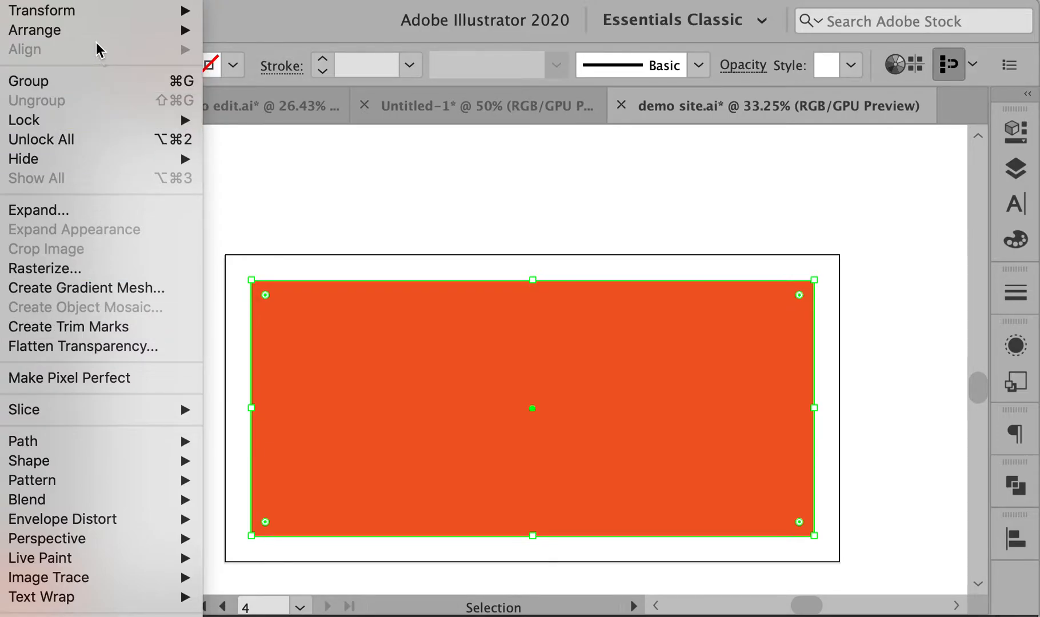
pyautogui.moveTo(90, 14)
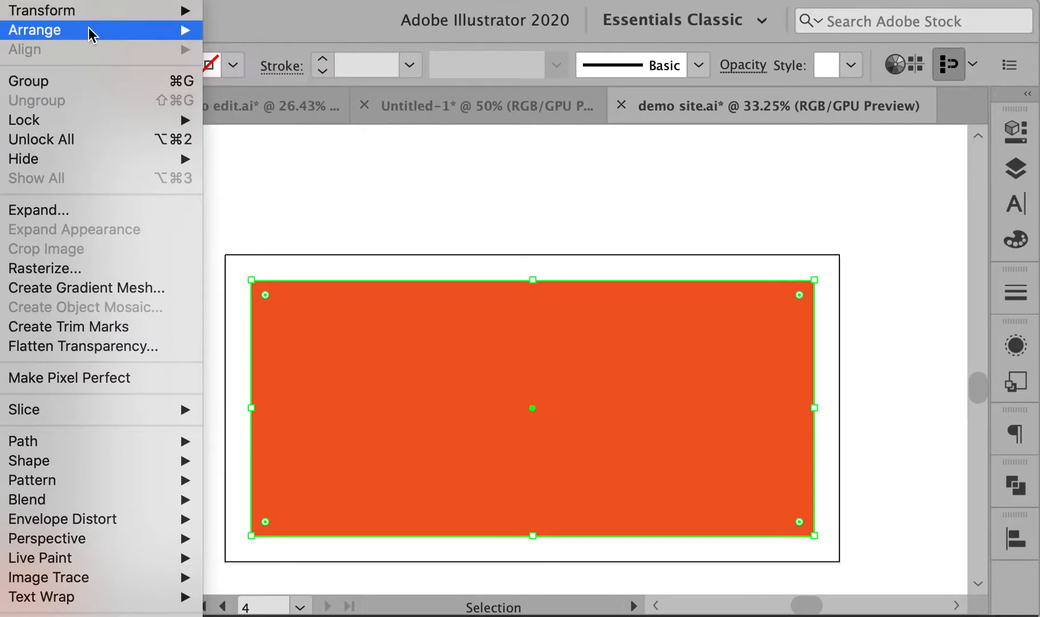
pyautogui.moveTo(185, 1)
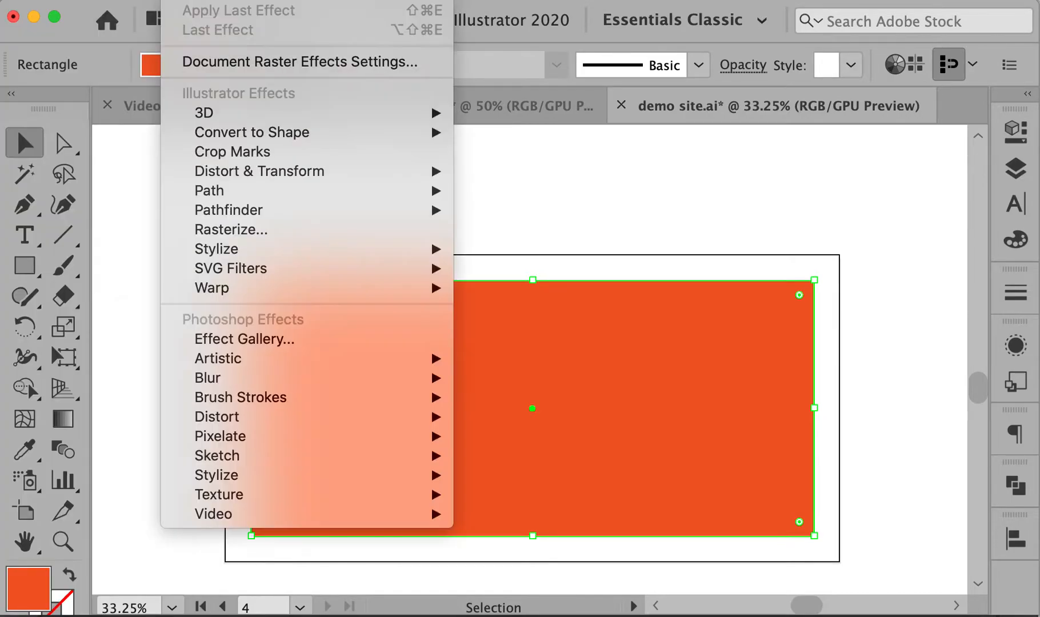
pyautogui.moveTo(243, 1)
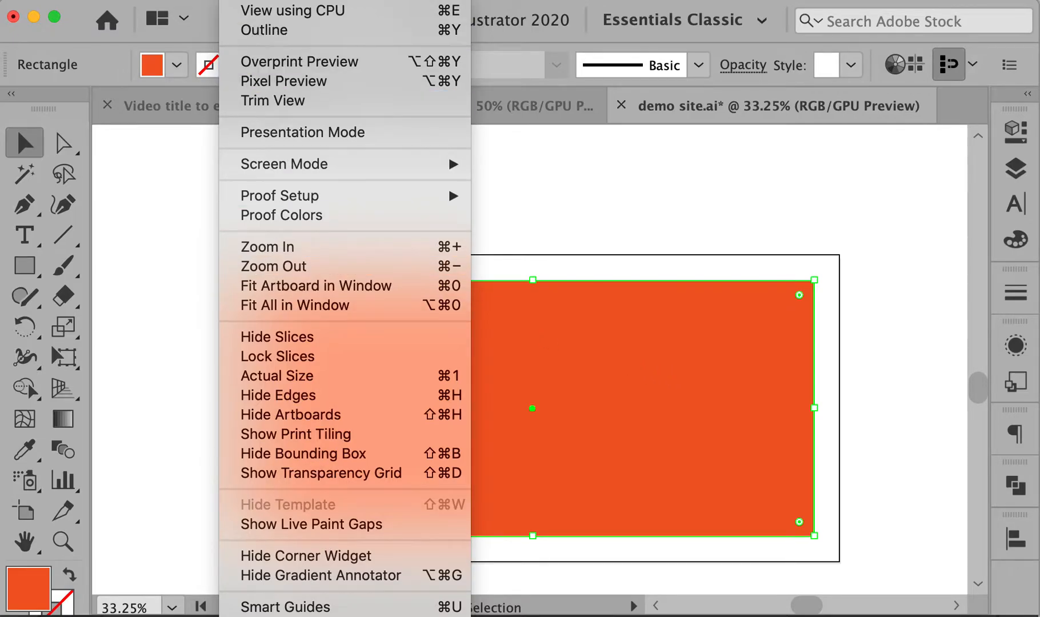
pyautogui.press('super+y')
pyautogui.click(264, 231)
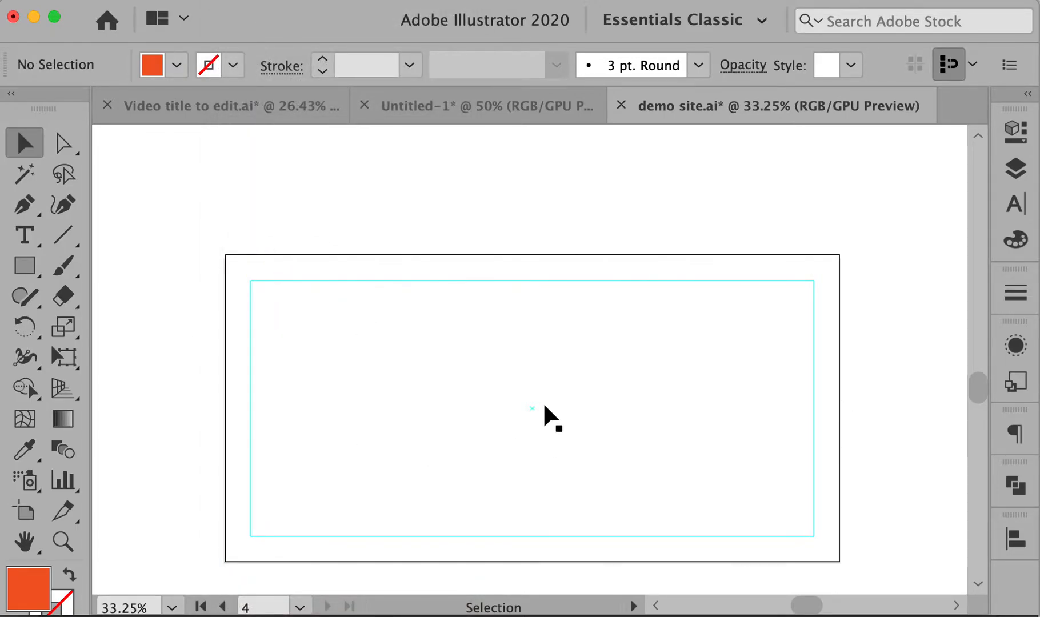
# Show the rulers and drag two horizontal guides down near the artboard's top
pyautogui.press('m')
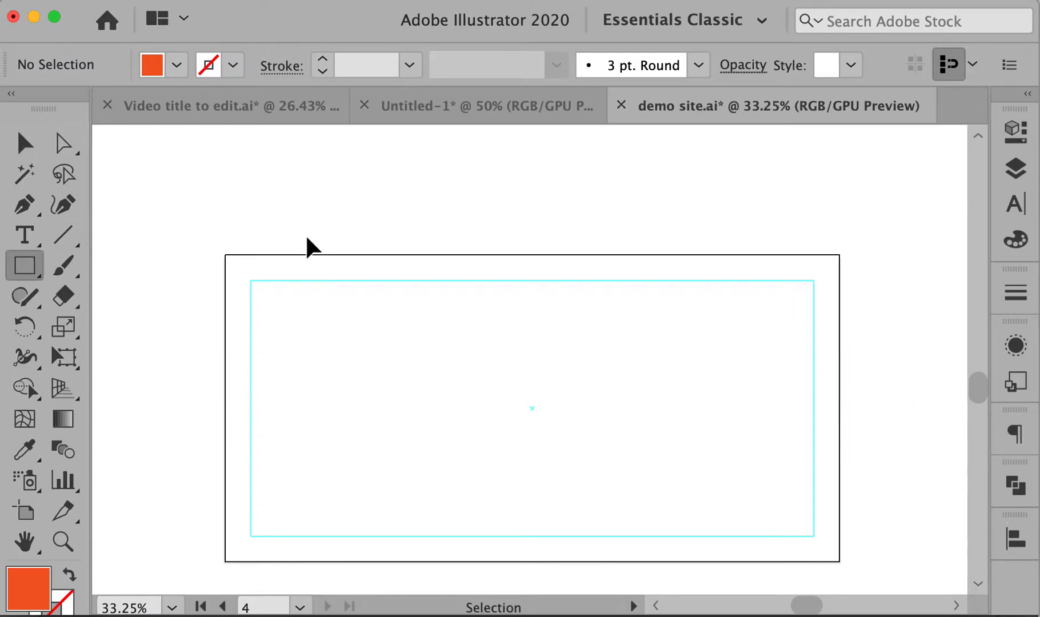
pyautogui.scroll(1, 552, 230)
pyautogui.scroll(-3, 554, 231)
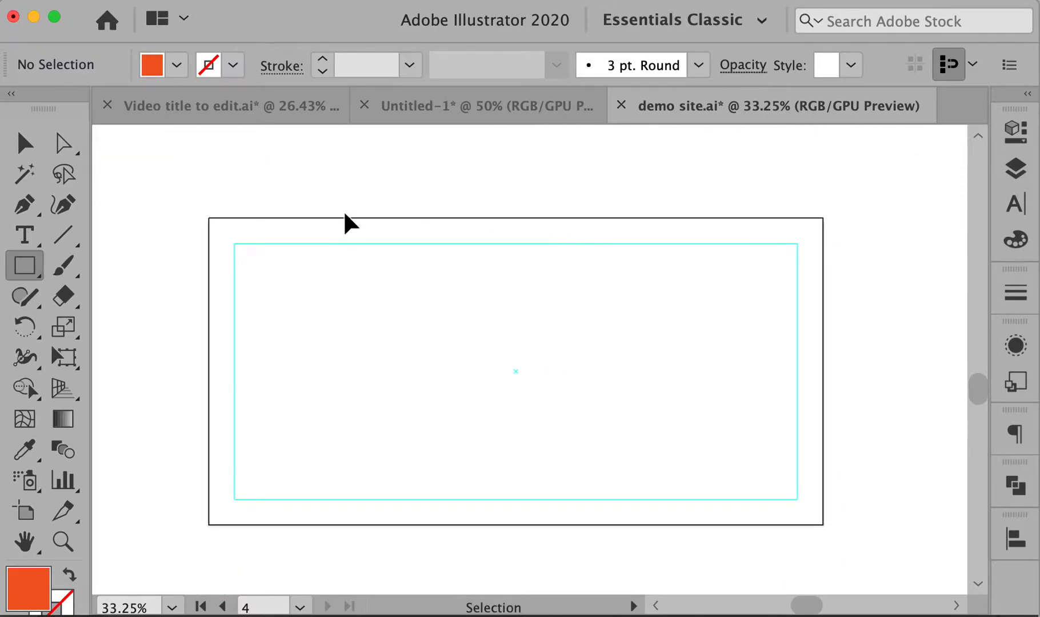
pyautogui.press('super+r')
pyautogui.press('v')
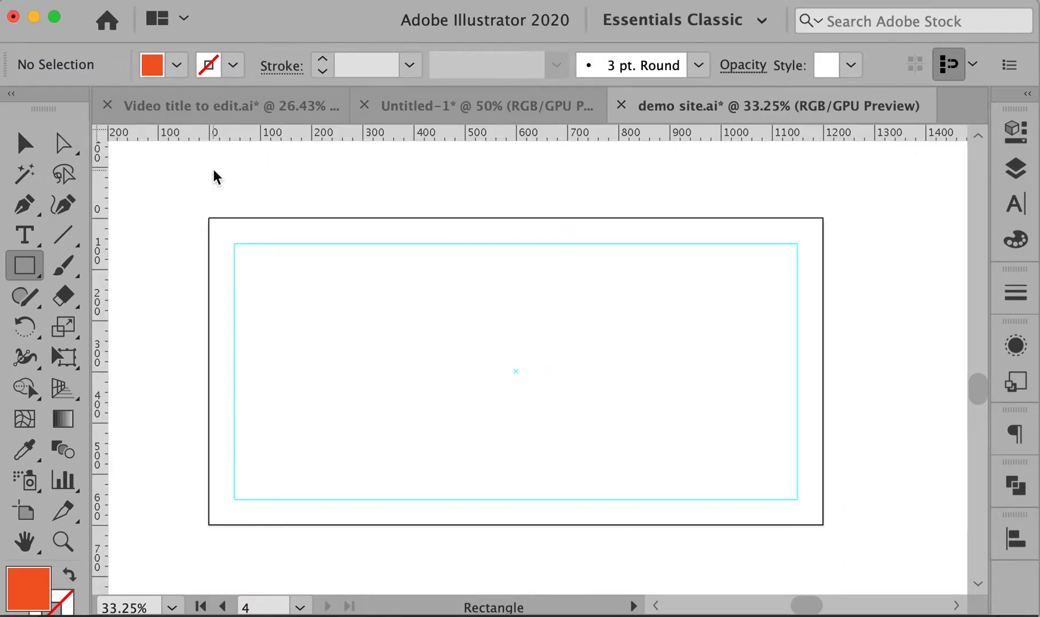
pyautogui.moveTo(420, 135); pyautogui.dragTo(419, 296)
pyautogui.moveTo(411, 136); pyautogui.dragTo(408, 306)
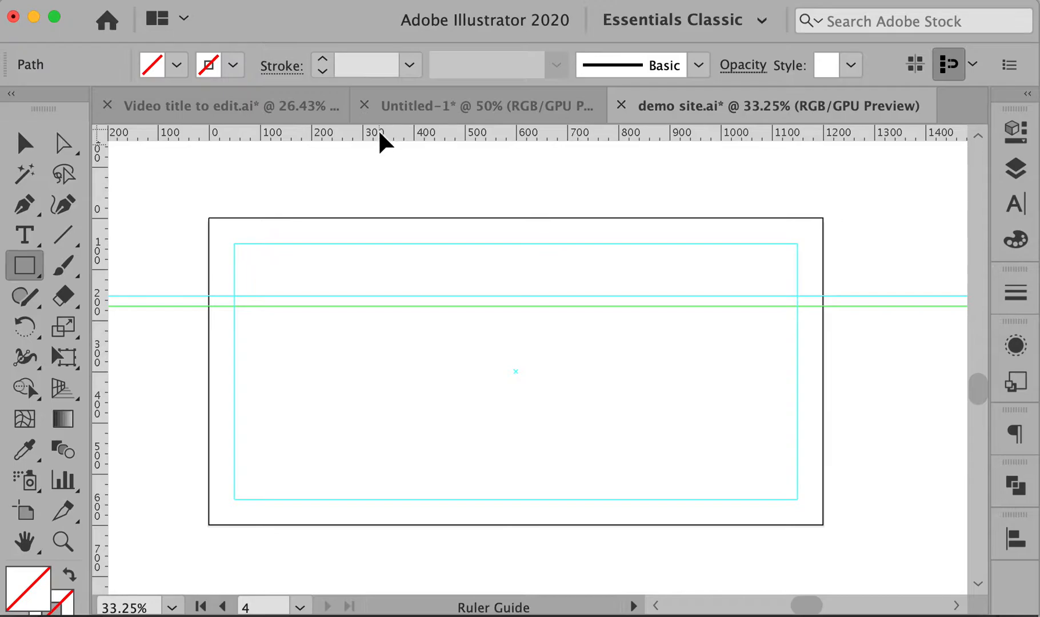
# Duplicate the guide pair lower down, then select the margin guide and all four guides
pyautogui.keyDown('super'); pyautogui.click(386, 201); pyautogui.keyUp('super')
pyautogui.moveTo(361, 244); pyautogui.dragTo(405, 348)
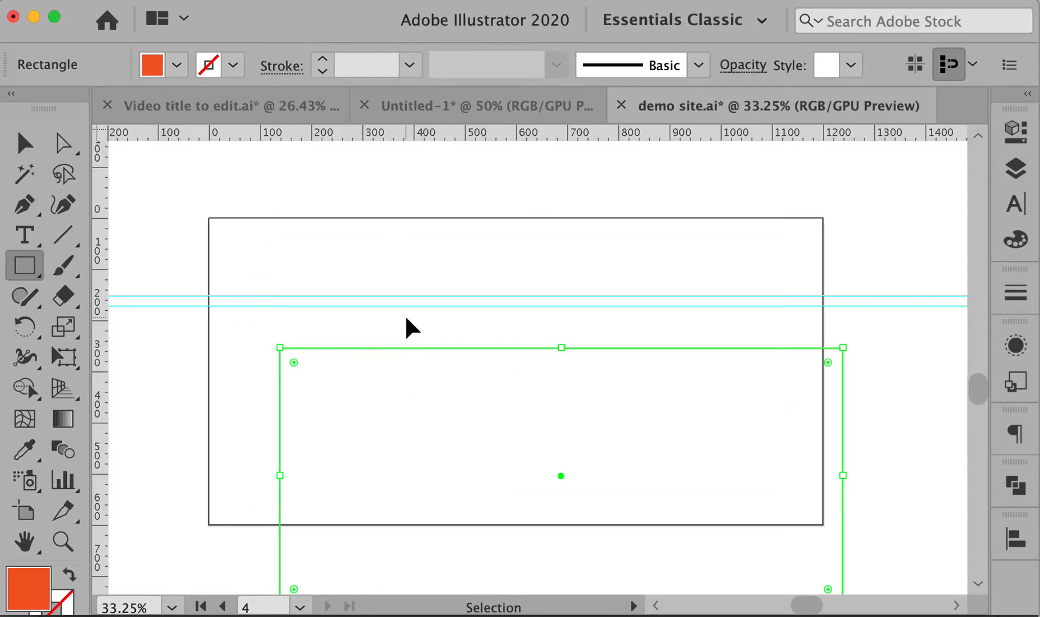
pyautogui.press('super+z')
pyautogui.moveTo(153, 268); pyautogui.dragTo(176, 478)
pyautogui.click(147, 412)
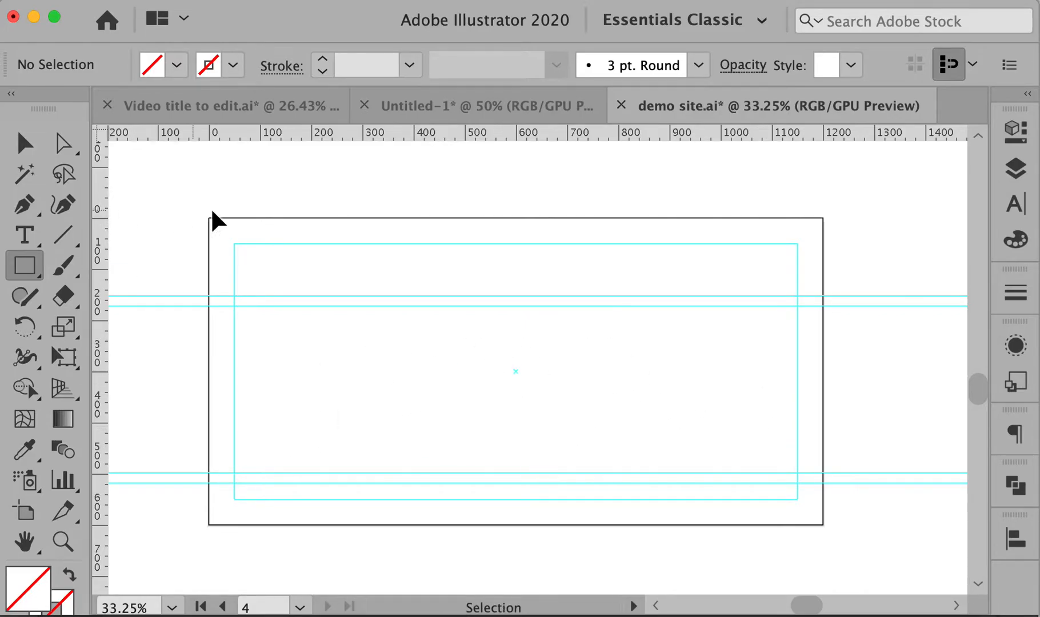
pyautogui.moveTo(200, 225); pyautogui.dragTo(835, 540)
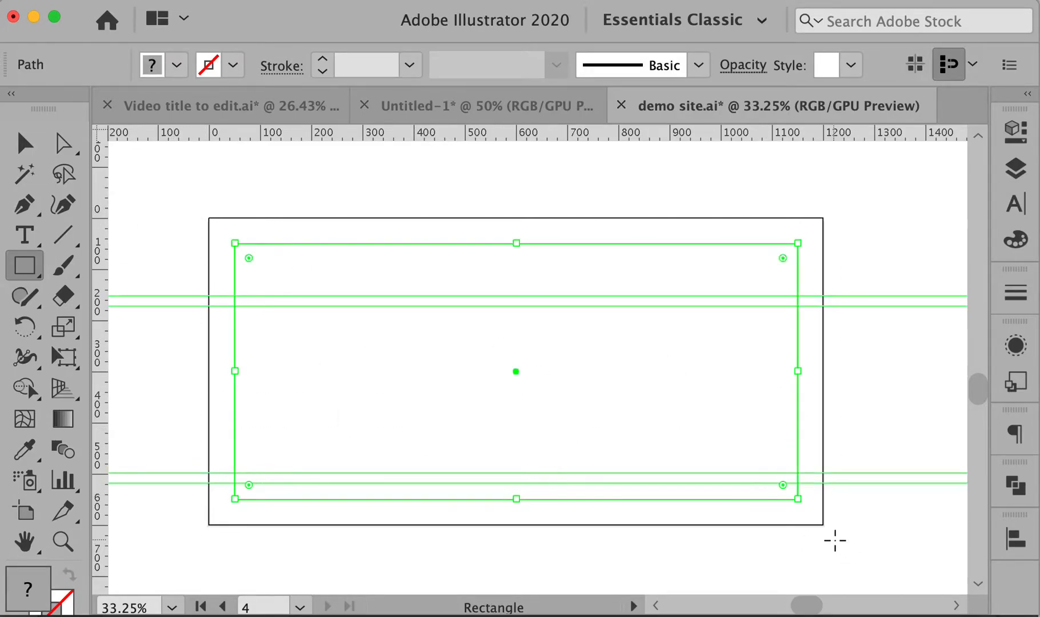
# Cut the guides, delete the spare empty artboard and navigate back to the page artboards
pyautogui.press('Delete')
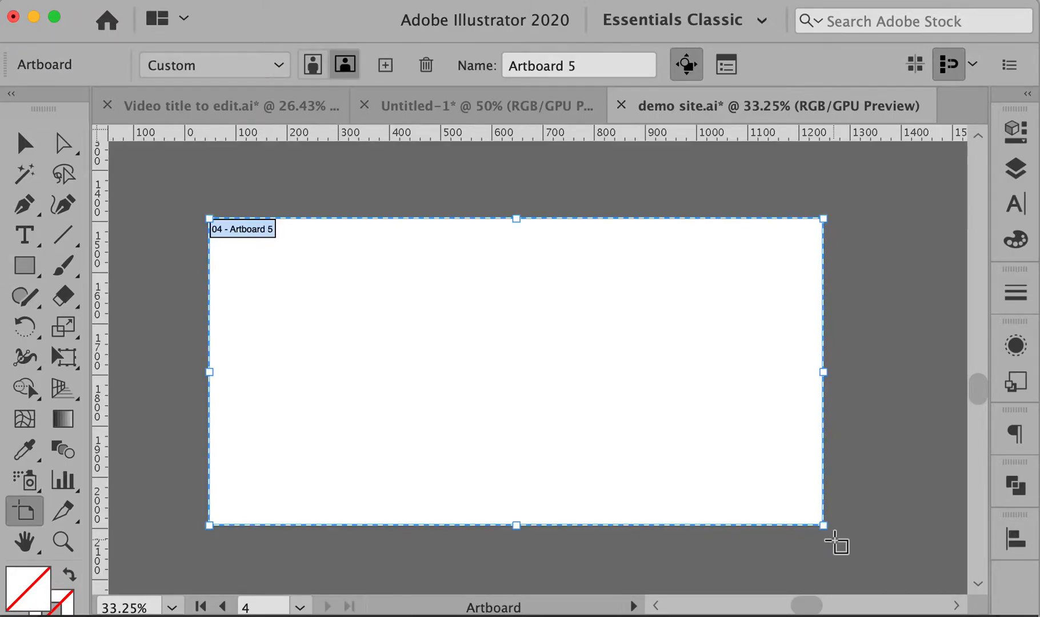
pyautogui.press('Delete')
pyautogui.press('v')
pyautogui.press('space')
pyautogui.moveTo(653, 274); pyautogui.dragTo(649, 434)
pyautogui.moveTo(656, 270); pyautogui.dragTo(660, 443)
pyautogui.moveTo(659, 260); pyautogui.dragTo(682, 462)
pyautogui.moveTo(679, 309); pyautogui.dragTo(673, 404)
pyautogui.press('super+0')
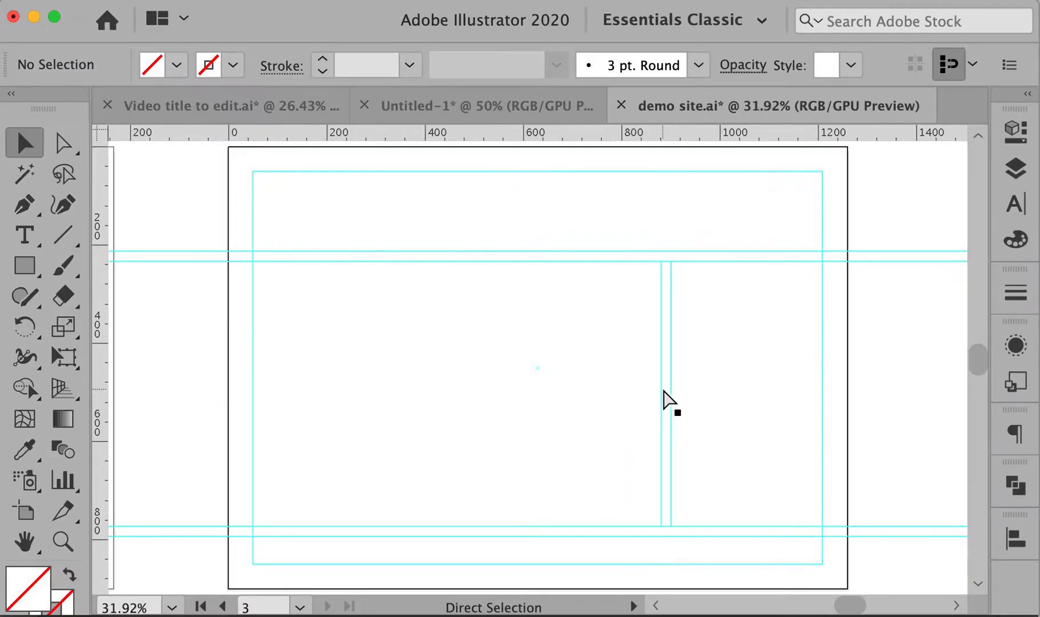
pyautogui.press('space')
pyautogui.moveTo(281, 228); pyautogui.dragTo(823, 243)
pyautogui.moveTo(361, 298); pyautogui.dragTo(952, 278)
pyautogui.moveTo(424, 308); pyautogui.dragTo(198, 311)
pyautogui.moveTo(664, 319); pyautogui.dragTo(328, 321)
pyautogui.moveTo(521, 327); pyautogui.dragTo(271, 330)
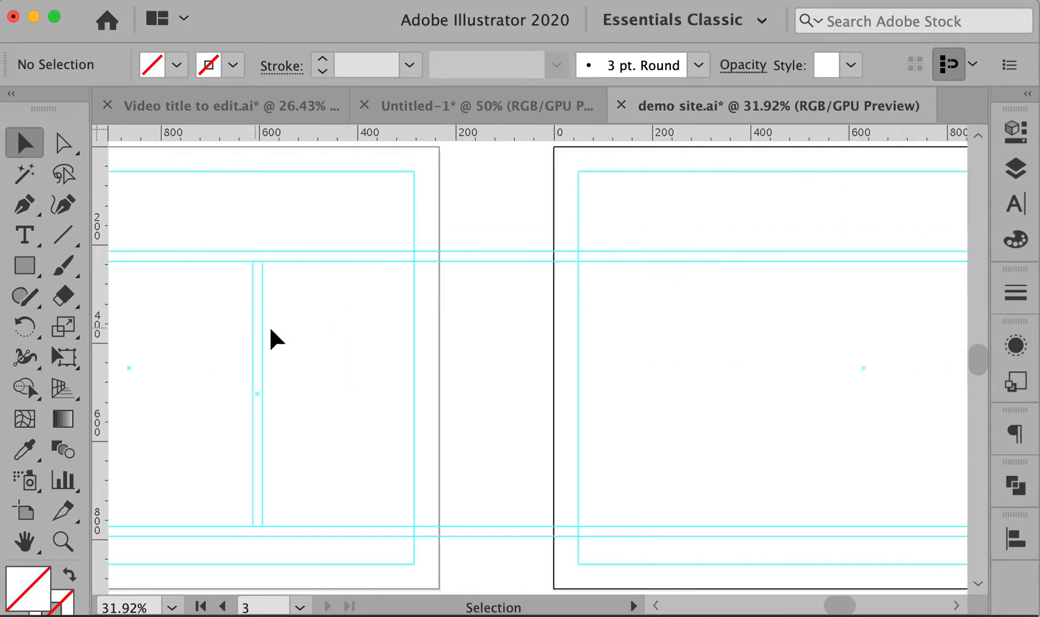
# Paste the guides in place on artboard 4 and zoom in on it
pyautogui.press('super+v')
pyautogui.scroll(-6, 538, 375)
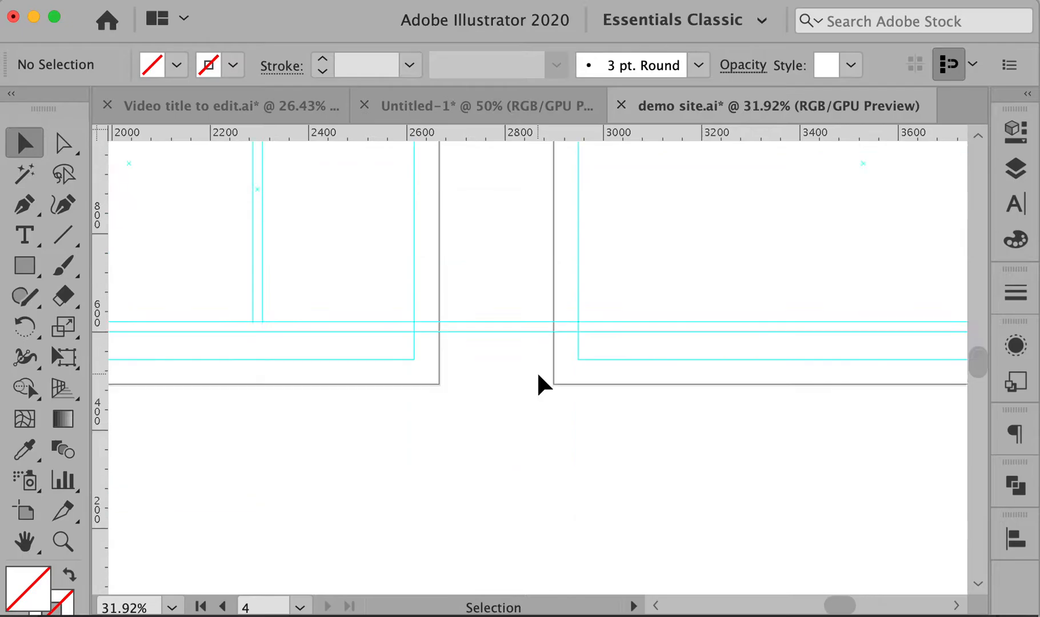
pyautogui.keyDown('alt'); pyautogui.keyDown('super'); pyautogui.click(539, 375); pyautogui.keyUp('super'); pyautogui.keyUp('alt')
pyautogui.keyDown('alt'); pyautogui.keyDown('super'); pyautogui.click(538, 375); pyautogui.keyUp('super'); pyautogui.keyUp('alt')
pyautogui.keyDown('alt'); pyautogui.keyDown('super'); pyautogui.click(539, 375); pyautogui.keyUp('super'); pyautogui.keyUp('alt')
pyautogui.keyDown('alt'); pyautogui.keyDown('super'); pyautogui.click(538, 375); pyautogui.keyUp('super'); pyautogui.keyUp('alt')
pyautogui.keyDown('alt'); pyautogui.keyDown('super'); pyautogui.click(539, 375); pyautogui.keyUp('super'); pyautogui.keyUp('alt')
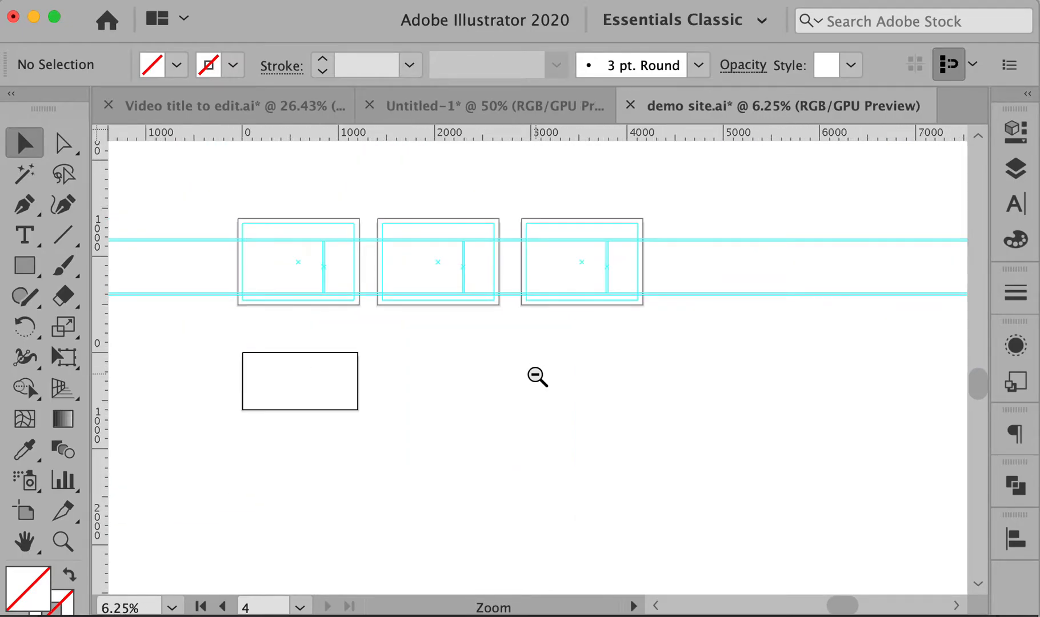
pyautogui.press('super+f')
pyautogui.click(392, 443)
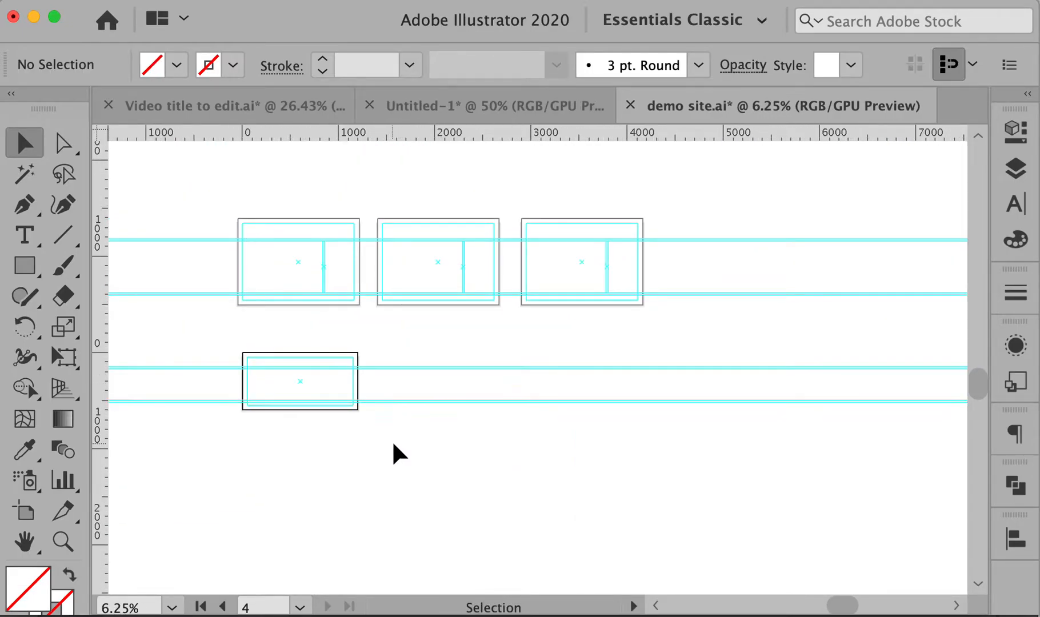
pyautogui.moveTo(192, 327); pyautogui.dragTo(524, 455)
pyautogui.moveTo(441, 434); pyautogui.dragTo(729, 446)
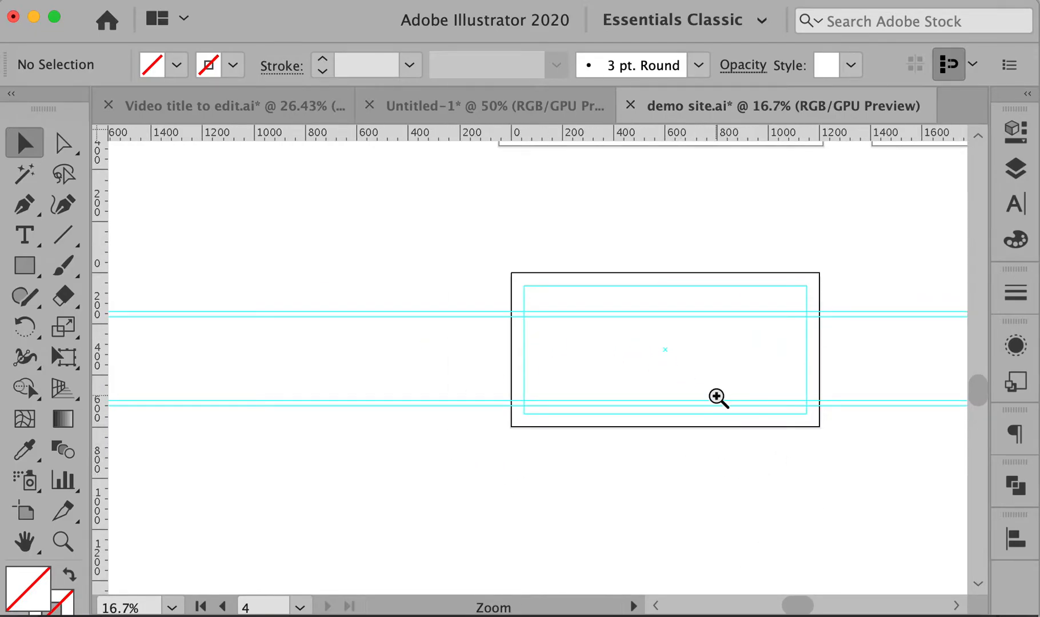
# Draw a pencil scribble near the top-left corner of artboard 4's content area
pyautogui.click(719, 397)
pyautogui.moveTo(650, 395); pyautogui.dragTo(727, 413)
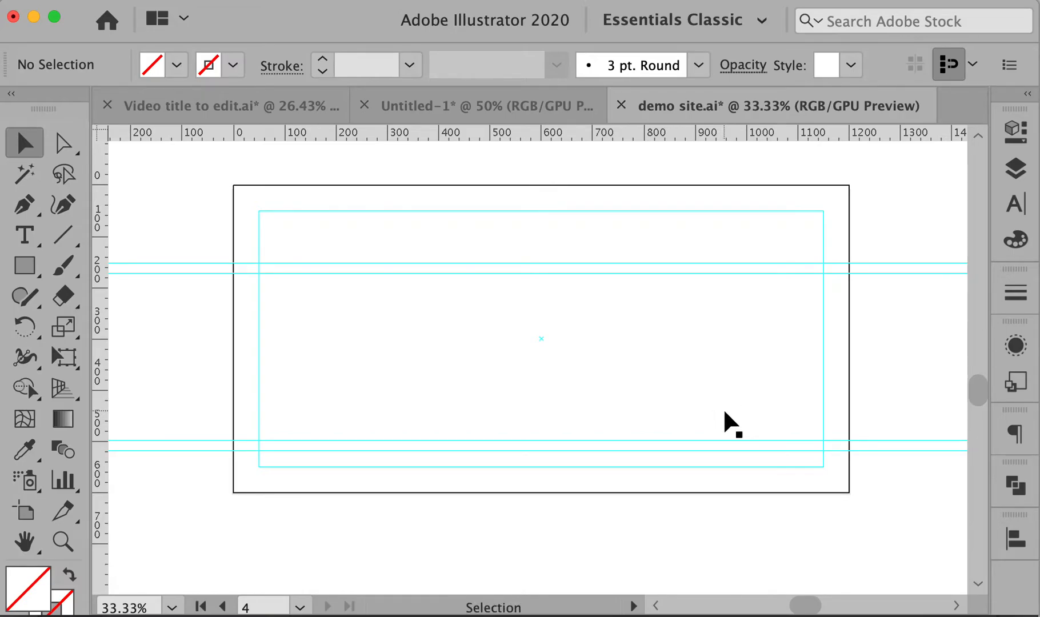
pyautogui.press('n')
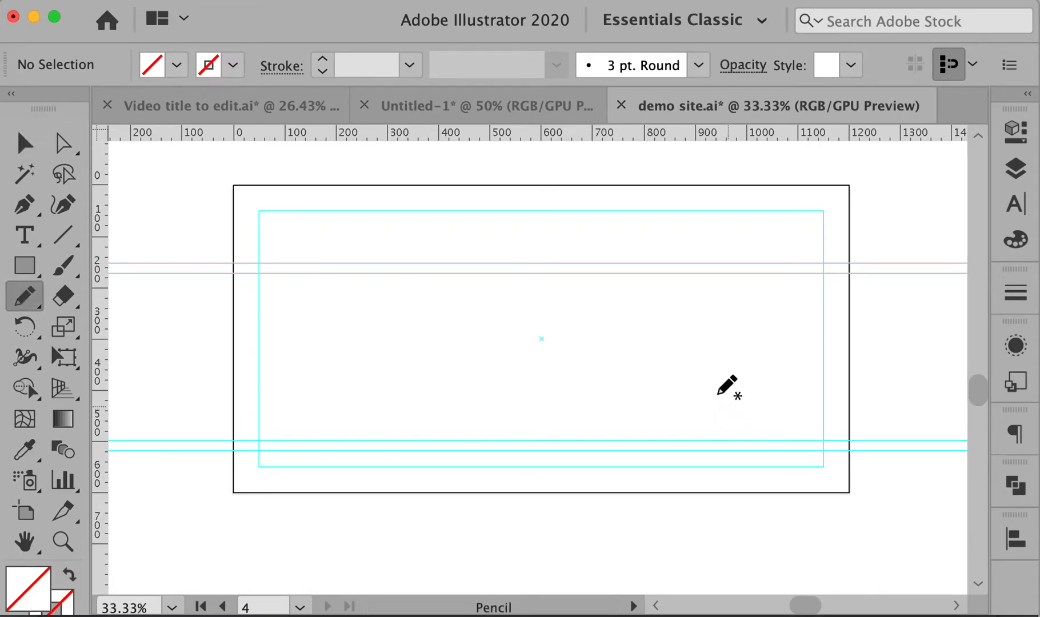
pyautogui.moveTo(290, 222)
pyautogui.mouseDown()
pyautogui.moveTo(318, 254)
pyautogui.moveTo(270, 234)
pyautogui.mouseUp()
pyautogui.press('v')
pyautogui.press('Delete')
pyautogui.moveTo(362, 187); pyautogui.dragTo(485, 496)
pyautogui.click(484, 497)
pyautogui.press('n')
pyautogui.press('v')
pyautogui.moveTo(253, 185)
pyautogui.mouseDown()
pyautogui.moveTo(246, 180)
pyautogui.moveTo(379, 297)
pyautogui.mouseUp()
pyautogui.press('super+z')
pyautogui.press('Delete')
pyautogui.moveTo(252, 200); pyautogui.dragTo(368, 278)
pyautogui.press('super+z')
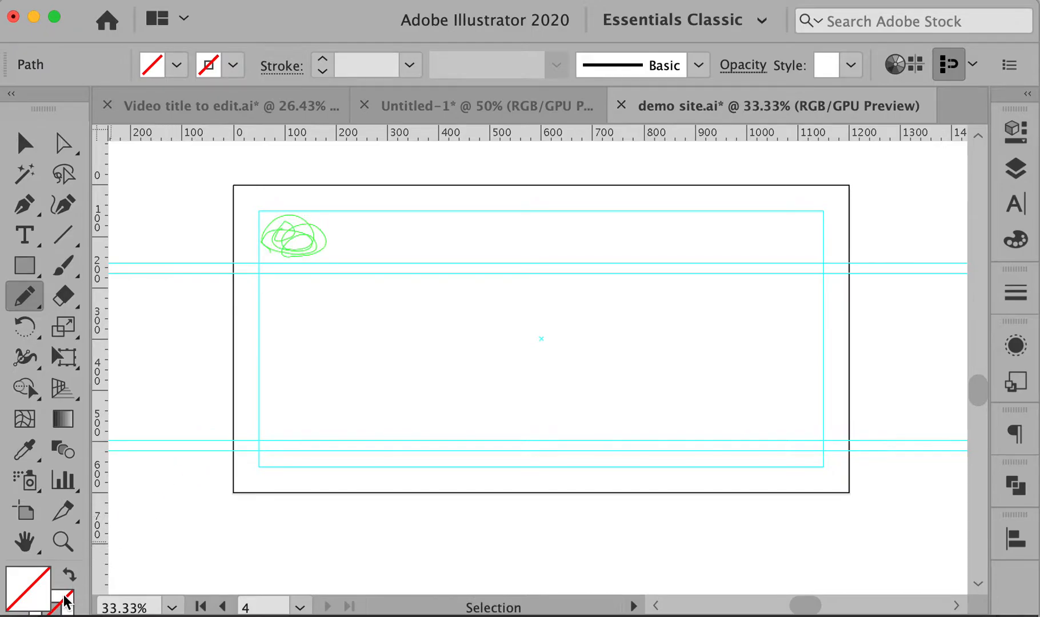
# Give the scribble a black stroke at 2 pt weight
pyautogui.doubleClick(65, 599)
pyautogui.click(985, 562)
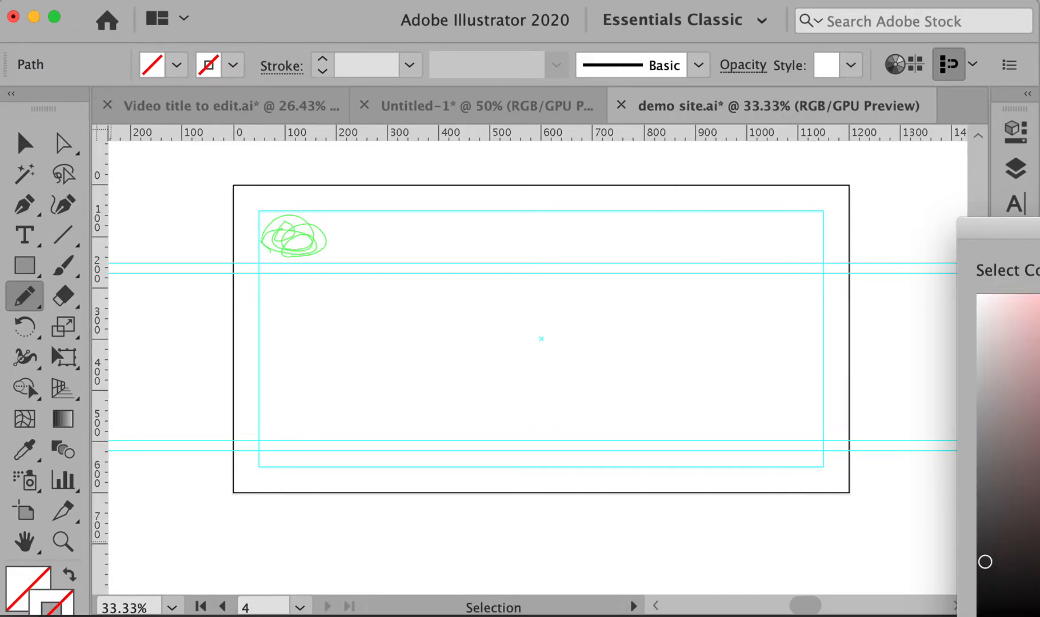
pyautogui.press('Return')
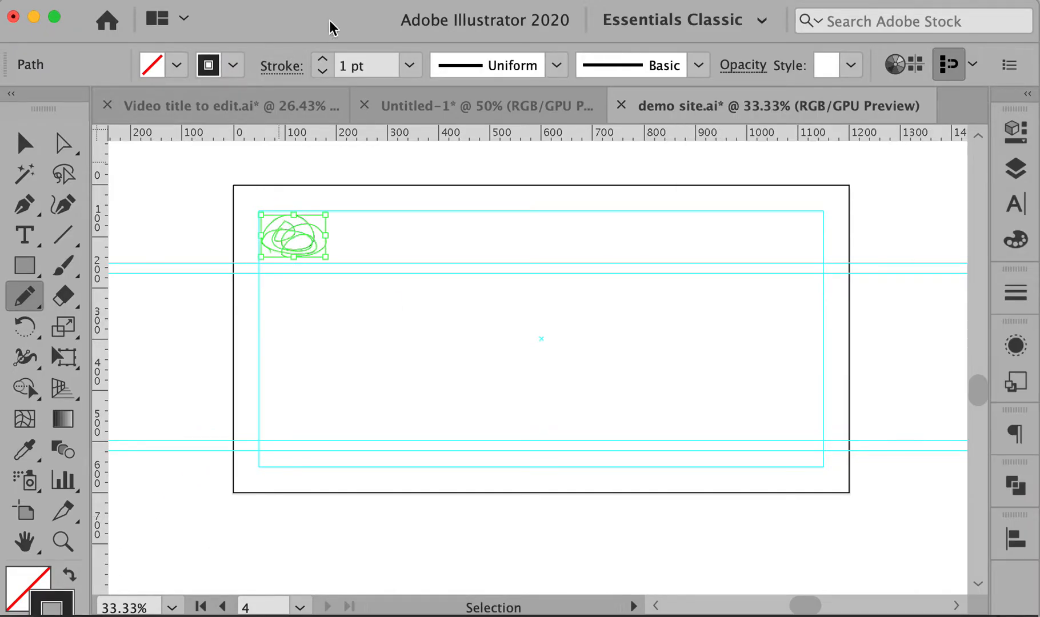
pyautogui.click(322, 60)
pyautogui.keyDown('super'); pyautogui.click(198, 237); pyautogui.keyUp('super')
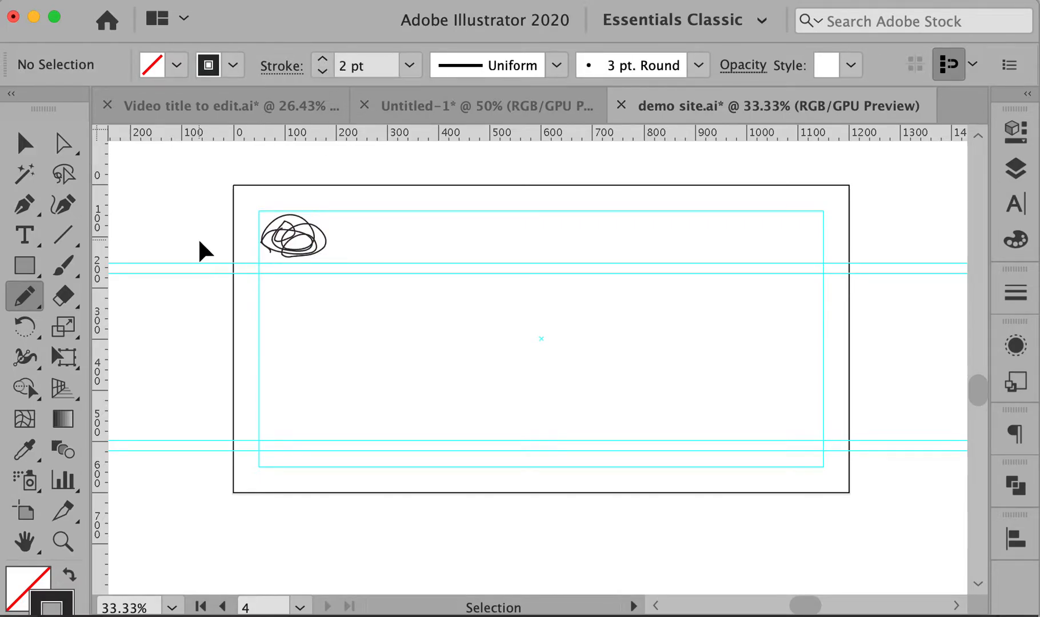
# Add 'surf stuff' text beside the scribble and enlarge its font size
pyautogui.press('t')
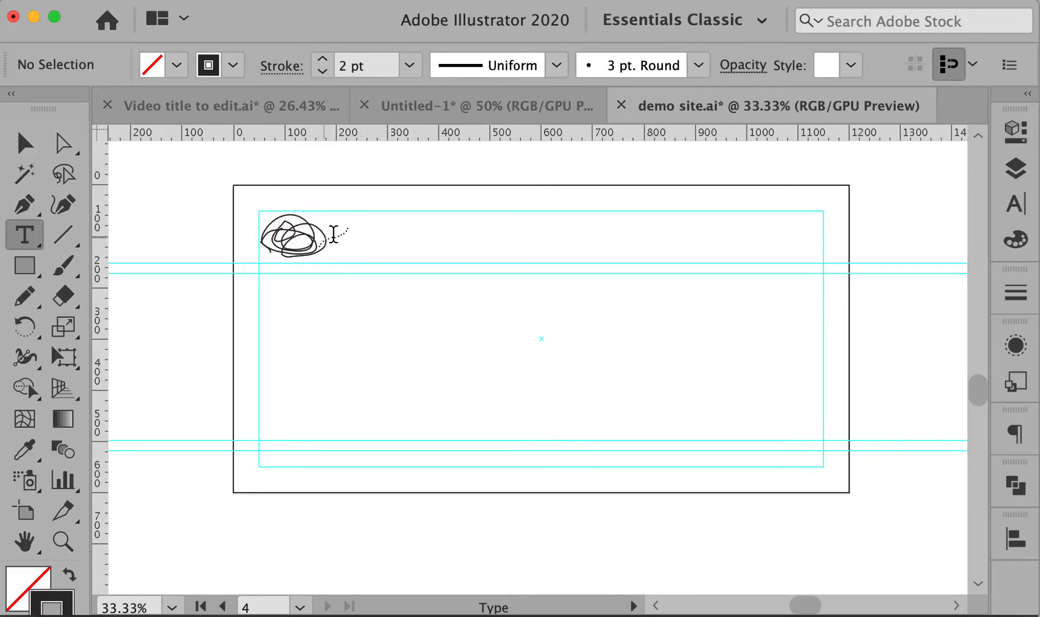
pyautogui.click(344, 234)
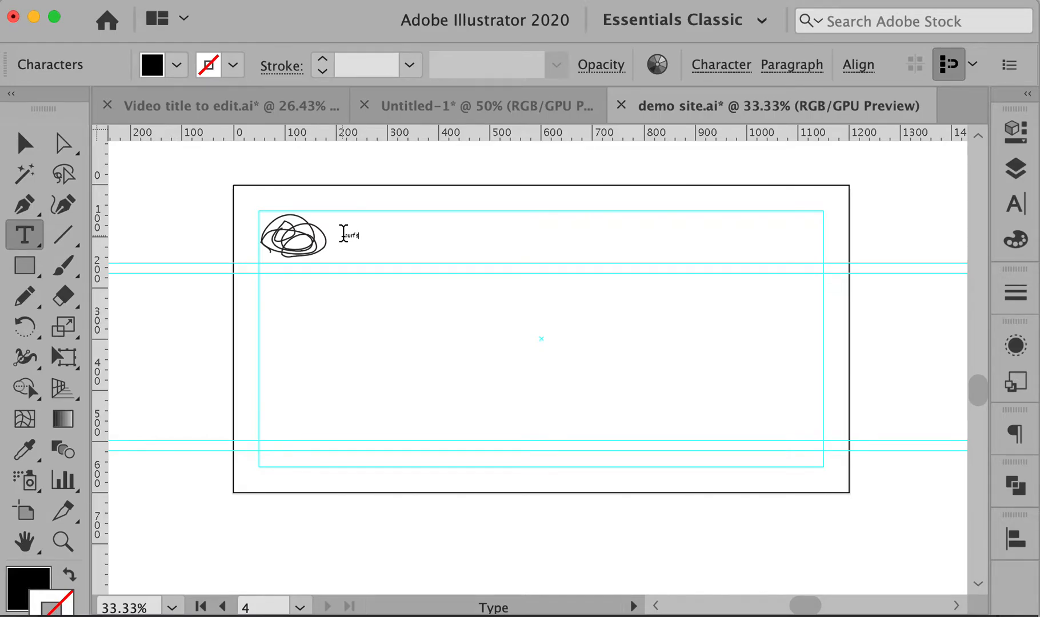
pyautogui.press('super+a')
pyautogui.press('super+shift+period')
pyautogui.press('super+shift+period')
pyautogui.press('super+shift+period')
pyautogui.press('super+shift+period')
pyautogui.press('super+shift+period')
pyautogui.press('super+shift+period')
pyautogui.press('super+shift+period')
pyautogui.press('super+shift+period')
pyautogui.press('super+shift+period')
pyautogui.press('super+shift+period')
pyautogui.press('super+shift+period')
pyautogui.press('super+shift+period')
pyautogui.press('super+shift+period')
pyautogui.press('super+shift+period')
pyautogui.press('super+shift+period')
pyautogui.press('super+shift+period')
pyautogui.press('super+shift+period')
pyautogui.press('super+shift+period')
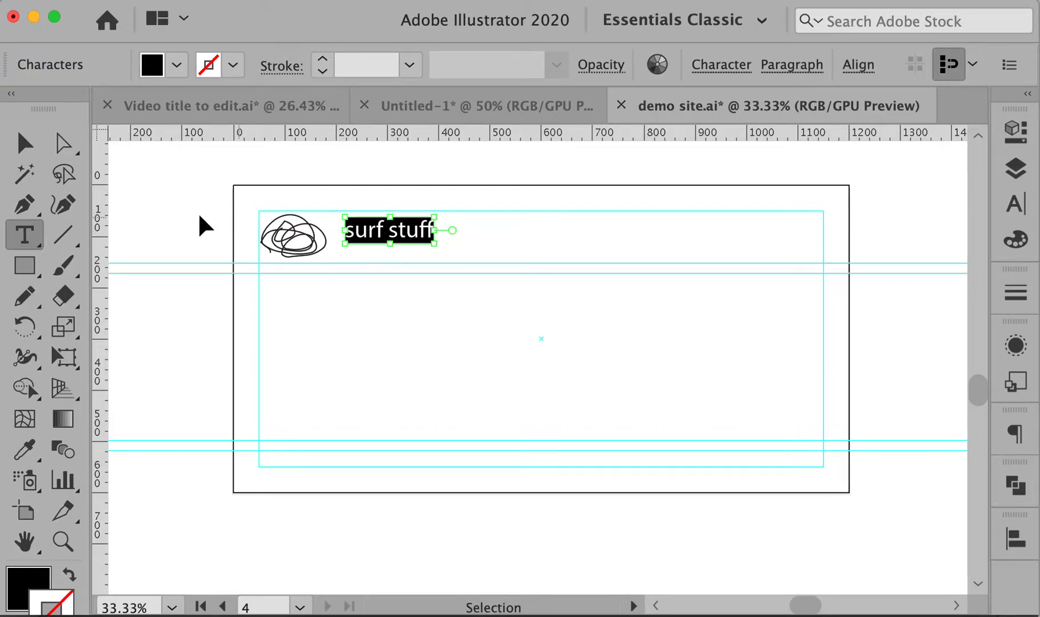
pyautogui.keyDown('super'); pyautogui.click(141, 214); pyautogui.keyUp('super')
# Turn the scribble's stroke light grey (R=G=B=230) and move the header text over it
pyautogui.keyDown('super'); pyautogui.click(287, 229); pyautogui.keyUp('super')
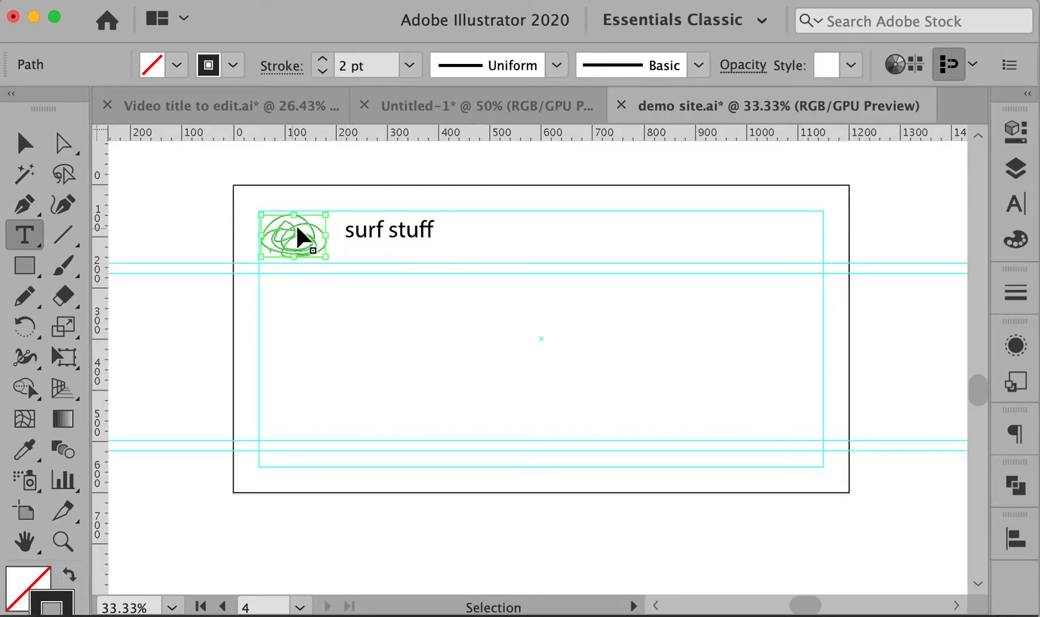
pyautogui.click(219, 64)
pyautogui.click(113, 181)
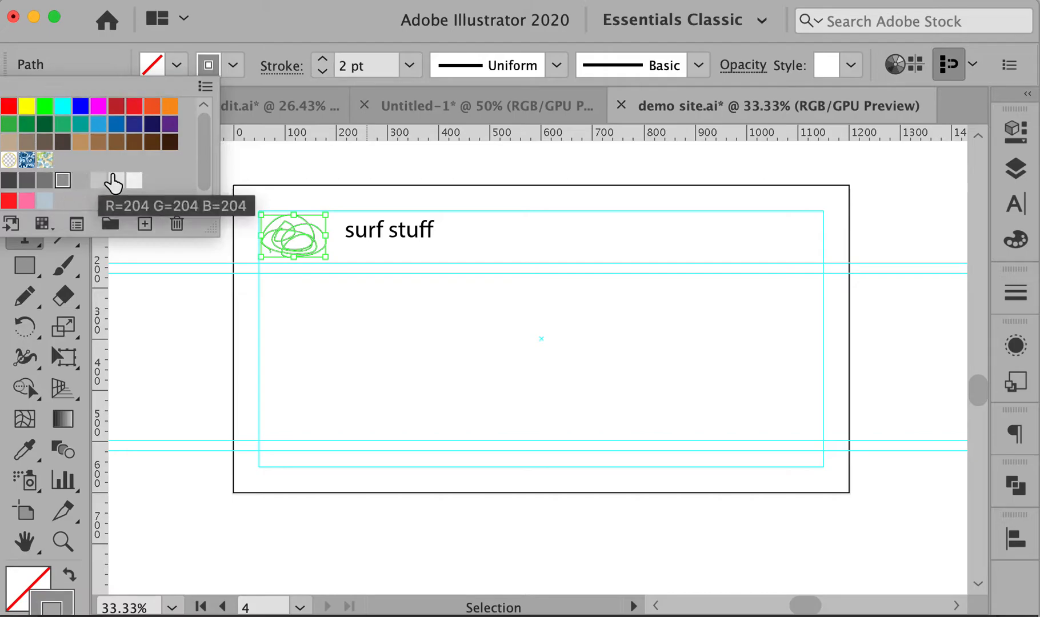
pyautogui.moveTo(412, 234)
pyautogui.mouseDown()
pyautogui.moveTo(320, 245)
pyautogui.moveTo(306, 221)
pyautogui.mouseUp()
pyautogui.click(336, 165)
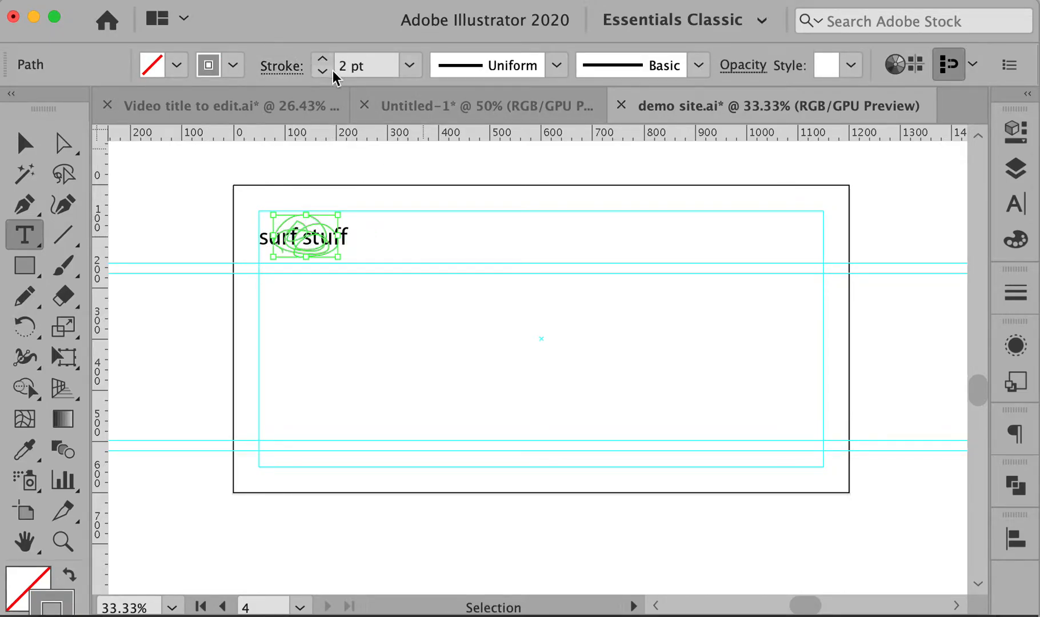
pyautogui.click(233, 65)
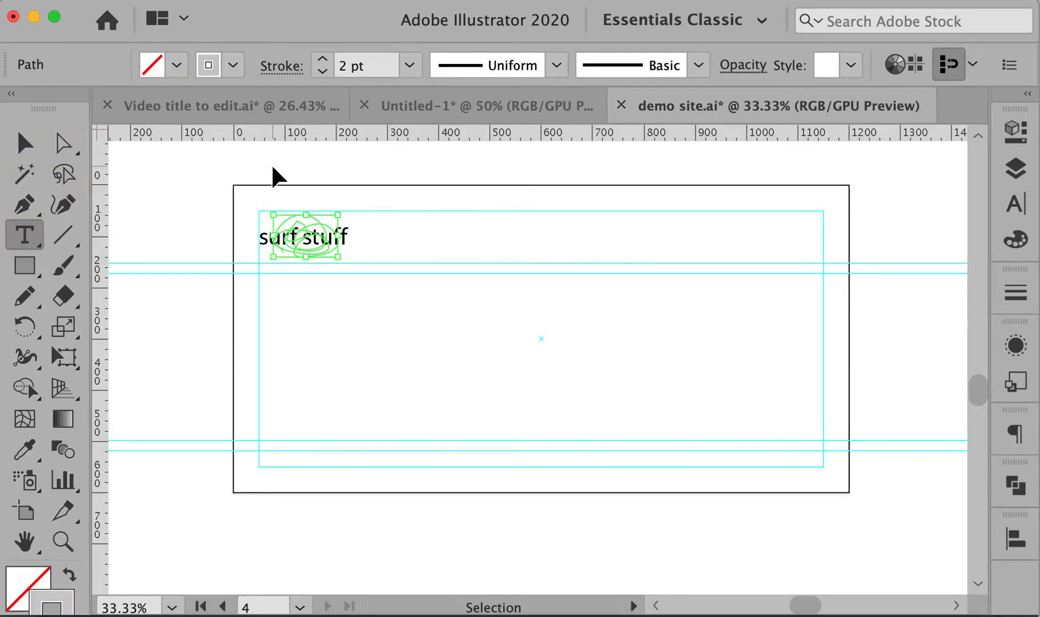
pyautogui.click(421, 195)
pyautogui.press('space')
pyautogui.press('super+alt+space')
pyautogui.keyDown('alt'); pyautogui.keyDown('super'); pyautogui.click(532, 333); pyautogui.keyUp('super'); pyautogui.keyUp('alt')
pyautogui.moveTo(531, 343); pyautogui.dragTo(505, 312)
pyautogui.keyDown('super'); pyautogui.click(503, 321); pyautogui.keyUp('super')
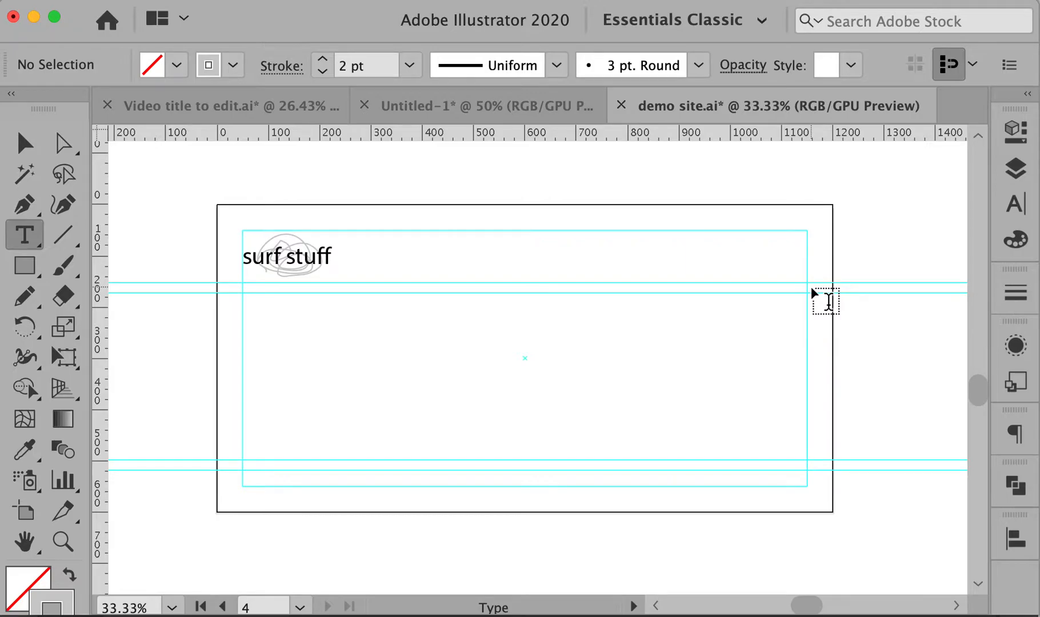
# Zoom into the header and add a WOMEN navigation label
pyautogui.keyDown('super'); pyautogui.click(385, 284); pyautogui.keyUp('super')
pyautogui.moveTo(639, 383); pyautogui.dragTo(329, 297)
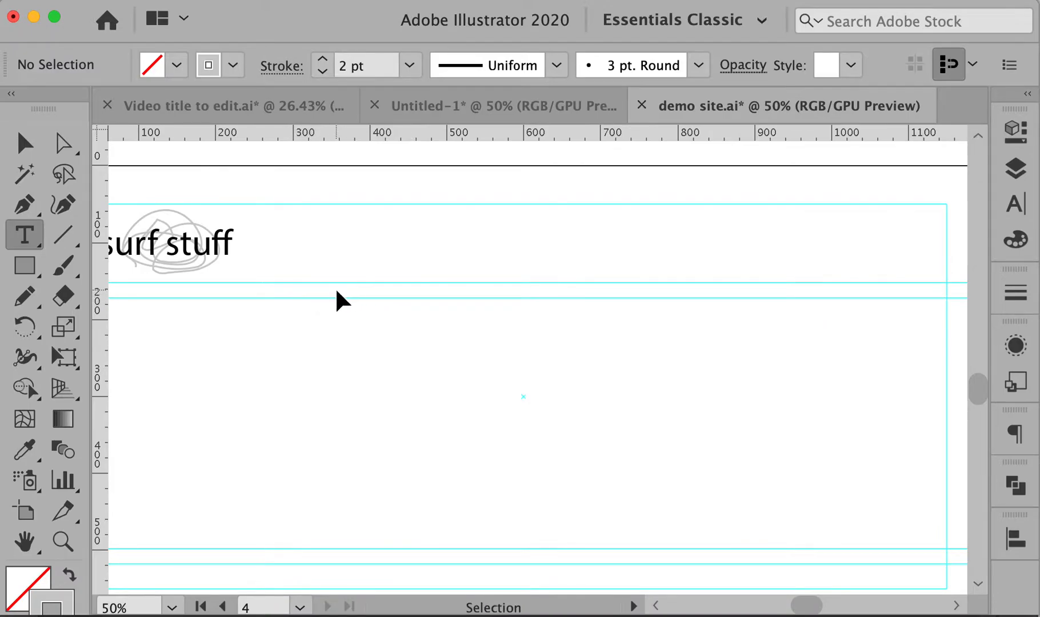
pyautogui.click(281, 292)
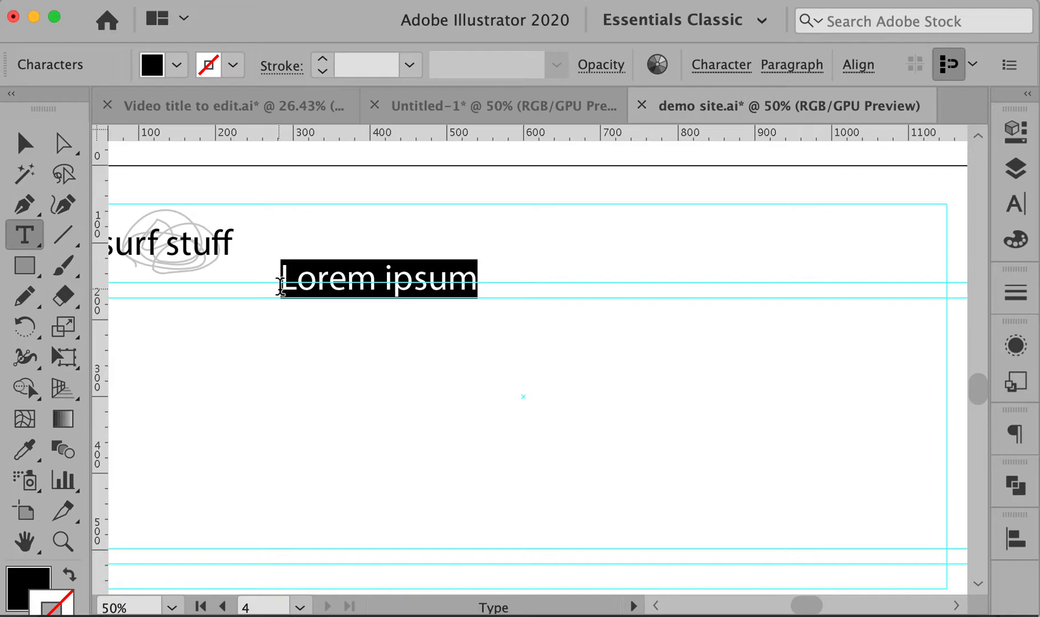
pyautogui.write('WOMEN')
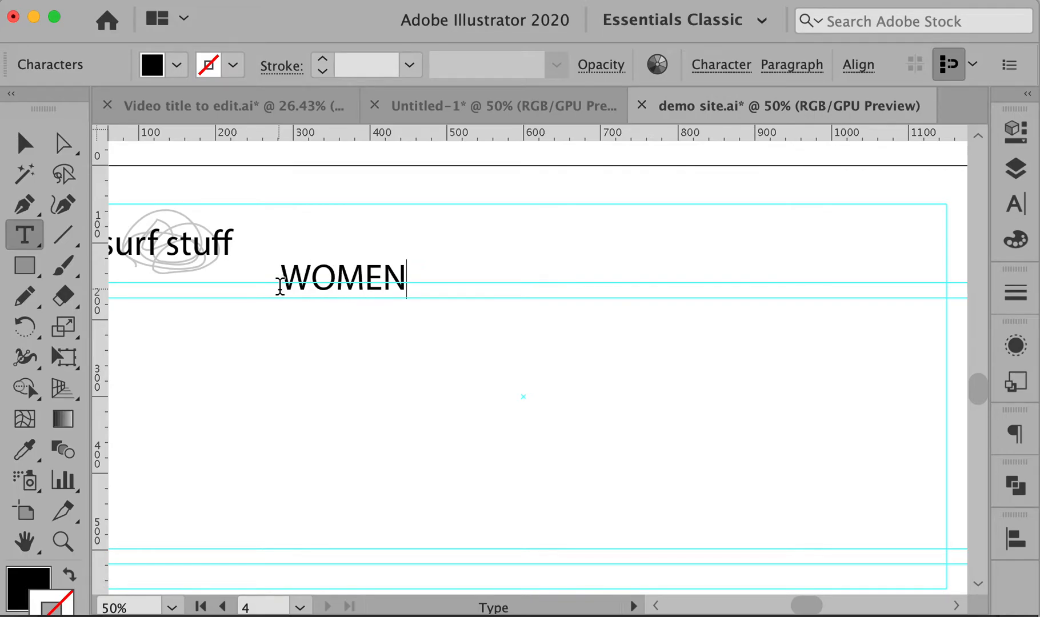
pyautogui.keyDown('super'); pyautogui.click(434, 356); pyautogui.keyUp('super')
# Duplicate WOMEN to the right and retitle the copy MEN
pyautogui.moveTo(361, 267); pyautogui.dragTo(548, 260)
pyautogui.click(541, 258)
pyautogui.doubleClick(534, 252)
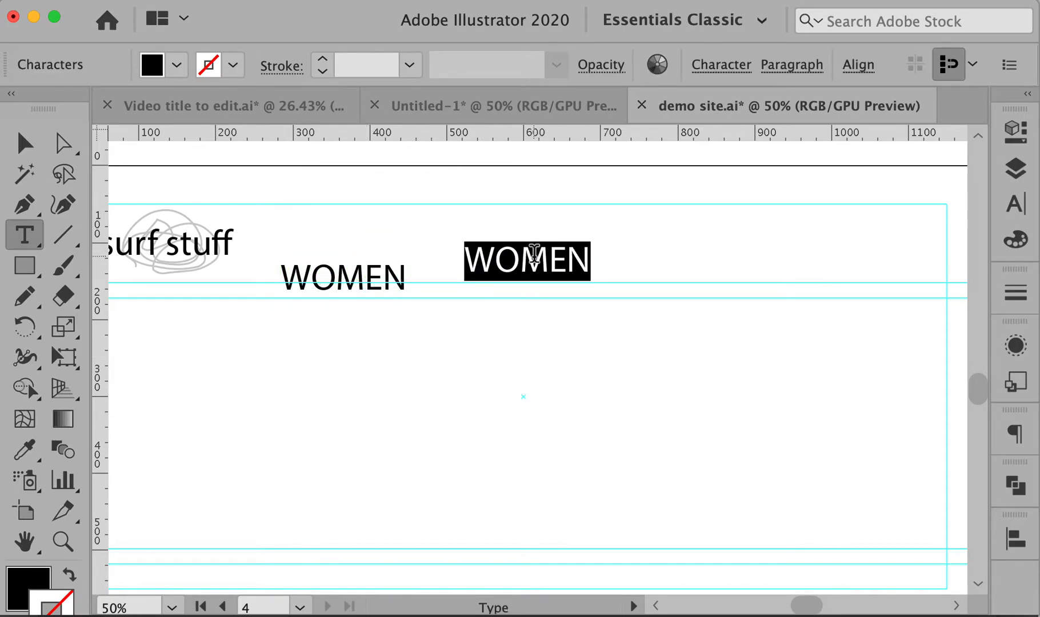
pyautogui.write('MEN')
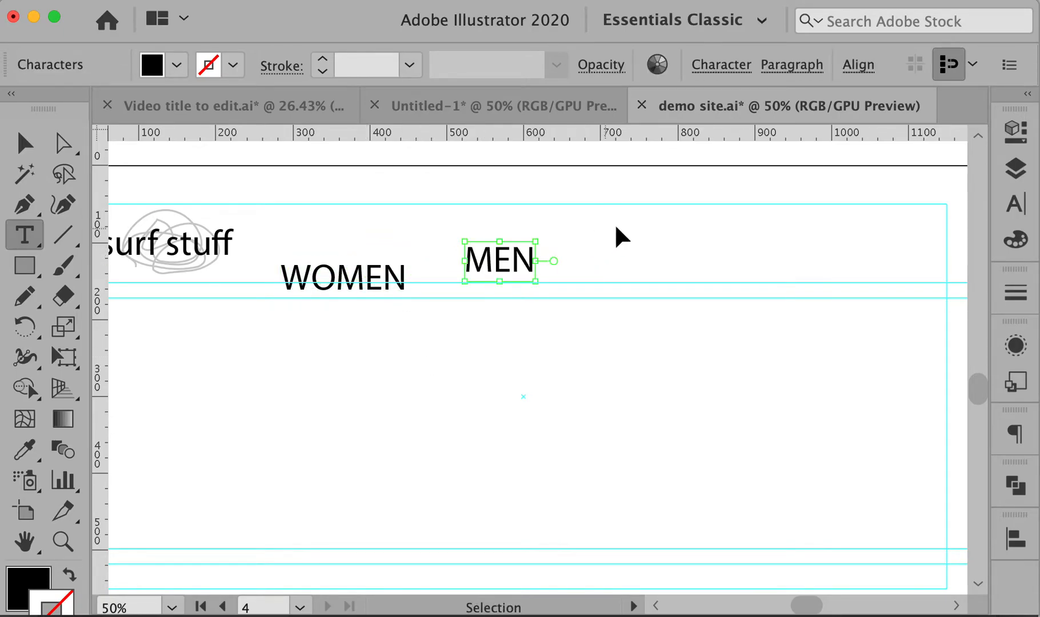
pyautogui.keyDown('super'); pyautogui.click(614, 223); pyautogui.keyUp('super')
# Duplicate MEN further right and retitle the copy KIDS, correcting typos
pyautogui.moveTo(517, 265); pyautogui.dragTo(658, 273)
pyautogui.click(643, 266)
pyautogui.doubleClick(643, 262)
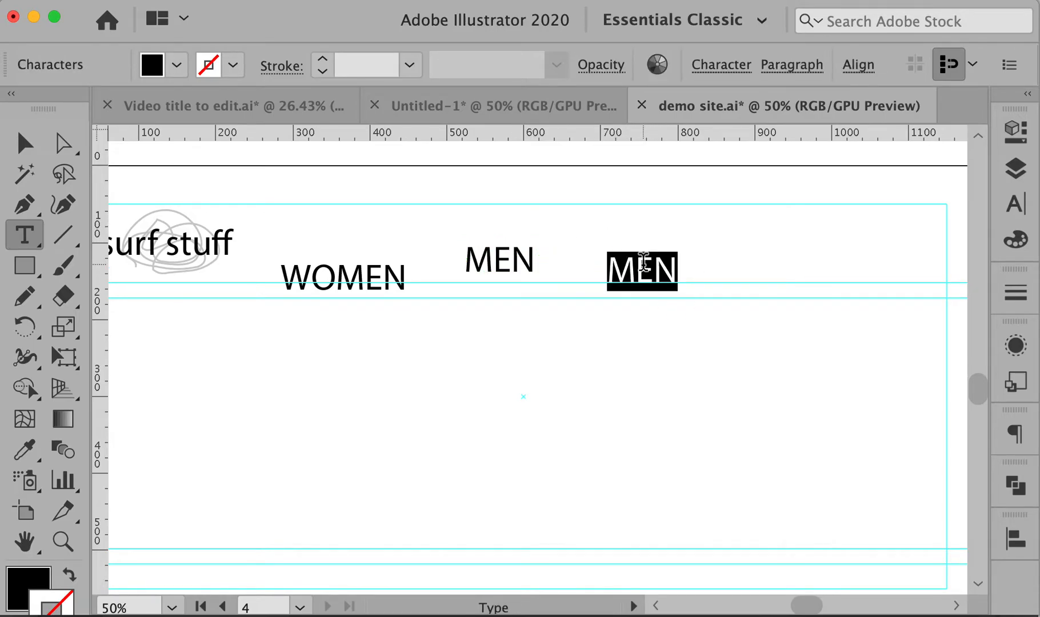
pyautogui.write('CHID')
pyautogui.press('BackSpace')
pyautogui.write('LR')
pyautogui.press('BackSpace')
pyautogui.press('BackSpace')
pyautogui.press('BackSpace')
pyautogui.press('BackSpace')
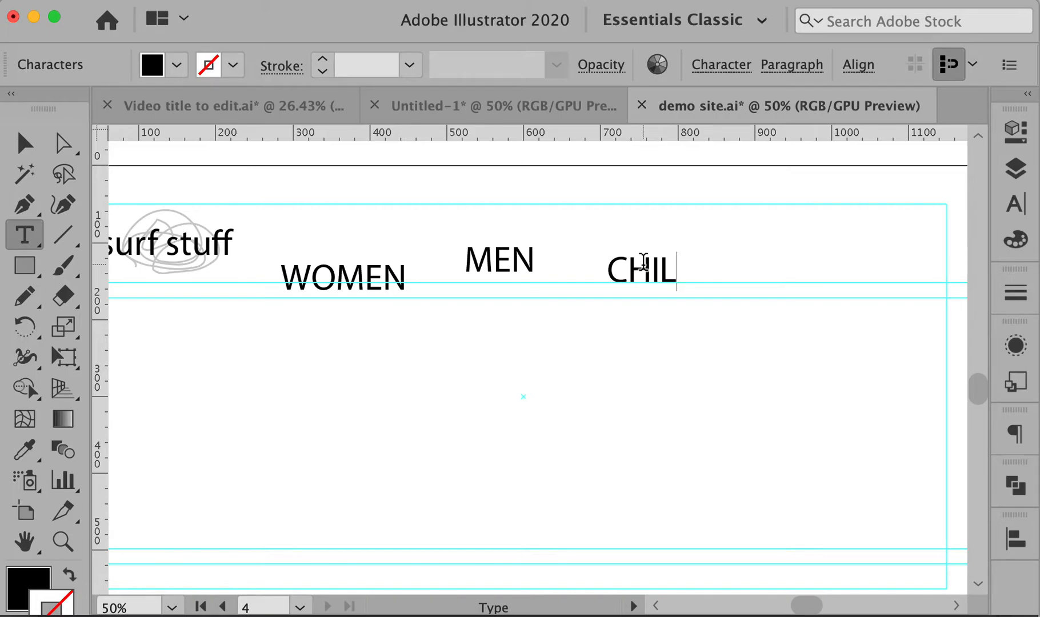
pyautogui.write('KIDS')
pyautogui.press('Escape')
# Duplicate KIDS to the right and retitle the copy EQUIPMENT
pyautogui.moveTo(640, 277); pyautogui.dragTo(777, 323)
pyautogui.doubleClick(773, 313)
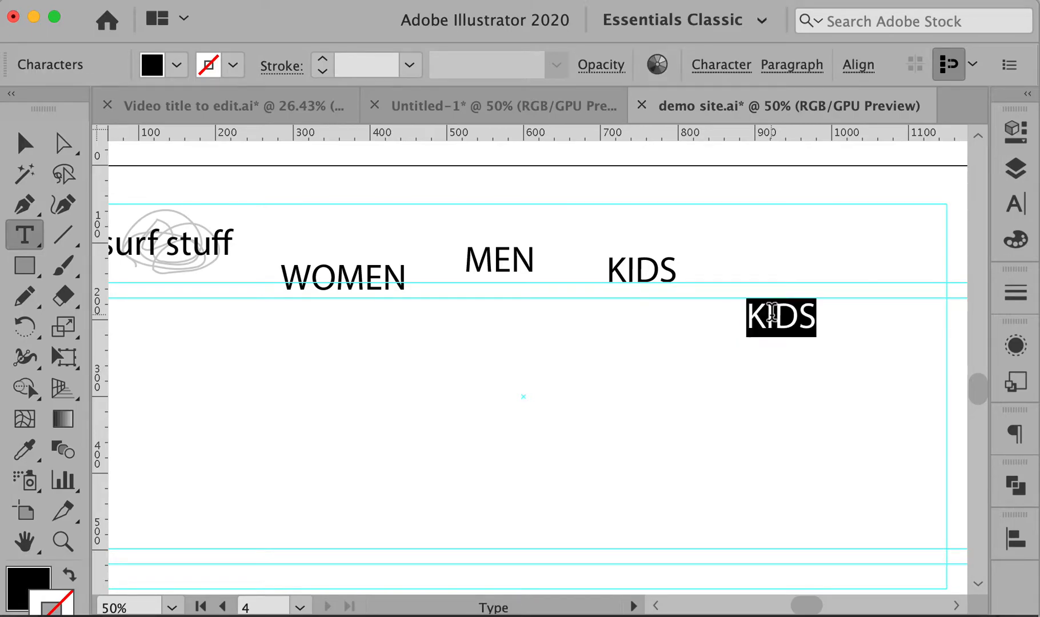
pyautogui.write('EQUIPMENT')
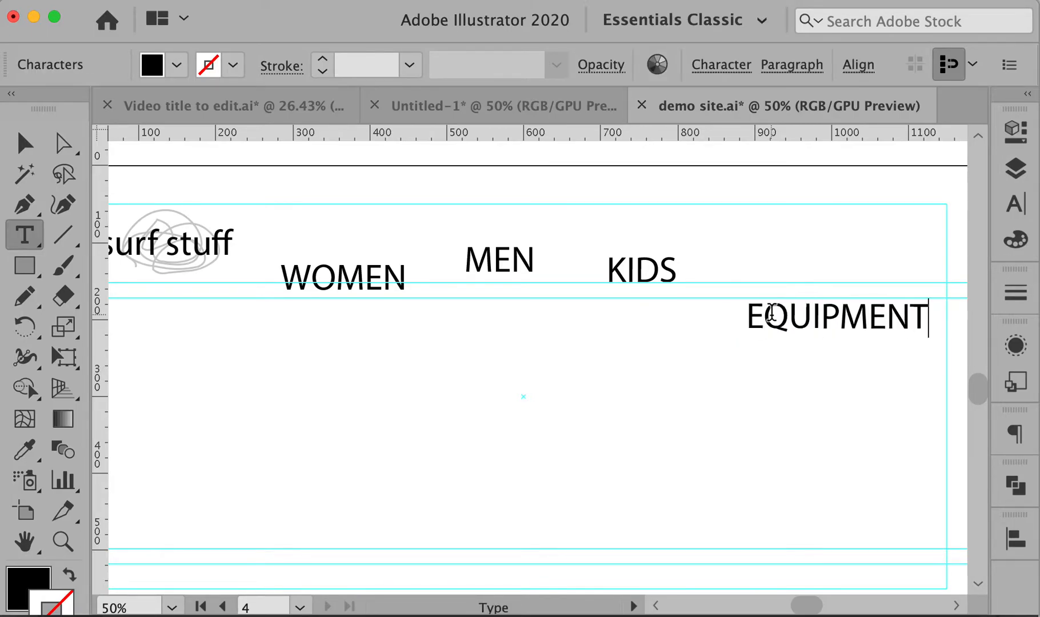
pyautogui.keyDown('super'); pyautogui.click(807, 407); pyautogui.keyUp('super')
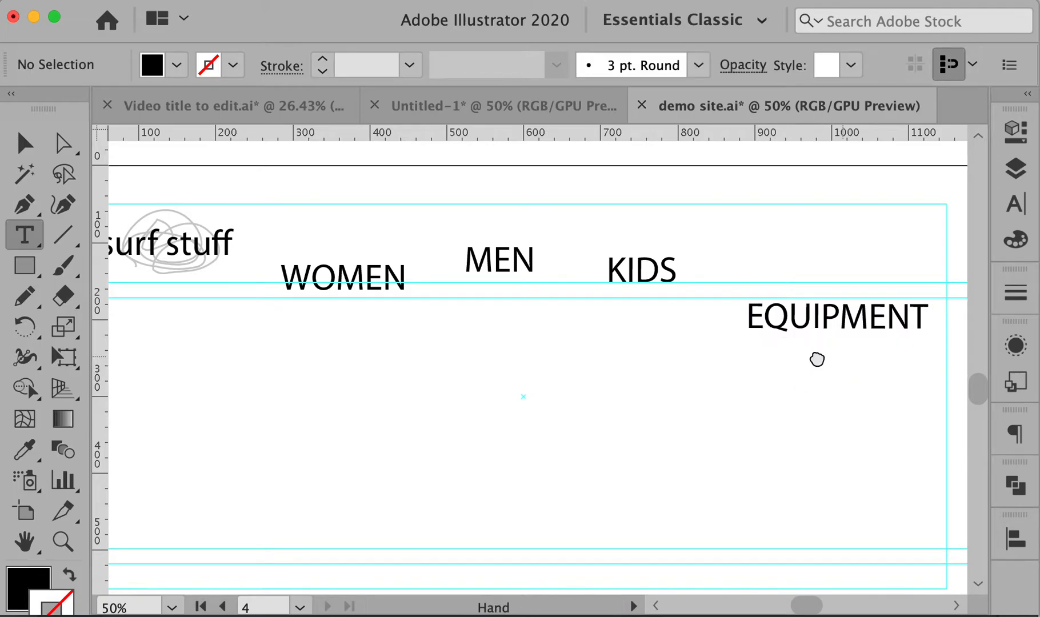
# Duplicate EQUIPMENT, retitle the copy TEAM, and zoom out to the whole artboard
pyautogui.moveTo(817, 360); pyautogui.dragTo(608, 346)
pyautogui.moveTo(651, 306); pyautogui.dragTo(826, 250)
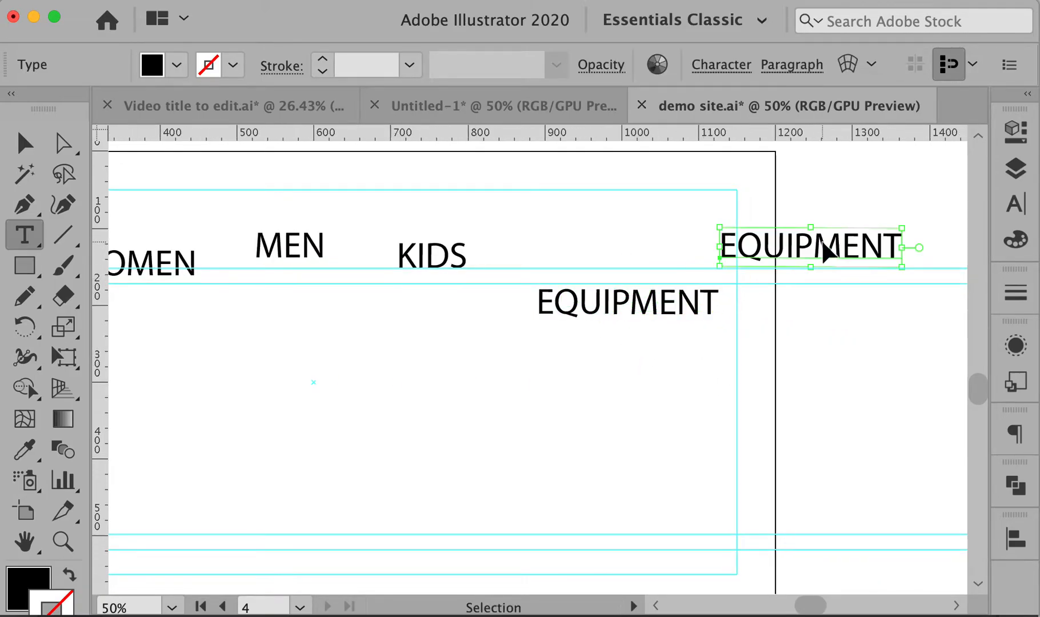
pyautogui.doubleClick(823, 243)
pyautogui.write('TEAM')
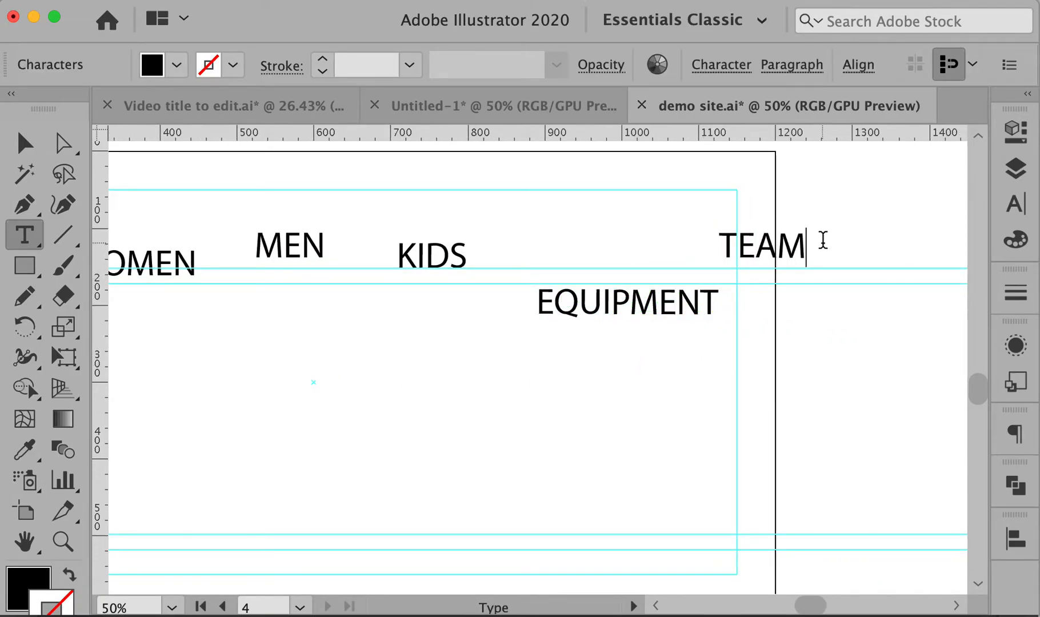
pyautogui.keyDown('super'); pyautogui.click(641, 249); pyautogui.keyUp('super')
pyautogui.press('super+minus')
# Nudge the WOMEN label slightly lower and marquee-select all five nav labels
pyautogui.moveTo(660, 304); pyautogui.dragTo(799, 221)
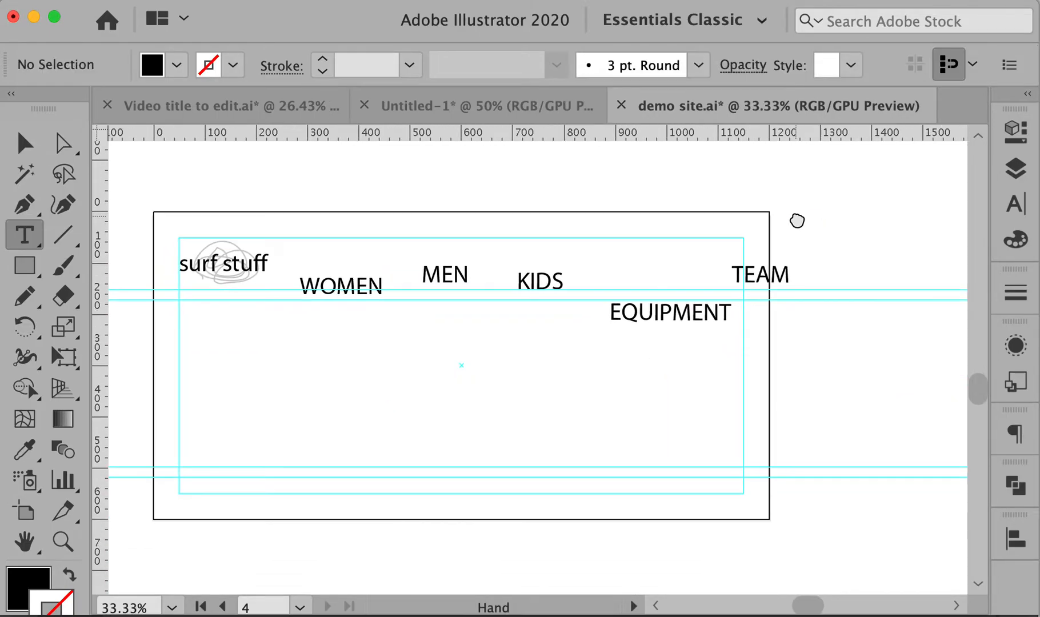
pyautogui.moveTo(342, 285); pyautogui.dragTo(335, 287)
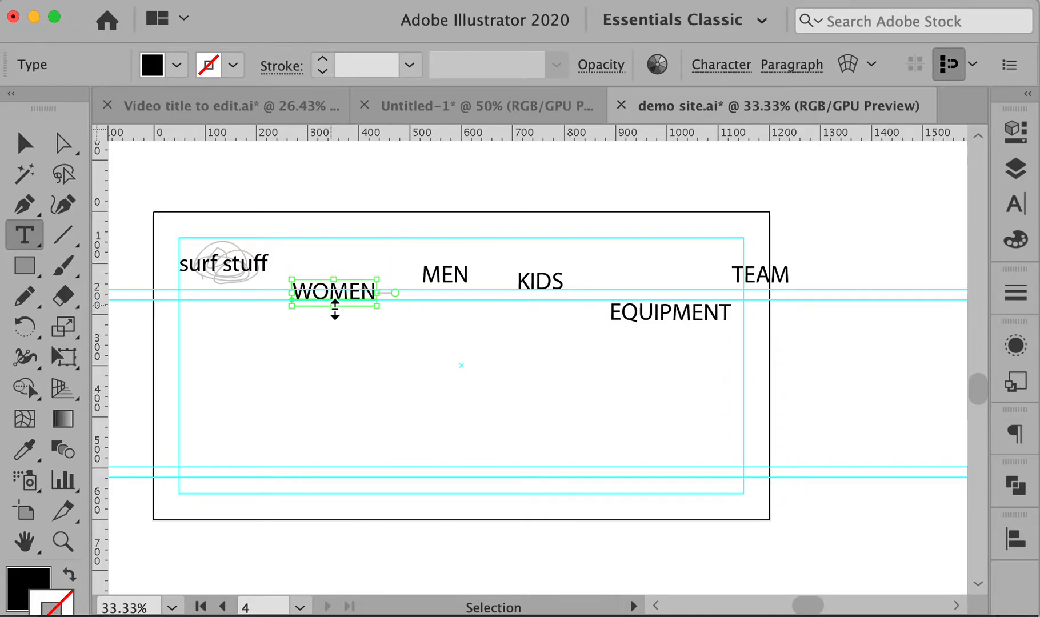
pyautogui.click(352, 249)
pyautogui.moveTo(520, 295); pyautogui.dragTo(816, 349)
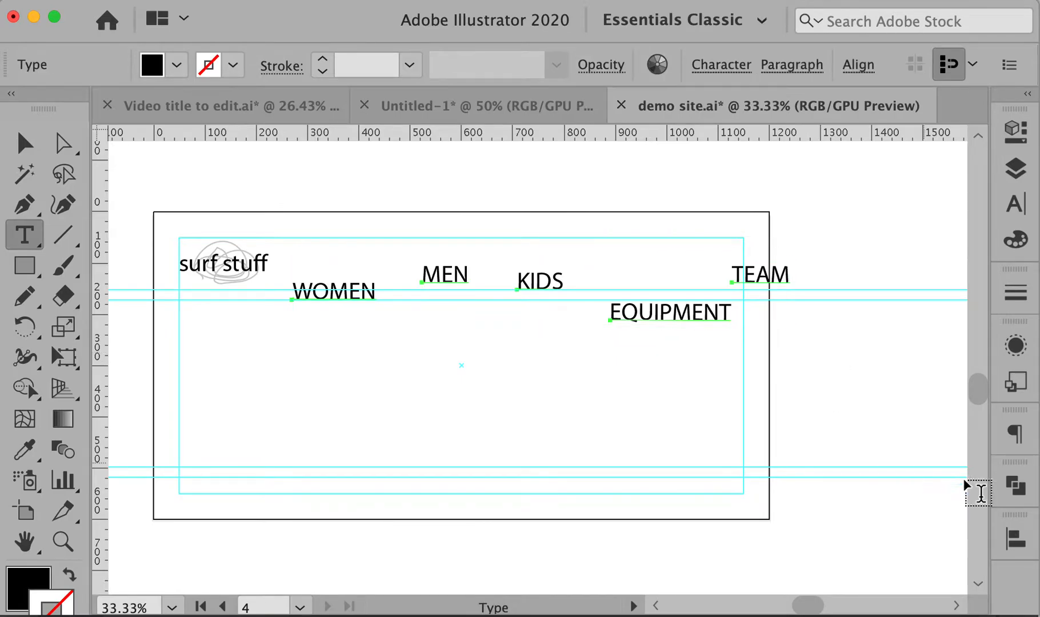
# Set the Align panel's Align To option to Align to Selection and float the panel
pyautogui.click(1012, 538)
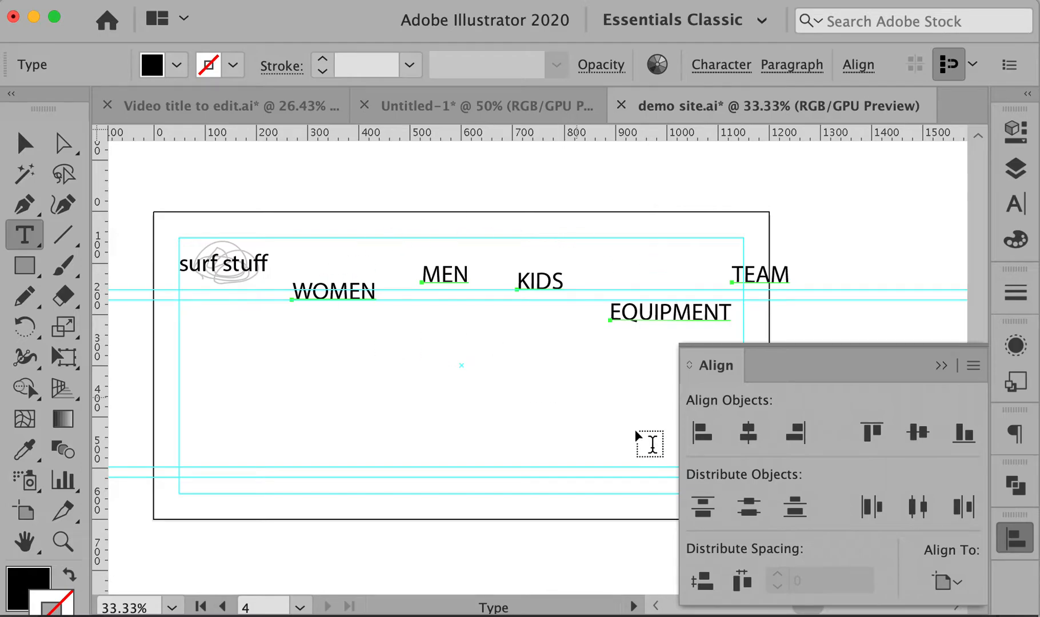
pyautogui.click(962, 590)
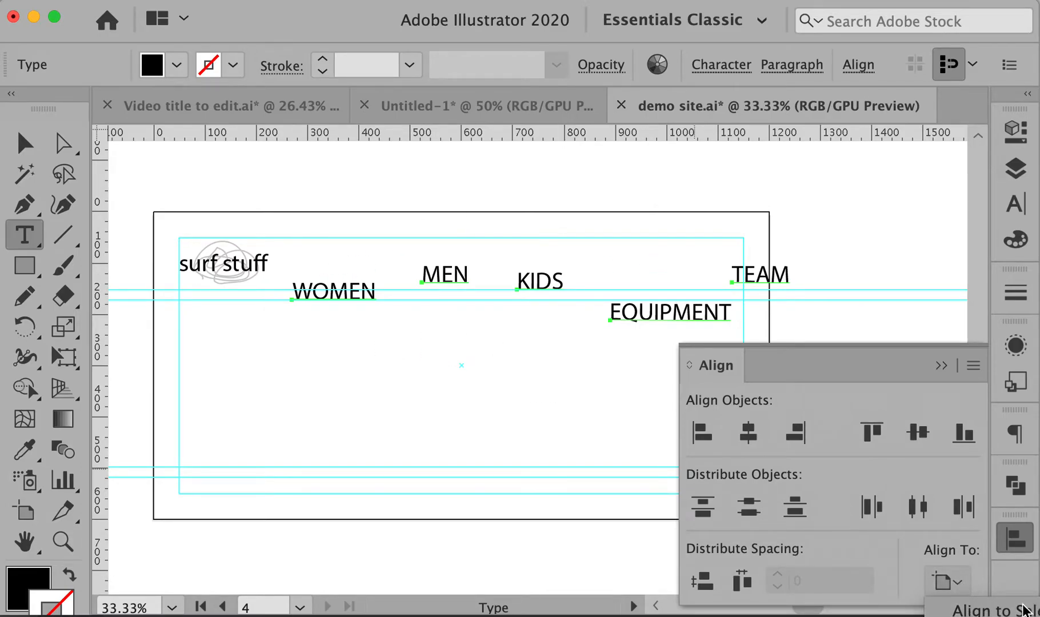
pyautogui.click(1016, 612)
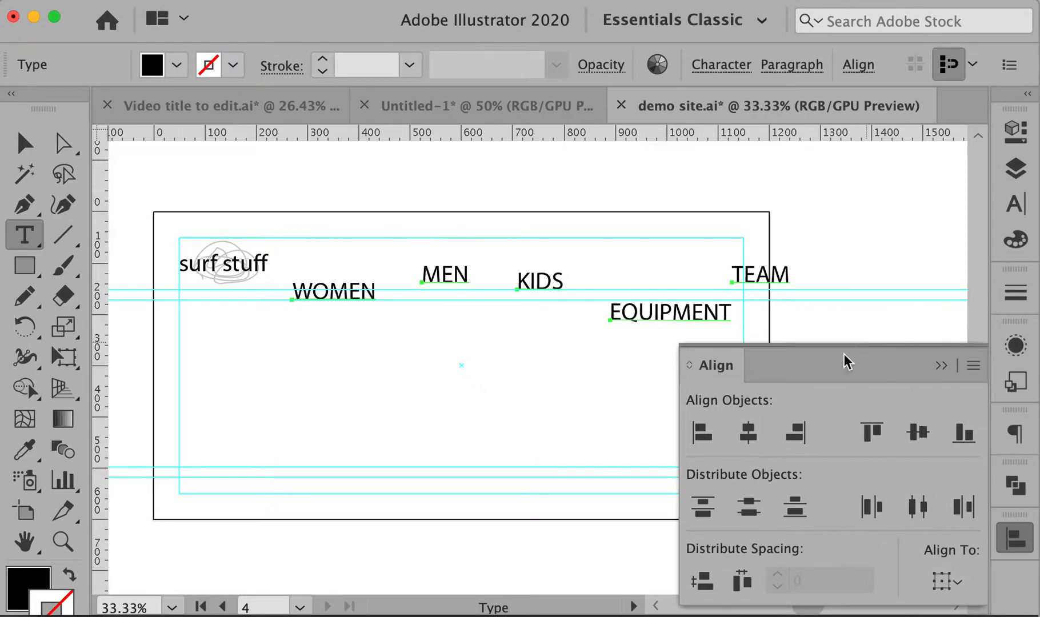
pyautogui.moveTo(721, 366); pyautogui.dragTo(668, 324)
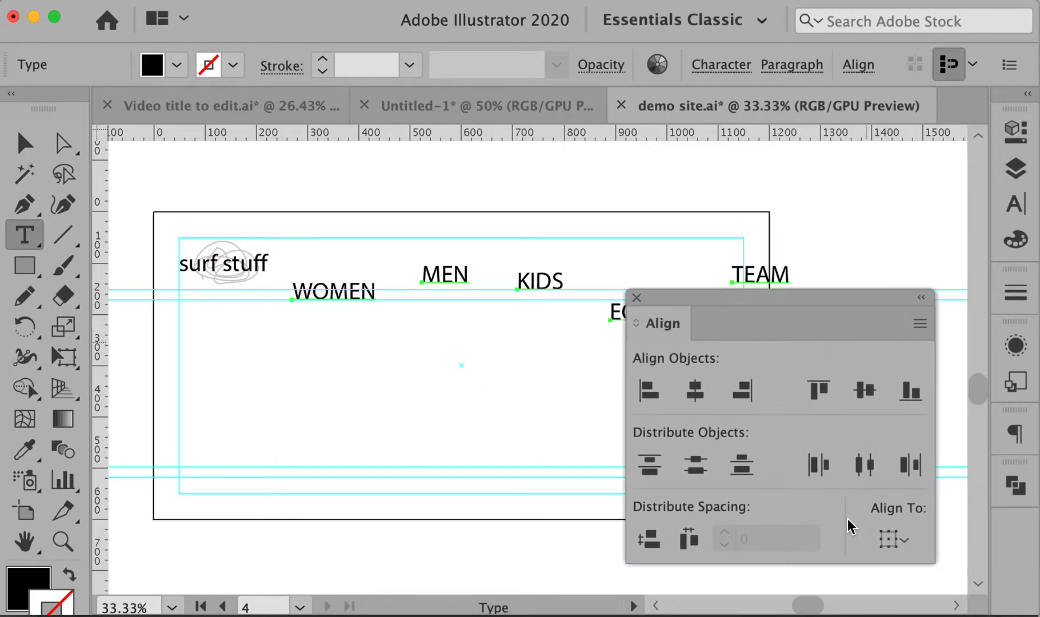
pyautogui.click(891, 539)
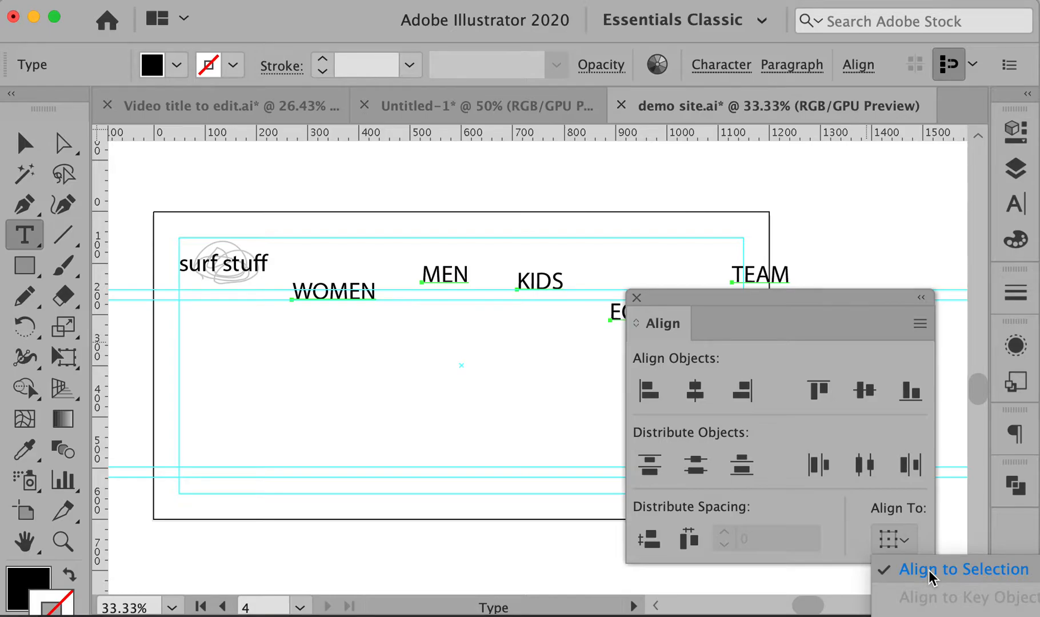
pyautogui.click(932, 571)
pyautogui.moveTo(792, 298); pyautogui.dragTo(799, 351)
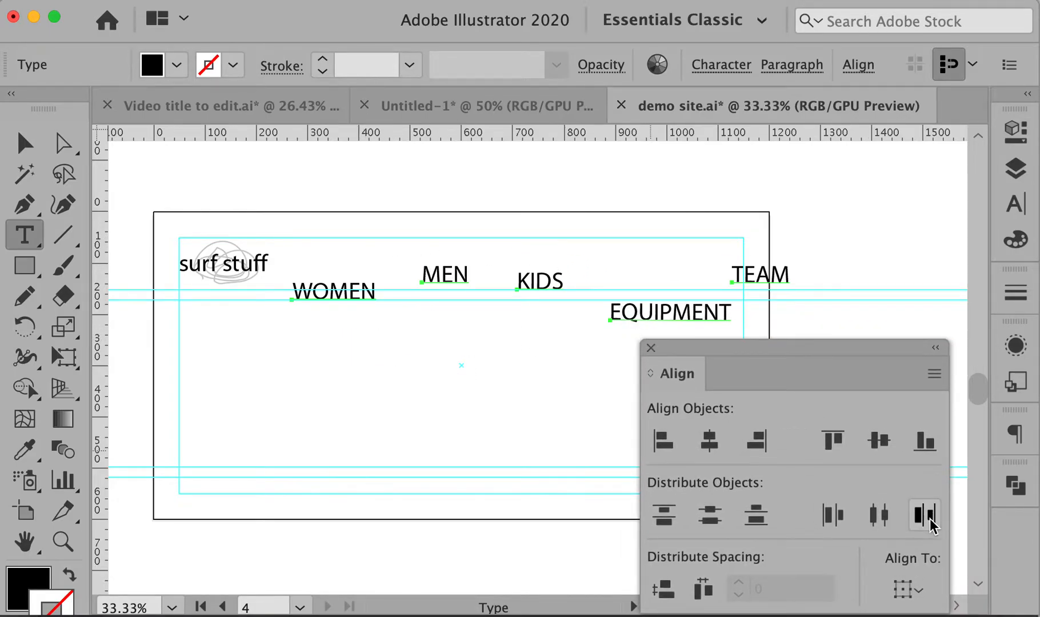
# Switch to the Selection tool and move the floating Align panel down and right
pyautogui.click(22, 144)
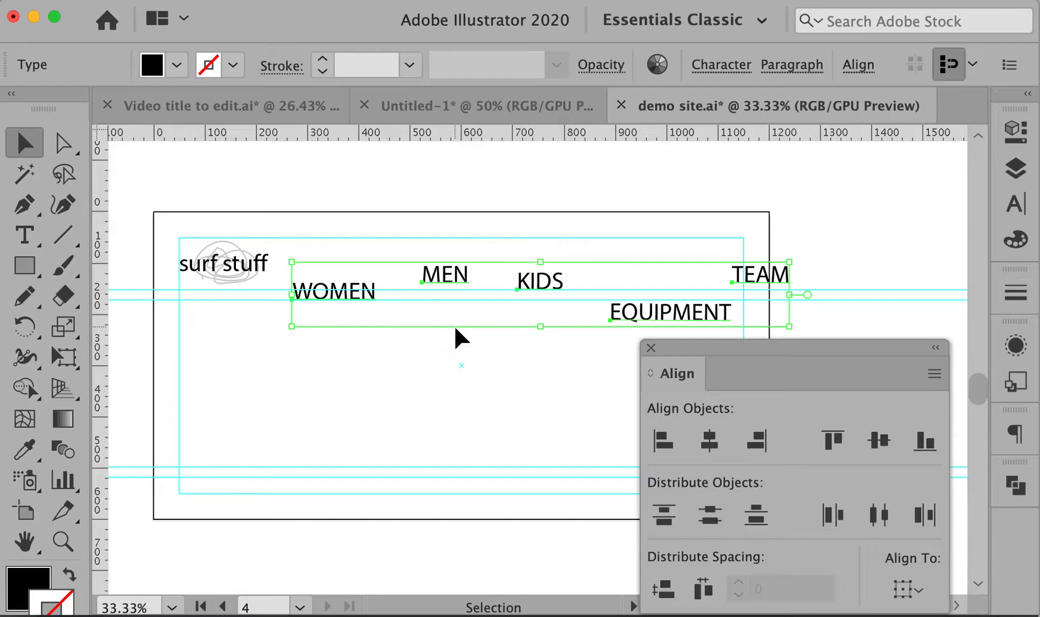
pyautogui.click(919, 593)
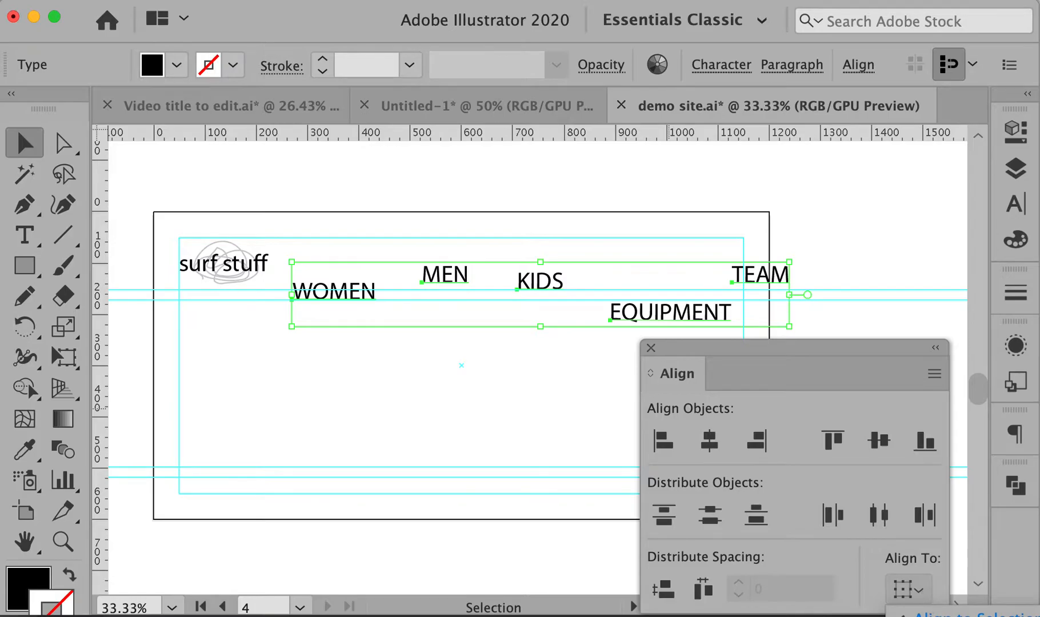
pyautogui.click(792, 352)
pyautogui.moveTo(792, 352); pyautogui.dragTo(823, 377)
# Zoom in on the header and select WOMEN, MEN, KIDS, EQUIPMENT and TEAM together
pyautogui.click(434, 364)
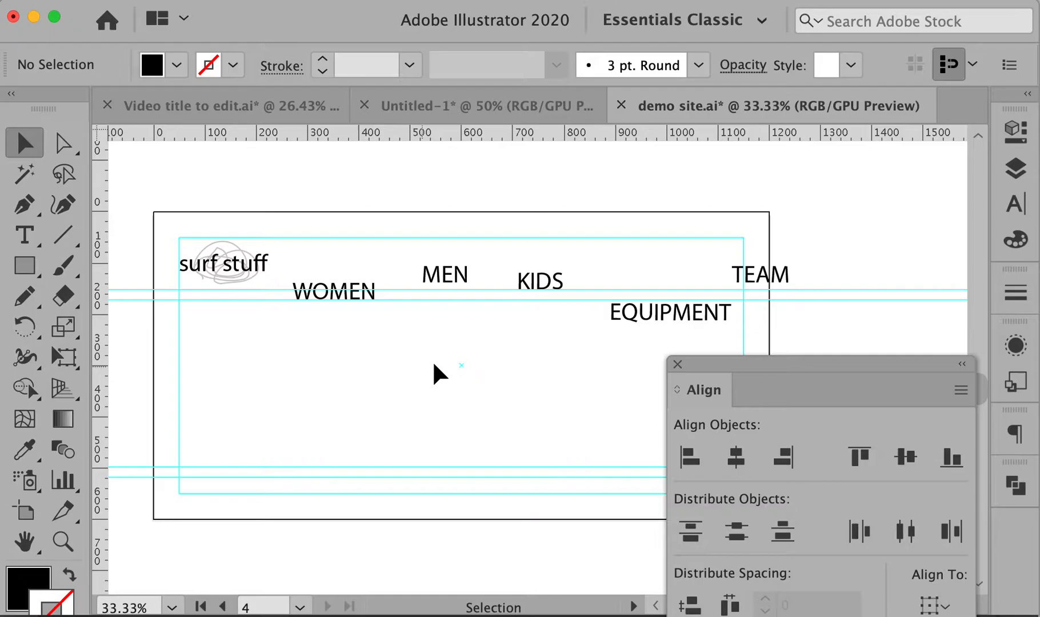
pyautogui.moveTo(444, 349); pyautogui.dragTo(415, 315)
pyautogui.keyDown('super'); pyautogui.click(384, 288); pyautogui.keyUp('super')
pyautogui.moveTo(589, 332); pyautogui.dragTo(387, 262)
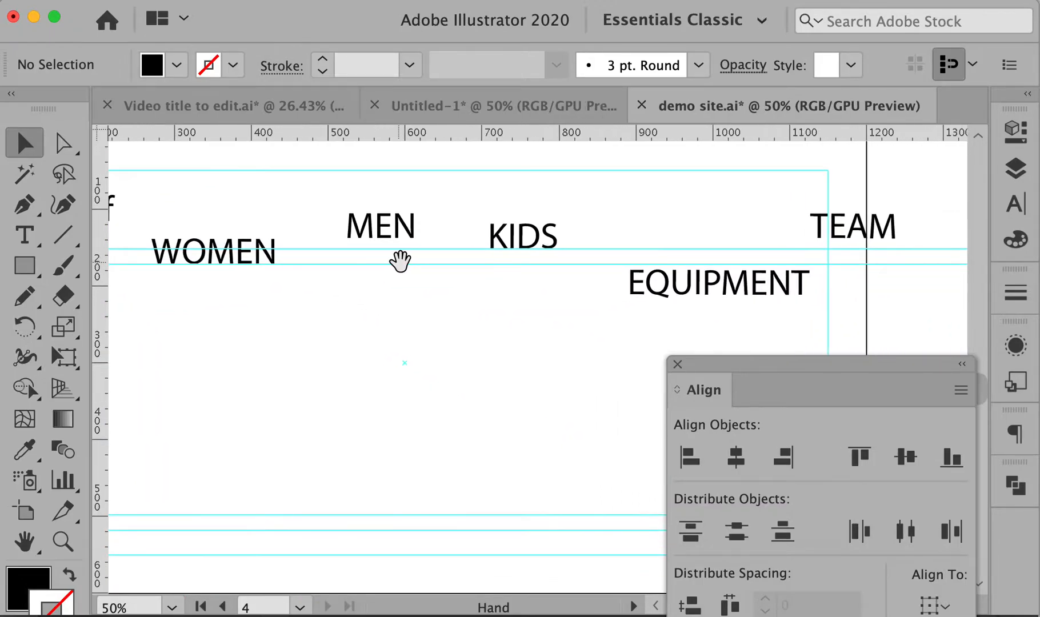
pyautogui.click(246, 240)
pyautogui.keyDown('shift'); pyautogui.click(364, 229); pyautogui.keyUp('shift')
pyautogui.keyDown('shift'); pyautogui.click(515, 239); pyautogui.keyUp('shift')
pyautogui.keyDown('shift'); pyautogui.click(713, 293); pyautogui.keyUp('shift')
pyautogui.keyDown('shift'); pyautogui.click(855, 231); pyautogui.keyUp('shift')
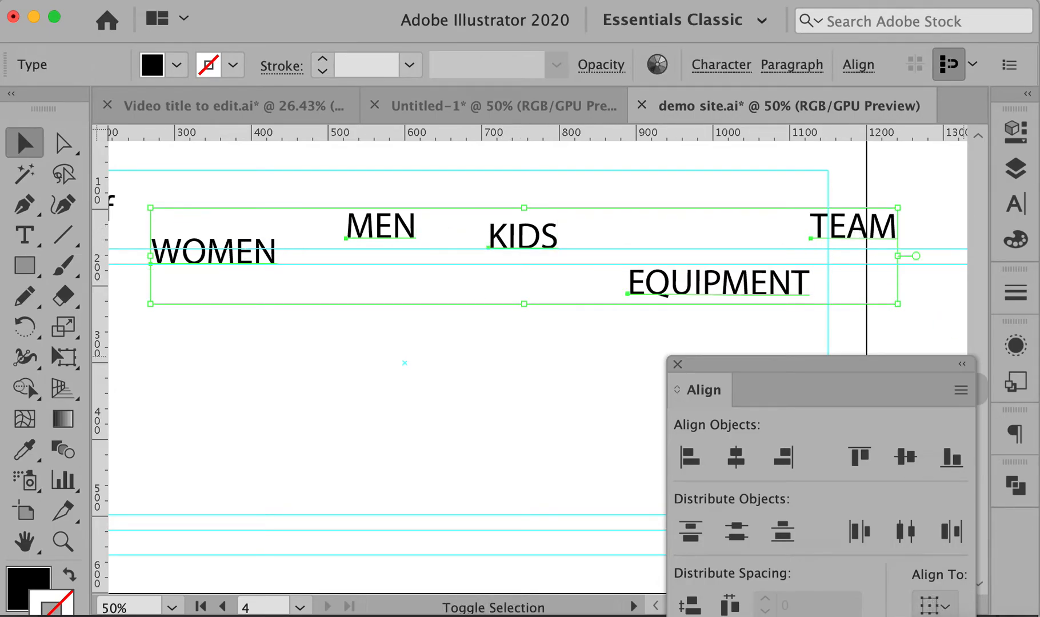
# Make WOMEN the key object and bottom-align all five labels to it
pyautogui.click(936, 605)
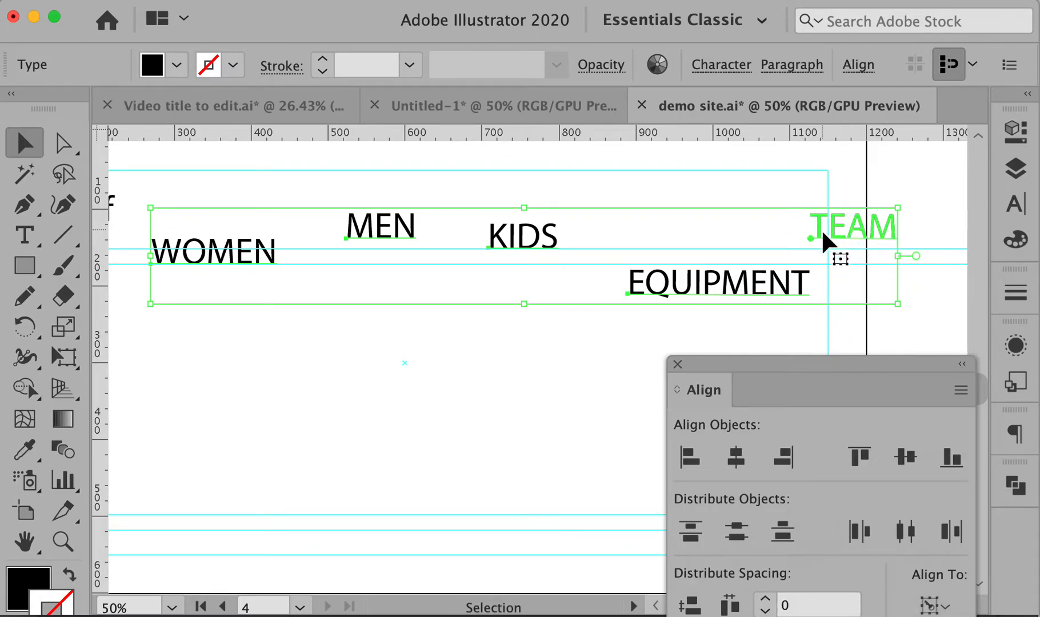
pyautogui.click(218, 254)
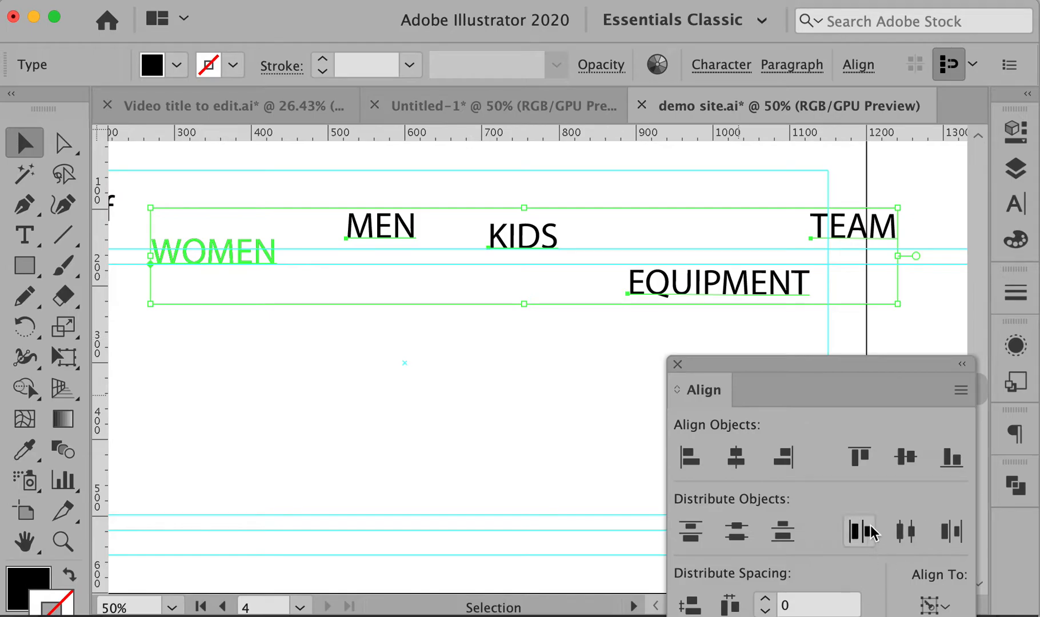
pyautogui.click(952, 458)
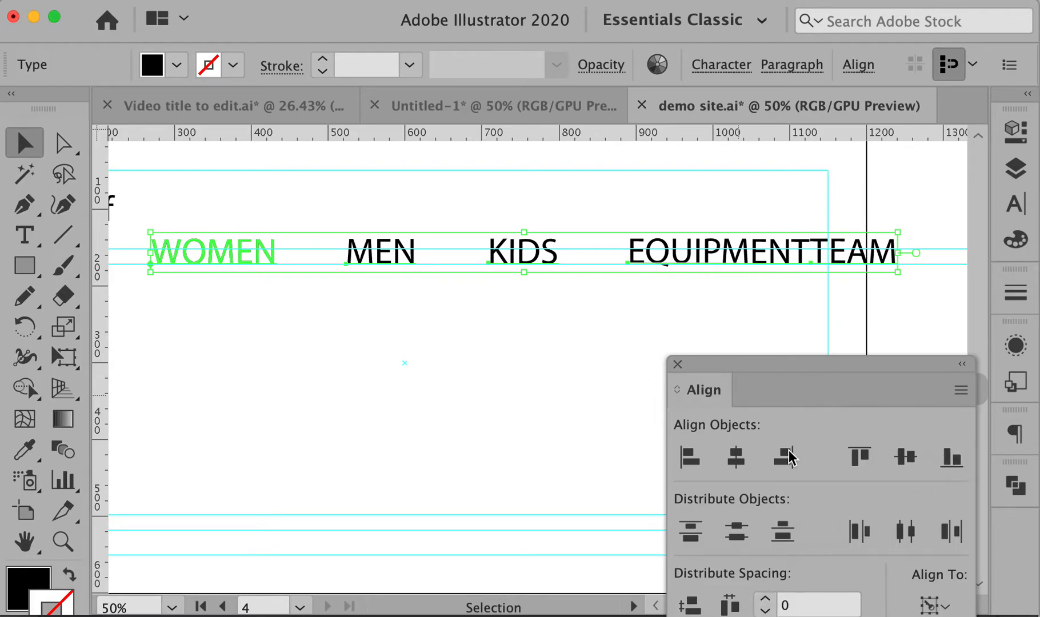
pyautogui.moveTo(799, 362); pyautogui.dragTo(761, 309)
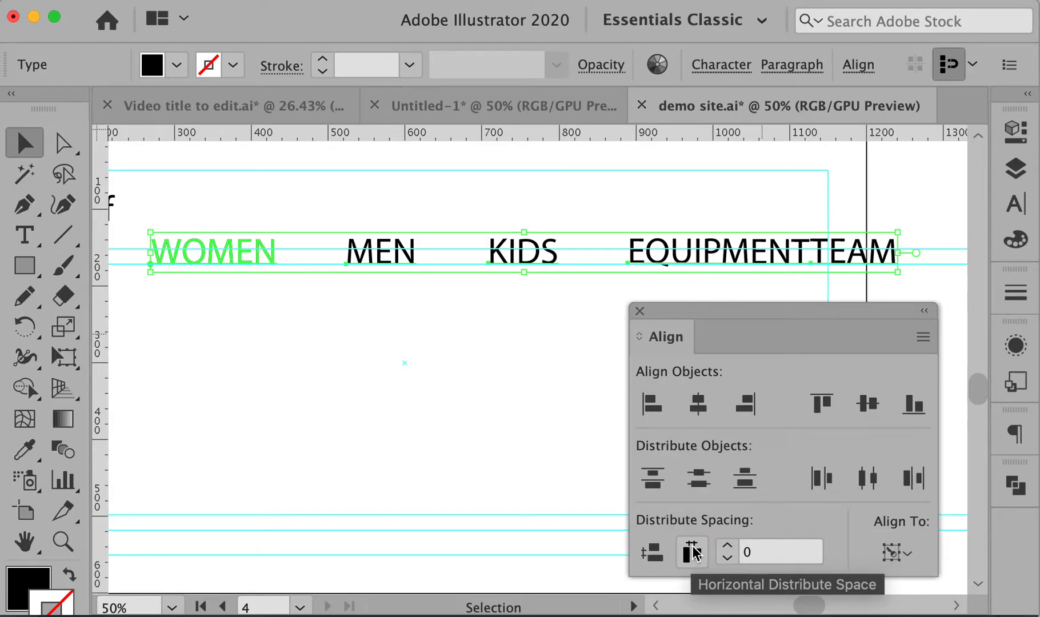
# Distribute the nav labels with a custom horizontal gap and shrink their font size
pyautogui.click(723, 555)
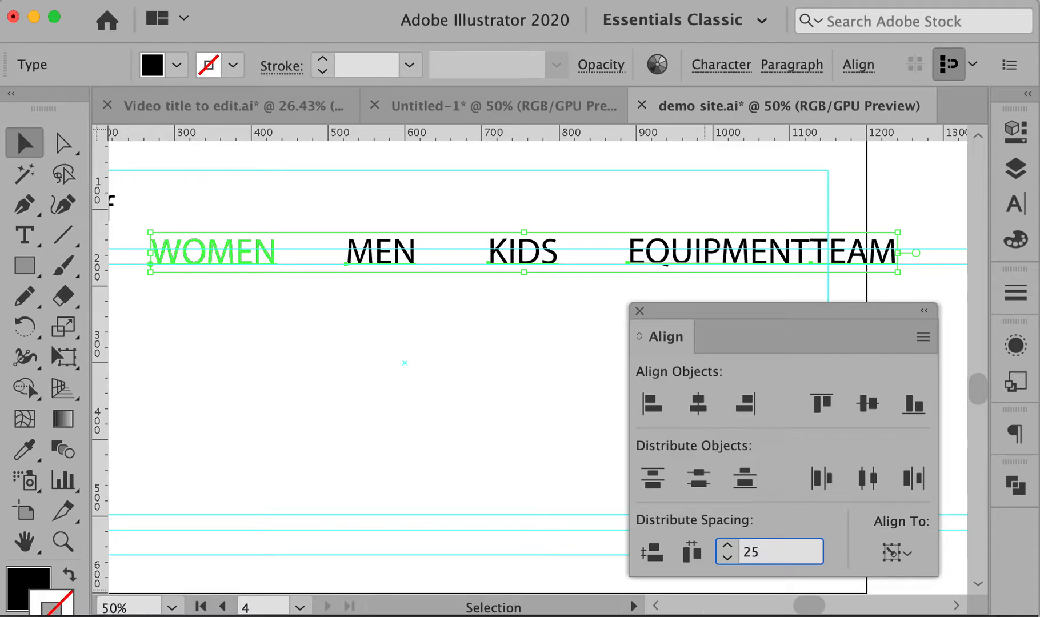
pyautogui.click(692, 553)
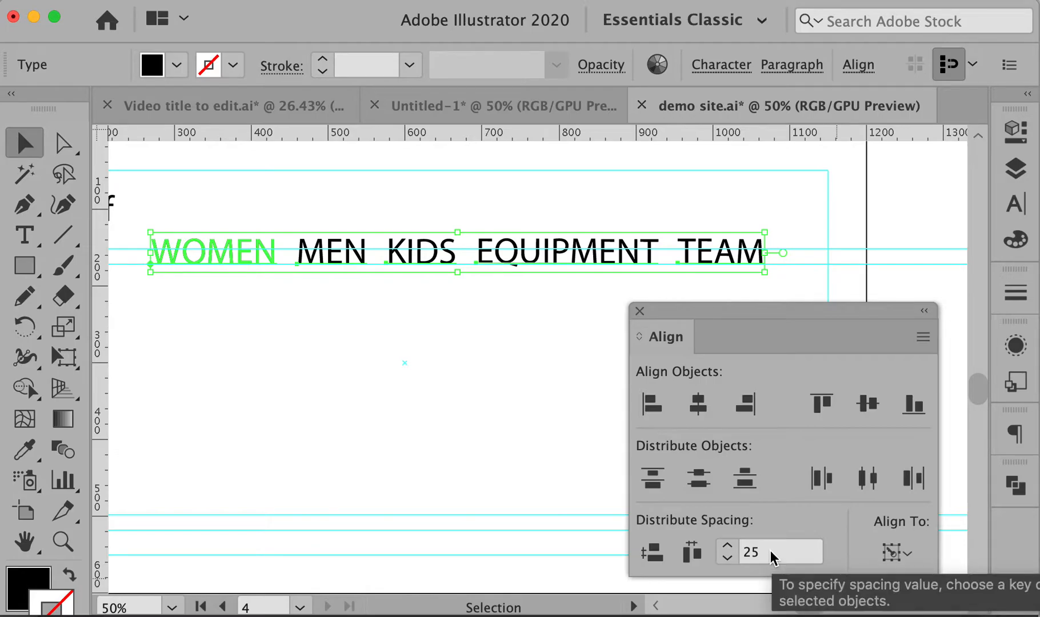
pyautogui.press('super+shift+comma')
pyautogui.press('super+shift+comma')
pyautogui.press('super+shift+comma')
pyautogui.press('super+shift+comma')
pyautogui.press('super+shift+comma')
pyautogui.press('super+shift+comma')
pyautogui.press('super+shift+comma')
pyautogui.press('super+shift+comma')
pyautogui.press('super+shift+comma')
pyautogui.press('super+shift+comma')
pyautogui.press('super+shift+comma')
pyautogui.press('super+shift+comma')
pyautogui.press('super+shift+comma')
pyautogui.press('super+shift+comma')
pyautogui.press('super+shift+comma')
pyautogui.press('super+shift+comma')
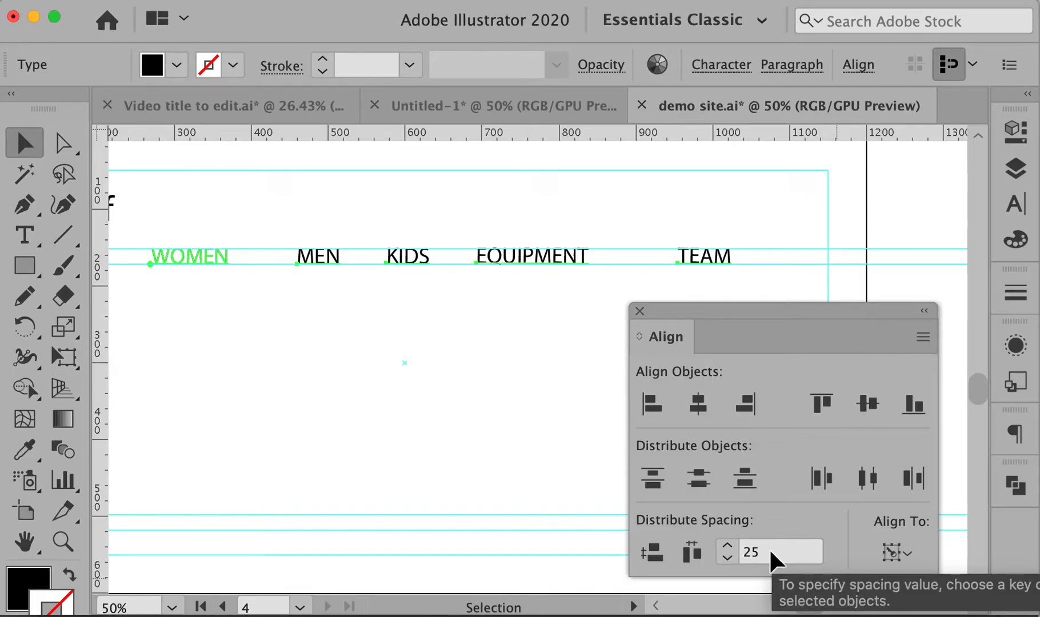
# Set the distribute spacing to 60 and re-space the labels evenly
pyautogui.click(742, 555)
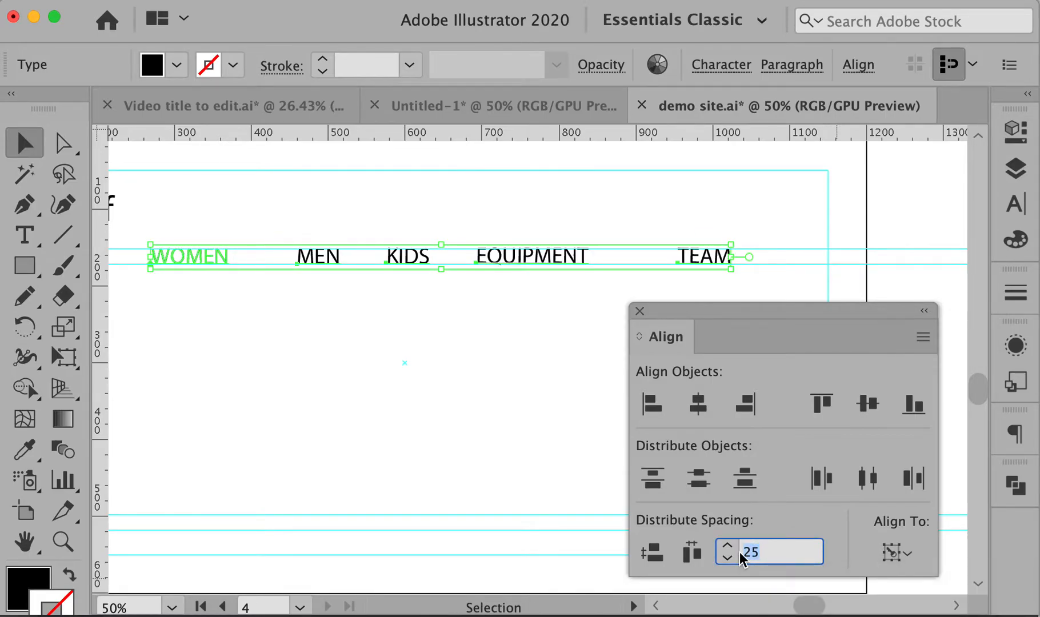
pyautogui.click(692, 553)
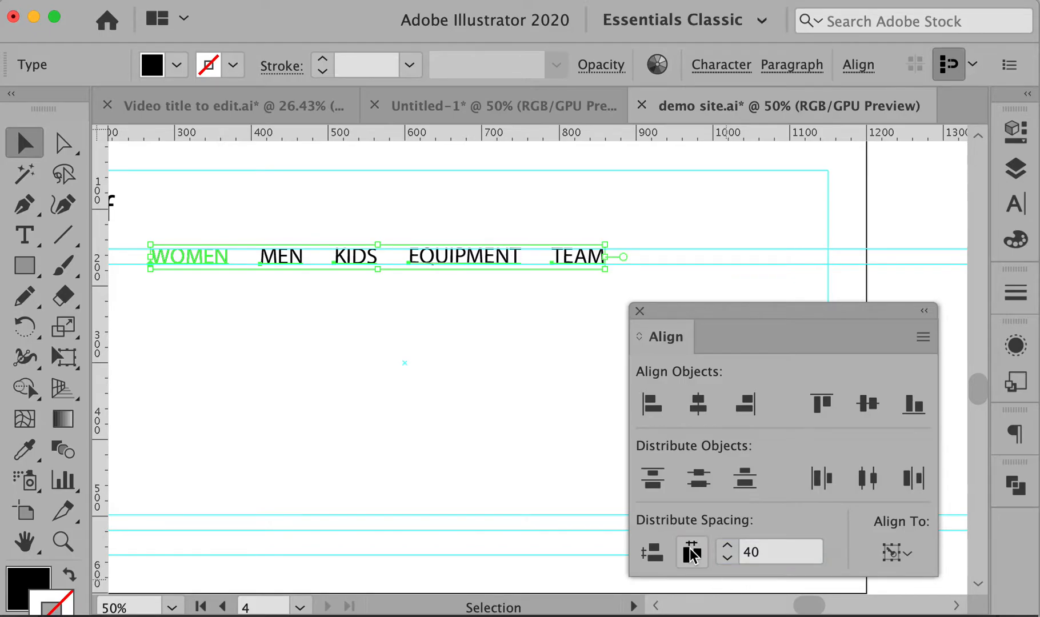
pyautogui.click(743, 552)
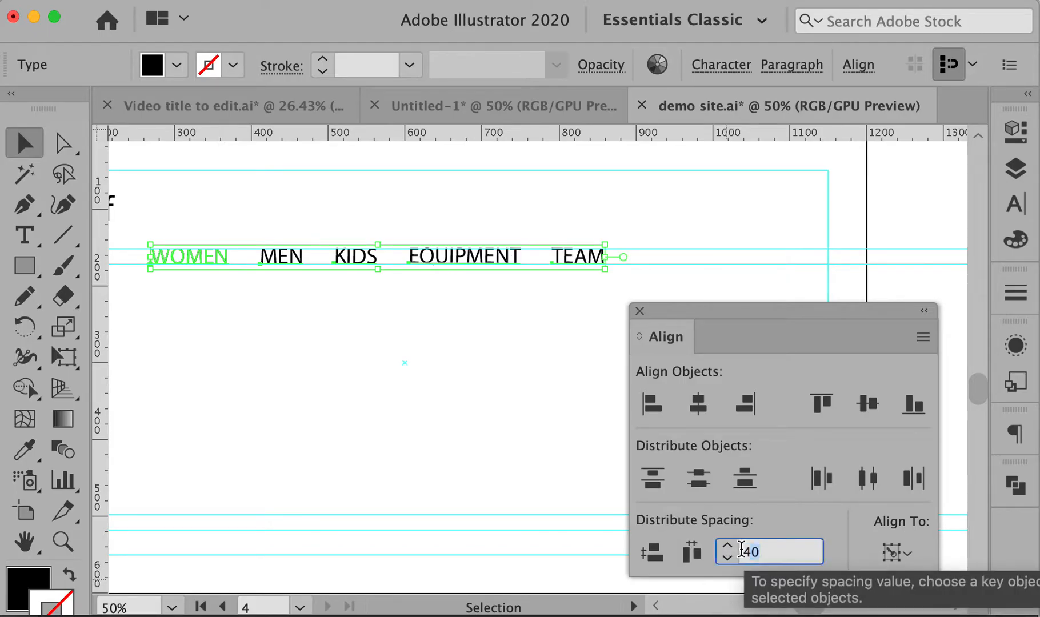
pyautogui.click(699, 553)
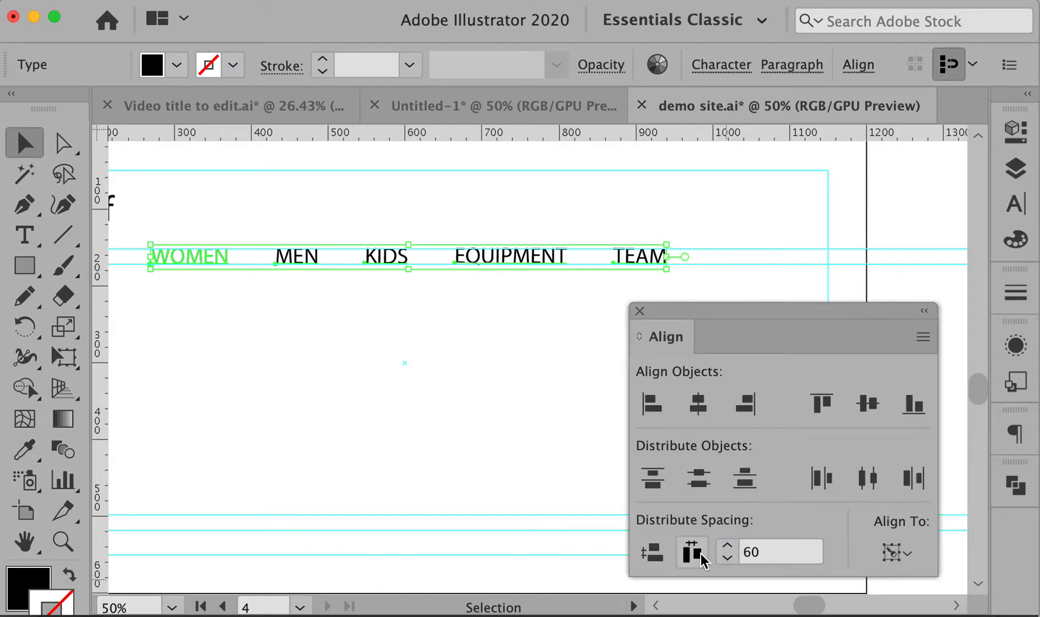
# Deselect the labels, dock the Align panel, and check the surf stuff header
pyautogui.click(496, 352)
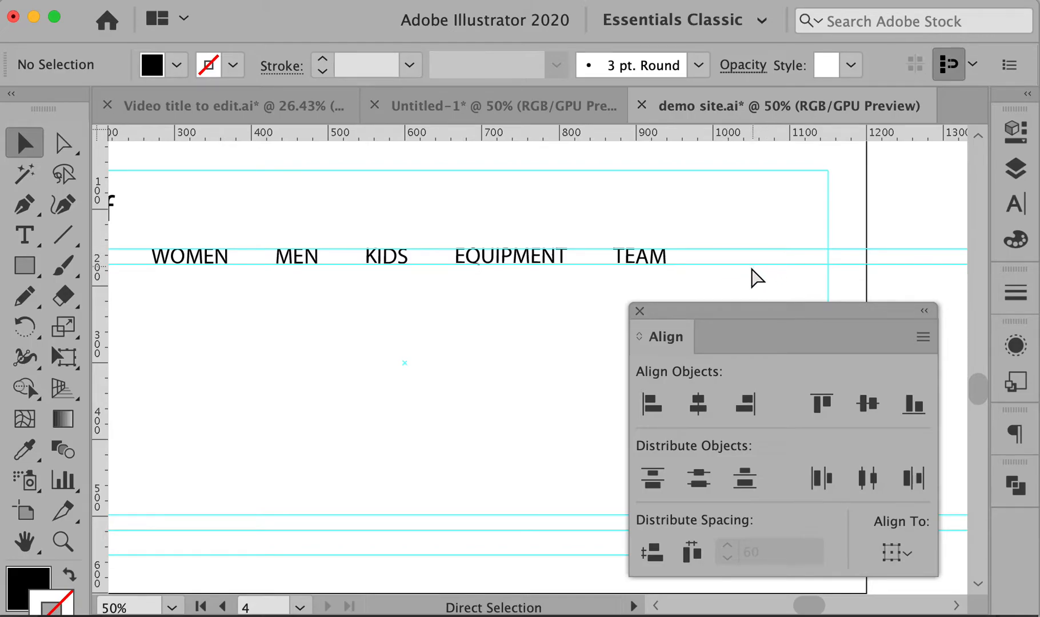
pyautogui.moveTo(380, 337); pyautogui.dragTo(341, 306)
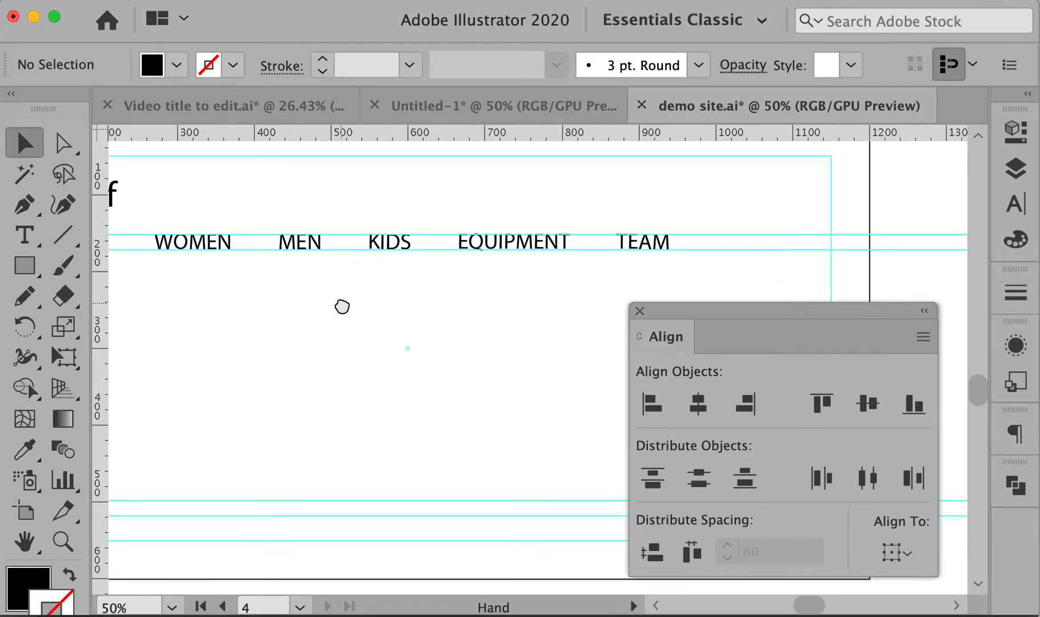
pyautogui.moveTo(665, 331); pyautogui.dragTo(1007, 543)
pyautogui.moveTo(511, 308); pyautogui.dragTo(558, 337)
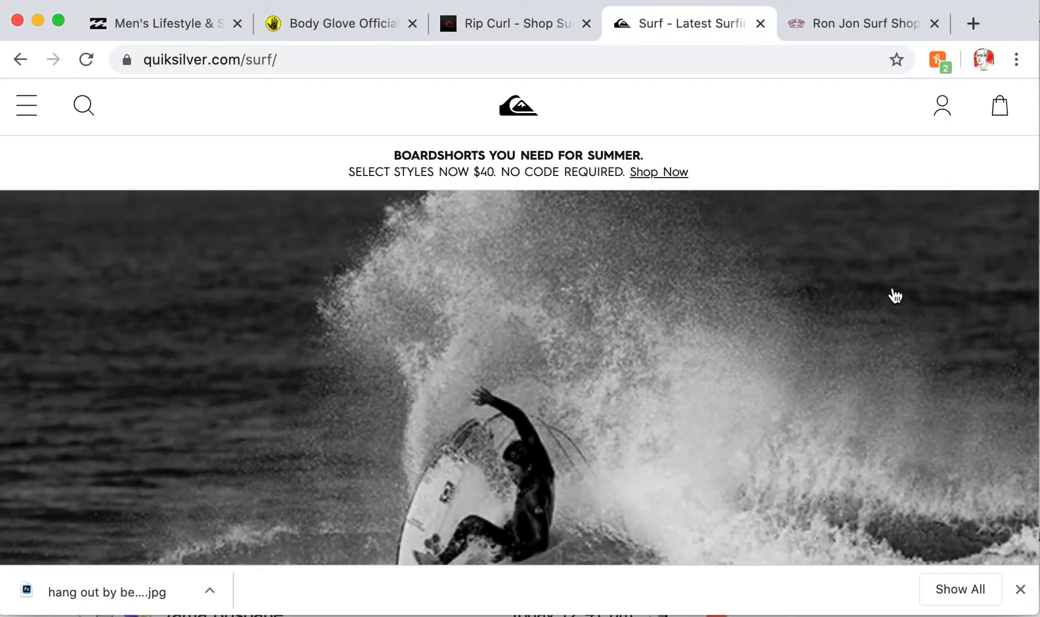
# Search Google for 'SOCIAL MEDIA ICONS' in a new tab
pyautogui.click(973, 23)
pyautogui.write('SOCIAL MEDIA IC')
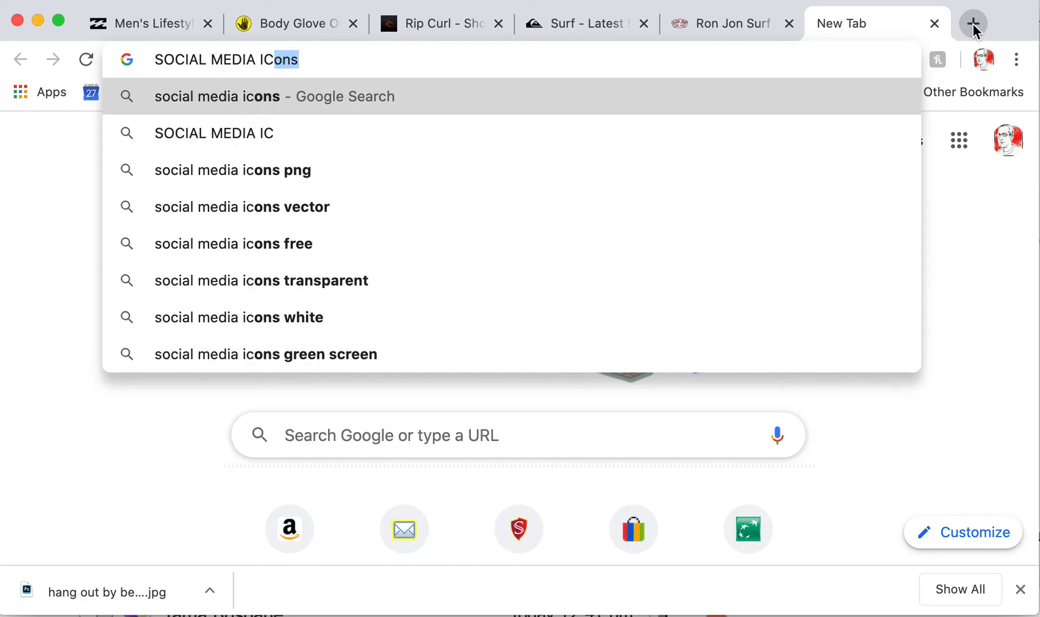
pyautogui.write('ONS')
pyautogui.press('Return')
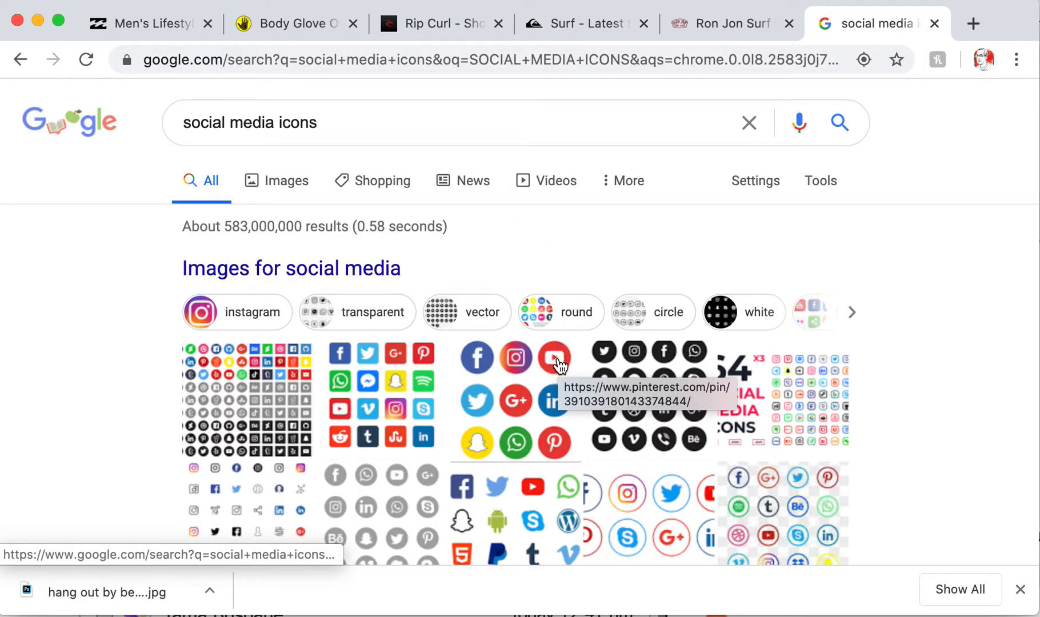
pyautogui.scroll(-5, 559, 361)
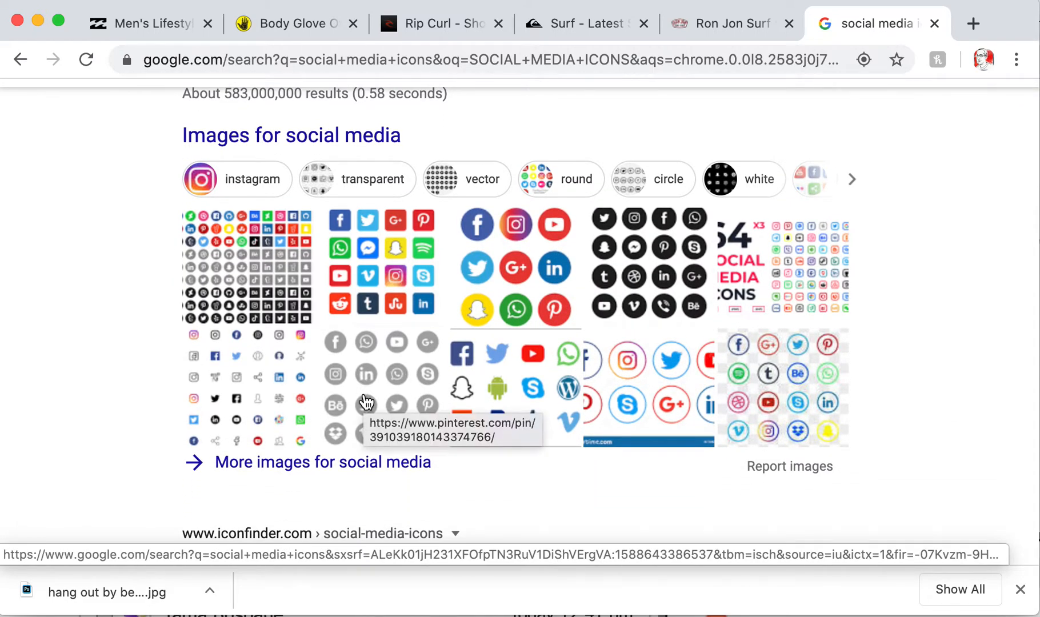
pyautogui.scroll(5, 367, 403)
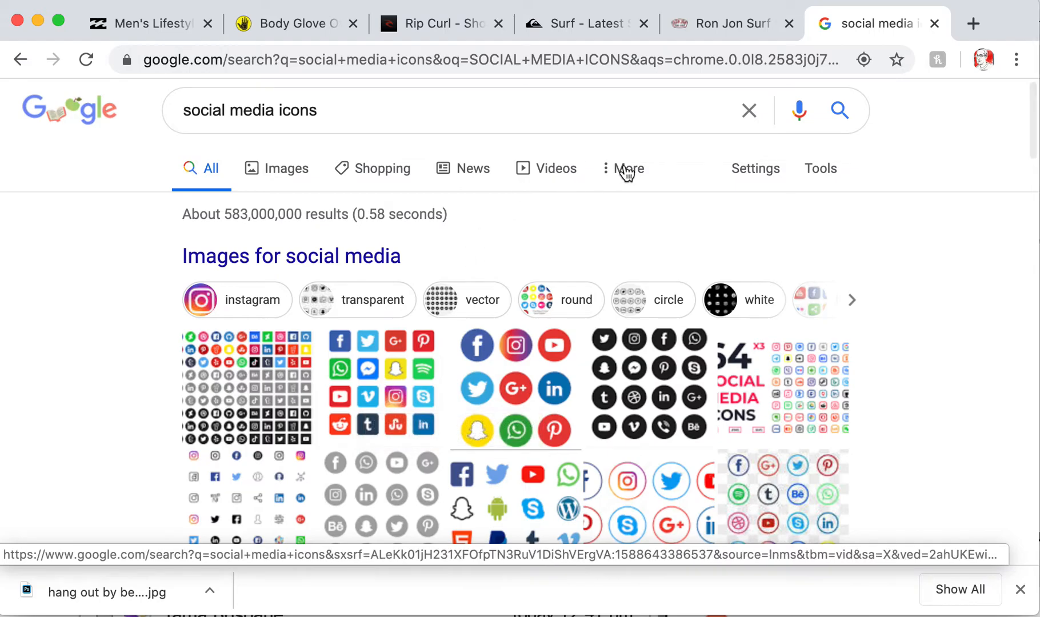
# Switch to image results filtered to Large size
pyautogui.click(828, 177)
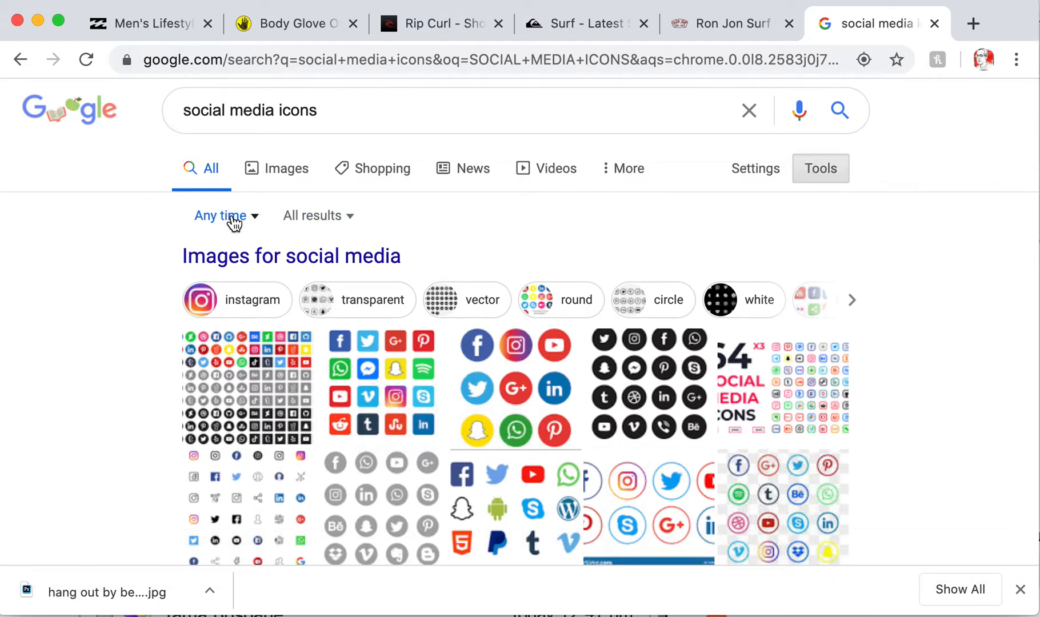
pyautogui.click(280, 170)
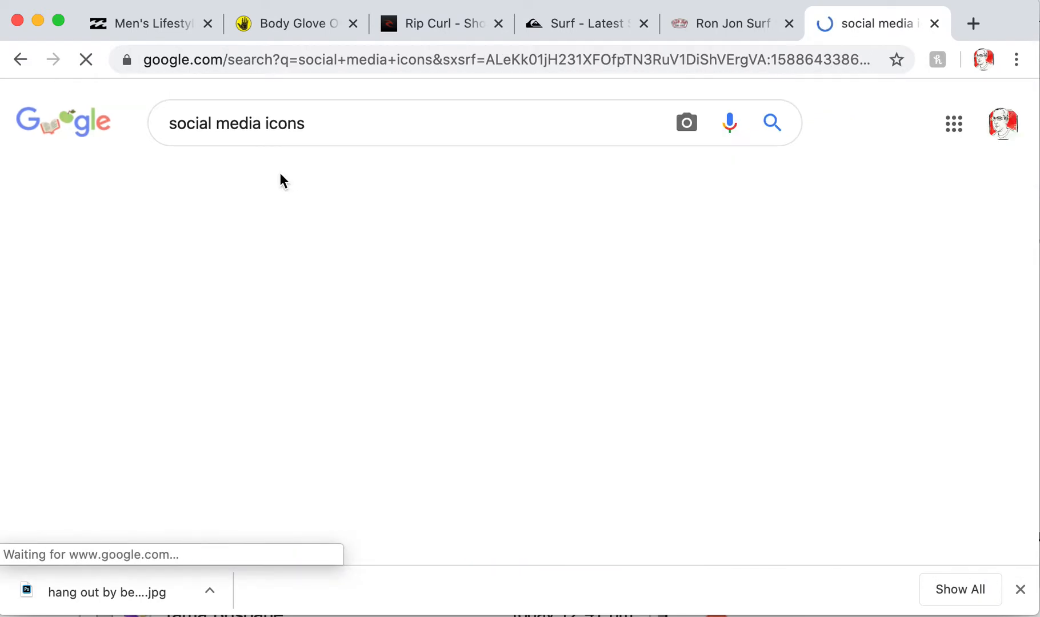
pyautogui.click(772, 171)
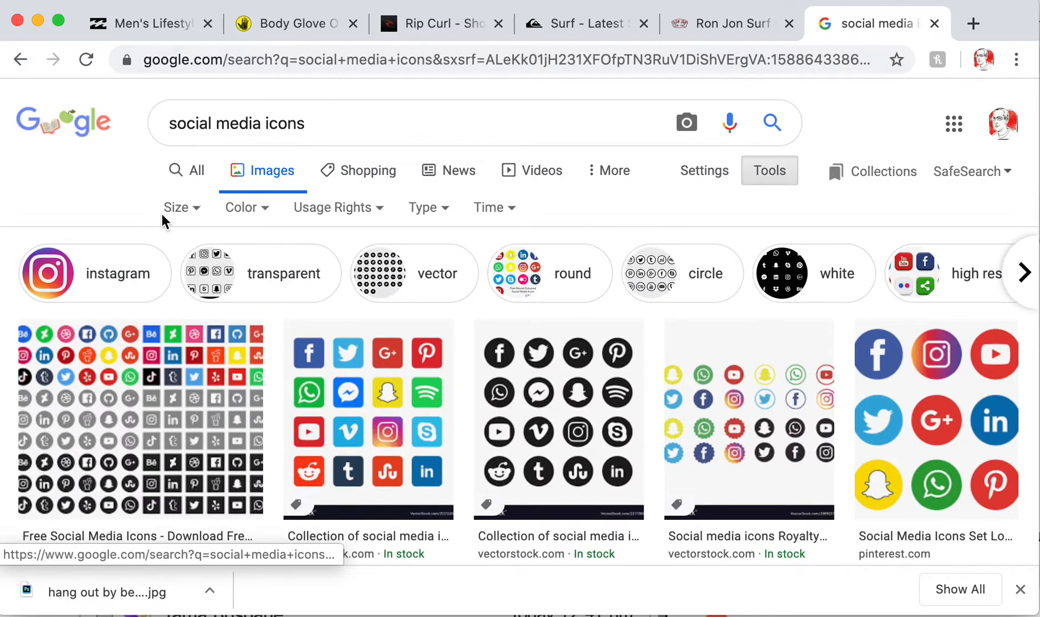
pyautogui.click(182, 208)
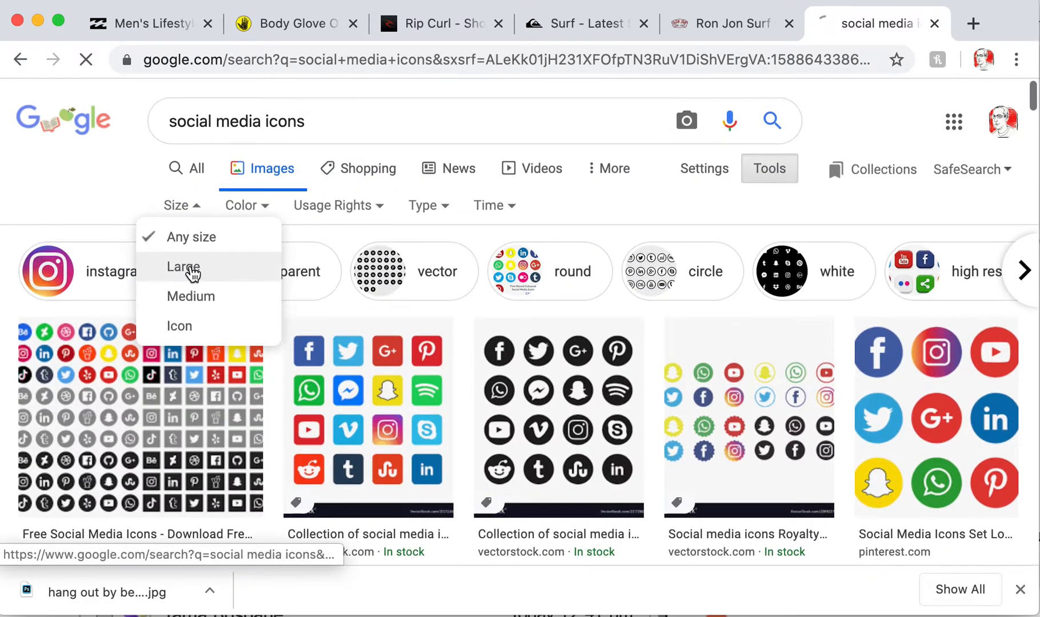
pyautogui.click(184, 268)
pyautogui.scroll(-1, 273, 326)
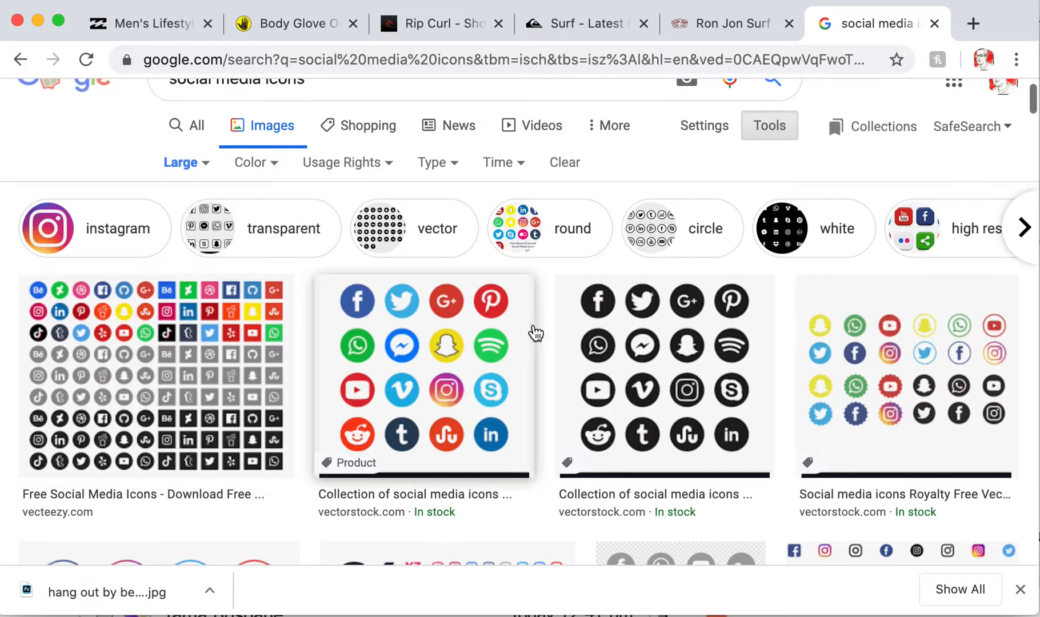
# Preview the black round icon set and copy the image
pyautogui.click(723, 357)
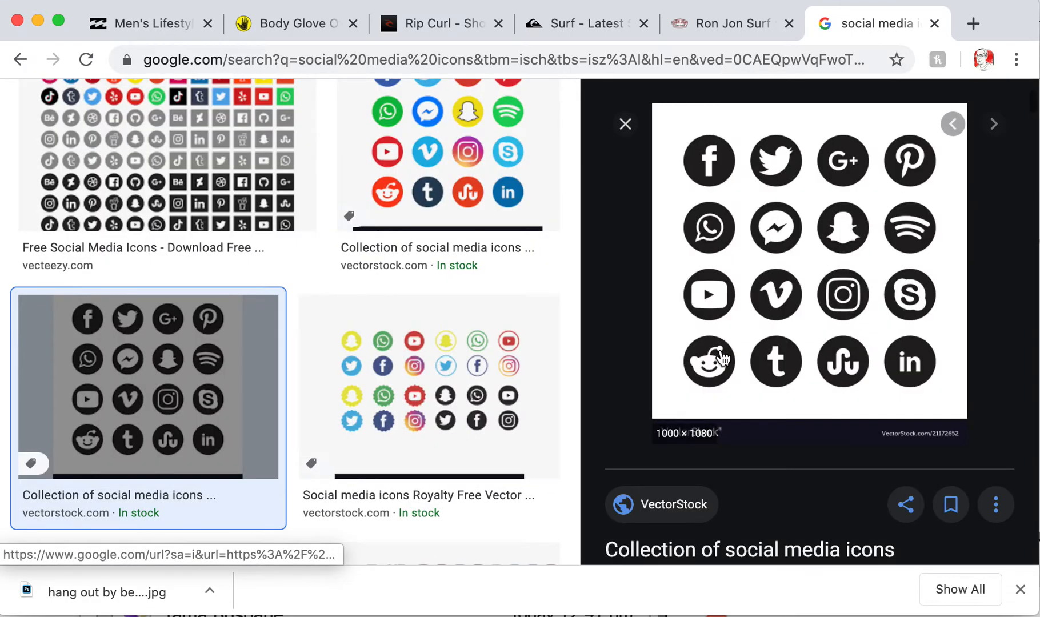
pyautogui.rightClick(884, 267)
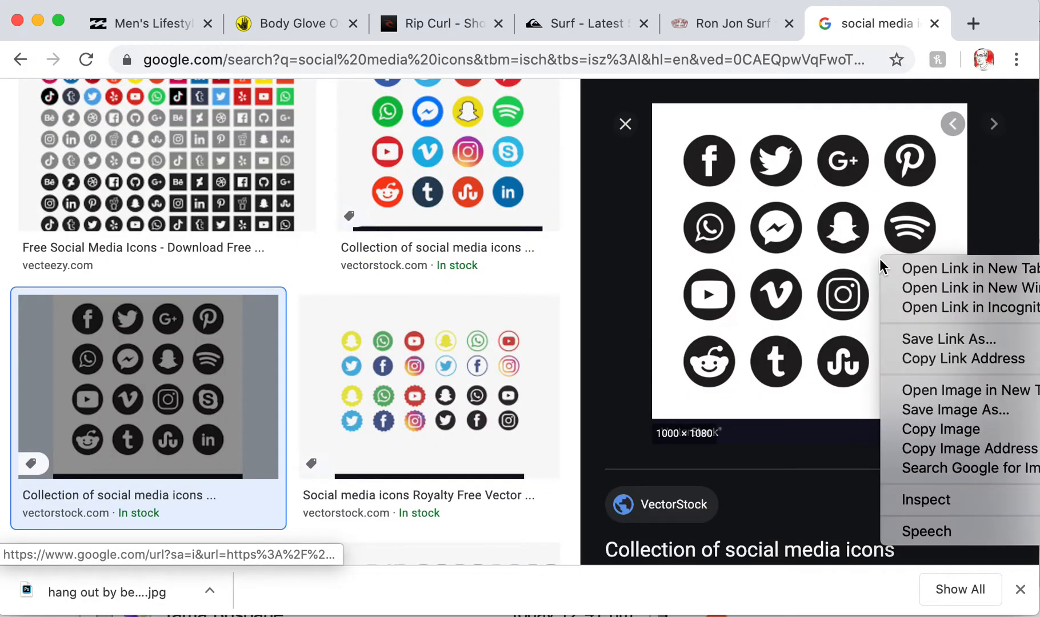
pyautogui.click(949, 432)
# Paste the copied icon set into a new Photoshop document
pyautogui.press('super+Tab')
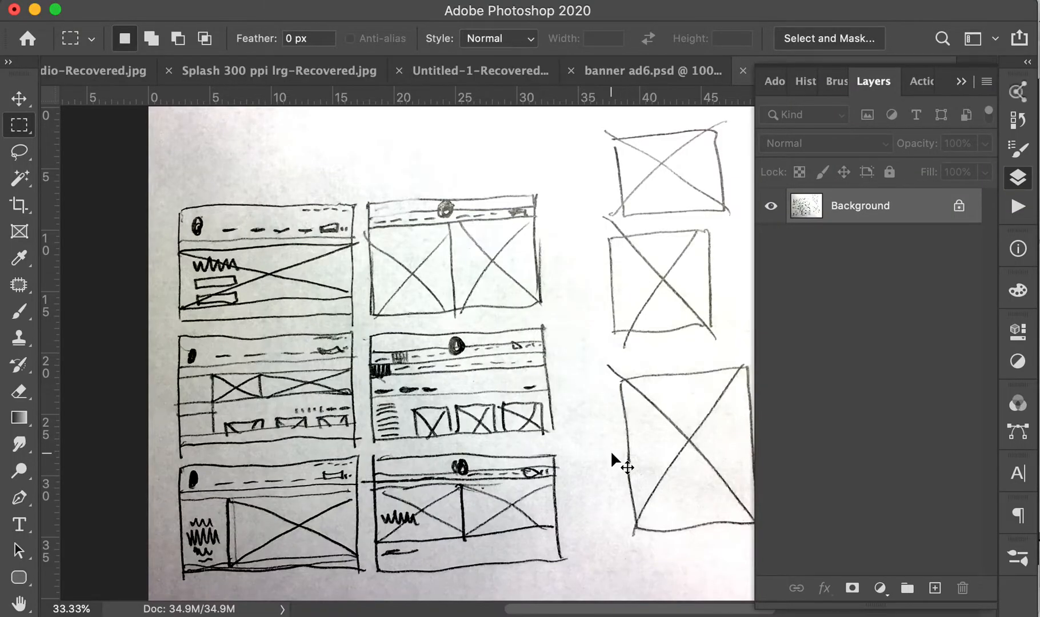
pyautogui.press('super+n')
pyautogui.press('Return')
pyautogui.press('super+v')
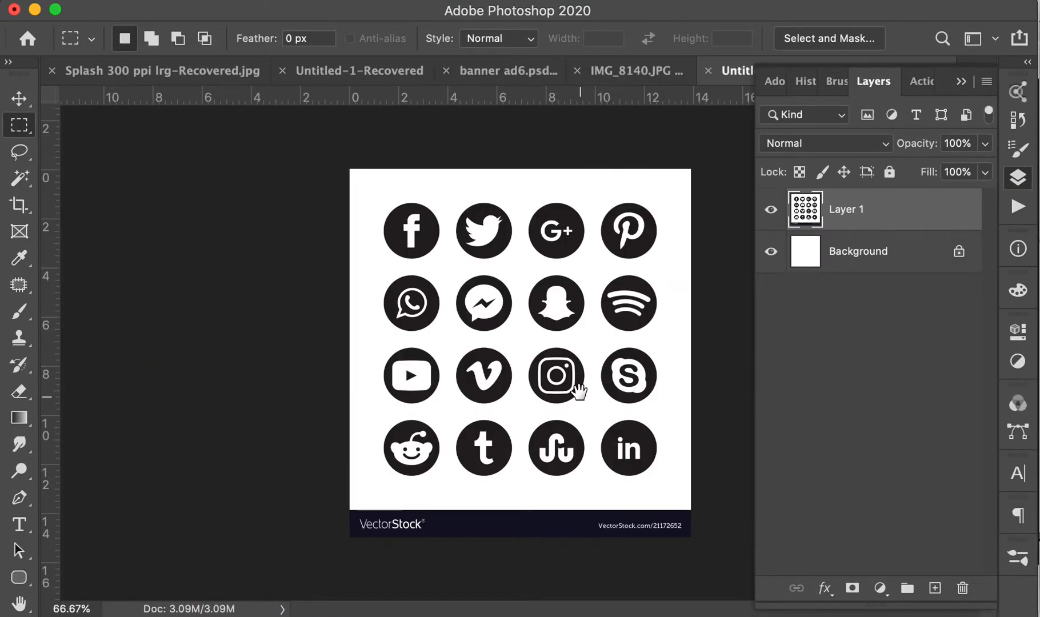
# Crop off the VectorStock footer, duplicate the layer, and select the whole canvas
pyautogui.press('c')
pyautogui.moveTo(532, 548); pyautogui.dragTo(527, 517)
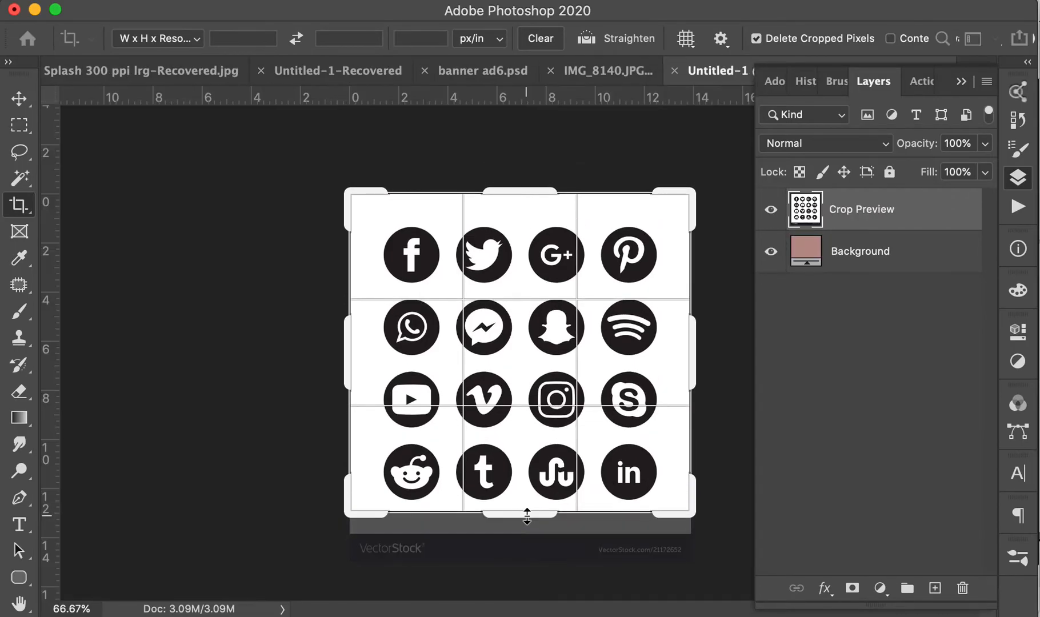
pyautogui.press('Return')
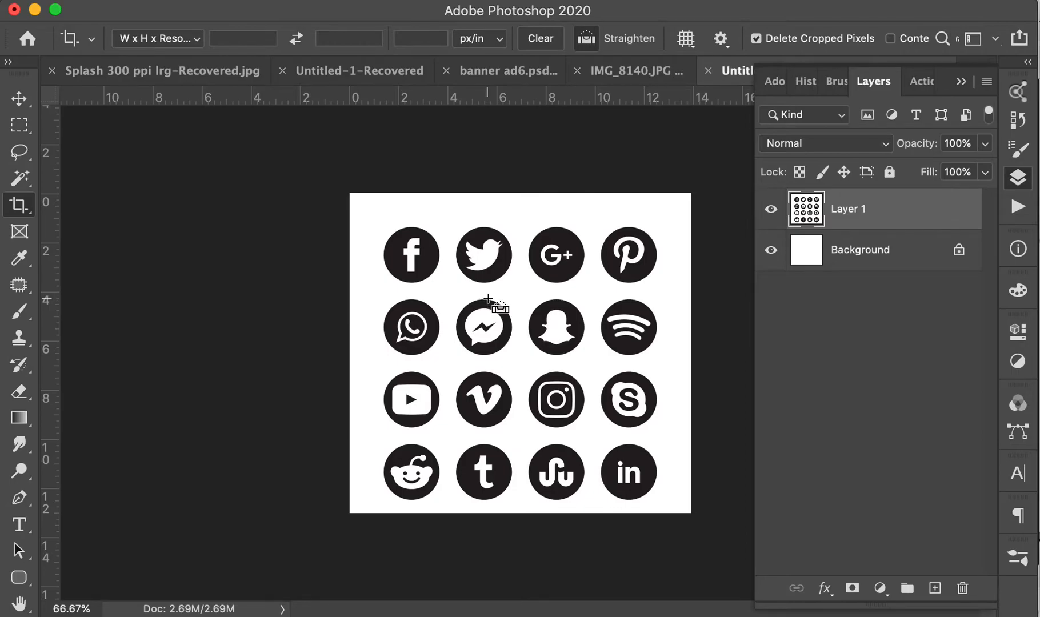
pyautogui.press('super+j')
pyautogui.press('super+a')
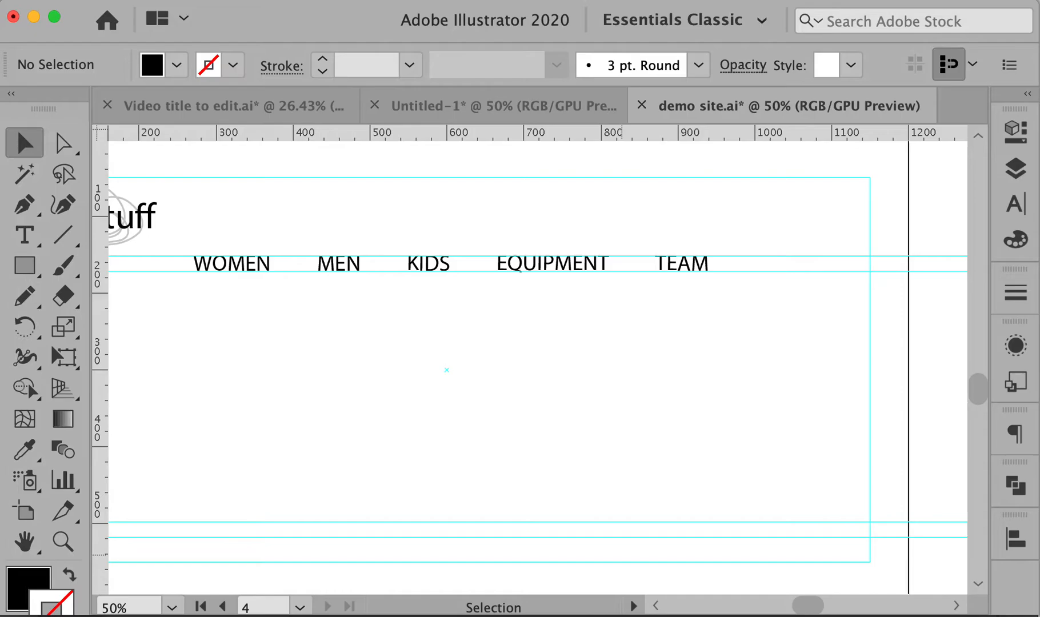
# Paste the social icons image into empty canvas and position it beside the artboard
pyautogui.hscroll(15, 425, 304)
pyautogui.moveTo(550, 358); pyautogui.dragTo(328, 356)
pyautogui.hscroll(-20, 327, 356)
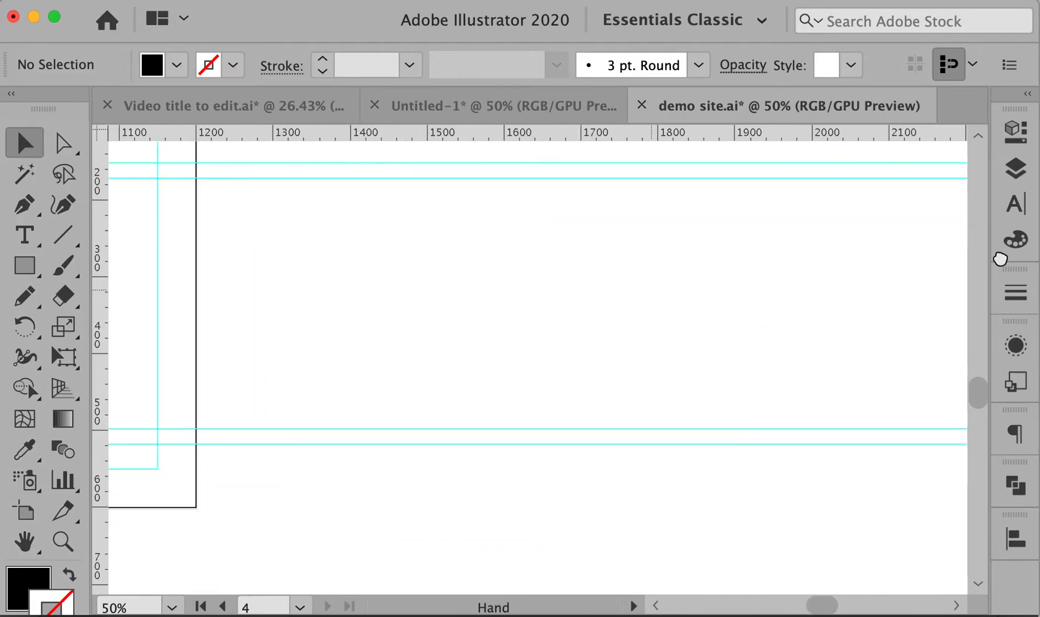
pyautogui.moveTo(771, 439); pyautogui.dragTo(752, 441)
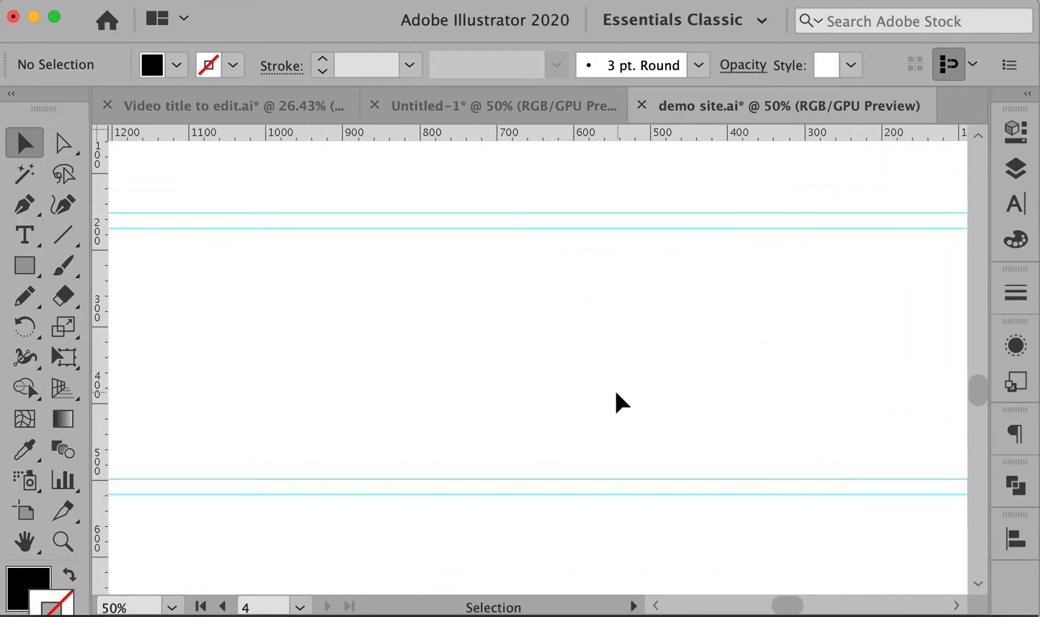
pyautogui.press('super+v')
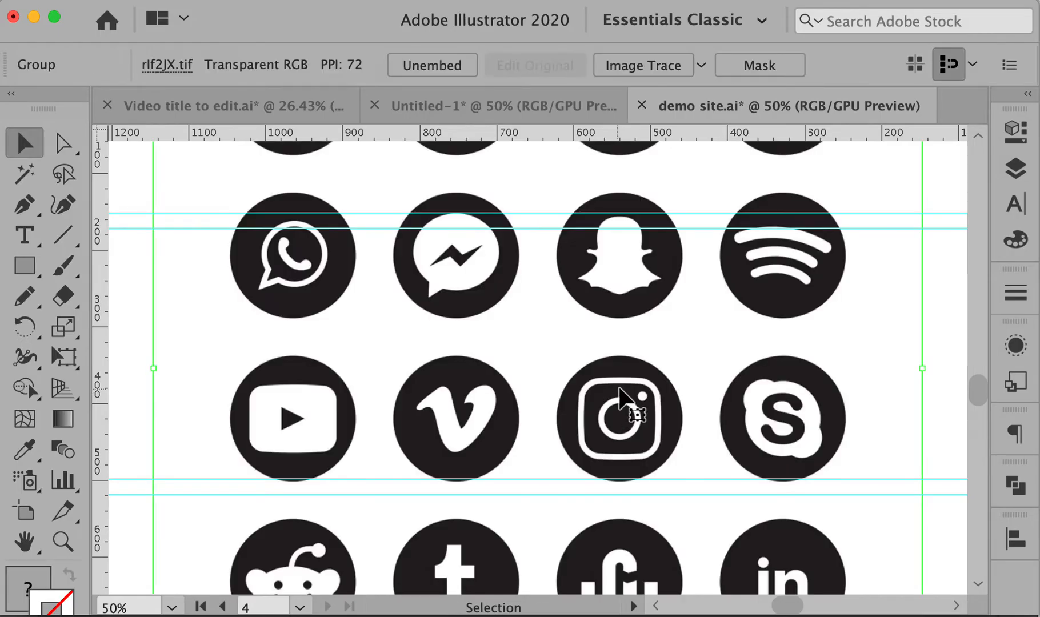
pyautogui.keyDown('alt'); pyautogui.keyDown('super'); pyautogui.click(622, 394); pyautogui.keyUp('super'); pyautogui.keyUp('alt')
pyautogui.keyDown('alt'); pyautogui.keyDown('super'); pyautogui.click(622, 395); pyautogui.keyUp('super'); pyautogui.keyUp('alt')
pyautogui.moveTo(545, 216); pyautogui.dragTo(535, 314)
pyautogui.moveTo(535, 359); pyautogui.dragTo(546, 315)
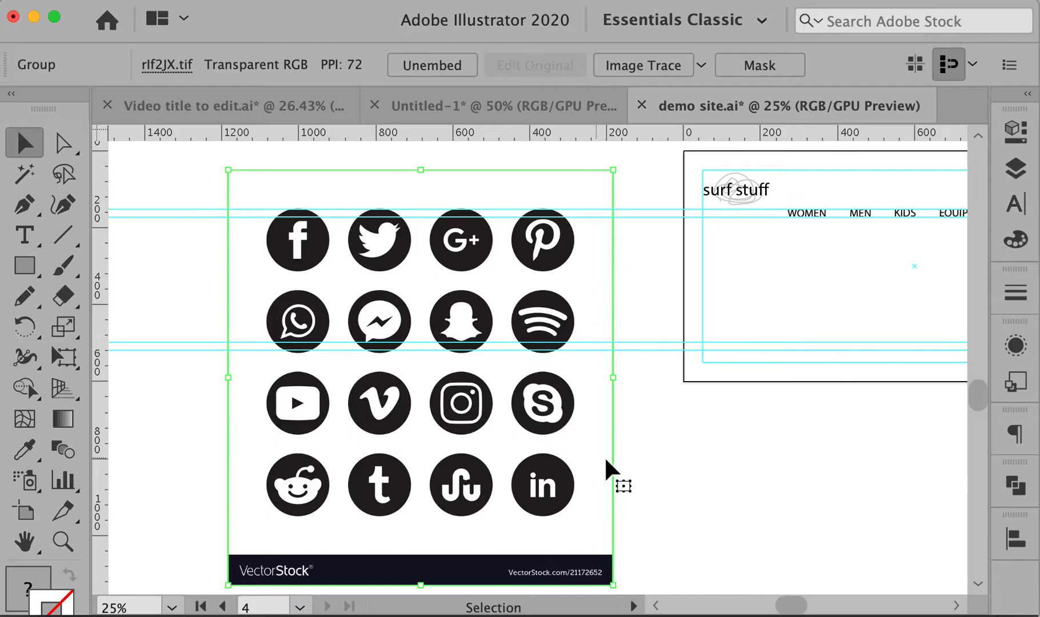
pyautogui.moveTo(613, 448); pyautogui.dragTo(617, 437)
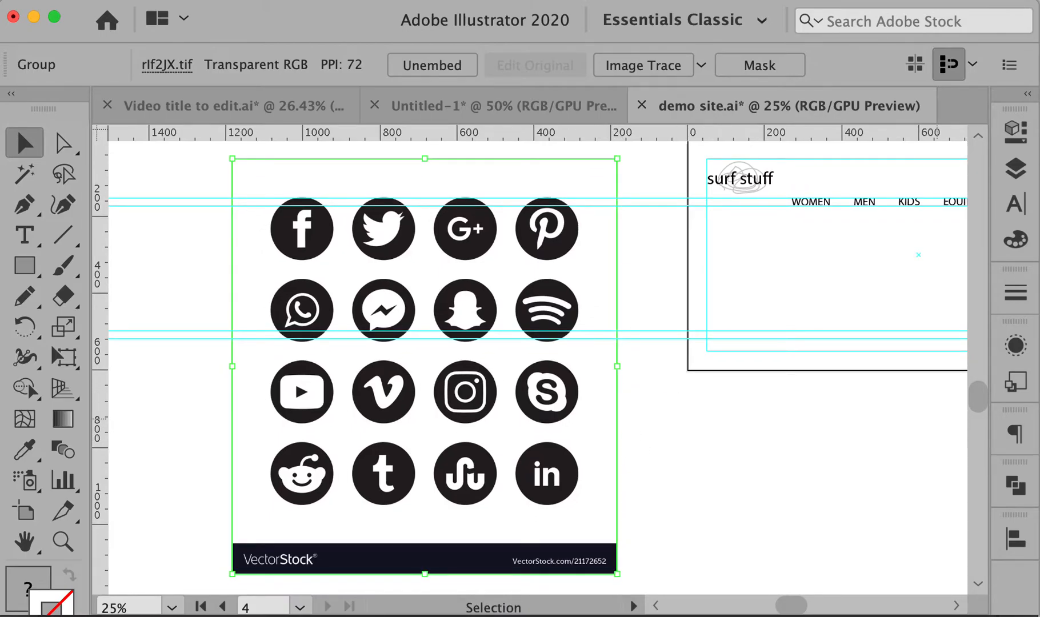
# Float the image's Properties panel and try the Image Trace Black and White Logo preset
pyautogui.click(1016, 130)
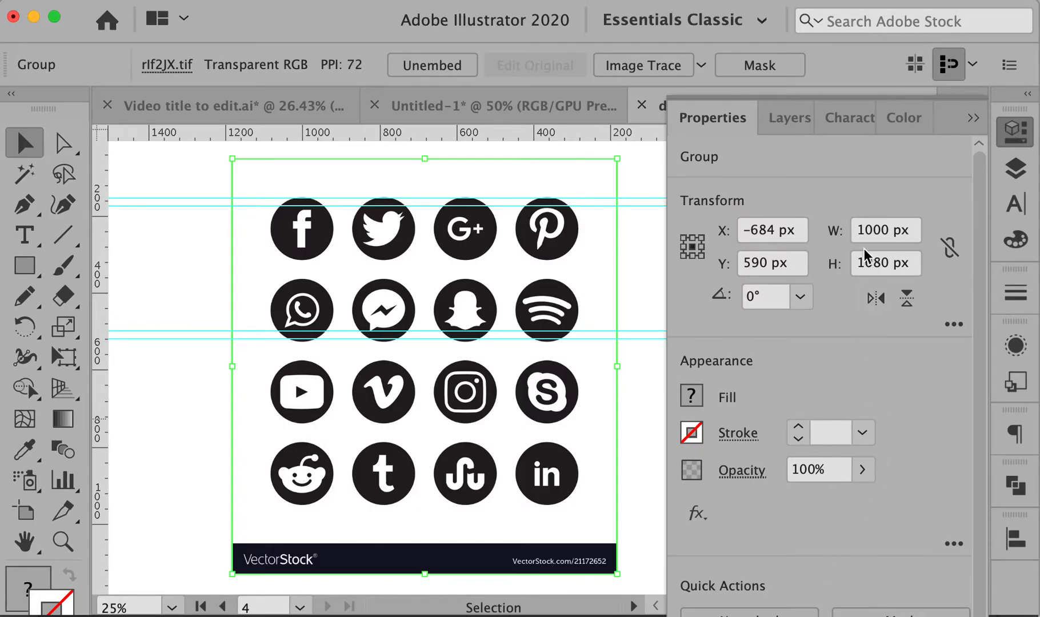
pyautogui.moveTo(728, 114); pyautogui.dragTo(719, 22)
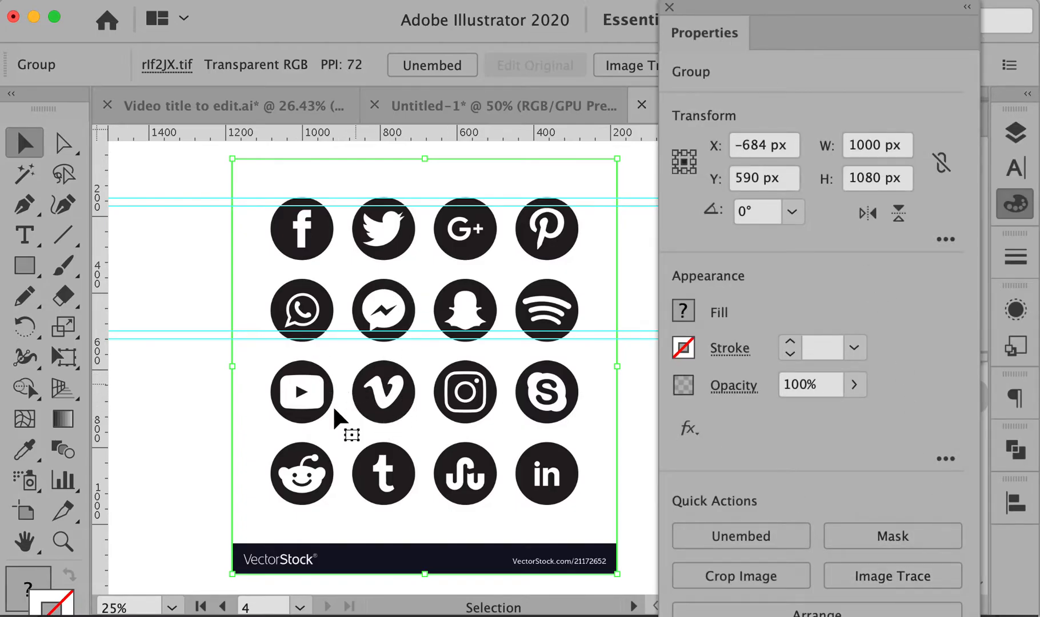
pyautogui.click(890, 575)
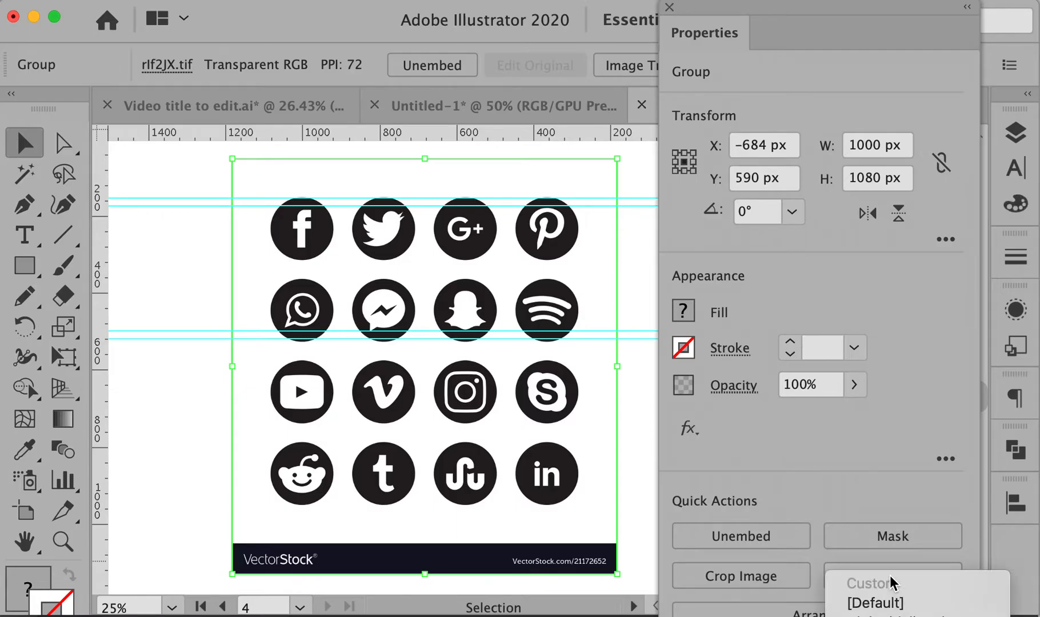
pyautogui.click(879, 566)
pyautogui.press('Escape')
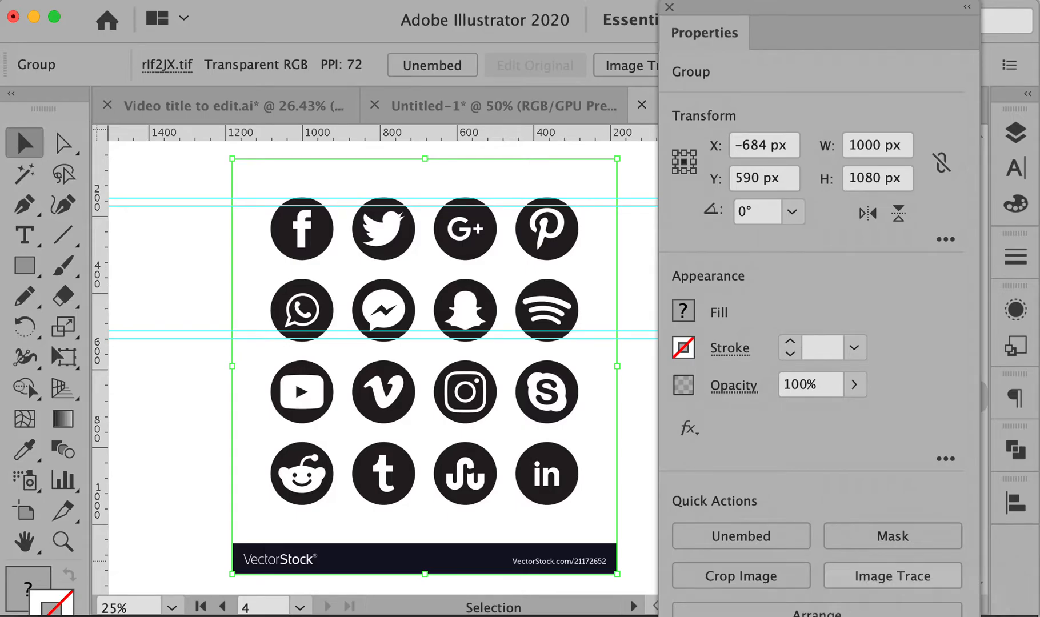
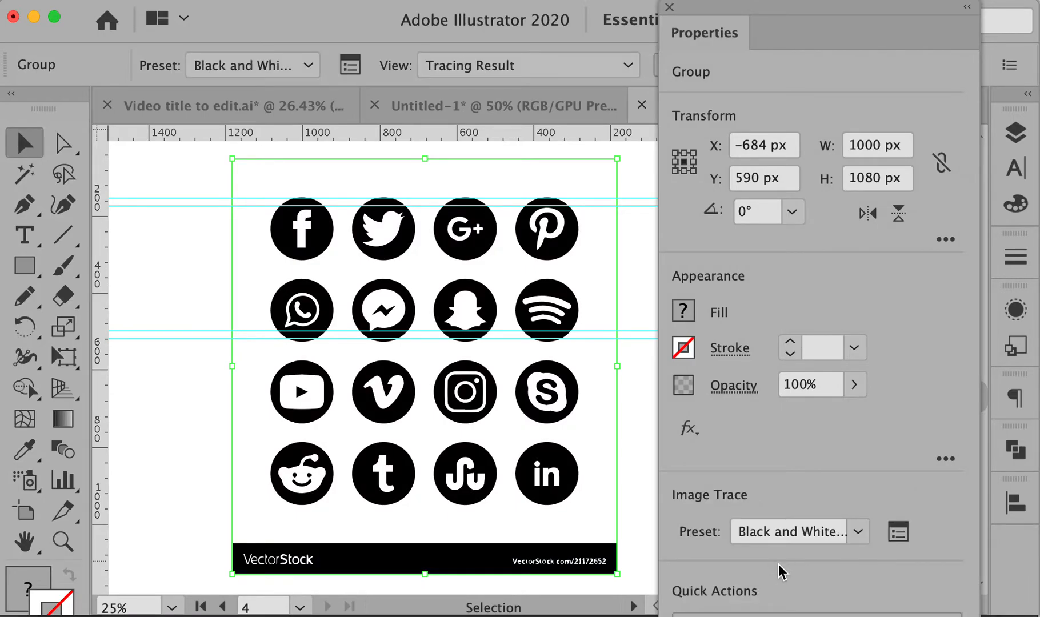
# Expand the traced icon sheet into vector paths, undoing two trial deletions
pyautogui.click(818, 616)
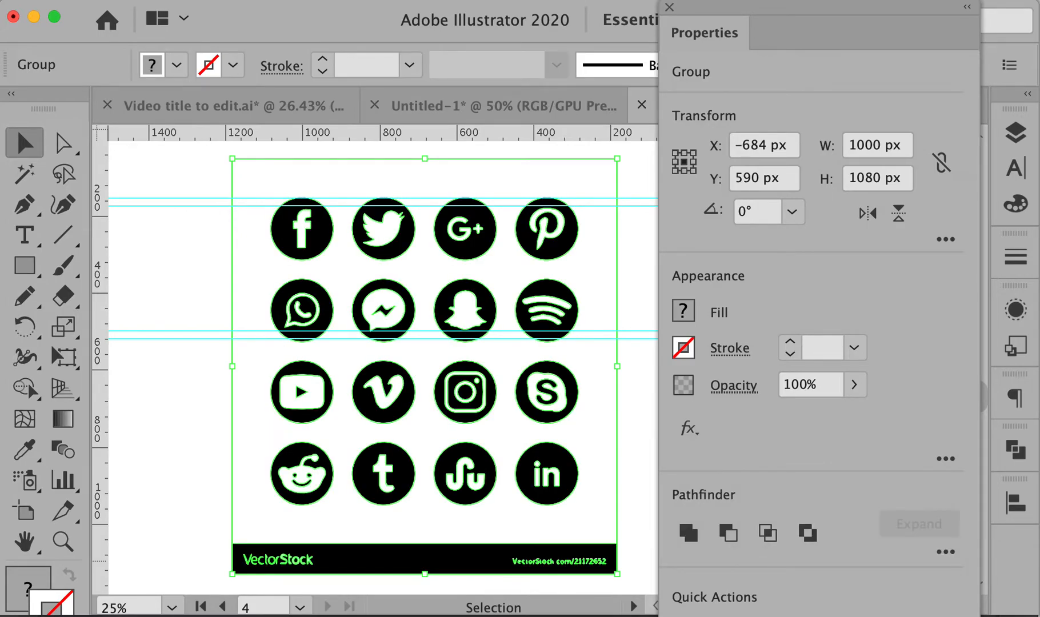
pyautogui.click(190, 289)
pyautogui.moveTo(189, 293); pyautogui.dragTo(422, 342)
pyautogui.press('Delete')
pyautogui.press('super+z')
pyautogui.click(207, 292)
pyautogui.click(250, 280)
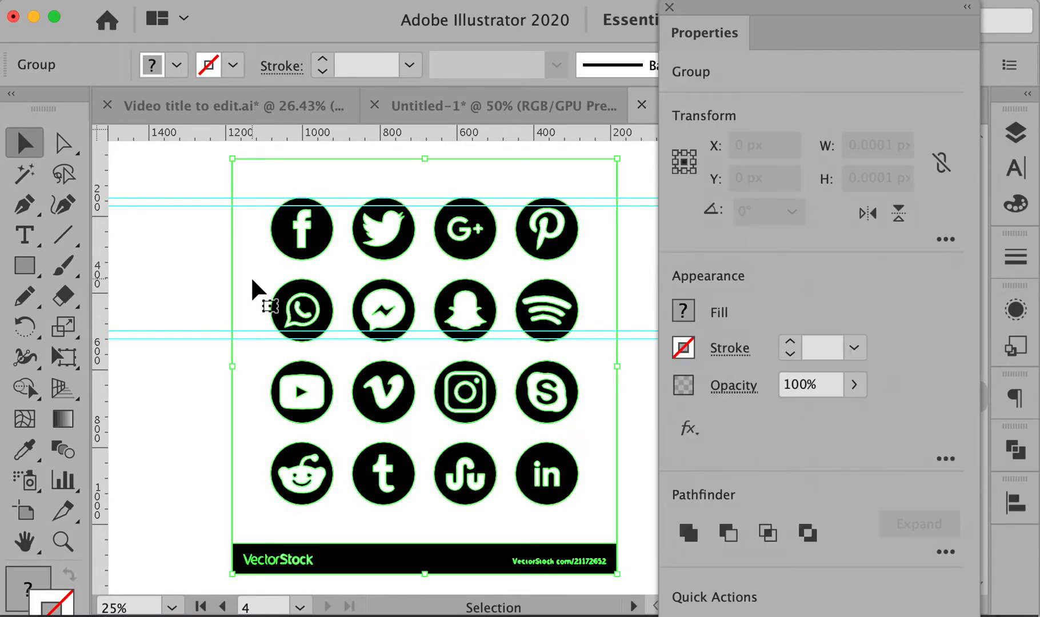
pyautogui.press('Delete')
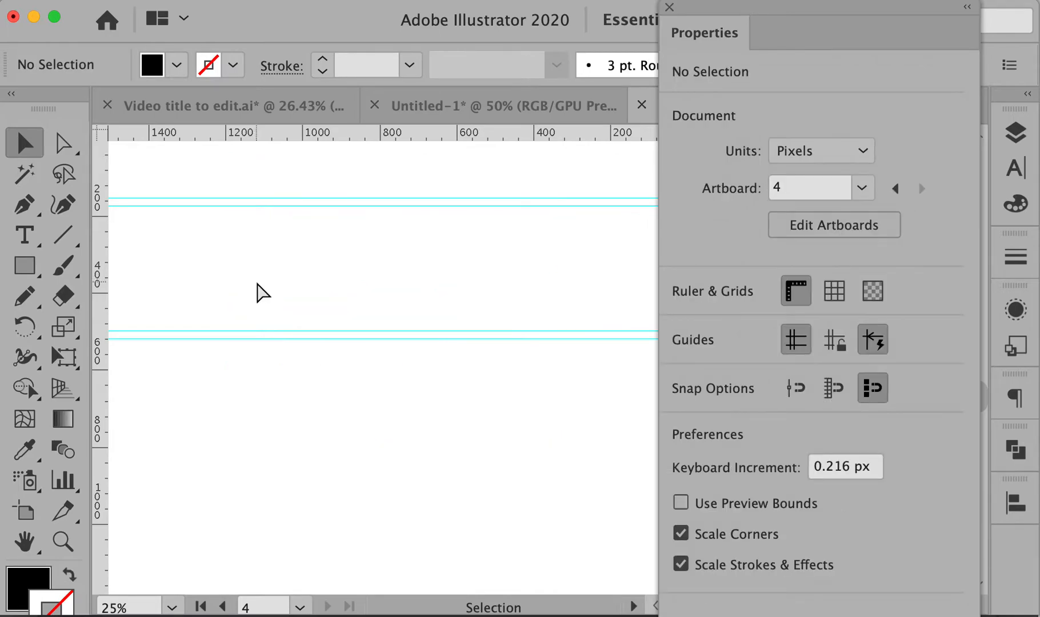
pyautogui.press('super+z')
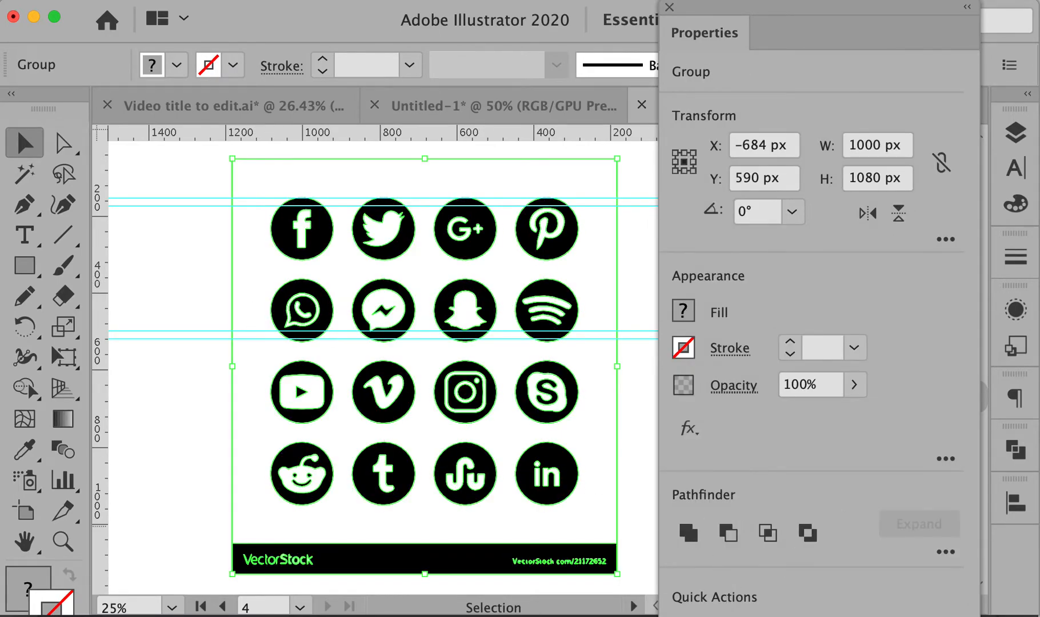
# Ungroup the sheet, then delete its white background and the VectorStock banner
pyautogui.press('super+shift+g')
pyautogui.click(196, 274)
pyautogui.click(230, 276)
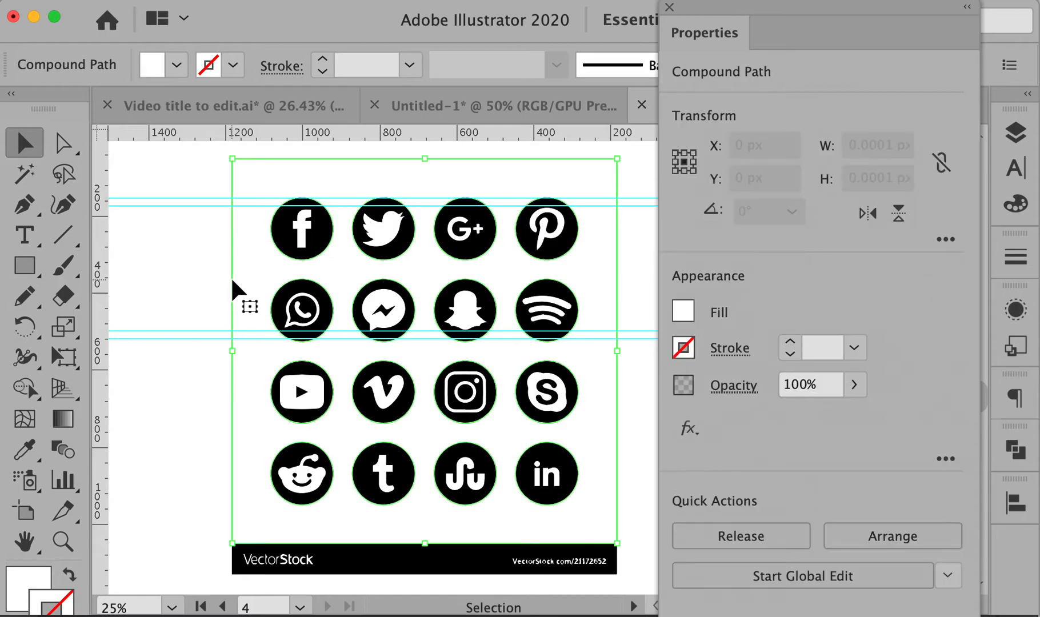
pyautogui.press('Delete')
pyautogui.moveTo(204, 519); pyautogui.dragTo(630, 584)
pyautogui.press('Delete')
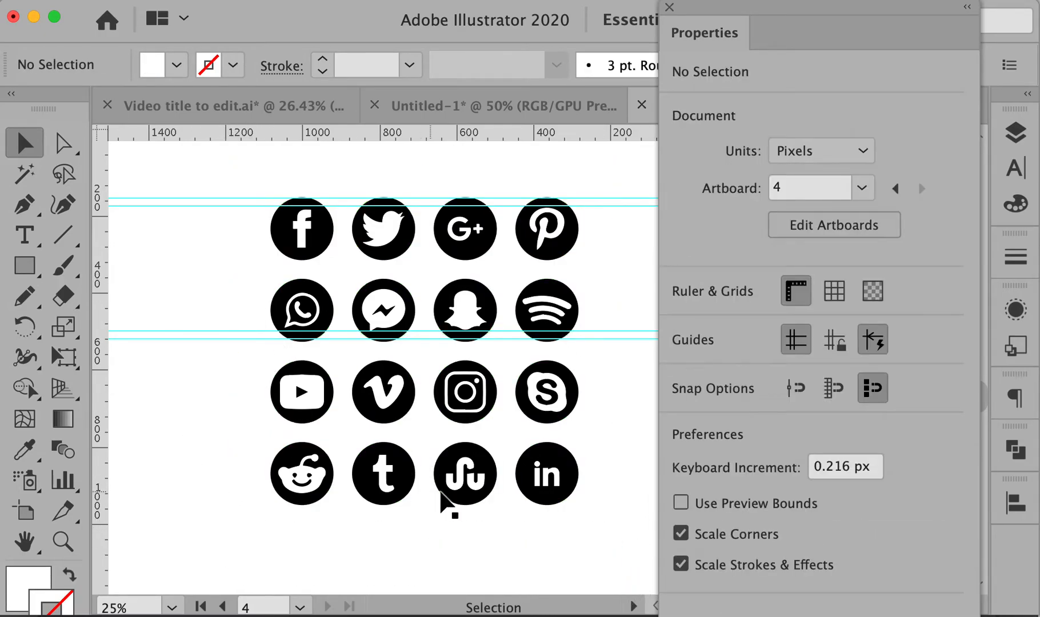
# Delete every icon except YouTube, Snapchat and Instagram, including Vimeo, Skype, Spotify, Pinterest and Facebook
pyautogui.moveTo(586, 434); pyautogui.dragTo(244, 532)
pyautogui.press('Delete')
pyautogui.moveTo(359, 374); pyautogui.dragTo(416, 432)
pyautogui.press('Delete')
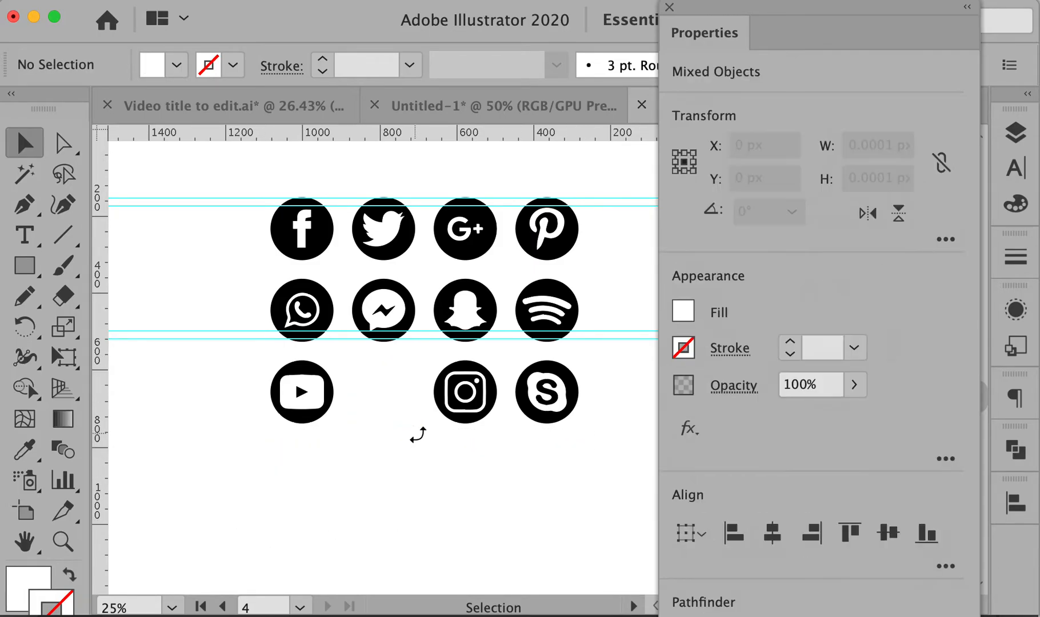
pyautogui.moveTo(524, 364); pyautogui.dragTo(592, 452)
pyautogui.press('Delete')
pyautogui.moveTo(512, 270); pyautogui.dragTo(585, 355)
pyautogui.press('Delete')
pyautogui.moveTo(510, 183); pyautogui.dragTo(593, 263)
pyautogui.press('Delete')
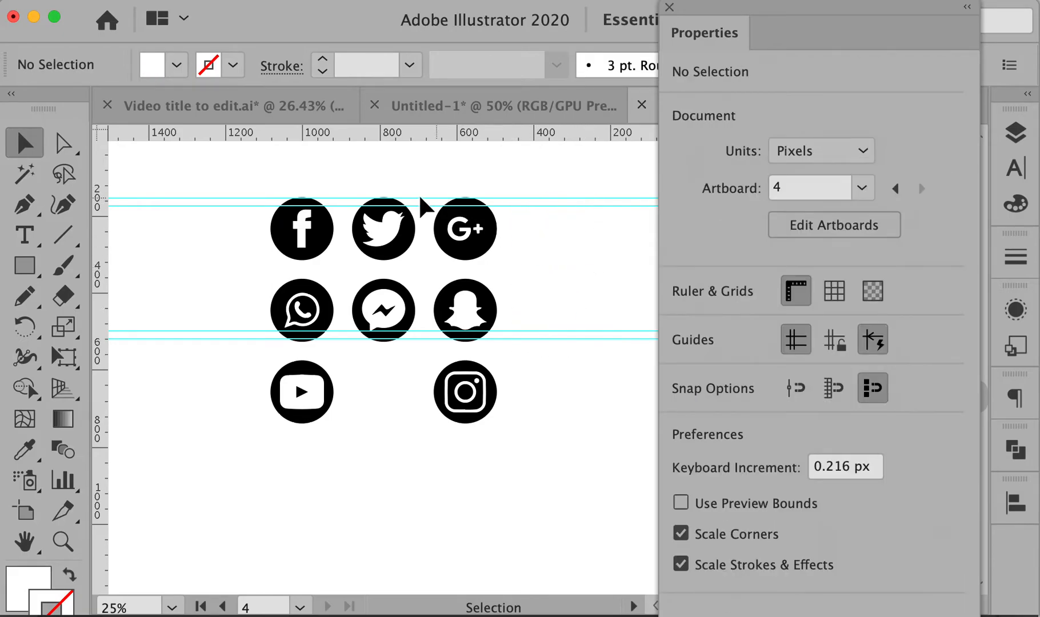
pyautogui.moveTo(244, 193); pyautogui.dragTo(557, 271)
pyautogui.press('Delete')
pyautogui.moveTo(250, 276)
pyautogui.mouseDown()
pyautogui.moveTo(346, 309)
pyautogui.moveTo(418, 352)
pyautogui.mouseUp()
pyautogui.press('Delete')
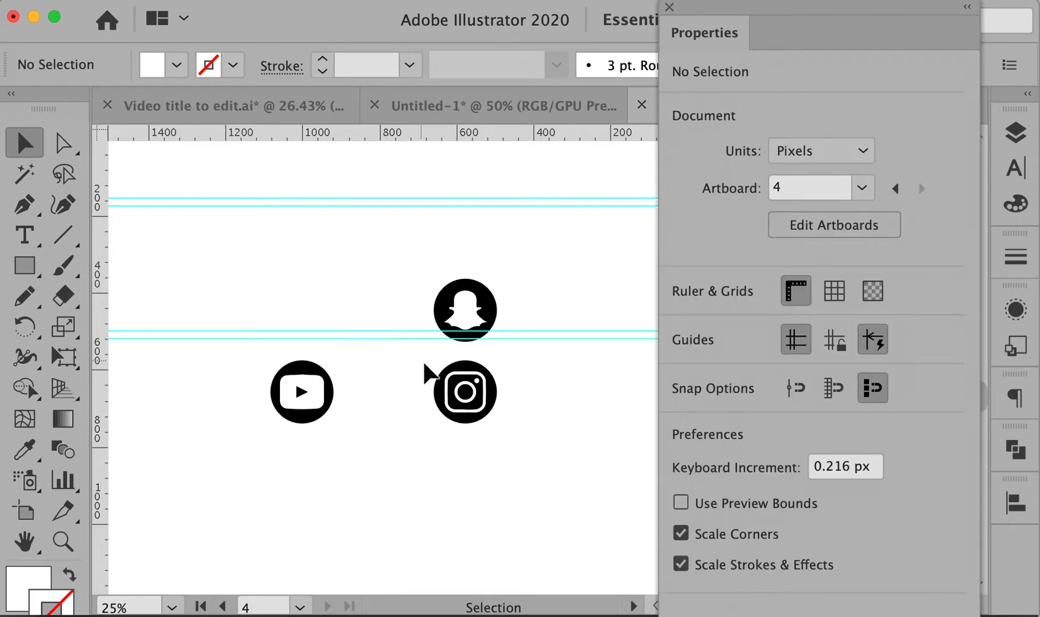
# Move Snapchat between YouTube and Instagram, zoom in, and dock the floating panel
pyautogui.moveTo(439, 269); pyautogui.dragTo(515, 356)
pyautogui.moveTo(470, 309); pyautogui.dragTo(390, 391)
pyautogui.click(238, 354)
pyautogui.press('z')
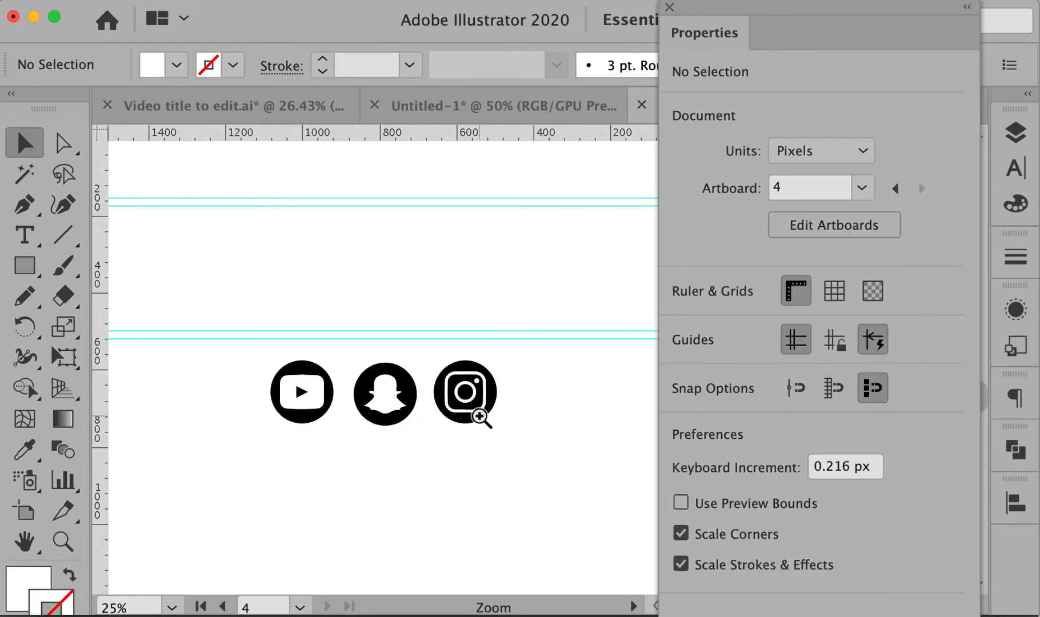
pyautogui.click(465, 418)
pyautogui.scroll(5, 452, 409)
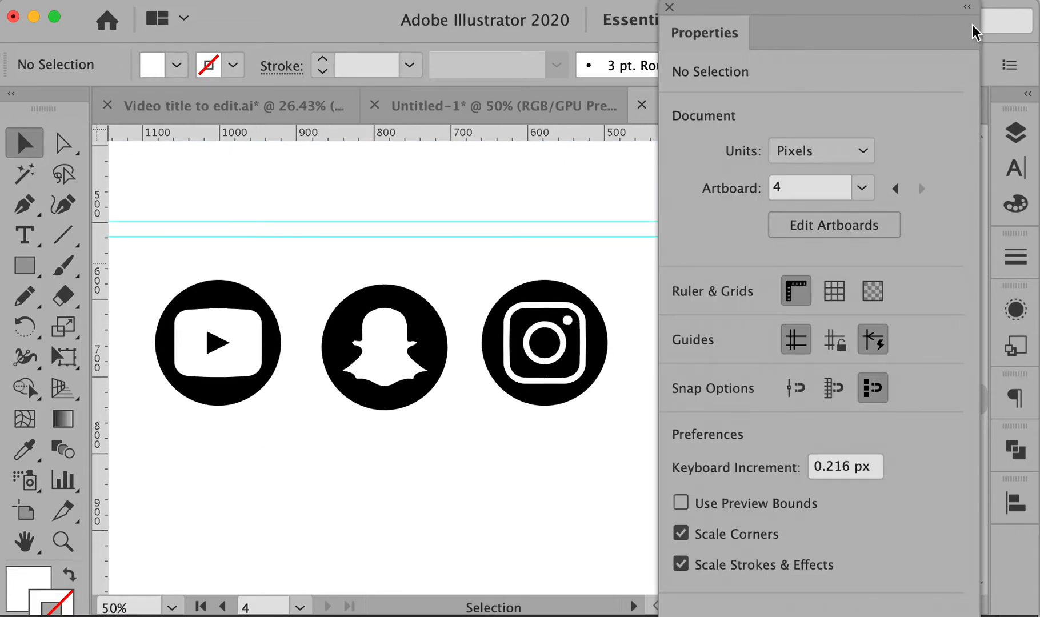
pyautogui.moveTo(693, 13); pyautogui.dragTo(1010, 155)
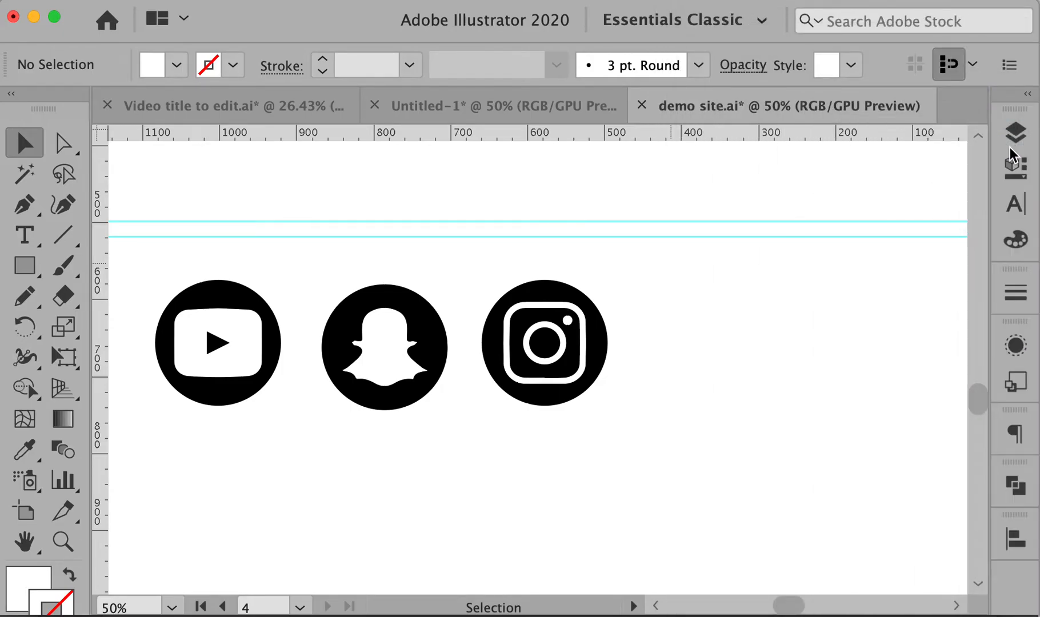
# Group the YouTube, Snapchat and Instagram icons each into its own group
pyautogui.moveTo(206, 293); pyautogui.dragTo(296, 297)
pyautogui.moveTo(200, 264); pyautogui.dragTo(745, 452)
pyautogui.click(723, 394)
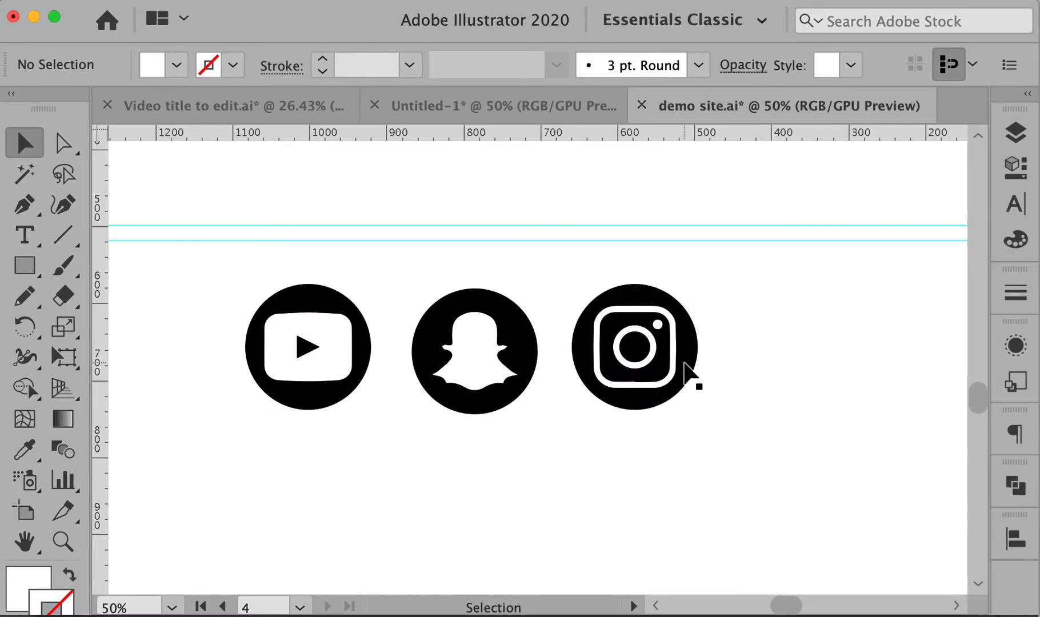
pyautogui.moveTo(205, 257); pyautogui.dragTo(384, 449)
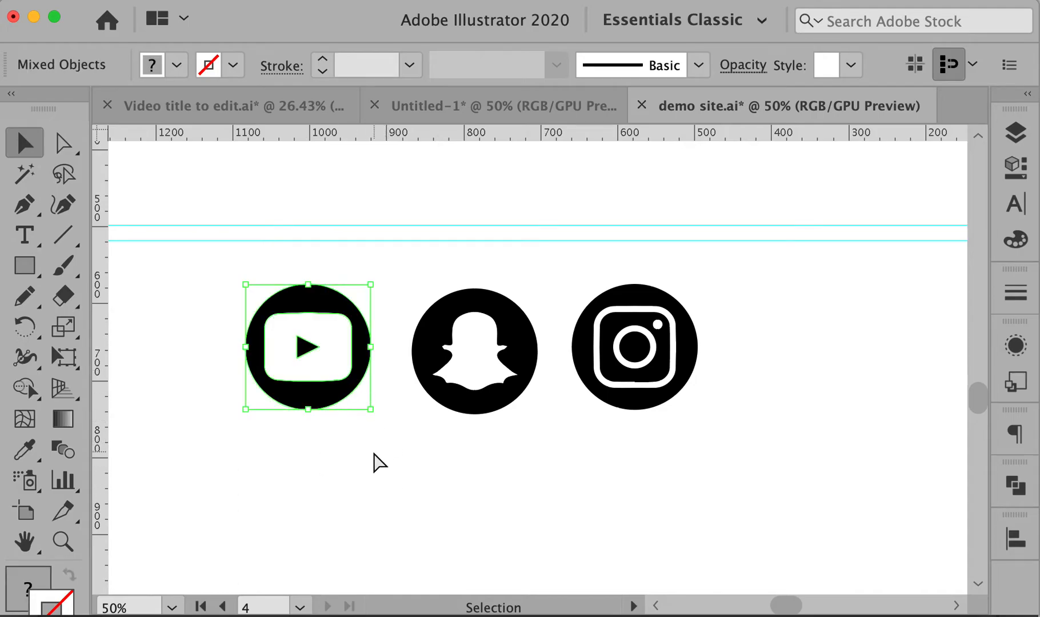
pyautogui.press('super+g')
pyautogui.moveTo(479, 336); pyautogui.dragTo(553, 478)
pyautogui.press('super+g')
pyautogui.moveTo(684, 417); pyautogui.dragTo(711, 471)
pyautogui.press('super+g')
# Select the circle shapes of all three icons with Direct Selection
pyautogui.click(757, 461)
pyautogui.press('a')
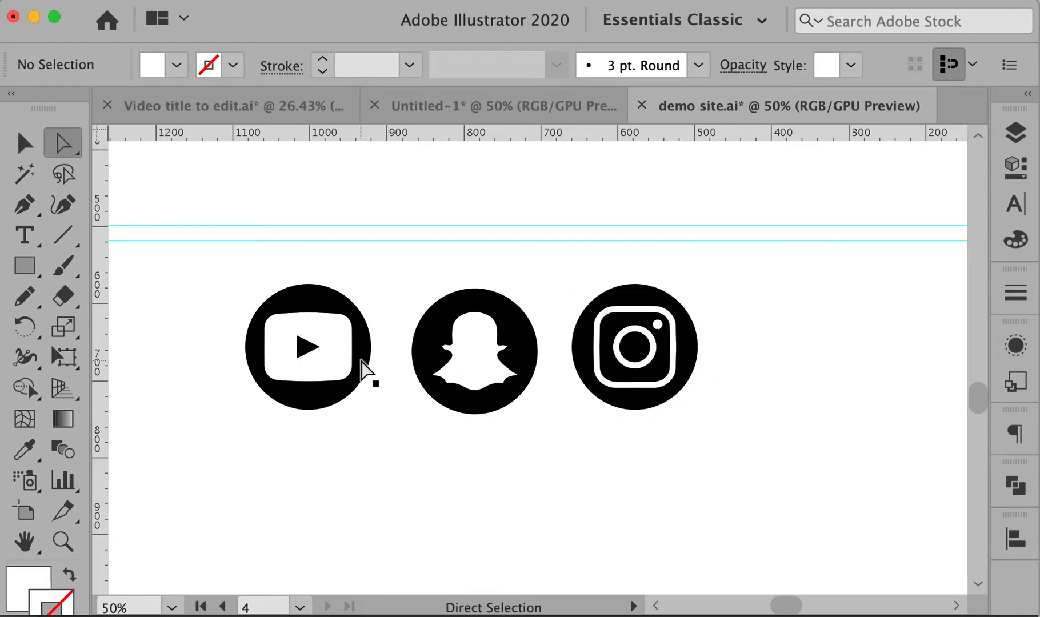
pyautogui.click(319, 304)
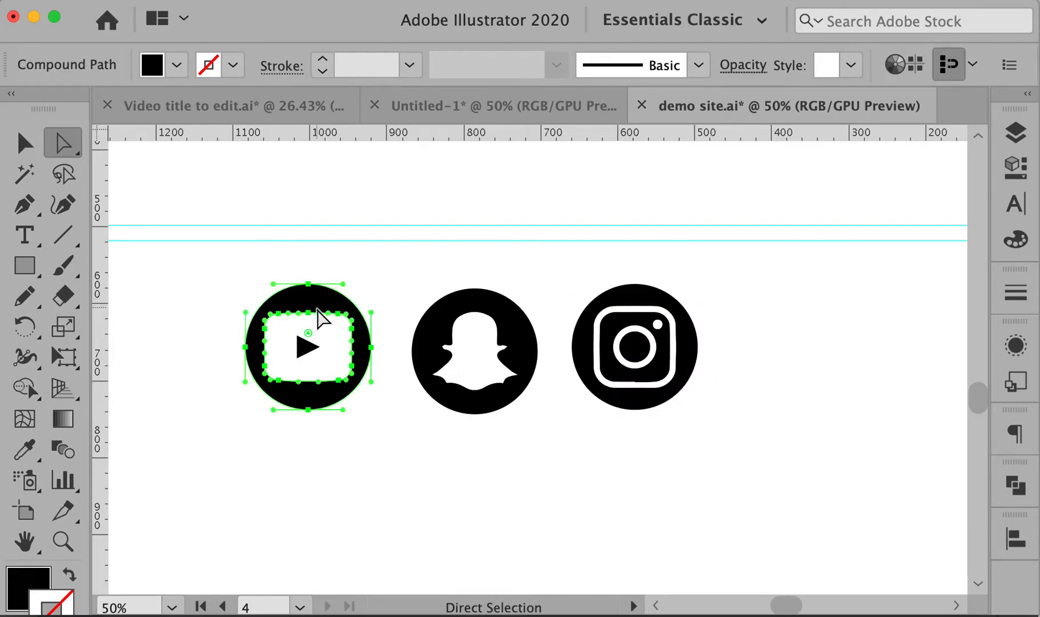
pyautogui.press('v')
pyautogui.click(234, 271)
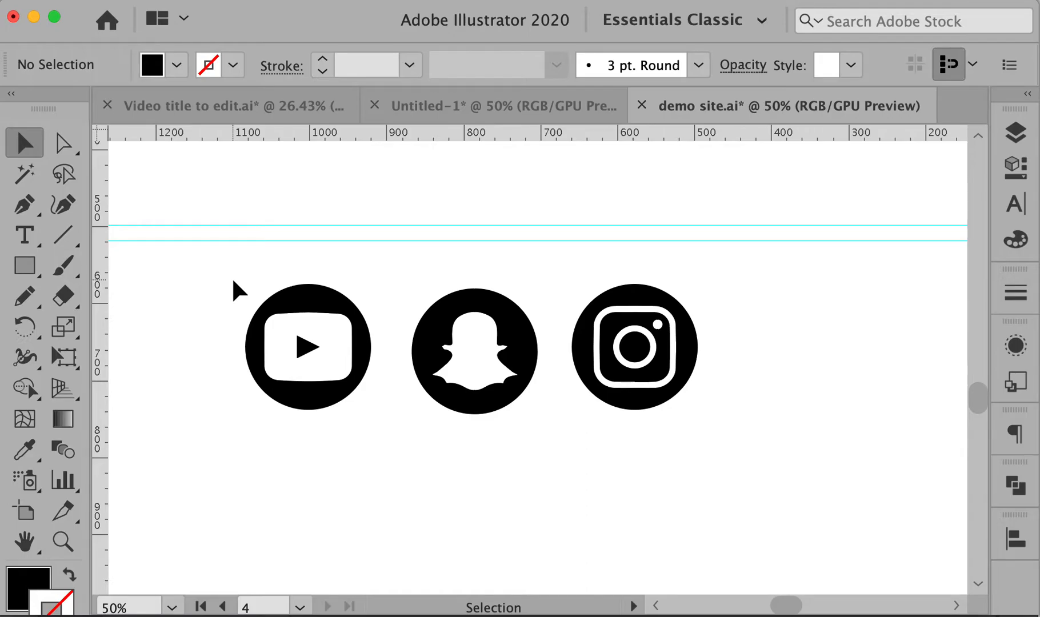
pyautogui.press('a')
pyautogui.press('alt')
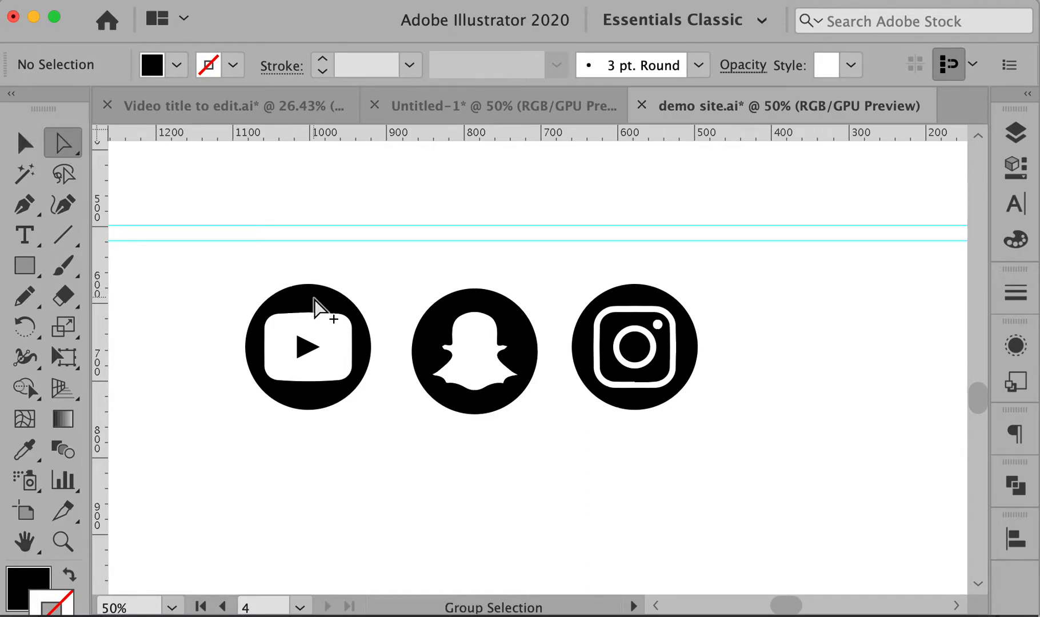
pyautogui.keyDown('alt'); pyautogui.click(315, 304); pyautogui.keyUp('alt')
pyautogui.keyDown('shift'); pyautogui.click(308, 352); pyautogui.keyUp('shift')
pyautogui.keyDown('shift'); pyautogui.click(459, 315); pyautogui.keyUp('shift')
pyautogui.keyDown('shift'); pyautogui.click(620, 300); pyautogui.keyUp('shift')
pyautogui.keyDown('shift'); pyautogui.click(616, 326); pyautogui.keyUp('shift')
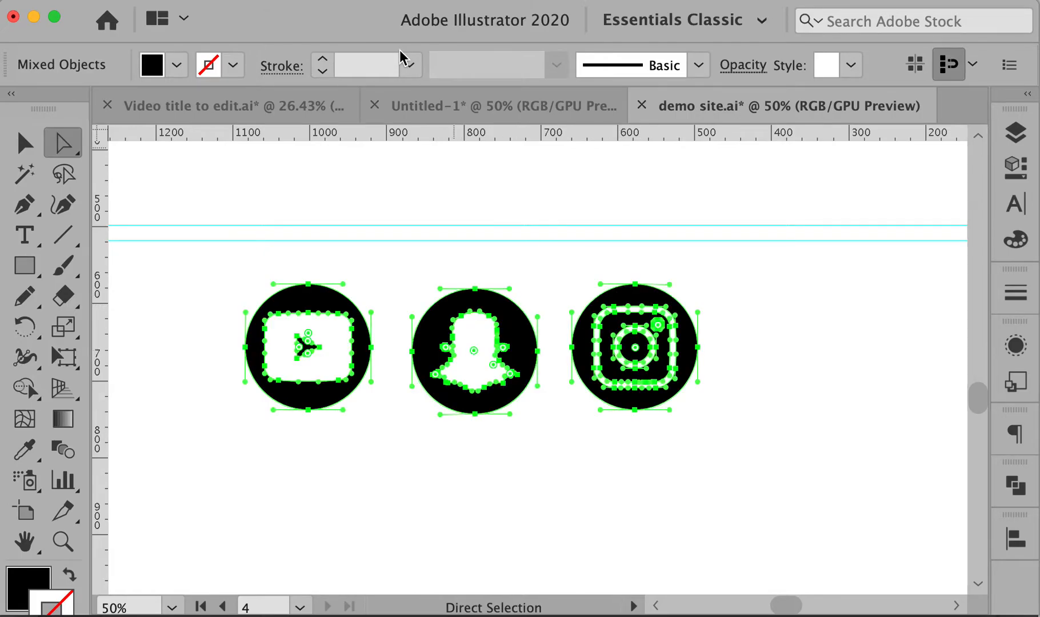
# Fill the selected circles with a dark grey swatch, then zoom out to the artboards
pyautogui.click(177, 66)
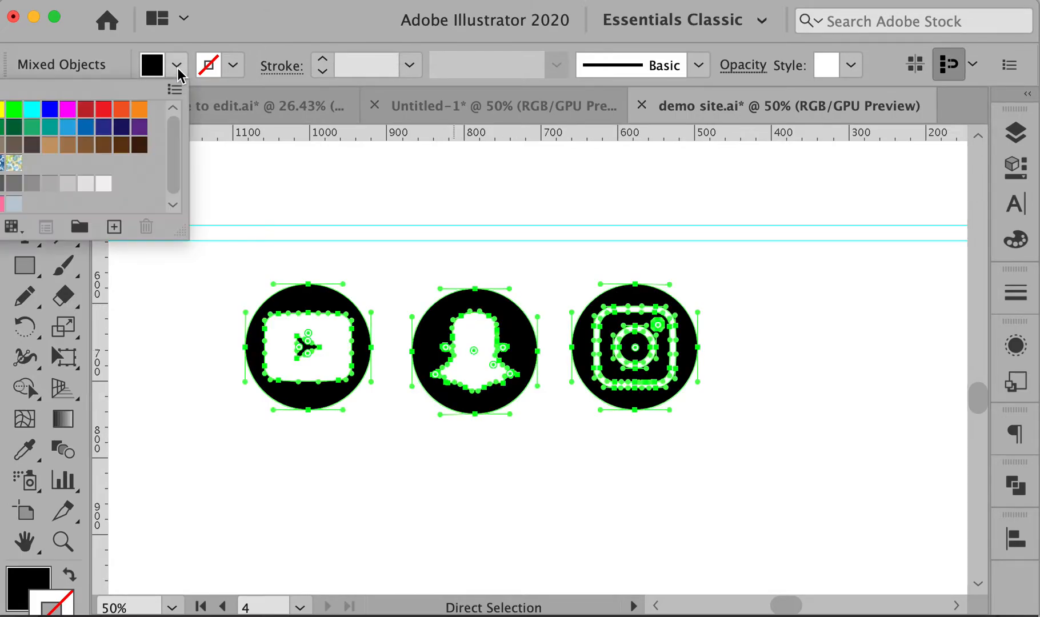
pyautogui.click(49, 184)
pyautogui.click(32, 184)
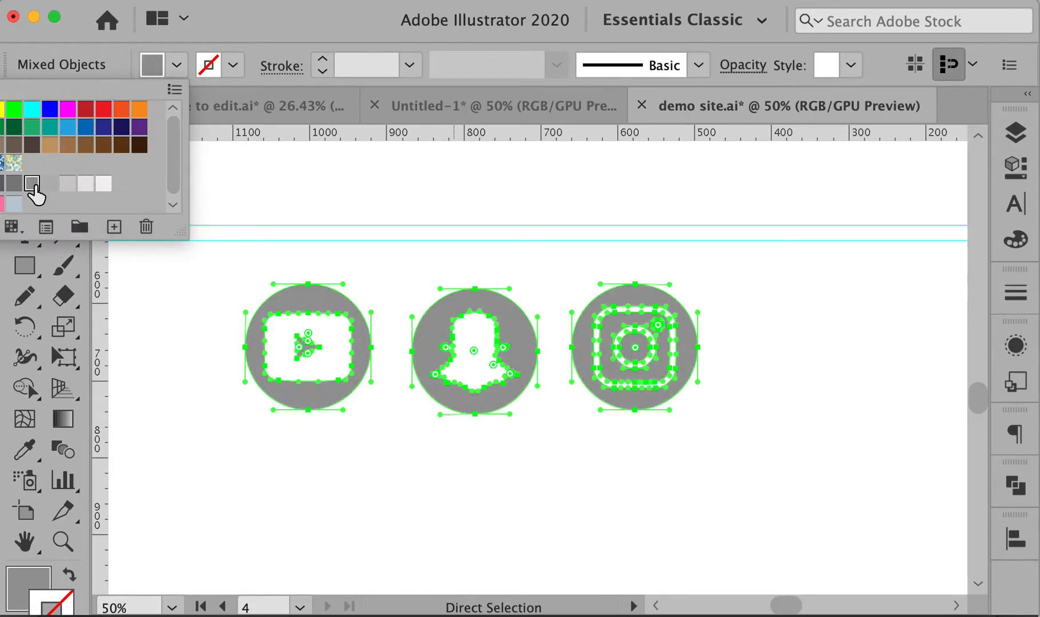
pyautogui.click(389, 249)
pyautogui.click(906, 381)
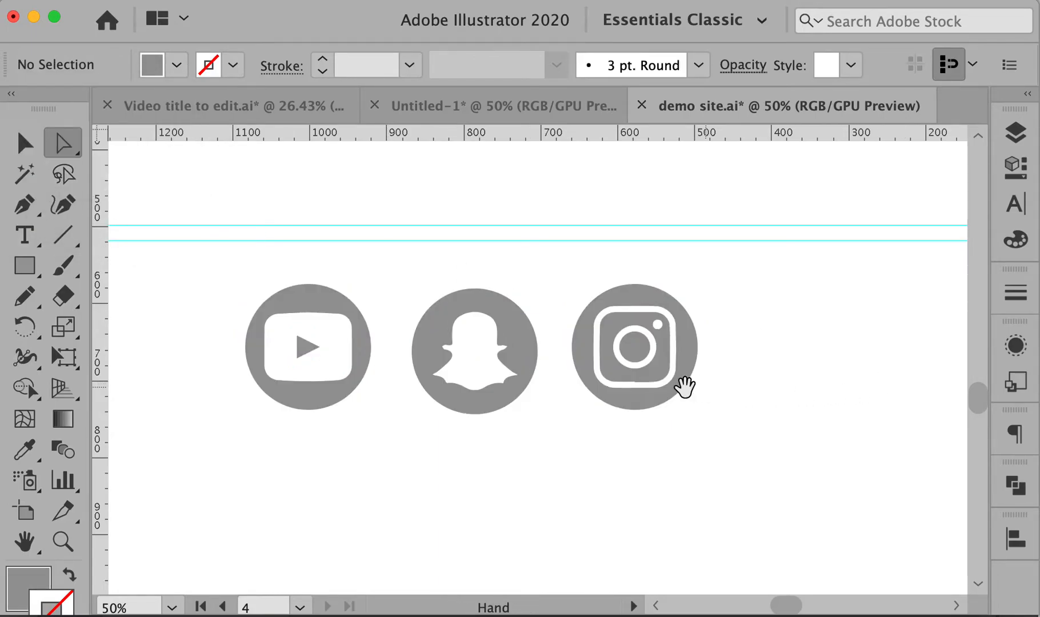
pyautogui.keyDown('alt'); pyautogui.keyDown('super'); pyautogui.click(649, 385); pyautogui.keyUp('super'); pyautogui.keyUp('alt')
pyautogui.keyDown('alt'); pyautogui.keyDown('super'); pyautogui.click(648, 385); pyautogui.keyUp('super'); pyautogui.keyUp('alt')
pyautogui.keyDown('alt'); pyautogui.keyDown('super'); pyautogui.click(649, 385); pyautogui.keyUp('super'); pyautogui.keyUp('alt')
pyautogui.keyDown('alt'); pyautogui.keyDown('super'); pyautogui.click(649, 385); pyautogui.keyUp('super'); pyautogui.keyUp('alt')
pyautogui.keyDown('alt'); pyautogui.keyDown('super'); pyautogui.click(651, 387); pyautogui.keyUp('super'); pyautogui.keyUp('alt')
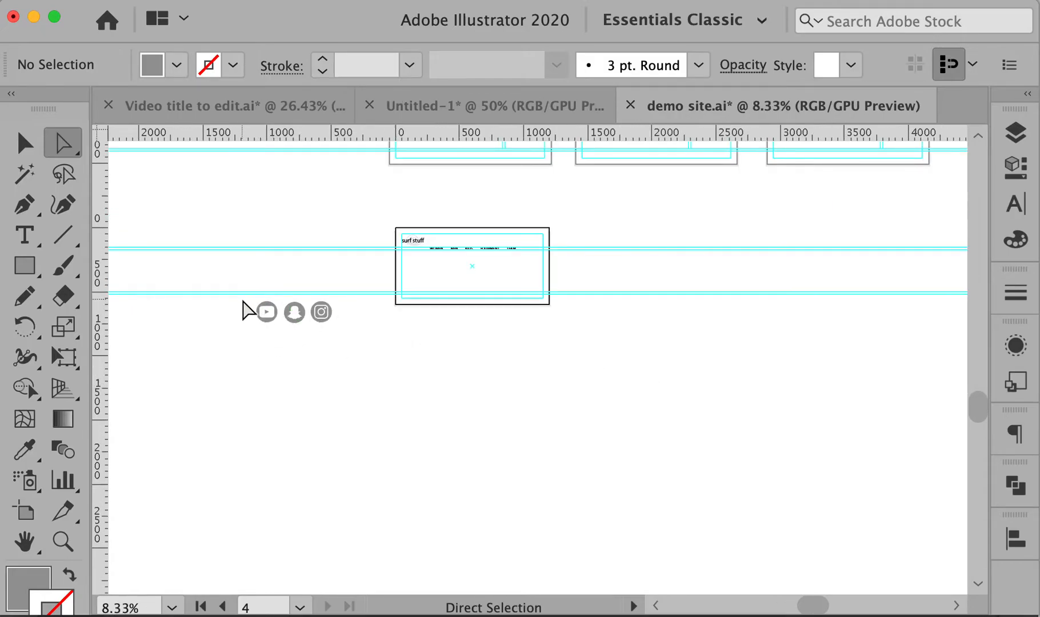
# Move the grey icon group onto the website artboard, scale it down, and place it right of TEAM
pyautogui.moveTo(244, 303); pyautogui.dragTo(348, 346)
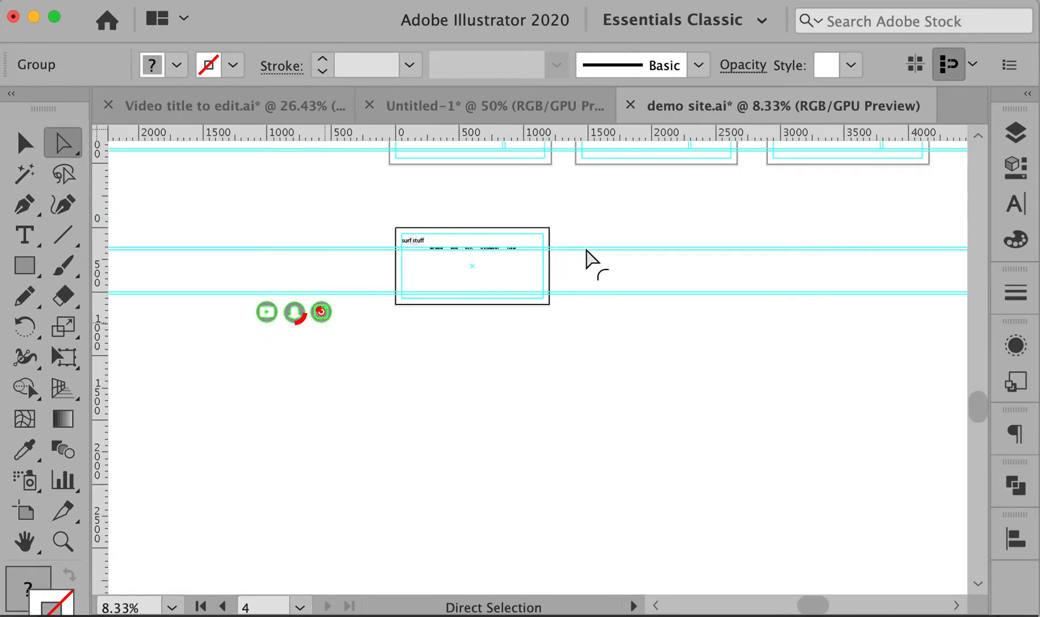
pyautogui.press('v')
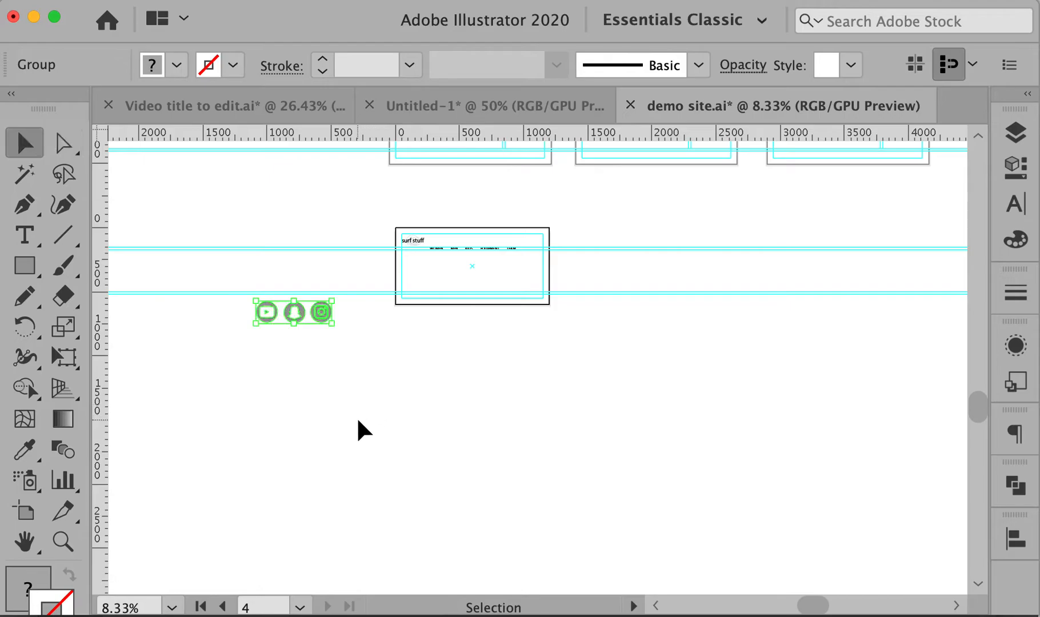
pyautogui.click(343, 320)
pyautogui.click(321, 312)
pyautogui.moveTo(324, 309); pyautogui.dragTo(595, 249)
pyautogui.press('super+space')
pyautogui.moveTo(504, 225); pyautogui.dragTo(630, 292)
pyautogui.moveTo(560, 302); pyautogui.dragTo(657, 297)
pyautogui.moveTo(916, 359); pyautogui.dragTo(577, 242)
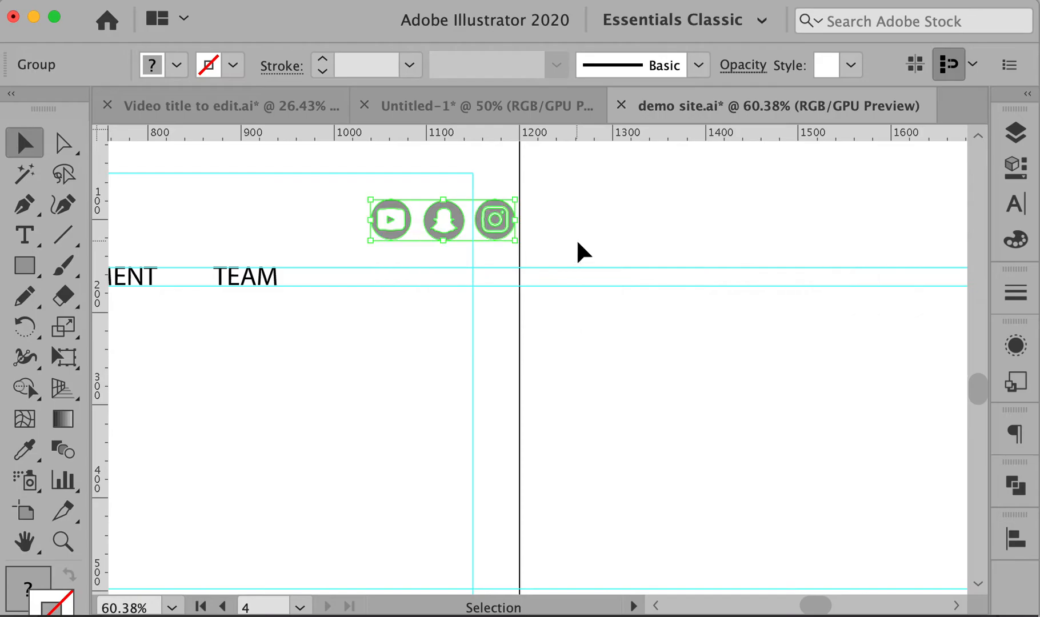
pyautogui.moveTo(453, 213); pyautogui.dragTo(394, 270)
pyautogui.click(524, 317)
# Select the three social icons and check their Align To setting in the Align panel
pyautogui.moveTo(286, 230); pyautogui.dragTo(627, 376)
pyautogui.moveTo(240, 230); pyautogui.dragTo(770, 444)
pyautogui.click(1016, 540)
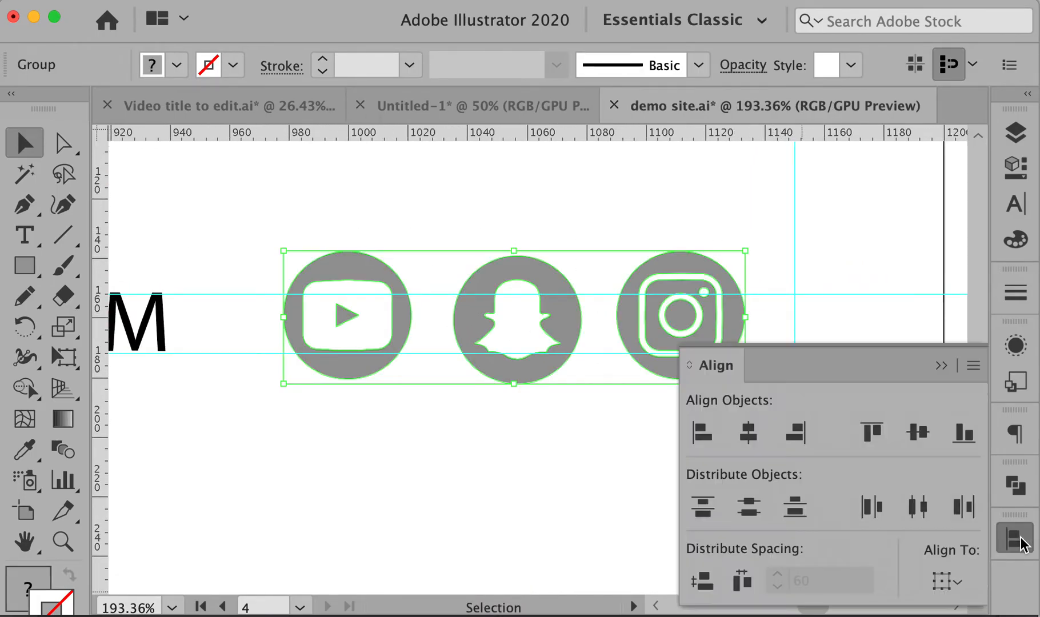
pyautogui.click(947, 581)
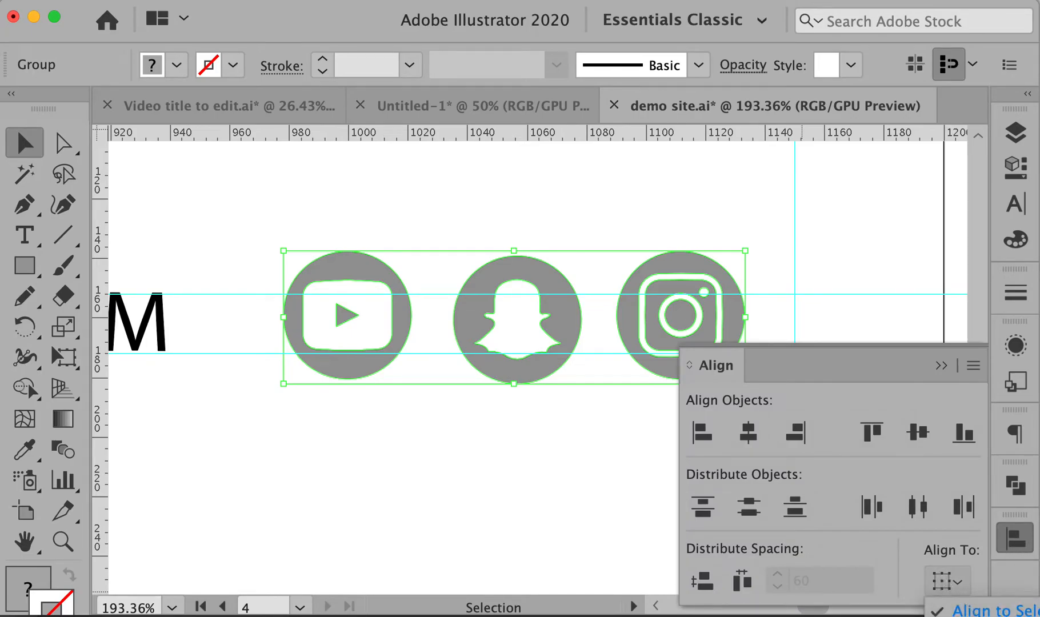
pyautogui.click(659, 483)
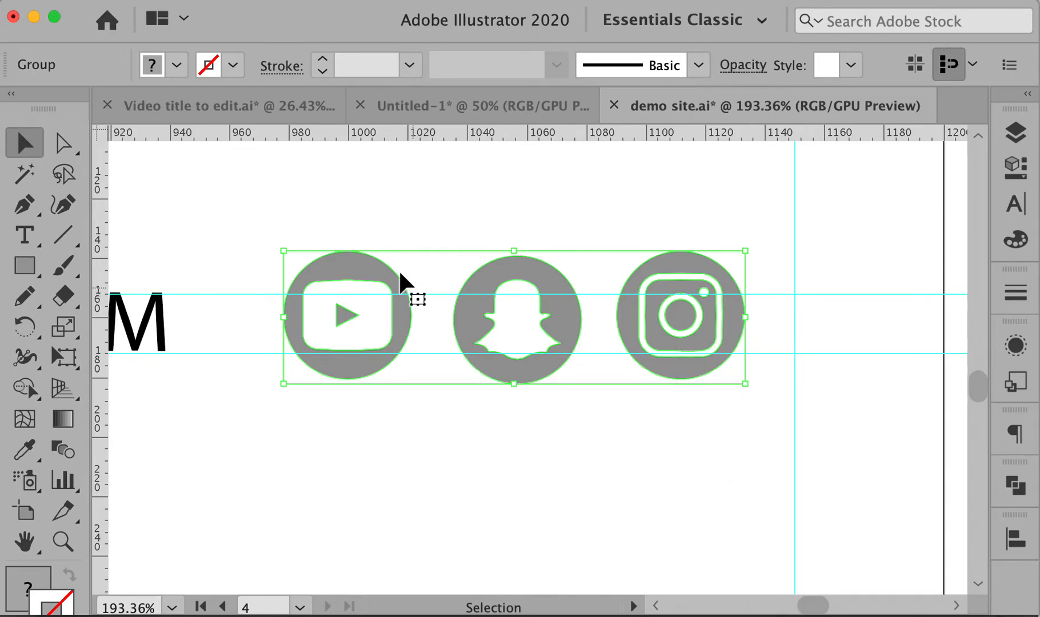
pyautogui.click(317, 235)
pyautogui.moveTo(285, 236); pyautogui.dragTo(758, 416)
pyautogui.click(1016, 539)
pyautogui.click(947, 582)
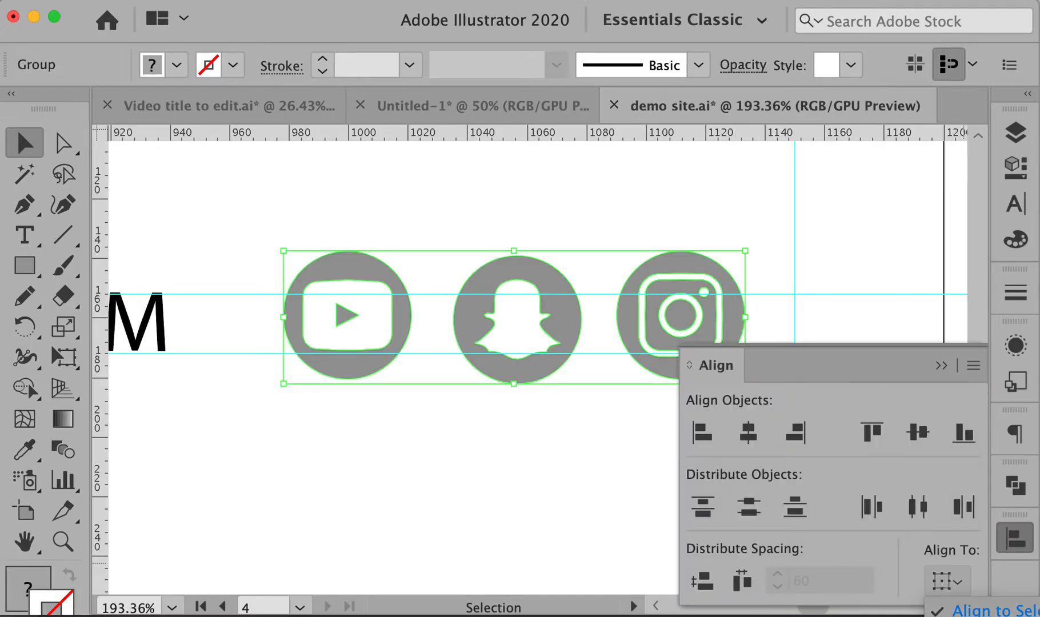
pyautogui.click(653, 471)
# Reselect the icons one by one, recheck alignment, and slide the group slightly right
pyautogui.click(656, 466)
pyautogui.click(691, 353)
pyautogui.keyDown('shift'); pyautogui.click(524, 337); pyautogui.keyUp('shift')
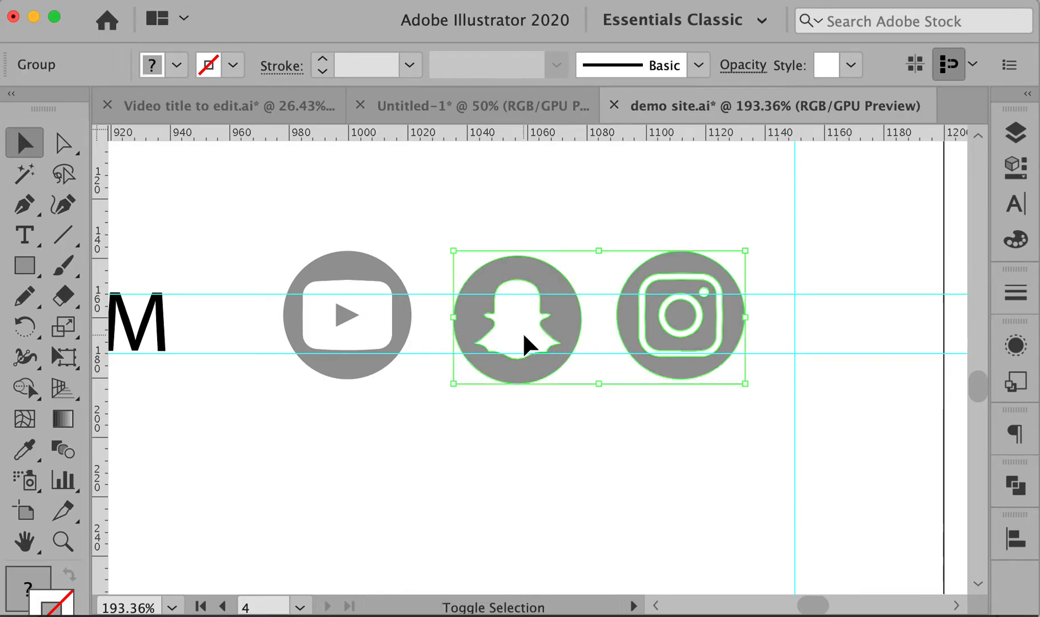
pyautogui.keyDown('shift'); pyautogui.click(369, 316); pyautogui.keyUp('shift')
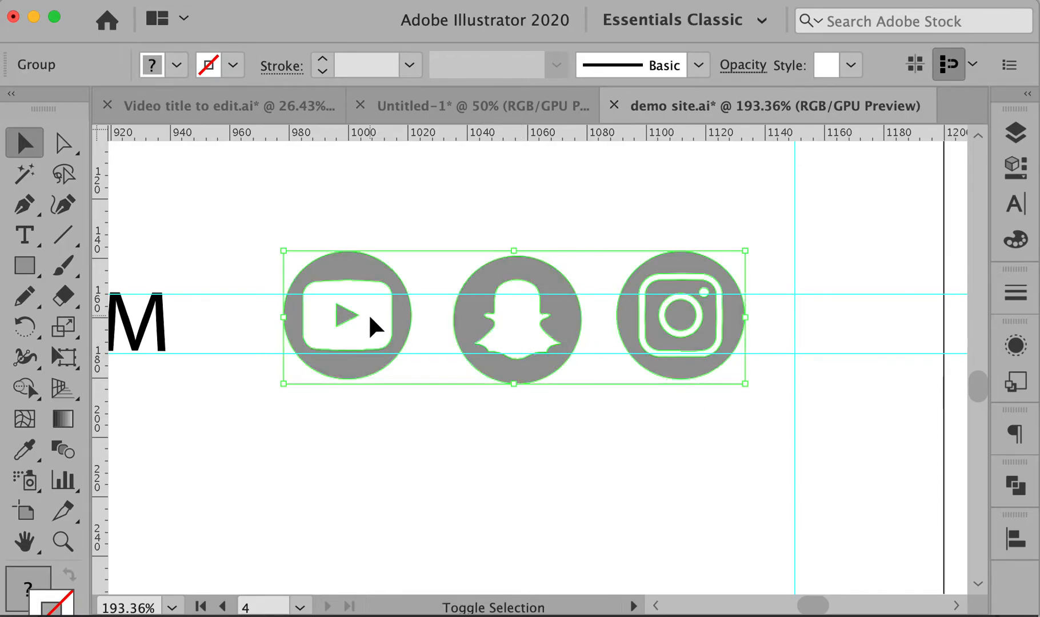
pyautogui.click(1016, 540)
pyautogui.click(946, 584)
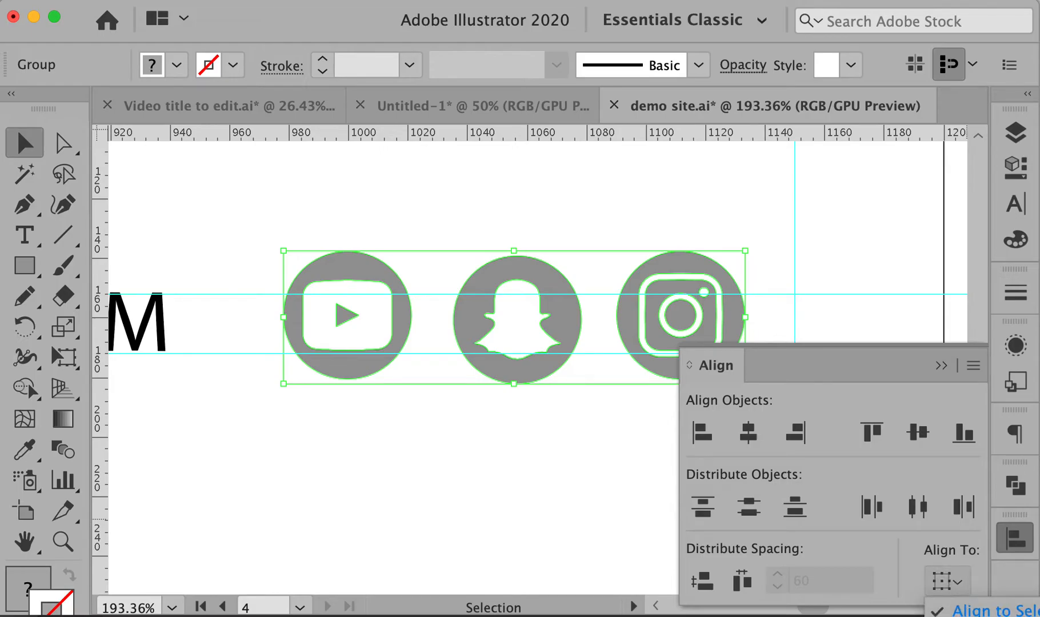
pyautogui.click(416, 436)
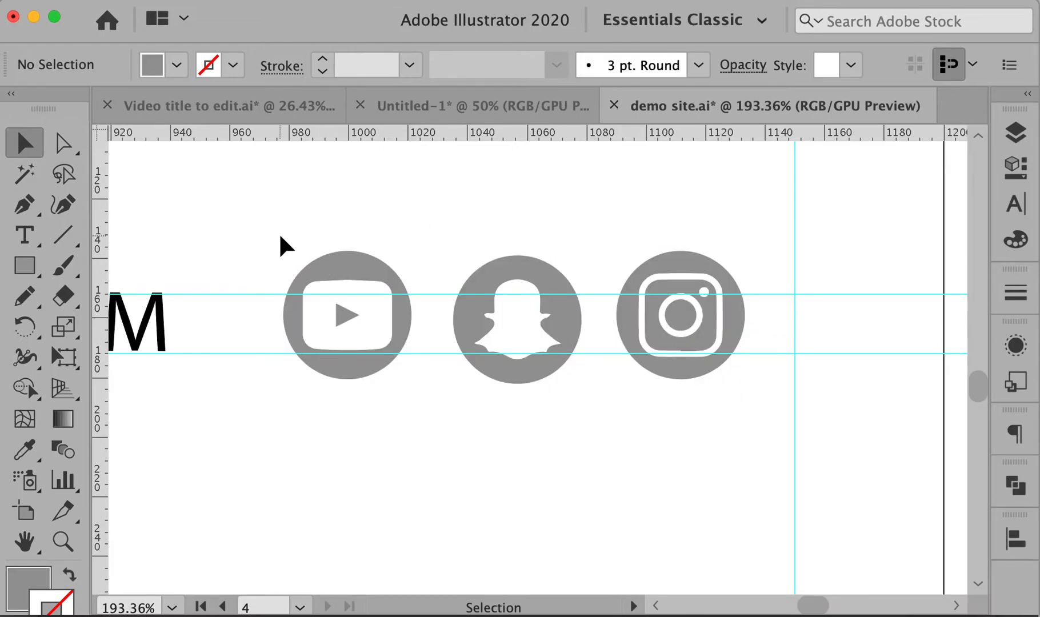
pyautogui.moveTo(280, 234); pyautogui.dragTo(708, 426)
pyautogui.moveTo(683, 337); pyautogui.dragTo(725, 336)
pyautogui.click(715, 437)
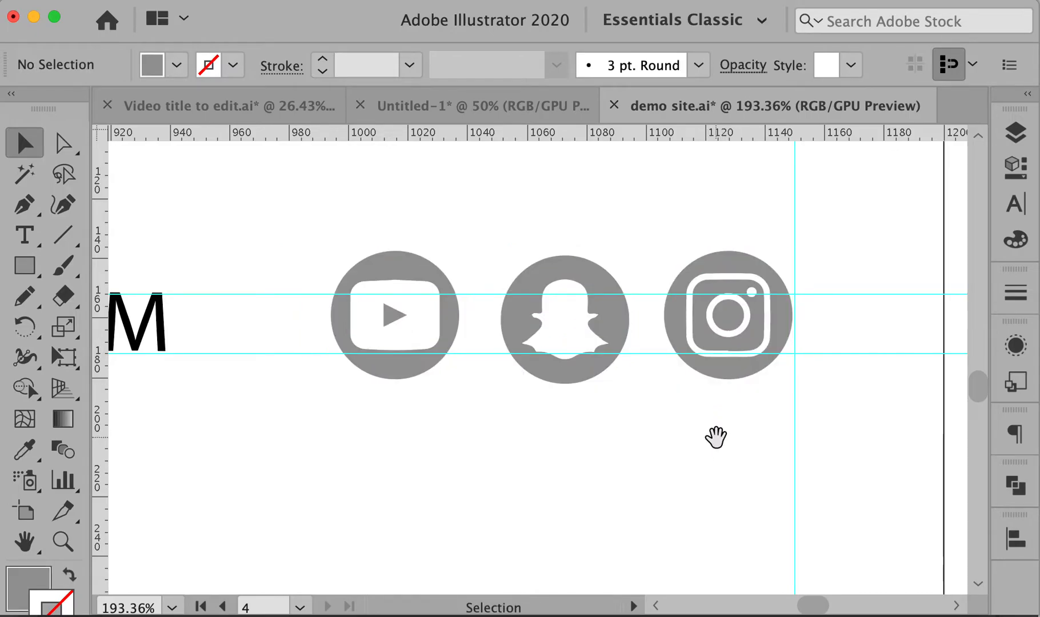
# Scale the icon group down further and move it up onto the menu line
pyautogui.scroll(-4, 693, 414)
pyautogui.scroll(-1, 694, 413)
pyautogui.moveTo(531, 406); pyautogui.dragTo(711, 418)
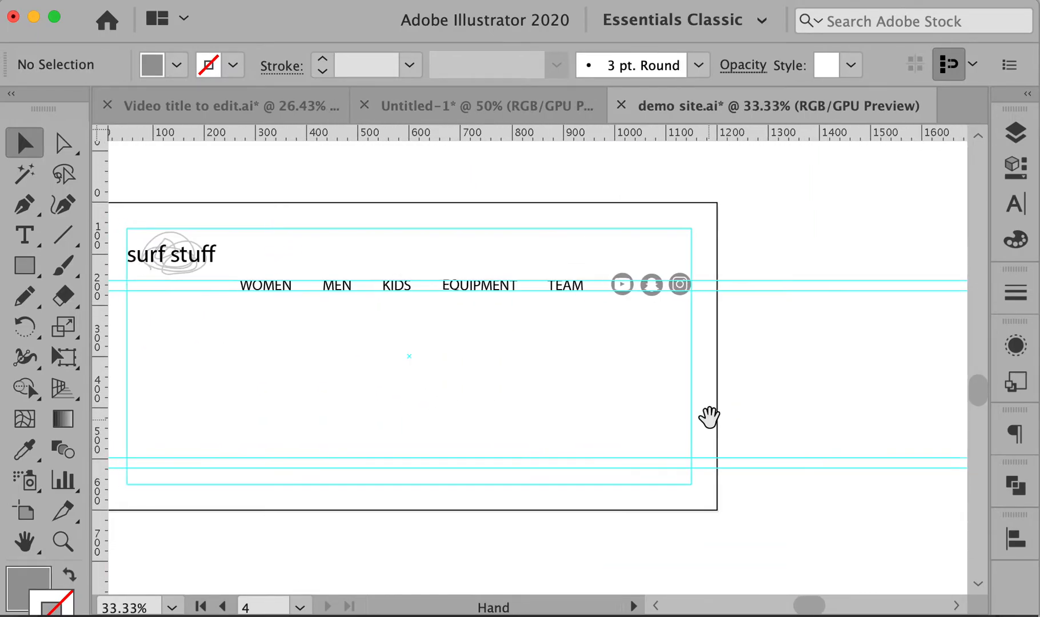
pyautogui.moveTo(595, 253); pyautogui.dragTo(734, 350)
pyautogui.moveTo(260, 204); pyautogui.dragTo(664, 370)
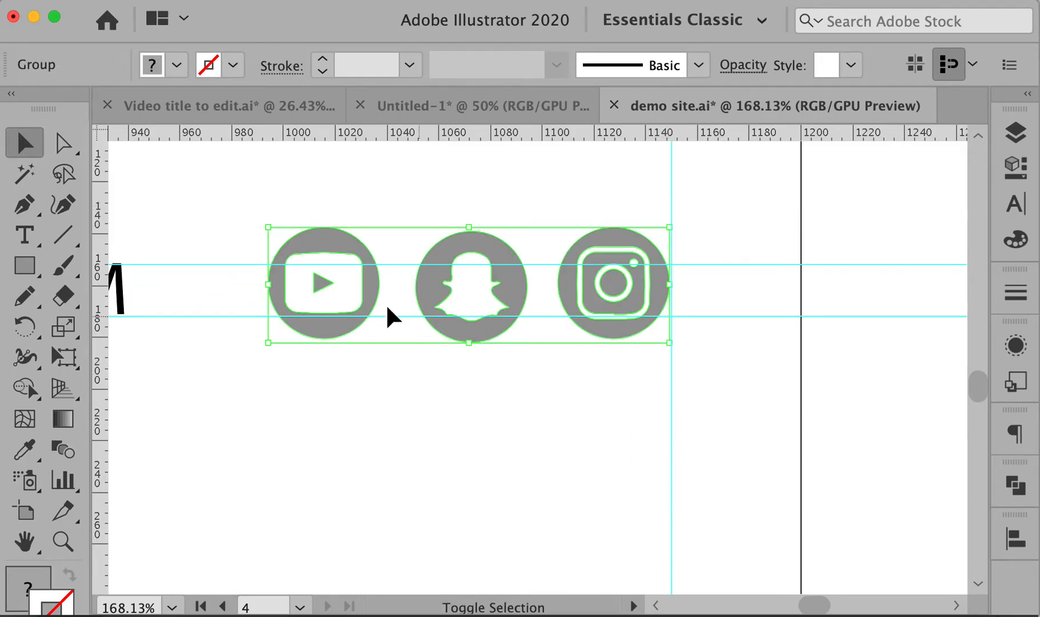
pyautogui.moveTo(269, 228); pyautogui.dragTo(395, 264)
pyautogui.moveTo(556, 300); pyautogui.dragTo(547, 283)
pyautogui.click(740, 343)
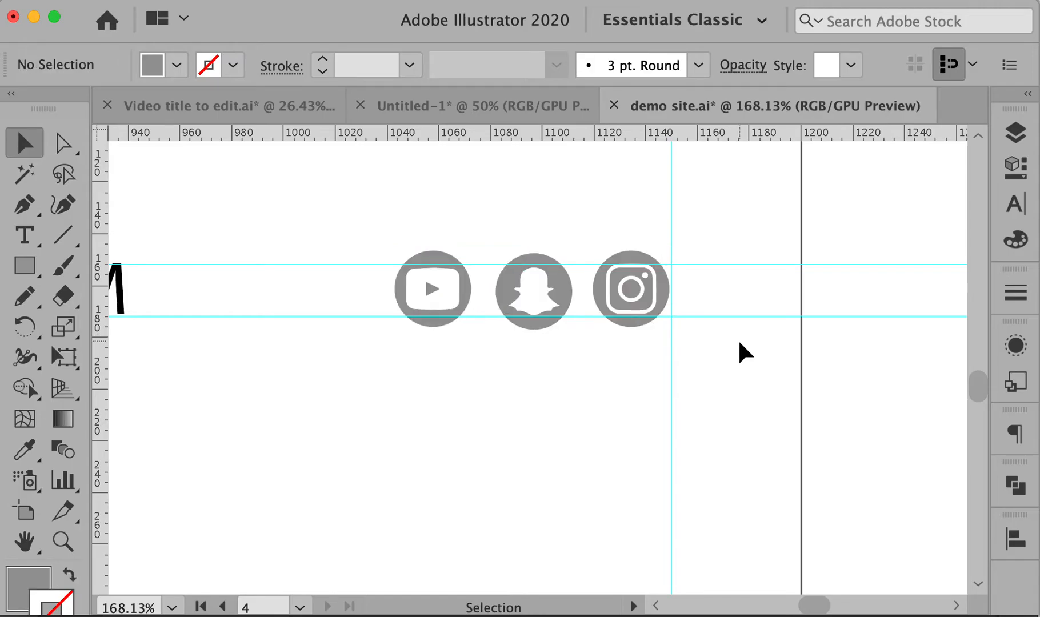
# Alt-drag a copy of the WOMEN text to the artboard's bottom-left corner
pyautogui.press('super+0')
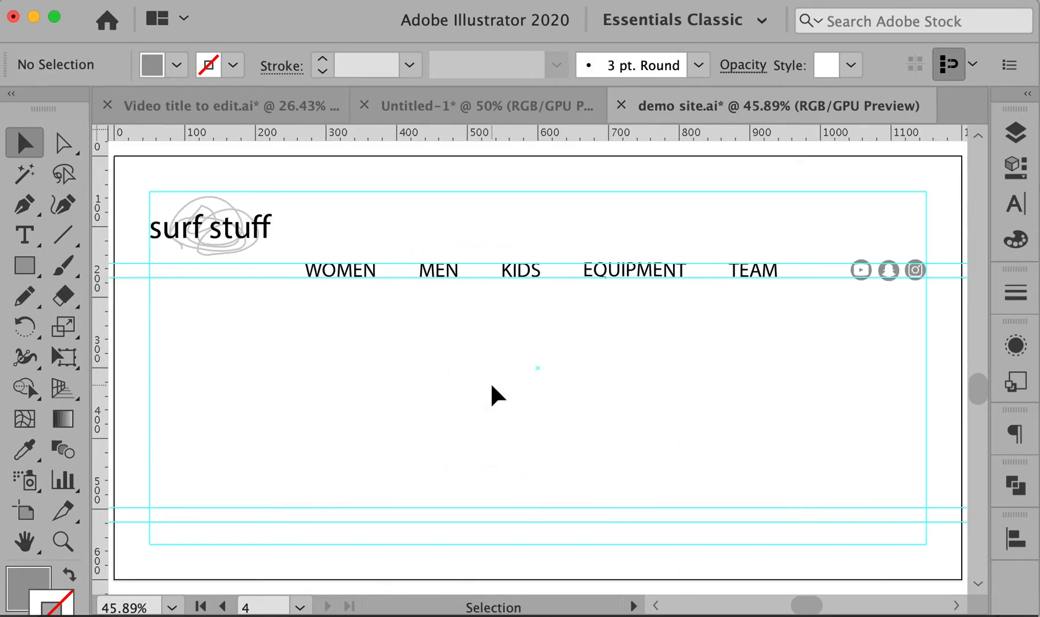
pyautogui.moveTo(527, 379); pyautogui.dragTo(552, 379)
pyautogui.keyDown('alt'); pyautogui.click(516, 379); pyautogui.keyUp('alt')
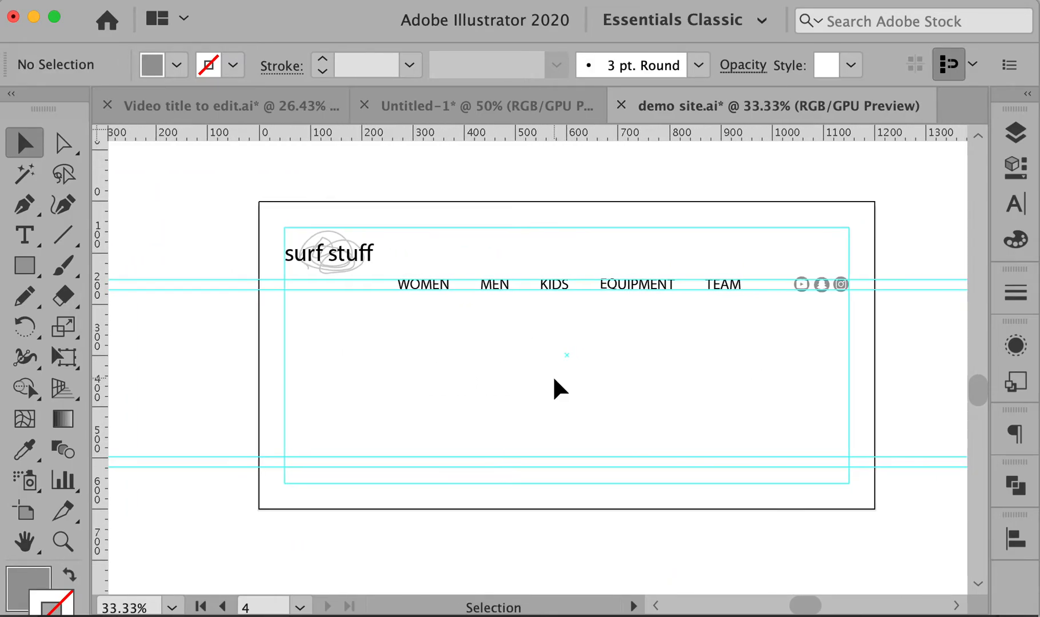
pyautogui.moveTo(432, 286); pyautogui.dragTo(324, 475)
# Draw a long rectangle bar from the WOMEN copy to the right margin guide
pyautogui.keyDown('super'); pyautogui.click(375, 486); pyautogui.keyUp('super')
pyautogui.keyDown('super'); pyautogui.click(377, 487); pyautogui.keyUp('super')
pyautogui.moveTo(738, 271); pyautogui.dragTo(381, 461)
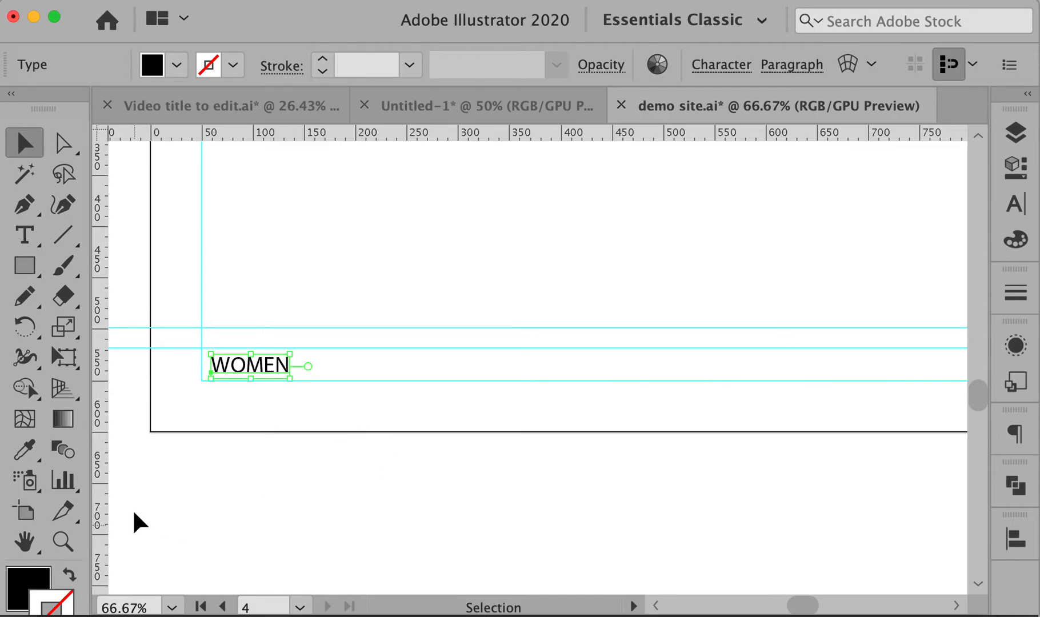
pyautogui.click(25, 265)
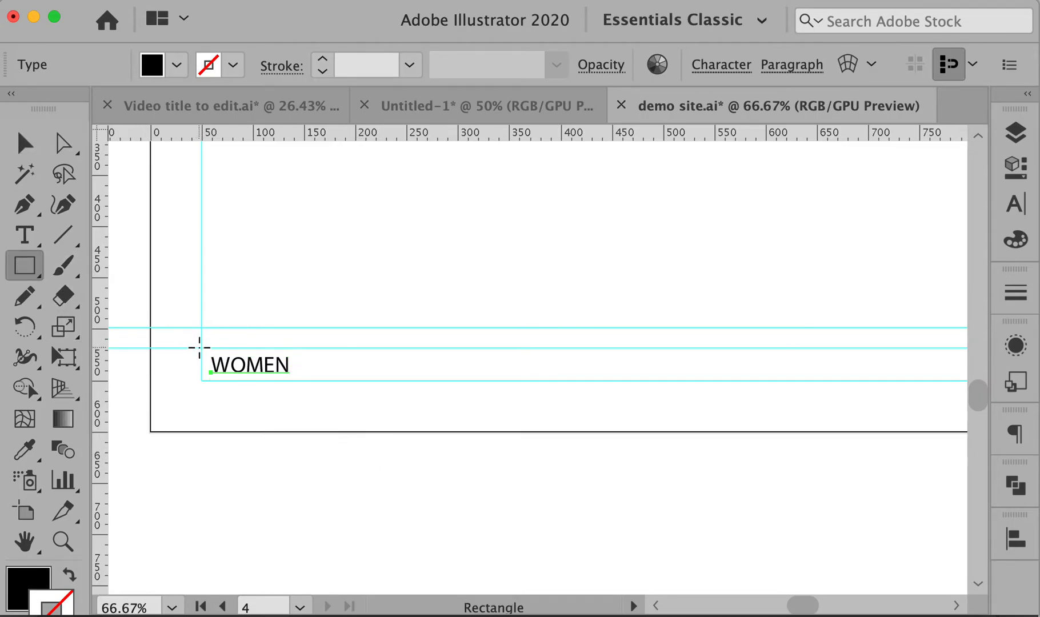
pyautogui.moveTo(200, 347)
pyautogui.mouseDown()
pyautogui.moveTo(971, 360)
pyautogui.moveTo(794, 360)
pyautogui.moveTo(694, 367)
pyautogui.moveTo(681, 380)
pyautogui.mouseUp()
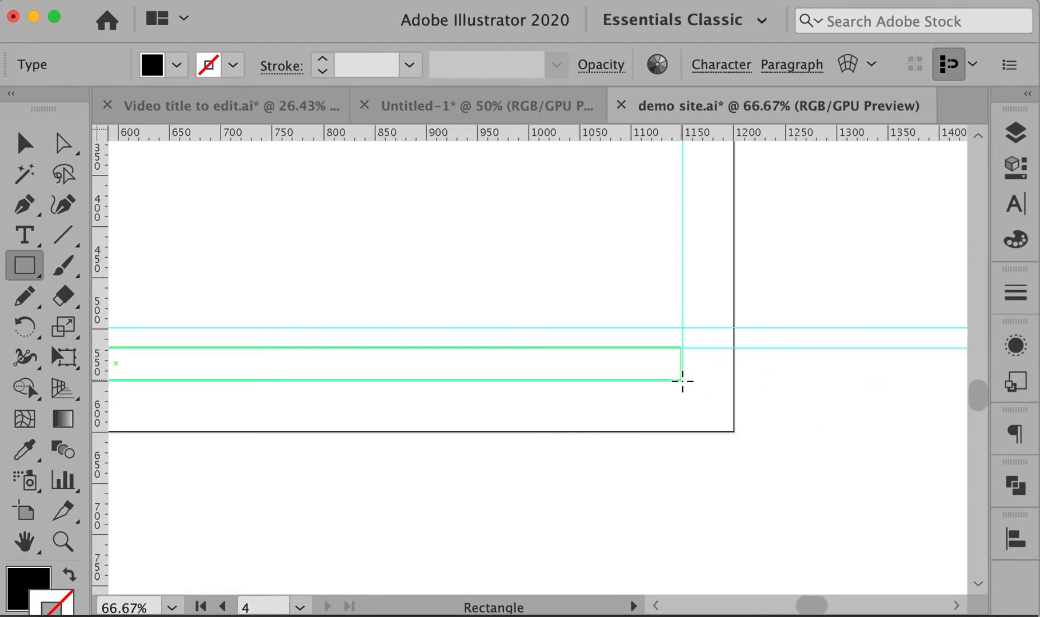
pyautogui.moveTo(683, 381); pyautogui.dragTo(683, 380)
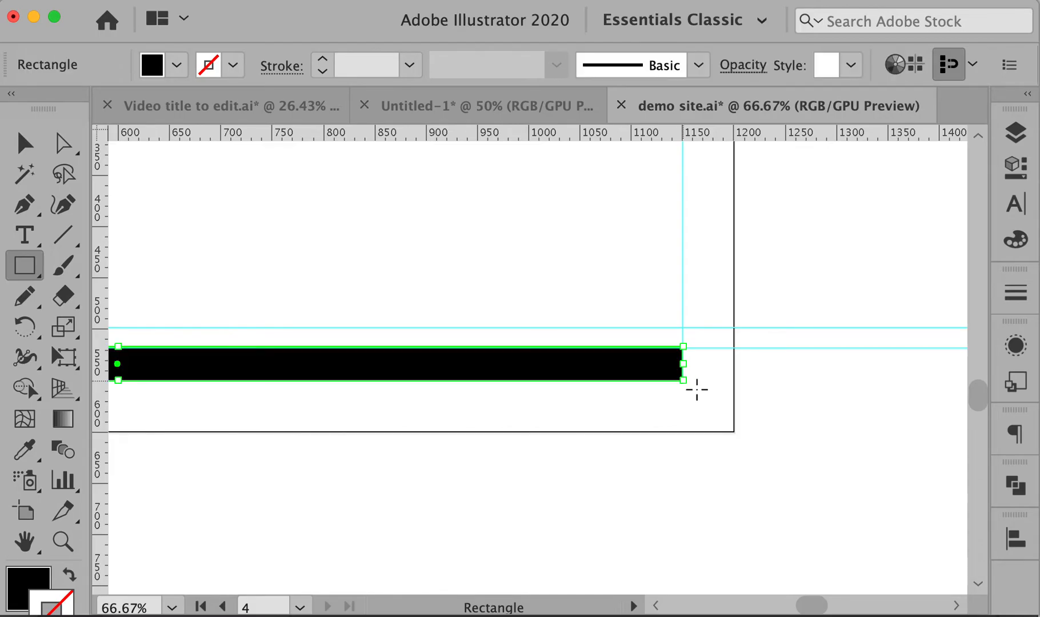
# Change the bar's fill from black to white with the Eyedropper
pyautogui.scroll(5, 833, 383)
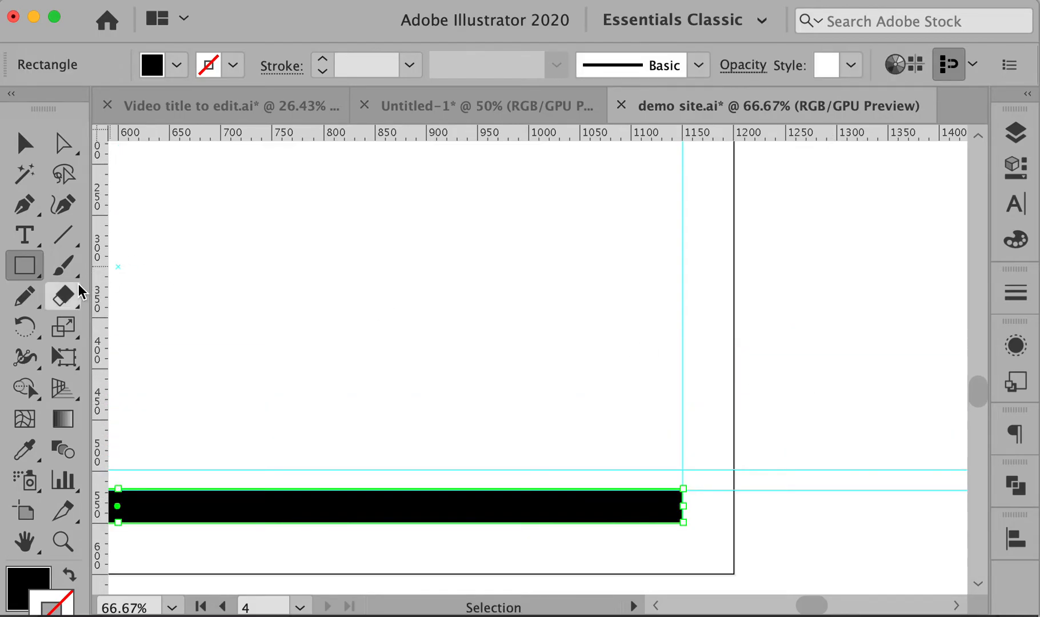
pyautogui.press('i')
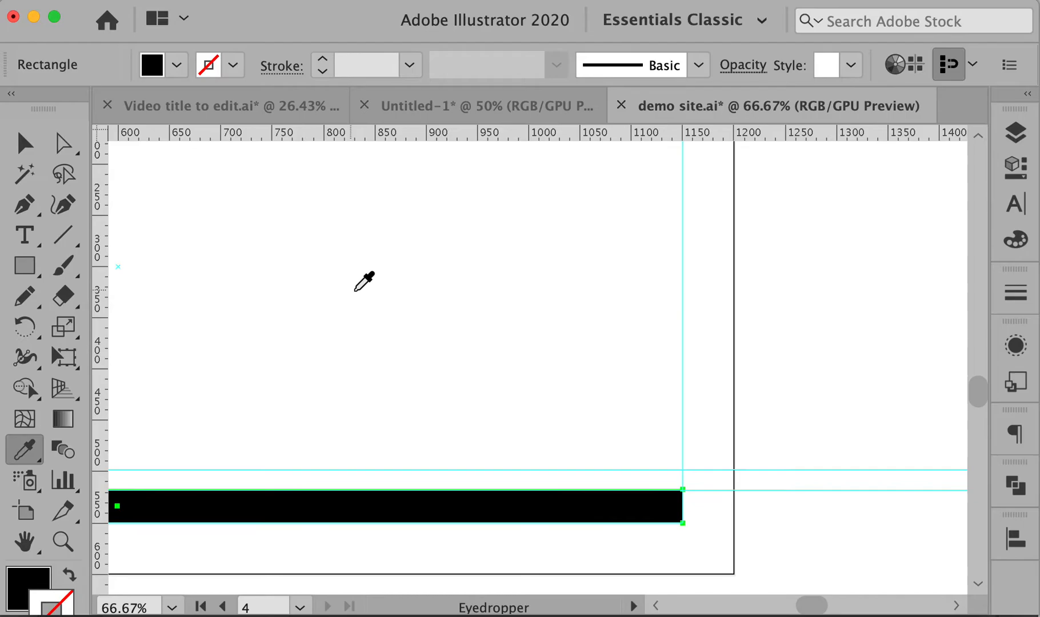
pyautogui.scroll(9, 360, 281)
pyautogui.click(639, 365)
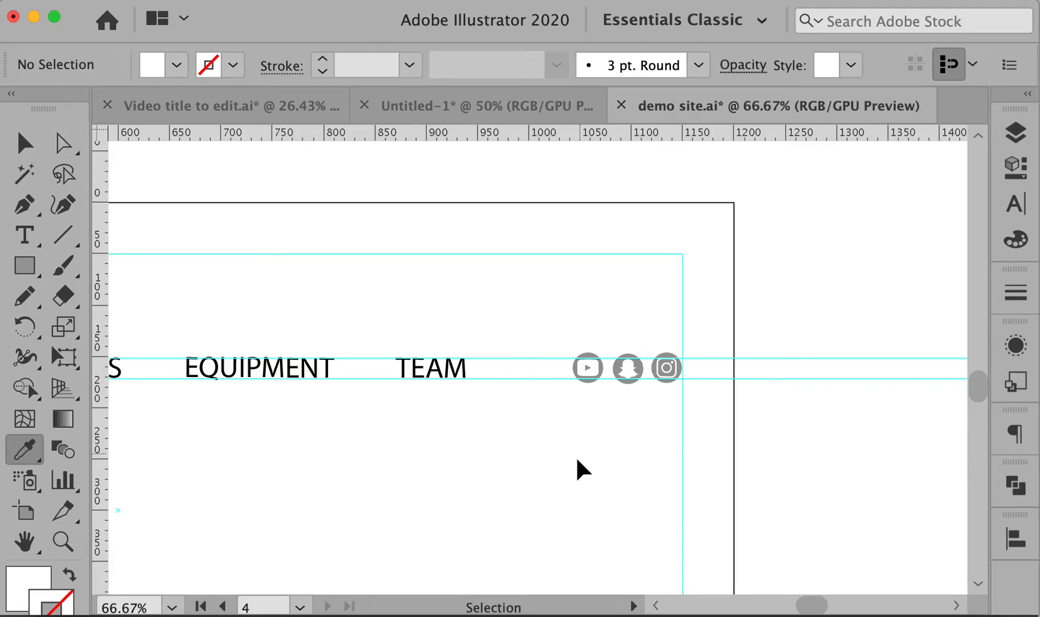
pyautogui.moveTo(474, 483); pyautogui.dragTo(733, 158)
pyautogui.moveTo(513, 415); pyautogui.dragTo(759, 376)
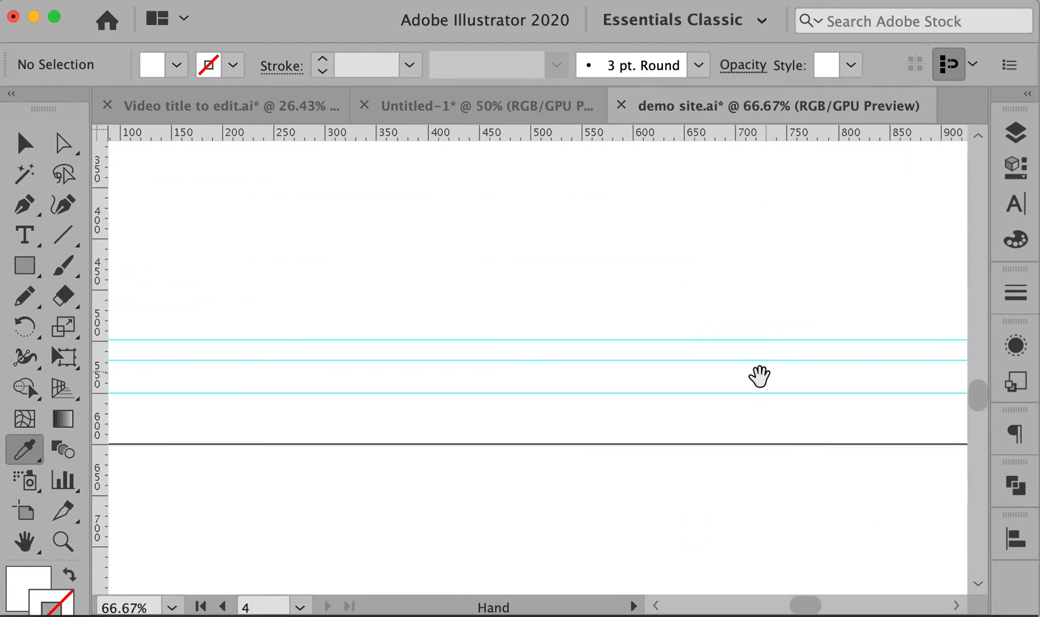
# Fill the footer bar rectangle grey and send it behind the WOMEN text
pyautogui.keyDown('super'); pyautogui.click(509, 380); pyautogui.keyUp('super')
pyautogui.click(176, 64)
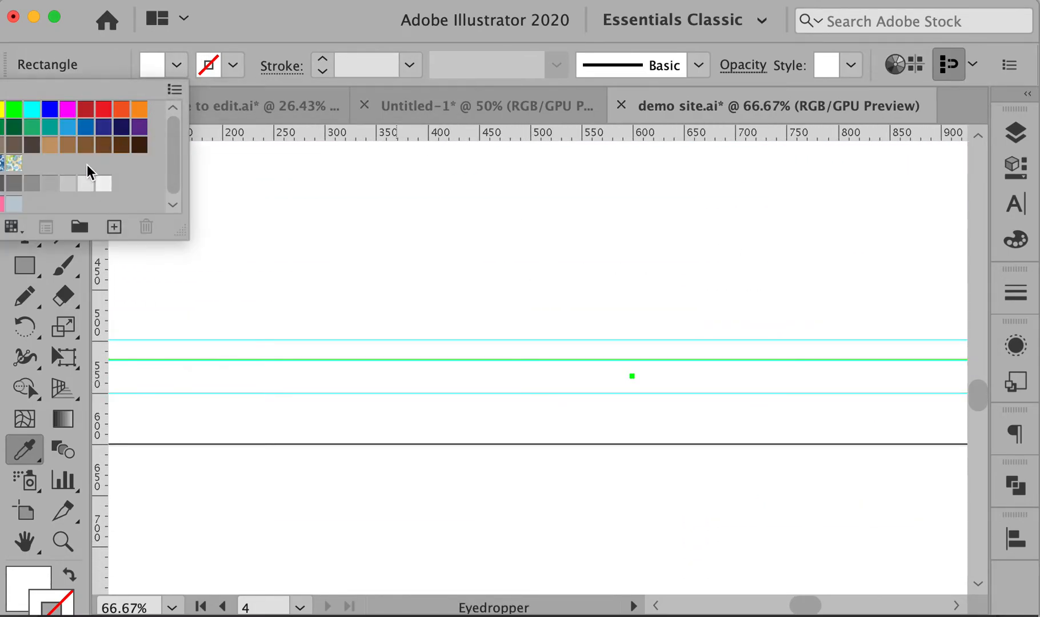
pyautogui.click(50, 186)
pyautogui.click(332, 250)
pyautogui.keyDown('super'); pyautogui.click(354, 300); pyautogui.keyUp('super')
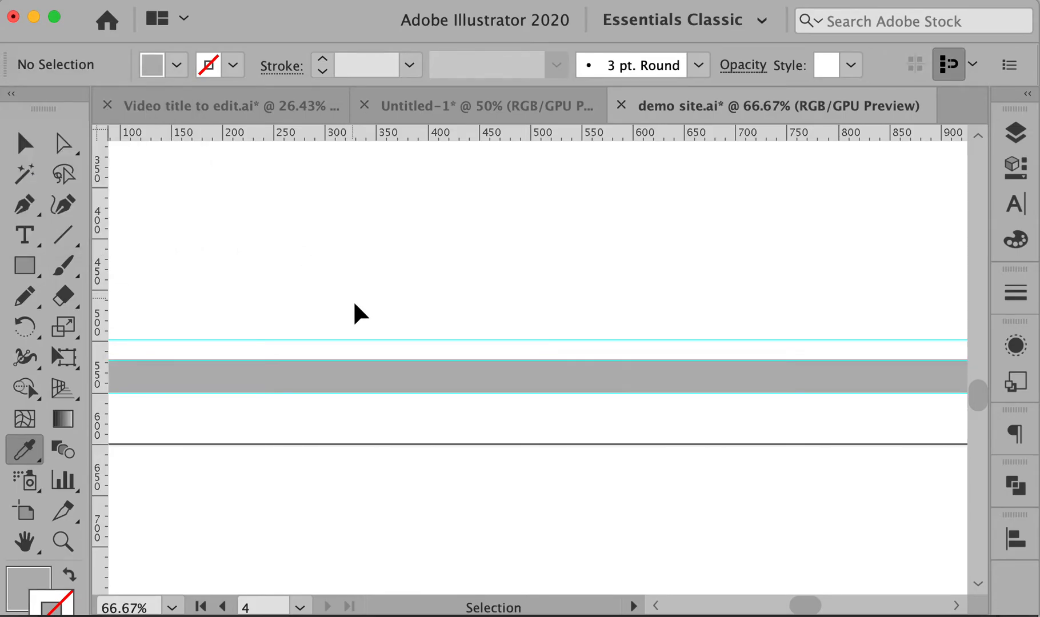
pyautogui.moveTo(376, 467); pyautogui.dragTo(700, 452)
pyautogui.press('v')
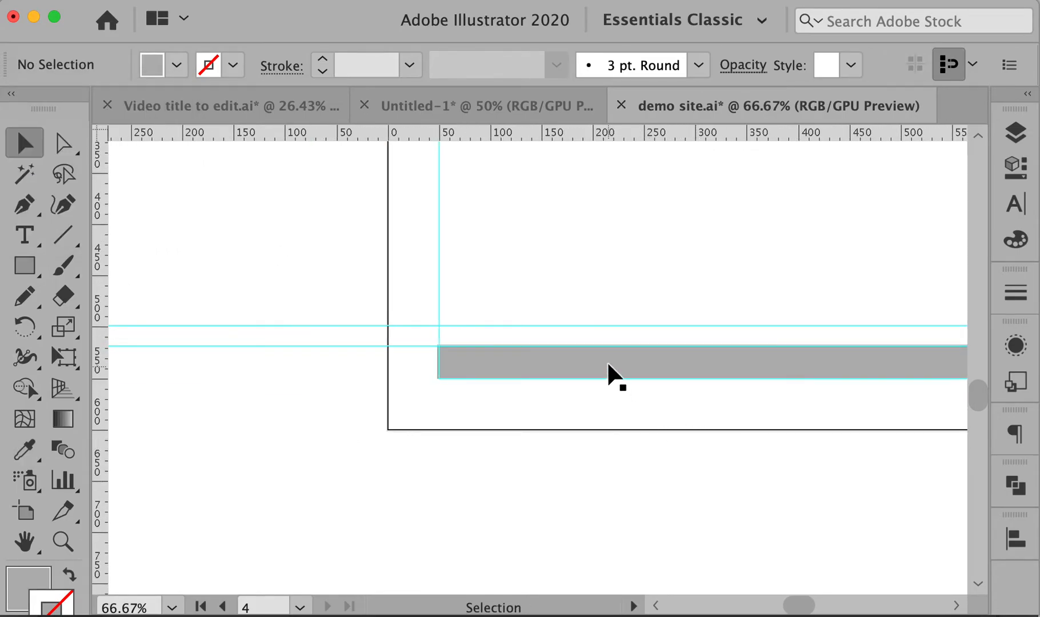
pyautogui.click(606, 359)
pyautogui.press('super+shift+bracketleft')
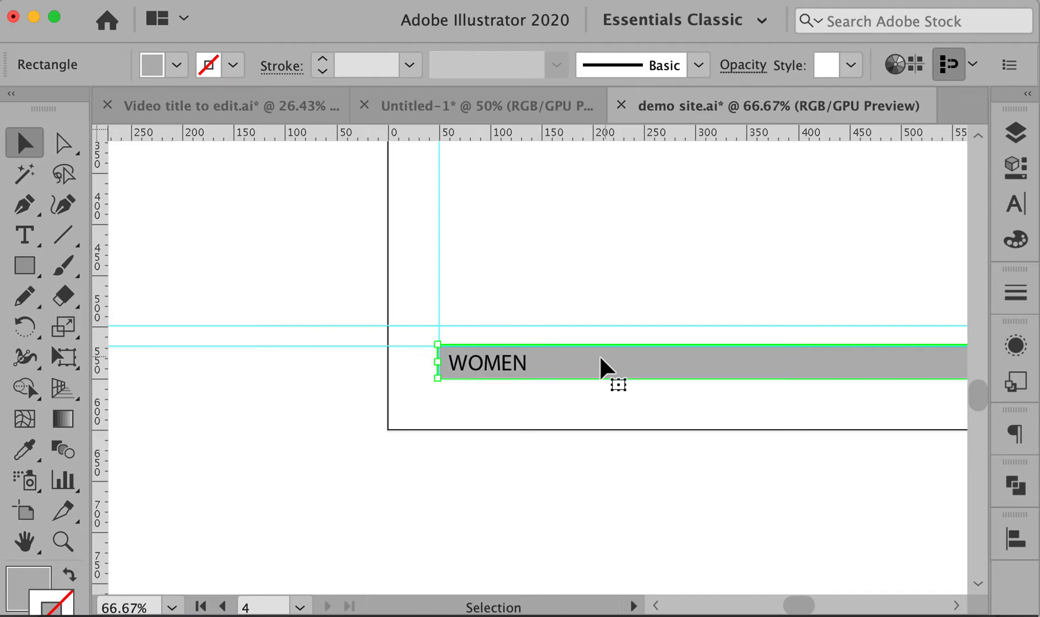
pyautogui.click(543, 437)
# Change the WOMEN text fill to white
pyautogui.click(508, 361)
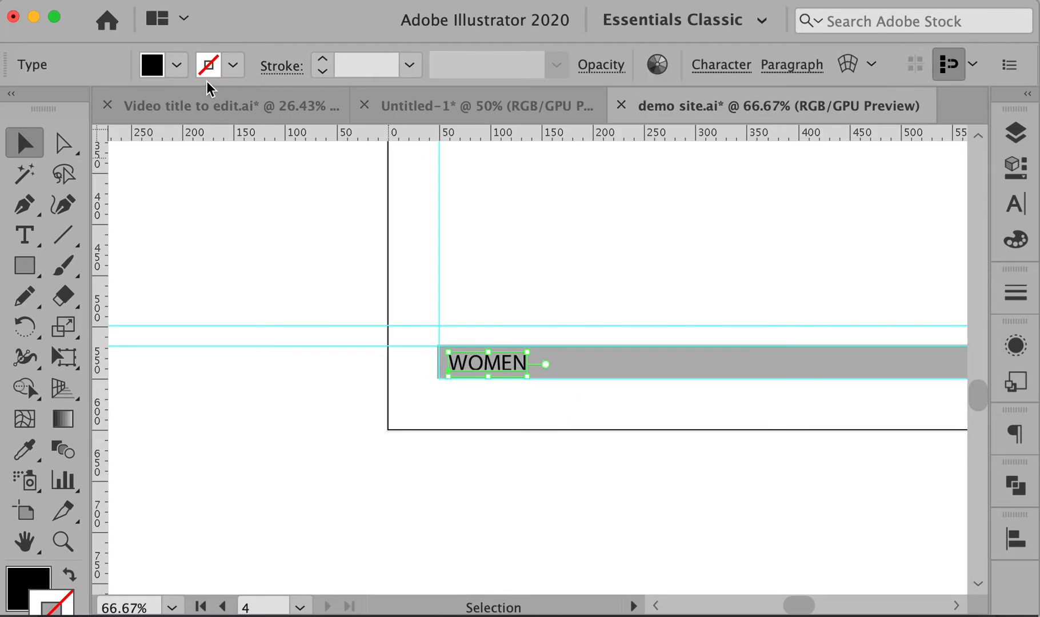
pyautogui.click(174, 66)
pyautogui.click(0, 110)
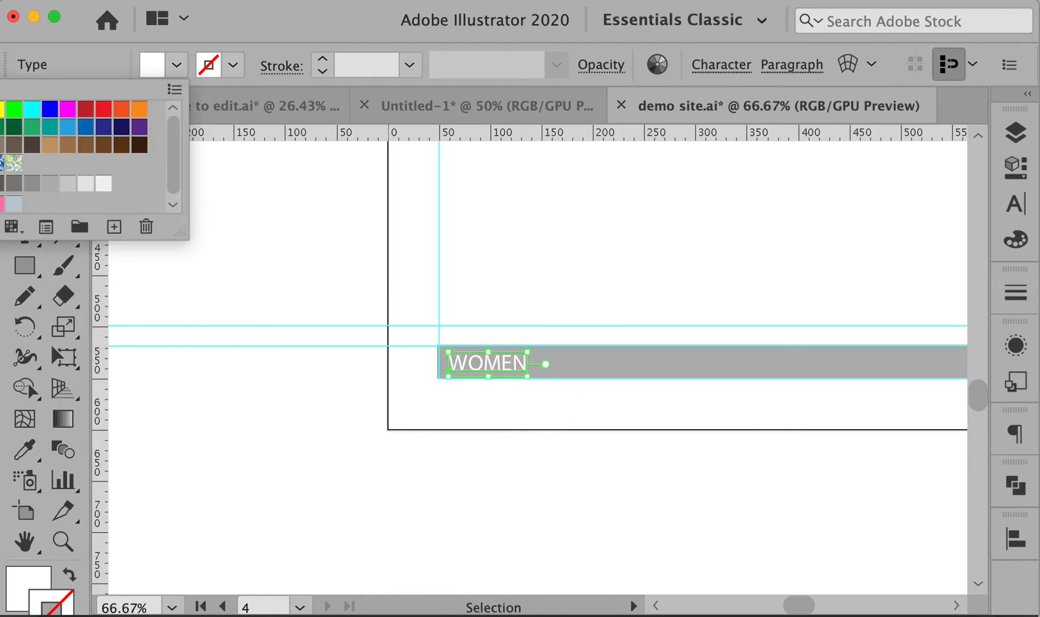
pyautogui.click(622, 557)
pyautogui.click(643, 477)
# Replace the WOMEN text with 'COPYRIGHT SURF STUFF 2020', a divider and a phone number
pyautogui.press('t')
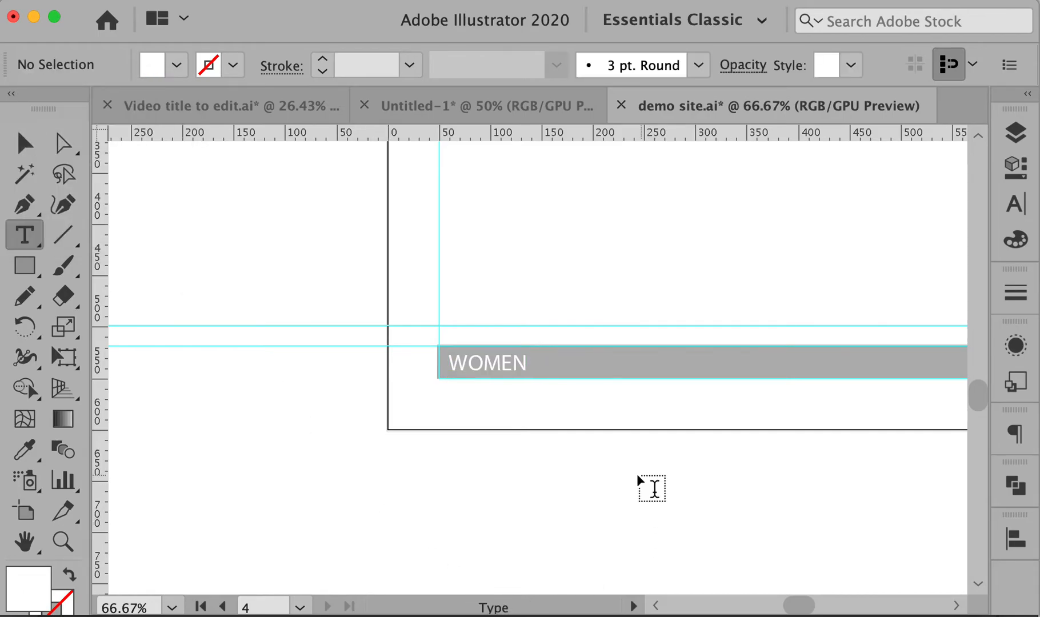
pyautogui.click(488, 363)
pyautogui.press('super+a')
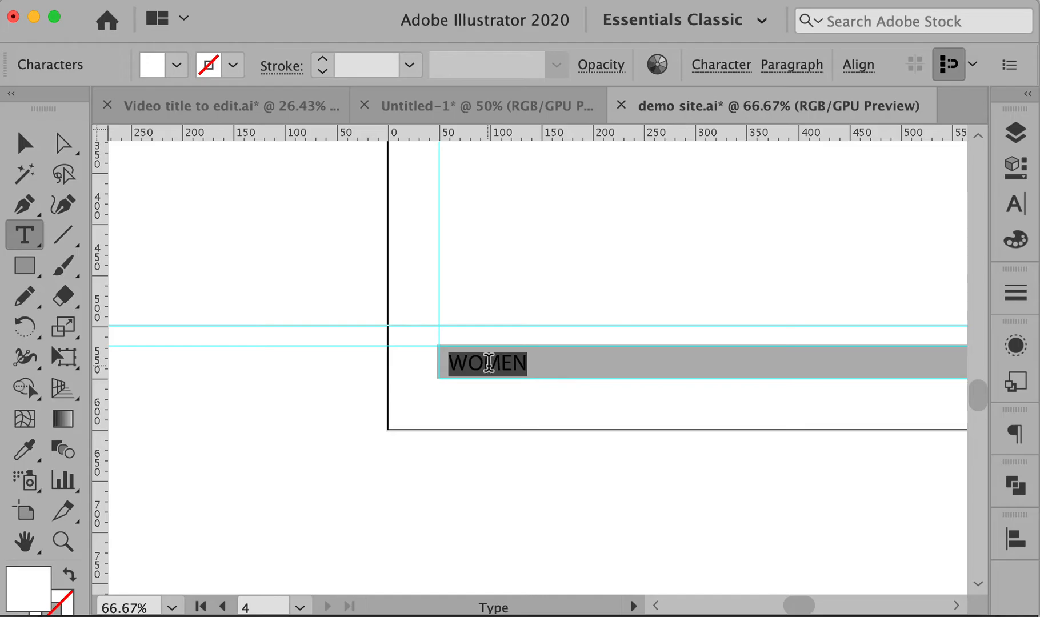
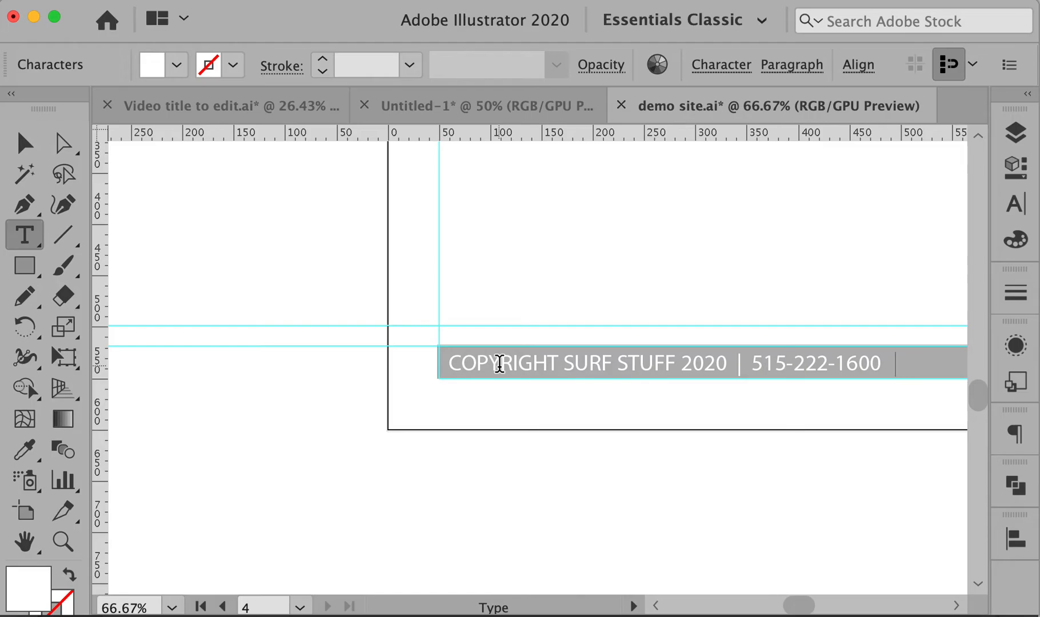
pyautogui.keyDown('super'); pyautogui.click(672, 507); pyautogui.keyUp('super')
pyautogui.moveTo(827, 456); pyautogui.dragTo(570, 472)
pyautogui.keyDown('alt'); pyautogui.keyDown('super'); pyautogui.click(636, 465); pyautogui.keyUp('super'); pyautogui.keyUp('alt')
pyautogui.keyDown('alt'); pyautogui.keyDown('super'); pyautogui.click(638, 465); pyautogui.keyUp('super'); pyautogui.keyUp('alt')
pyautogui.moveTo(713, 288); pyautogui.dragTo(802, 546)
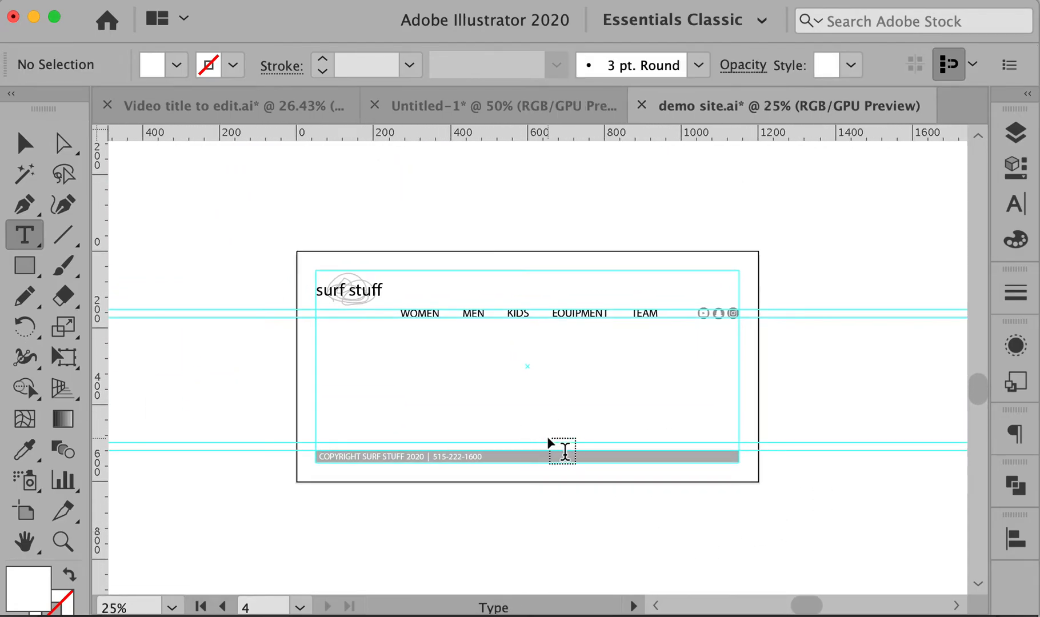
# Duplicate the page artboard with the Artboard tool, then undo so the single page remains
pyautogui.press('v')
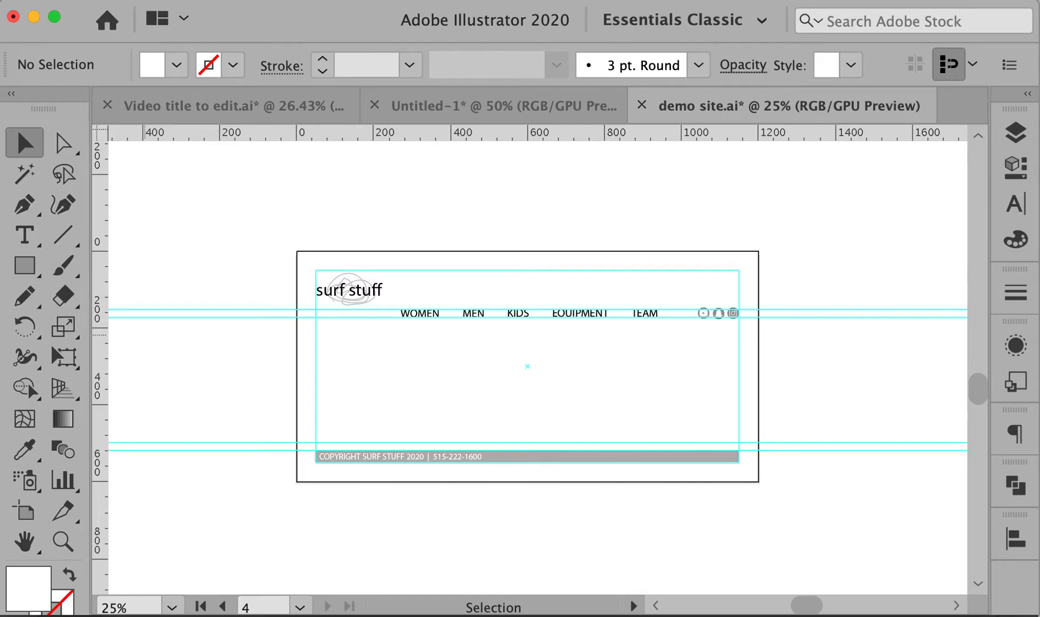
pyautogui.click(26, 511)
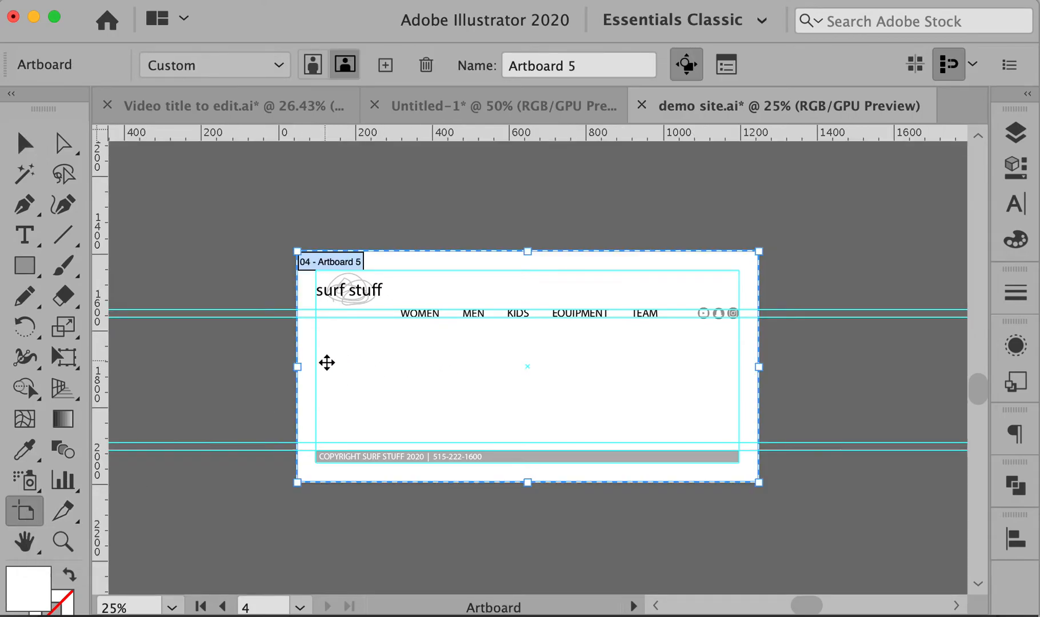
pyautogui.moveTo(320, 391); pyautogui.dragTo(259, 374)
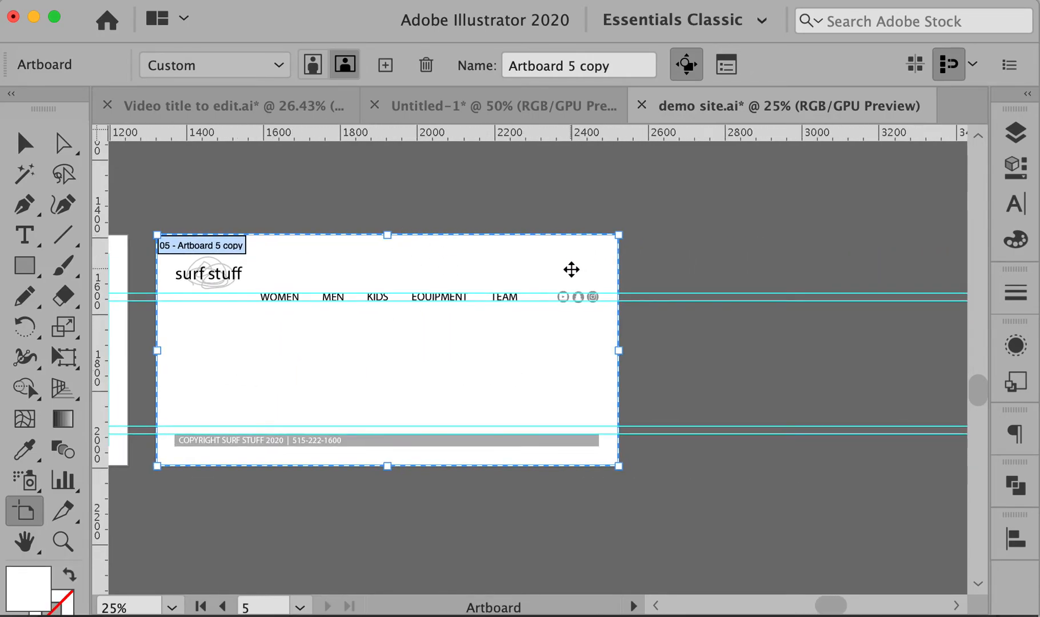
pyautogui.press('v')
pyautogui.moveTo(641, 249); pyautogui.dragTo(678, 258)
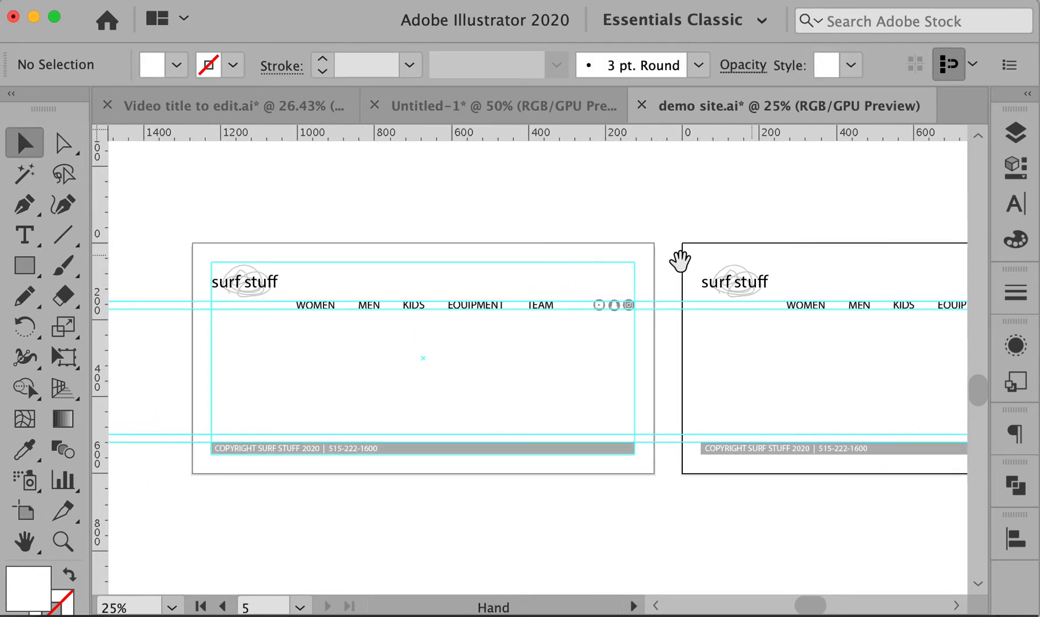
pyautogui.press('super+z')
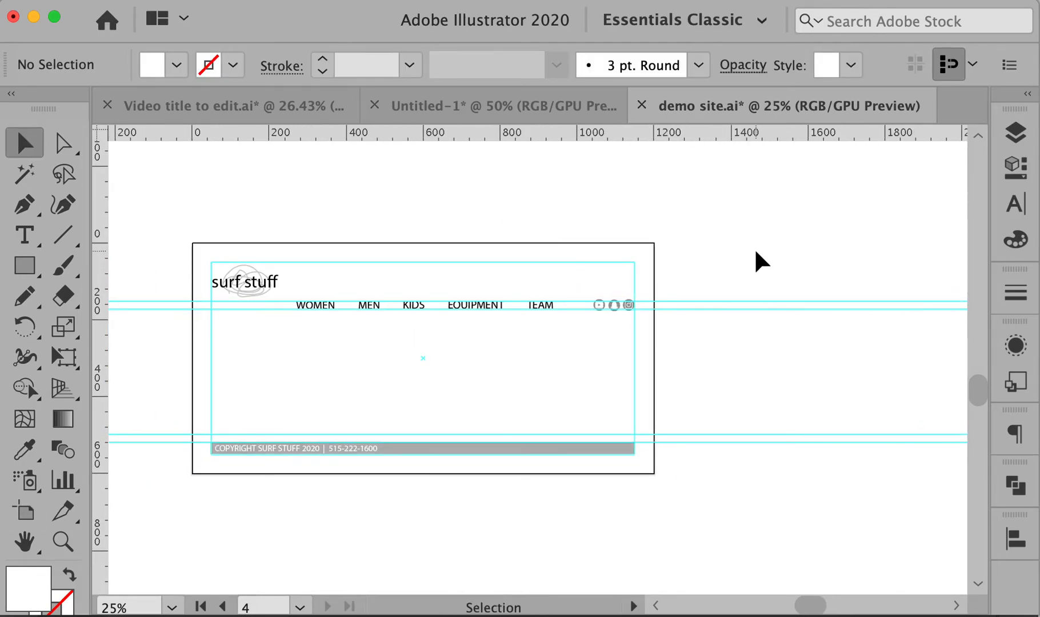
pyautogui.press('alt+super+5')
pyautogui.press('super+z')
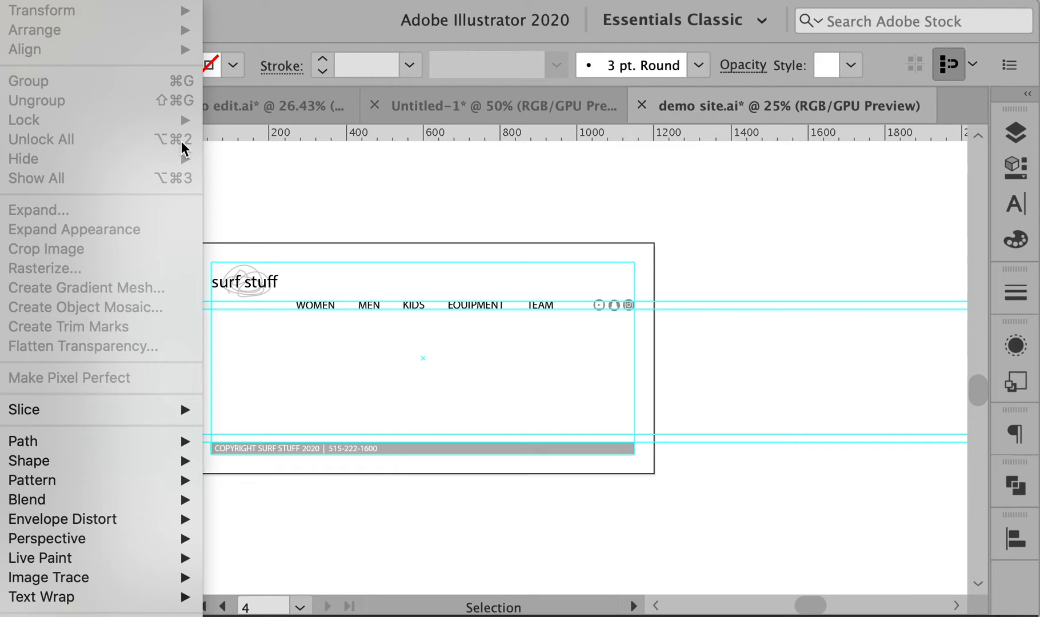
# Alt-drag the page artboard to the right to create a copy beside it
pyautogui.click(266, 152)
pyautogui.press('space')
pyautogui.moveTo(380, 195); pyautogui.dragTo(484, 194)
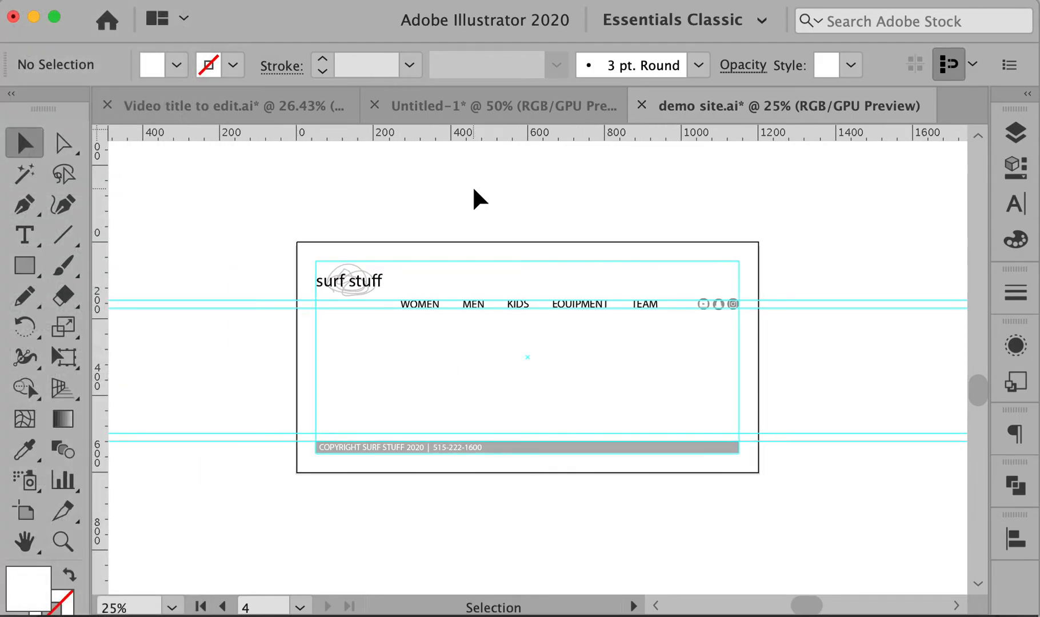
pyautogui.hotkey('shift', 'o')
pyautogui.moveTo(325, 301); pyautogui.dragTo(717, 344)
# Zoom in on the navigation row of the new artboard copy
pyautogui.press('space')
pyautogui.press('v')
pyautogui.press('space')
pyautogui.moveTo(345, 352); pyautogui.dragTo(811, 350)
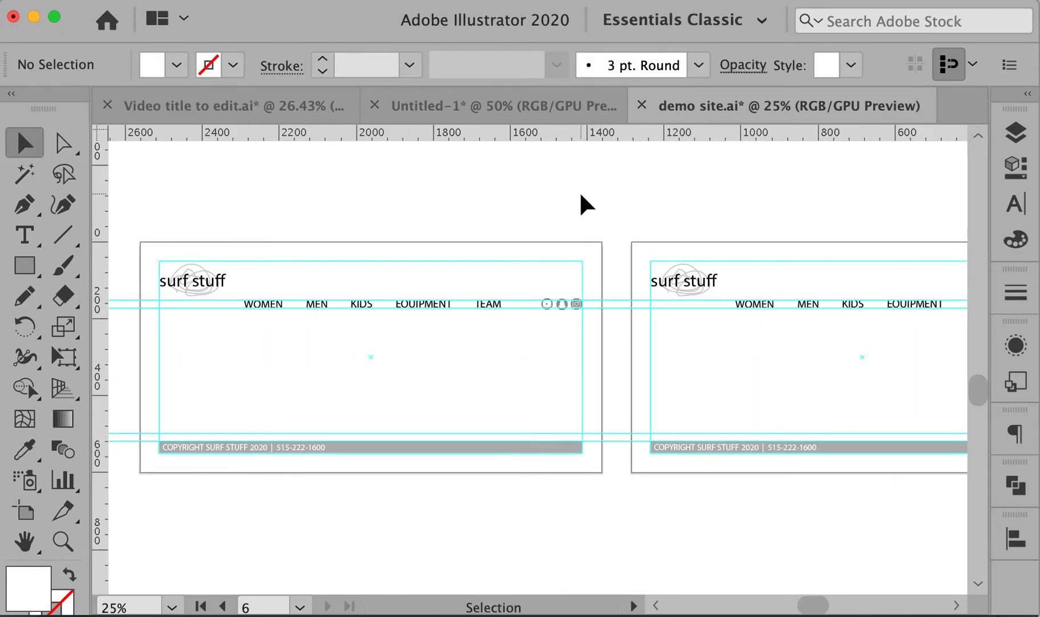
pyautogui.moveTo(689, 354); pyautogui.dragTo(318, 341)
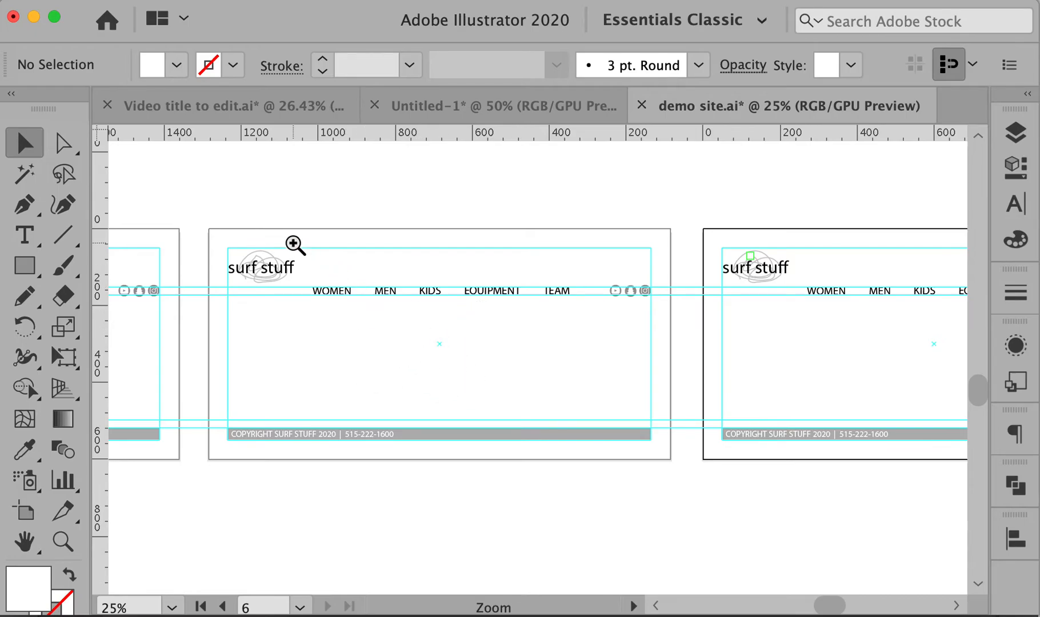
pyautogui.moveTo(293, 244); pyautogui.dragTo(525, 349)
pyautogui.moveTo(580, 366); pyautogui.dragTo(677, 364)
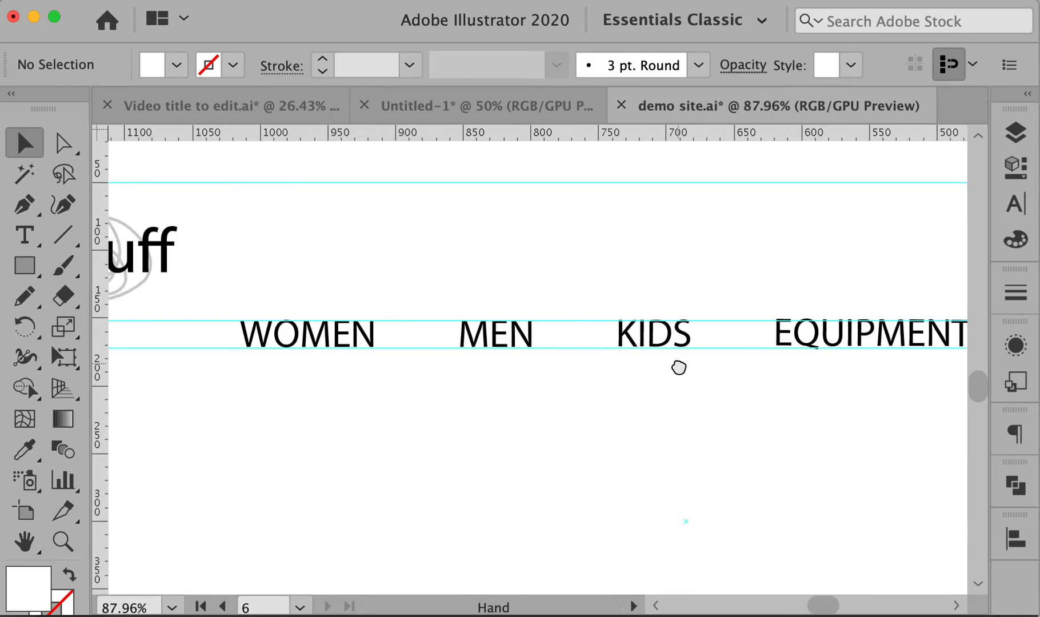
# Draw a rectangle around the MEN navigation link
pyautogui.click(494, 334)
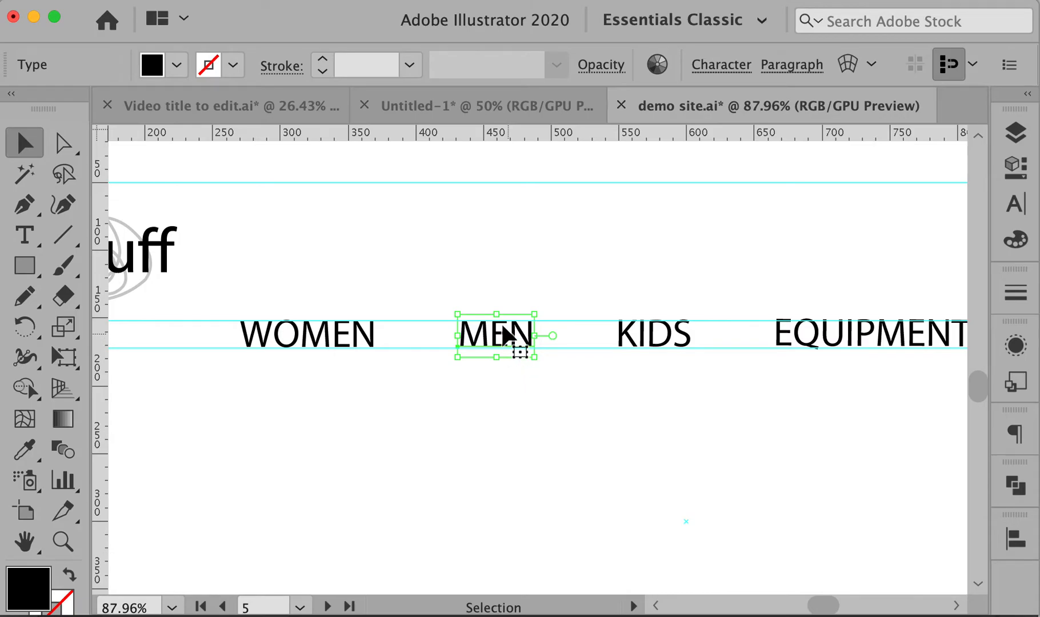
pyautogui.click(478, 294)
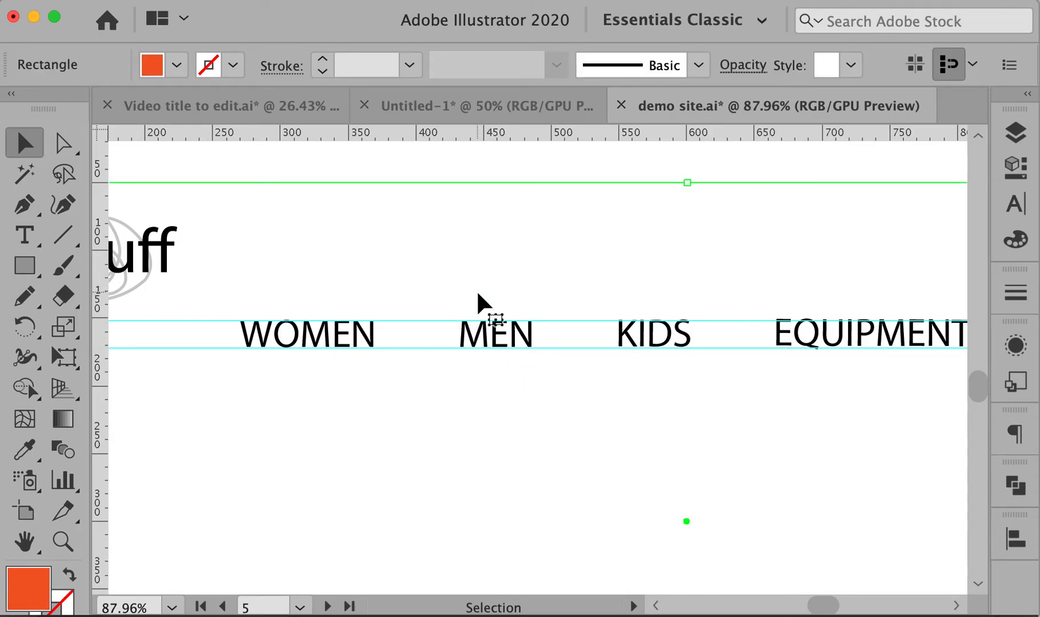
pyautogui.press('super+shift+a')
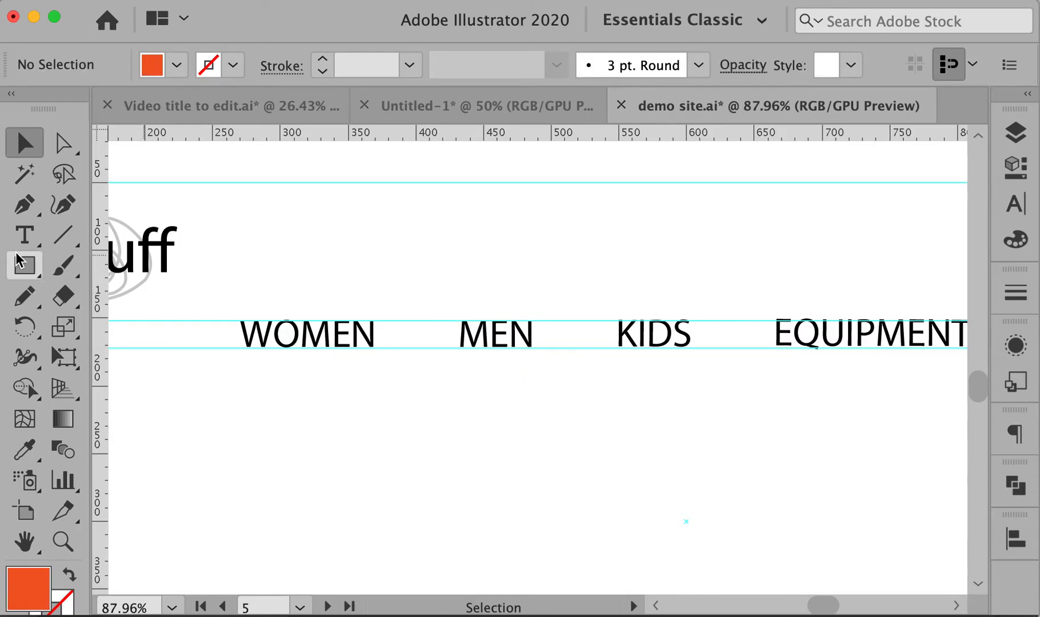
pyautogui.click(25, 268)
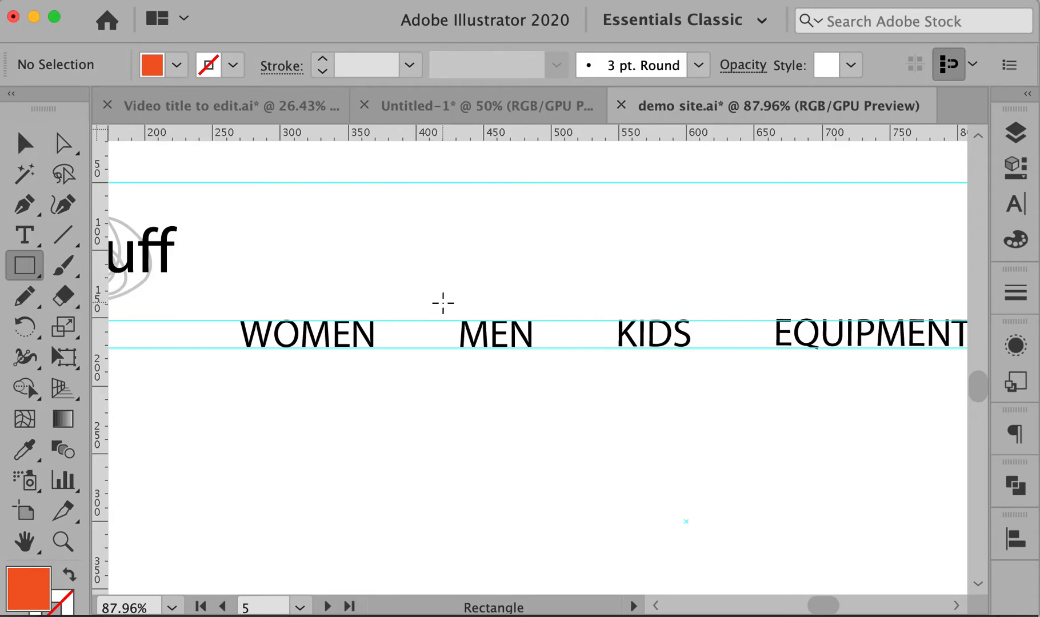
pyautogui.moveTo(443, 303); pyautogui.dragTo(548, 357)
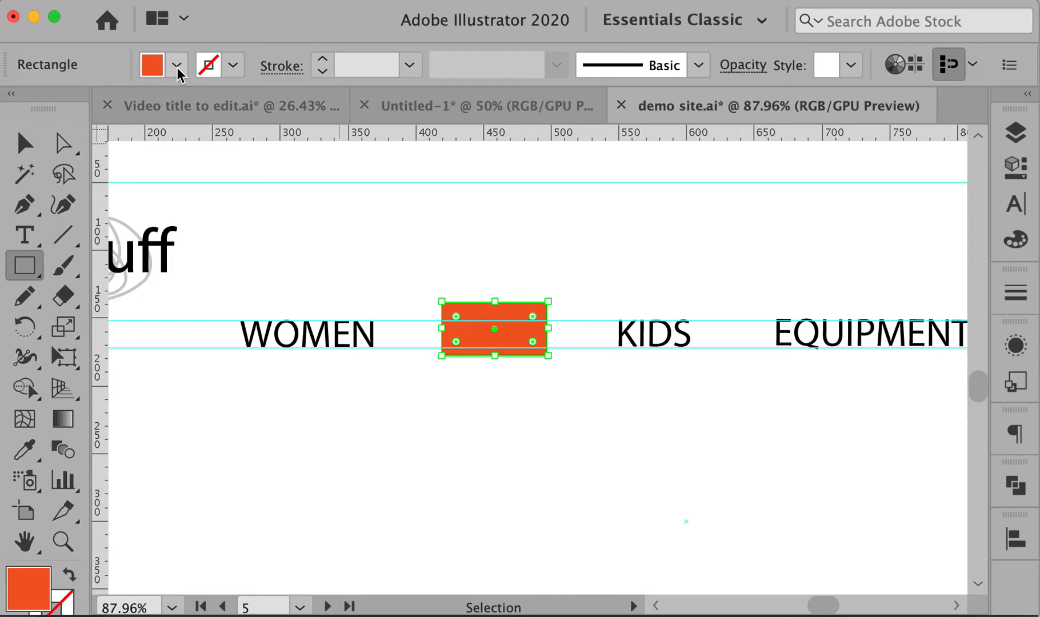
# Set the box's fill to None and its stroke to grey at 1 pt
pyautogui.click(178, 65)
pyautogui.click(13, 103)
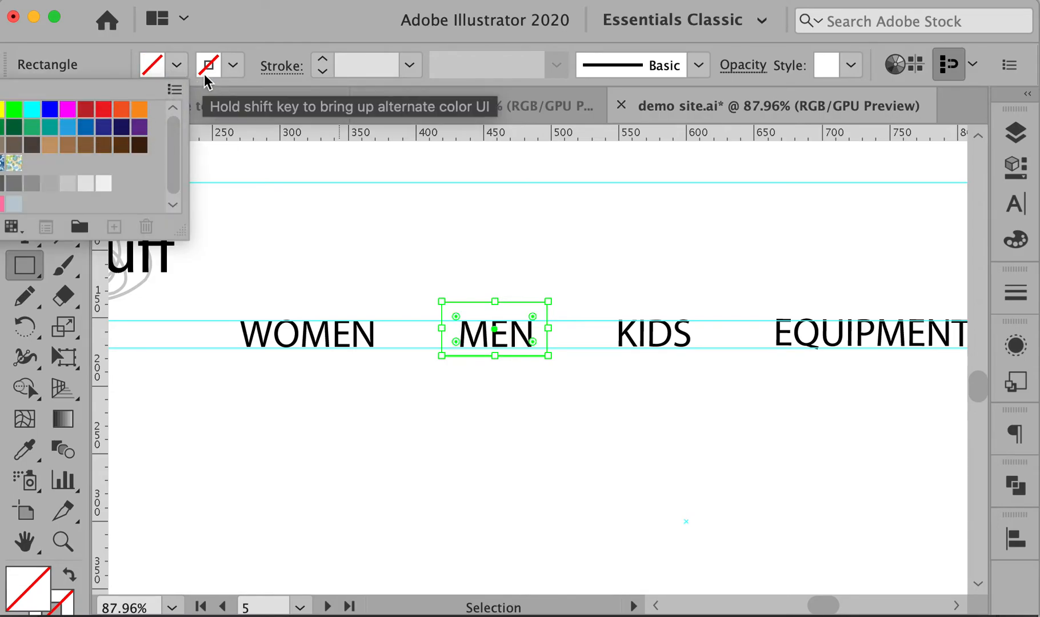
pyautogui.click(234, 67)
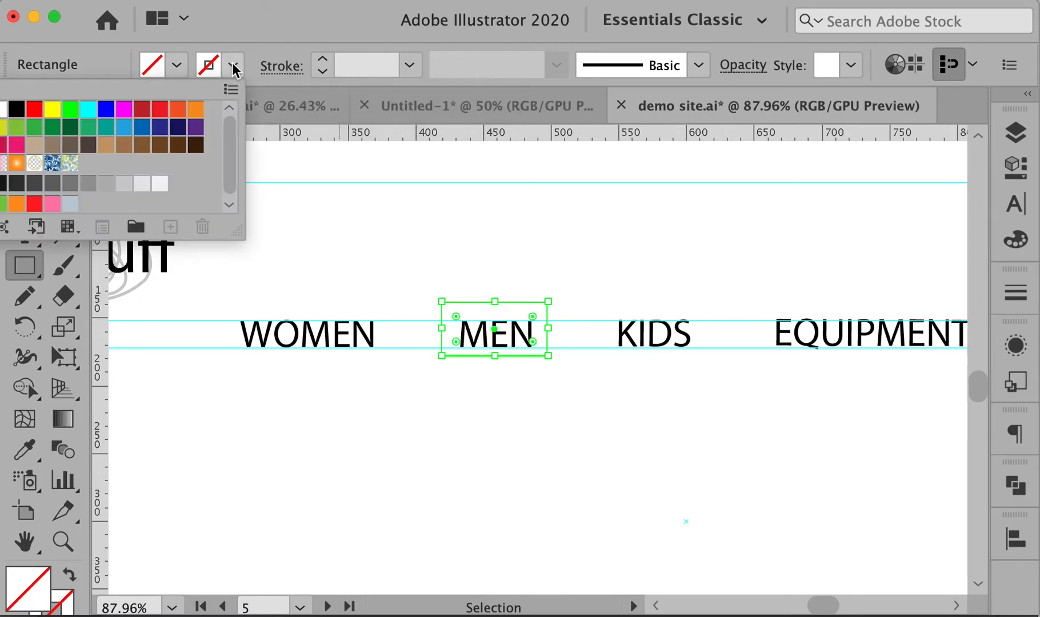
pyautogui.click(107, 185)
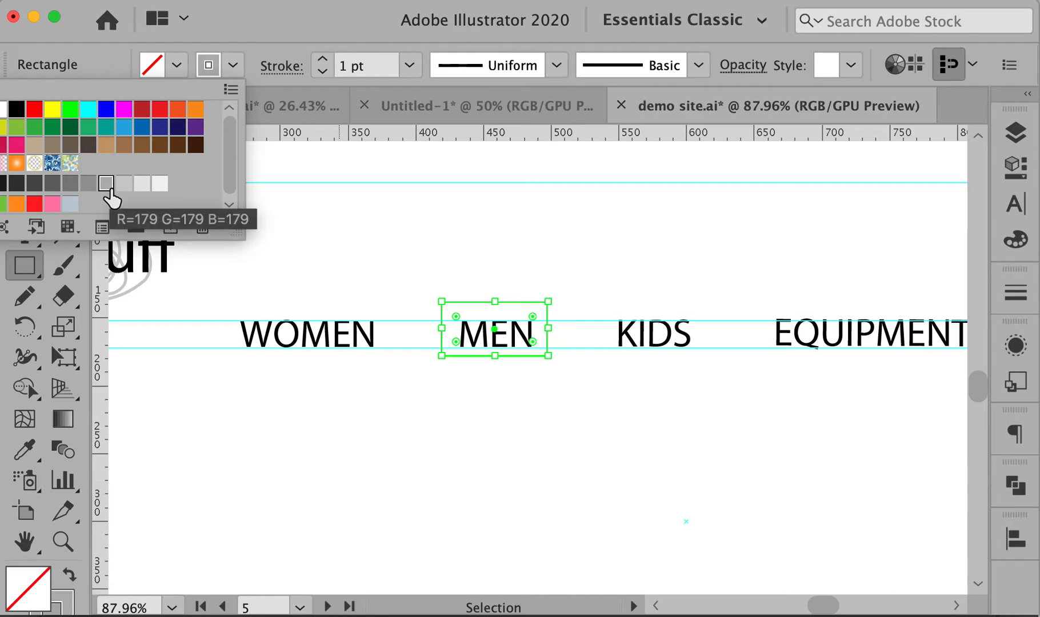
pyautogui.keyDown('super'); pyautogui.click(395, 198); pyautogui.keyUp('super')
pyautogui.keyDown('super'); pyautogui.click(507, 237); pyautogui.keyUp('super')
pyautogui.moveTo(785, 279); pyautogui.dragTo(414, 265)
pyautogui.keyDown('alt'); pyautogui.keyDown('super'); pyautogui.click(717, 281); pyautogui.keyUp('super'); pyautogui.keyUp('alt')
pyautogui.keyDown('alt'); pyautogui.keyDown('super'); pyautogui.click(719, 284); pyautogui.keyUp('super'); pyautogui.keyUp('alt')
pyautogui.moveTo(863, 319); pyautogui.dragTo(764, 249)
# Copy the MEN outline box and paste it in place on the next page artboard
pyautogui.press('v')
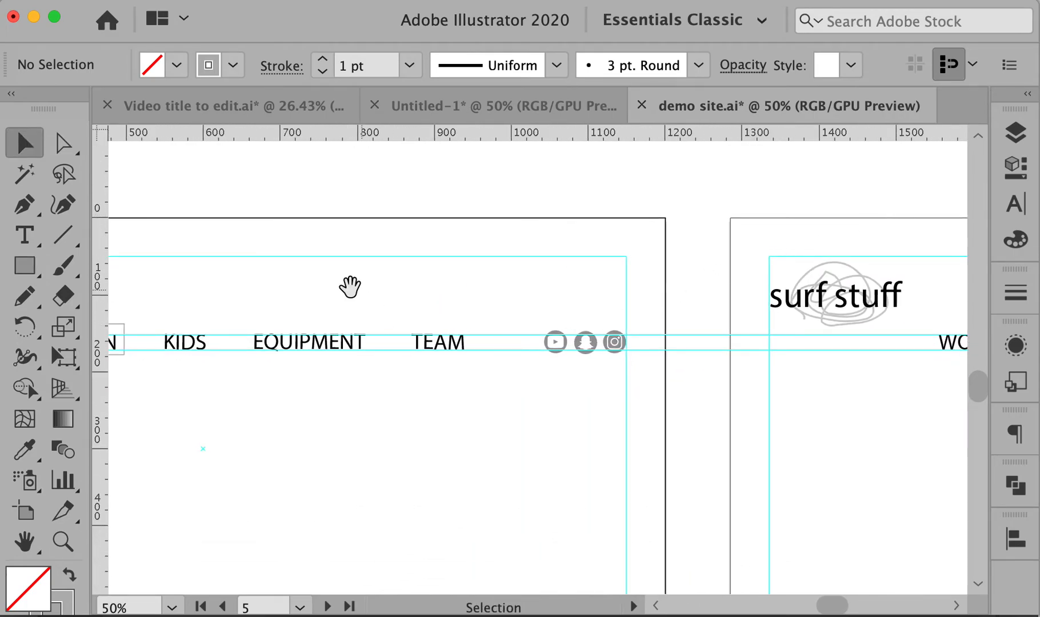
pyautogui.hscroll(-5, 345, 303)
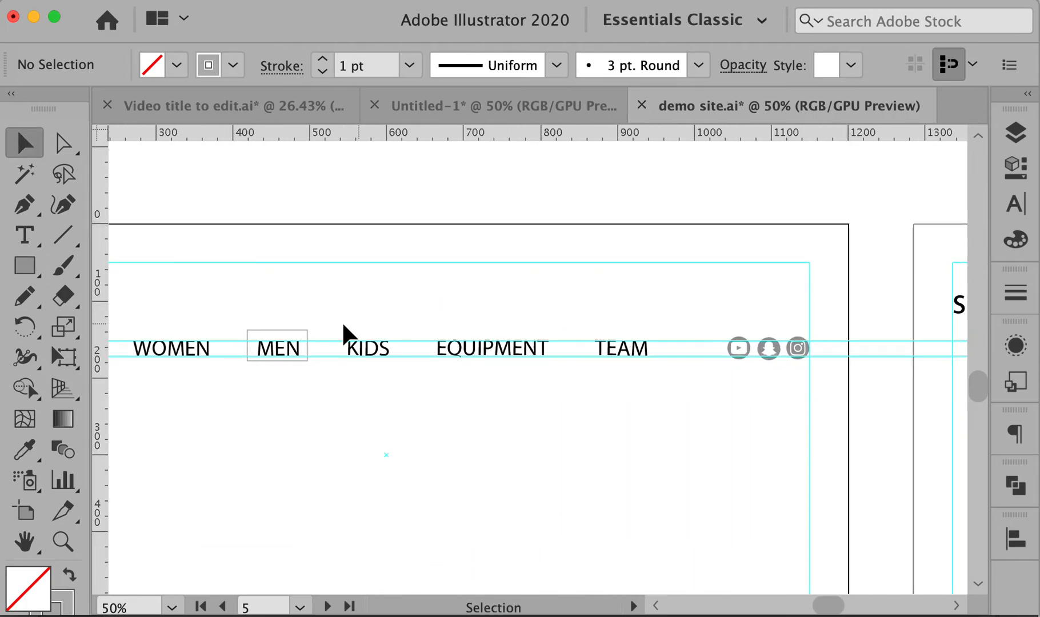
pyautogui.click(273, 336)
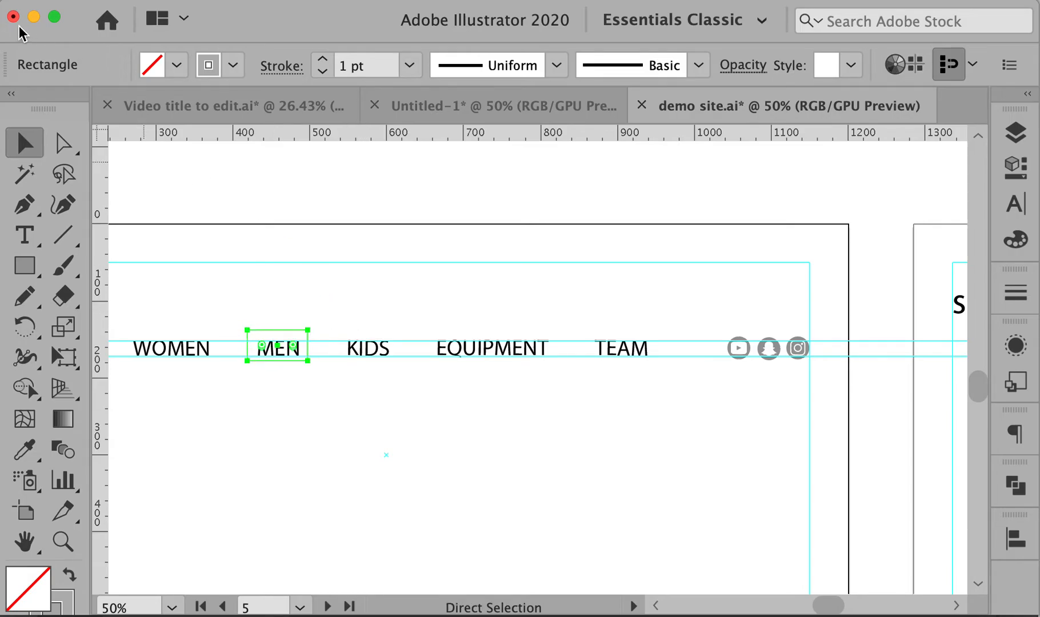
pyautogui.click(863, 357)
pyautogui.moveTo(901, 362); pyautogui.dragTo(200, 332)
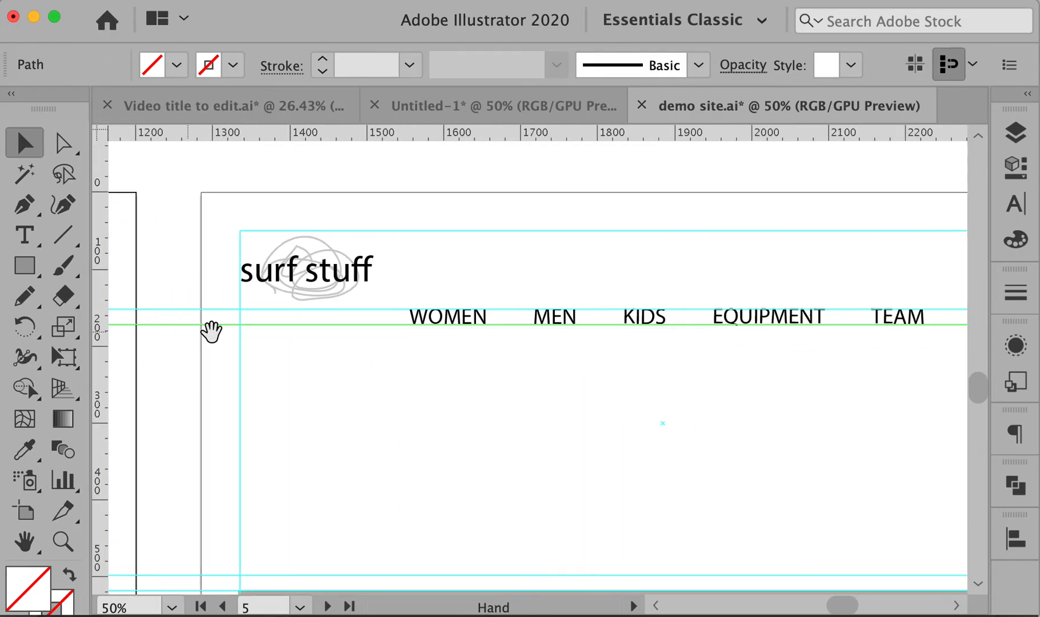
pyautogui.moveTo(657, 354); pyautogui.dragTo(557, 360)
pyautogui.click(605, 245)
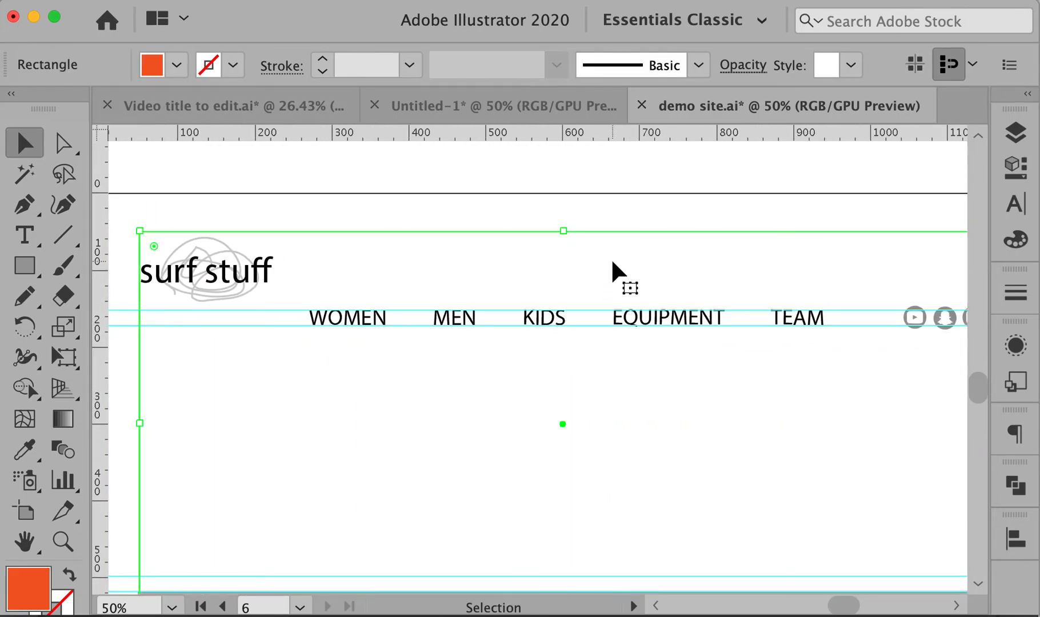
pyautogui.click(594, 209)
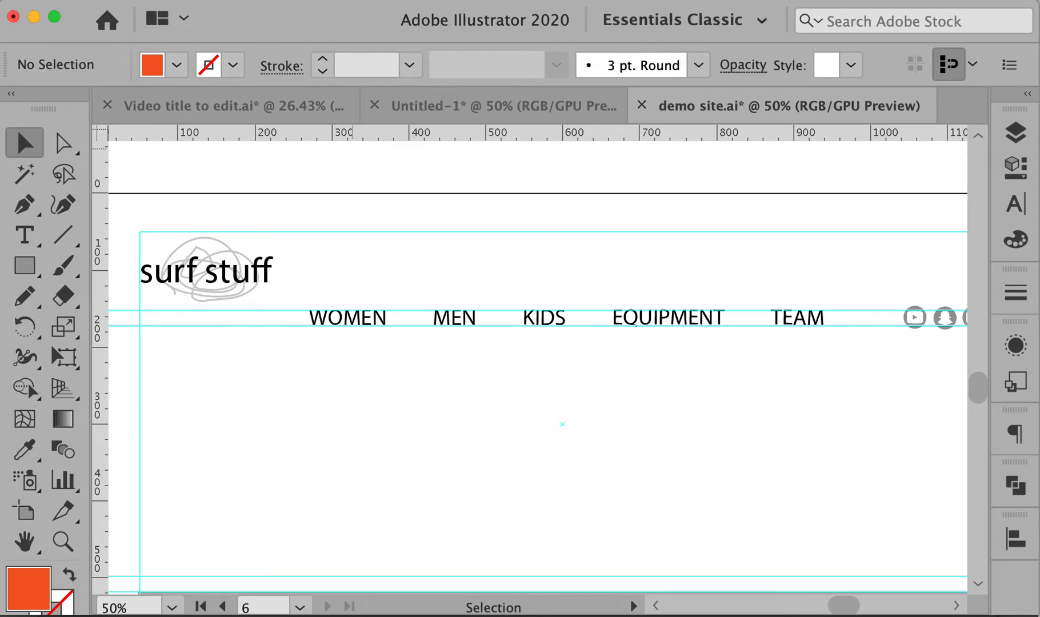
pyautogui.click(46, 160)
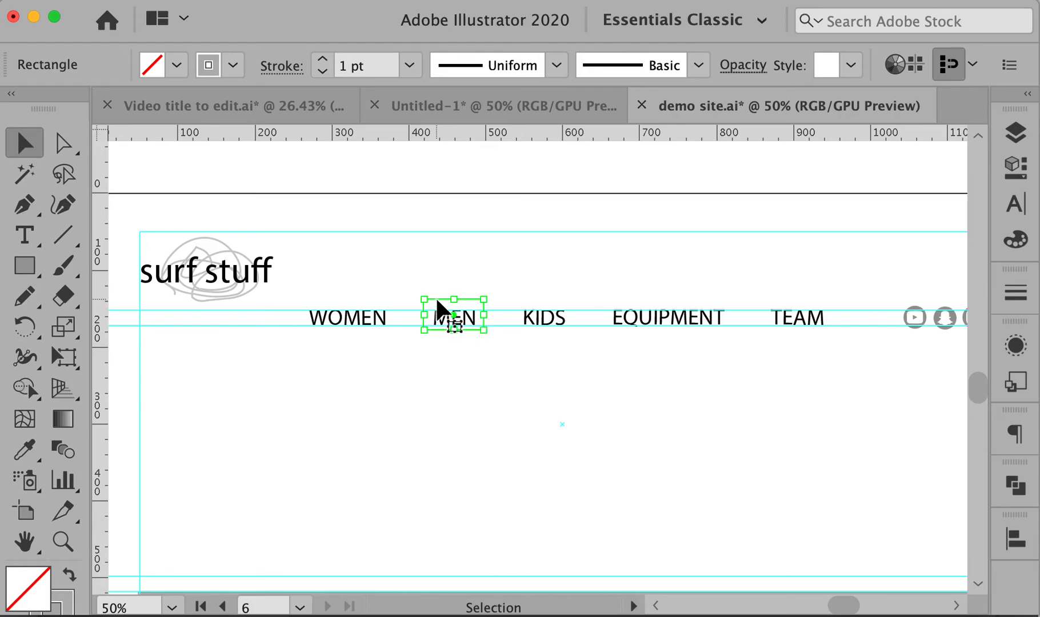
# Move the pasted box over EQUIPMENT and resize it to fit the word
pyautogui.press('a')
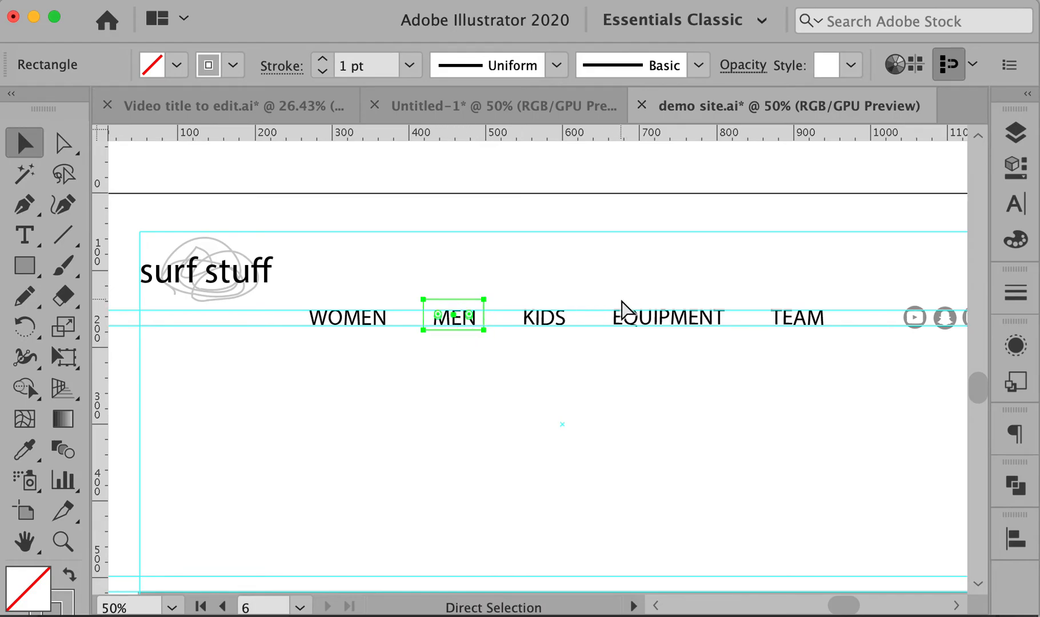
pyautogui.click(478, 290)
pyautogui.moveTo(467, 300); pyautogui.dragTo(682, 272)
pyautogui.click(656, 244)
pyautogui.keyDown('alt'); pyautogui.keyDown('super'); pyautogui.click(682, 283); pyautogui.keyUp('super'); pyautogui.keyUp('alt')
pyautogui.moveTo(514, 437); pyautogui.dragTo(629, 401)
pyautogui.moveTo(327, 407); pyautogui.dragTo(964, 399)
pyautogui.moveTo(484, 411); pyautogui.dragTo(981, 400)
pyautogui.moveTo(876, 390); pyautogui.dragTo(225, 389)
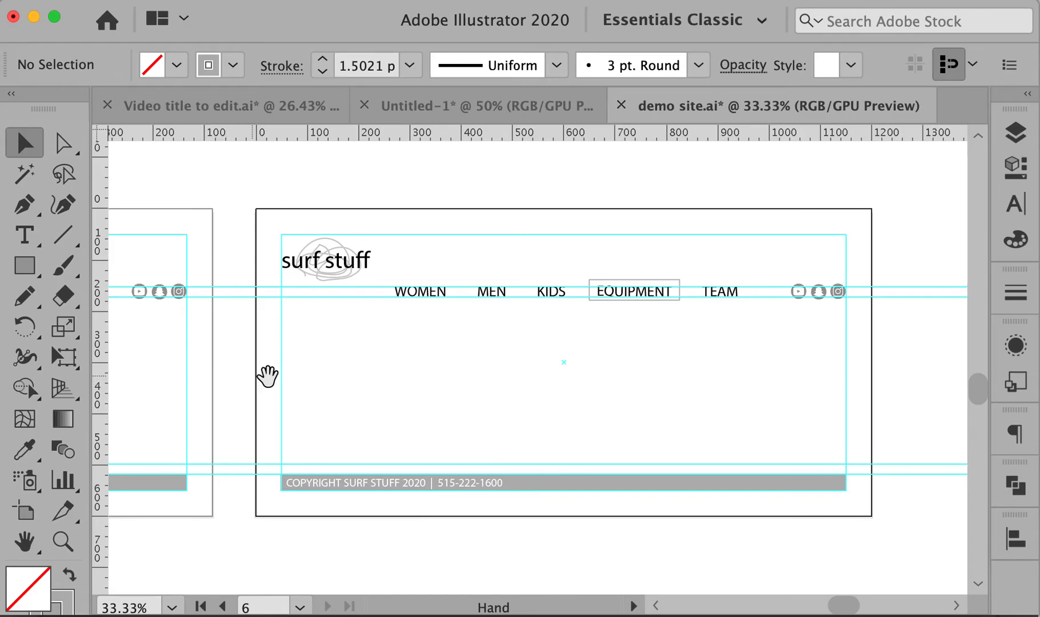
pyautogui.moveTo(344, 376); pyautogui.dragTo(597, 378)
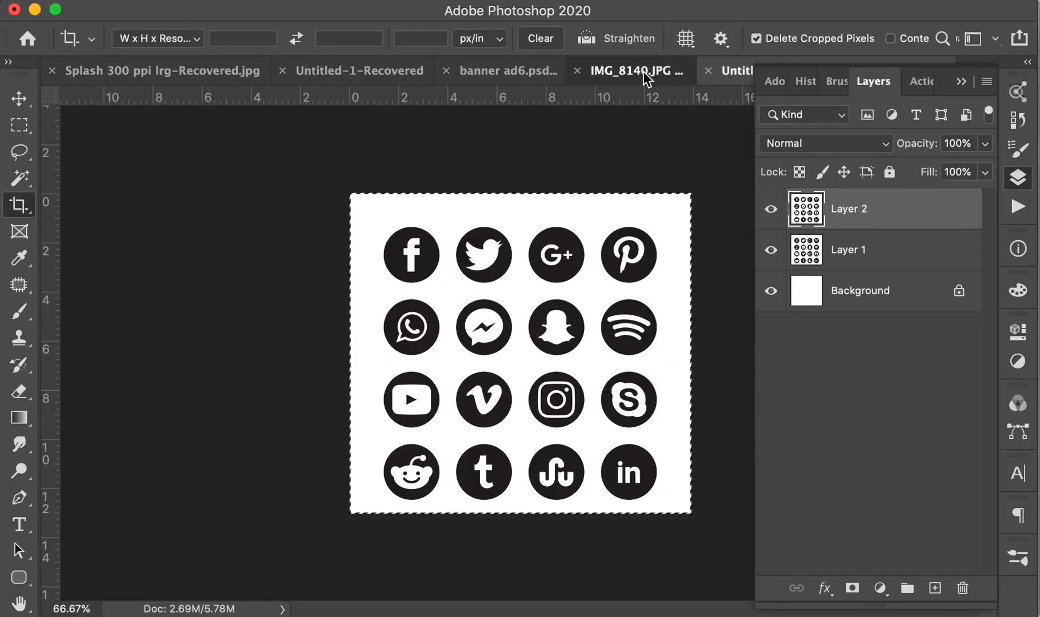
# Switch to Photoshop's IMG_8140 document to view the scanned wireframe sketches
pyautogui.click(646, 78)
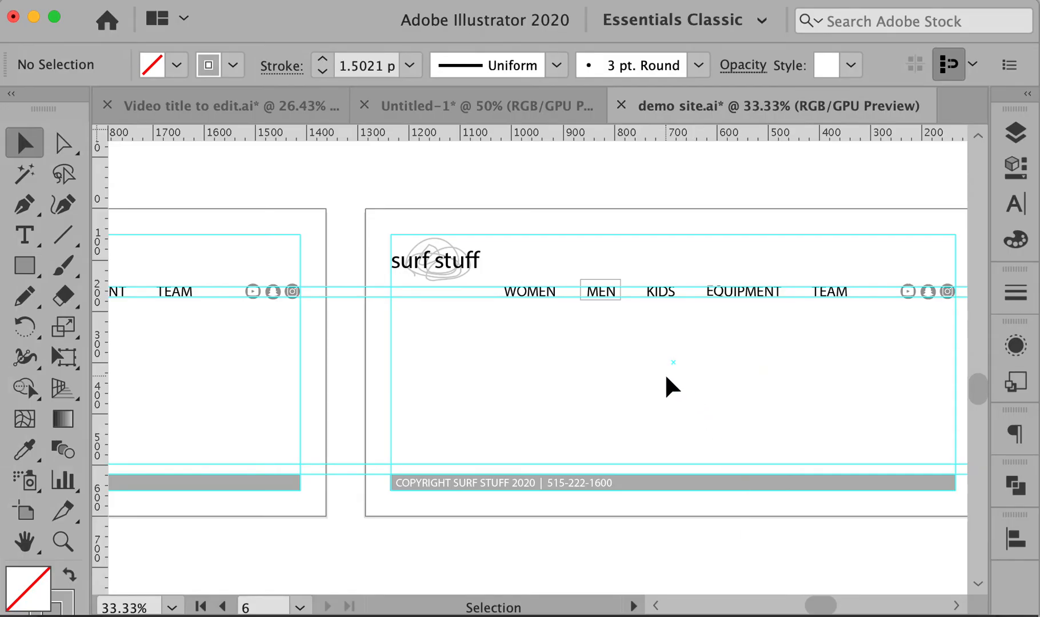
# Zoom out and center the first home page artboard in view
pyautogui.moveTo(328, 372); pyautogui.dragTo(790, 380)
pyautogui.keyDown('alt'); pyautogui.keyDown('super'); pyautogui.click(706, 377); pyautogui.keyUp('super'); pyautogui.keyUp('alt')
pyautogui.keyDown('alt'); pyautogui.keyDown('super'); pyautogui.click(705, 377); pyautogui.keyUp('super'); pyautogui.keyUp('alt')
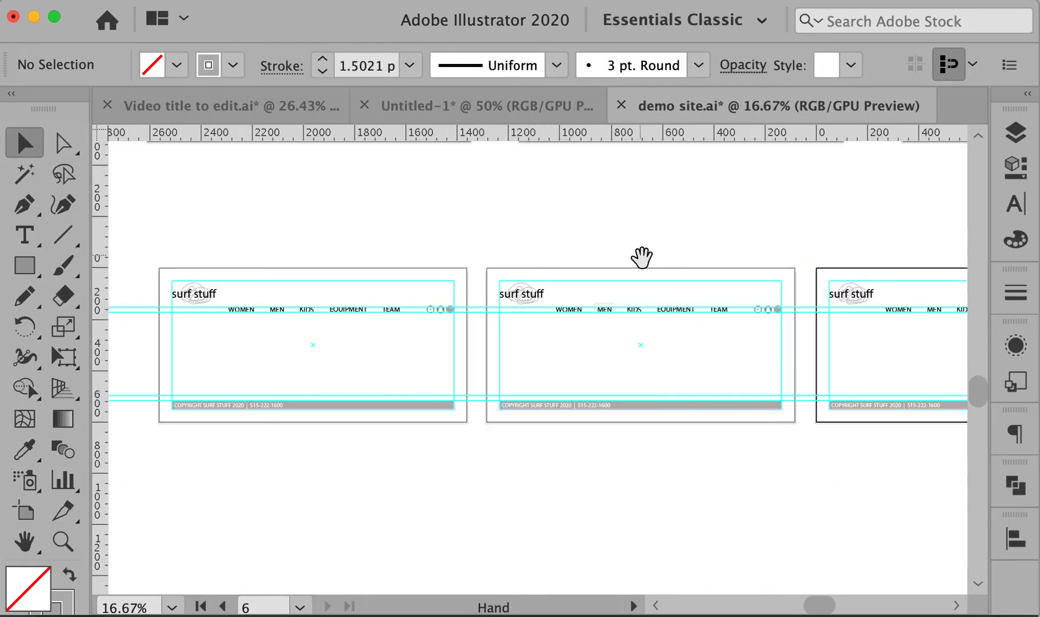
pyautogui.moveTo(643, 255); pyautogui.dragTo(710, 481)
pyautogui.moveTo(691, 268); pyautogui.dragTo(738, 376)
pyautogui.keyDown('super'); pyautogui.click(493, 362); pyautogui.keyUp('super')
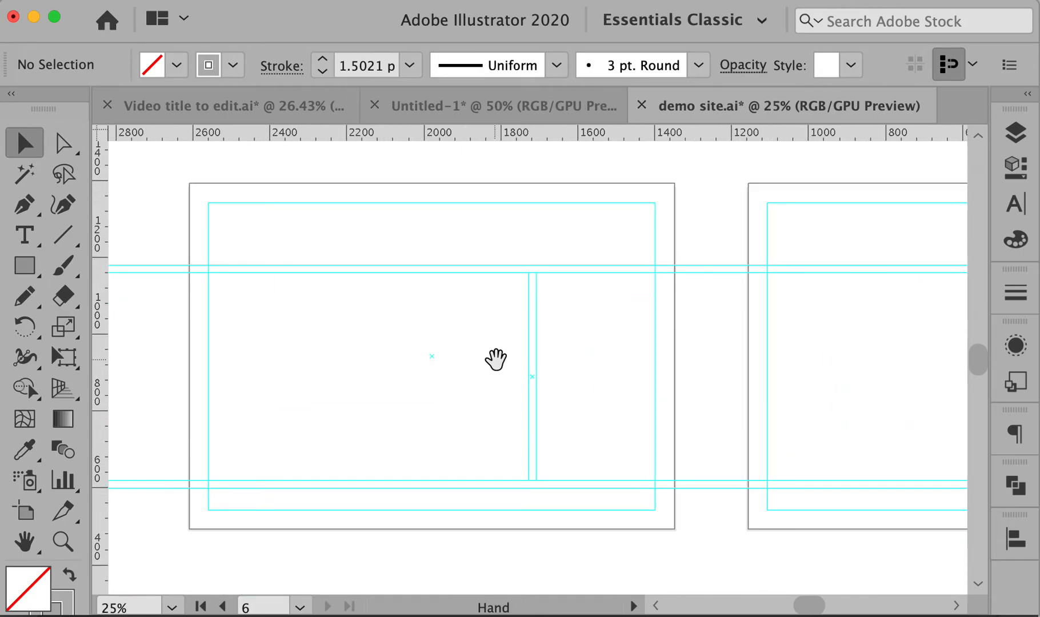
pyautogui.moveTo(498, 363); pyautogui.dragTo(524, 365)
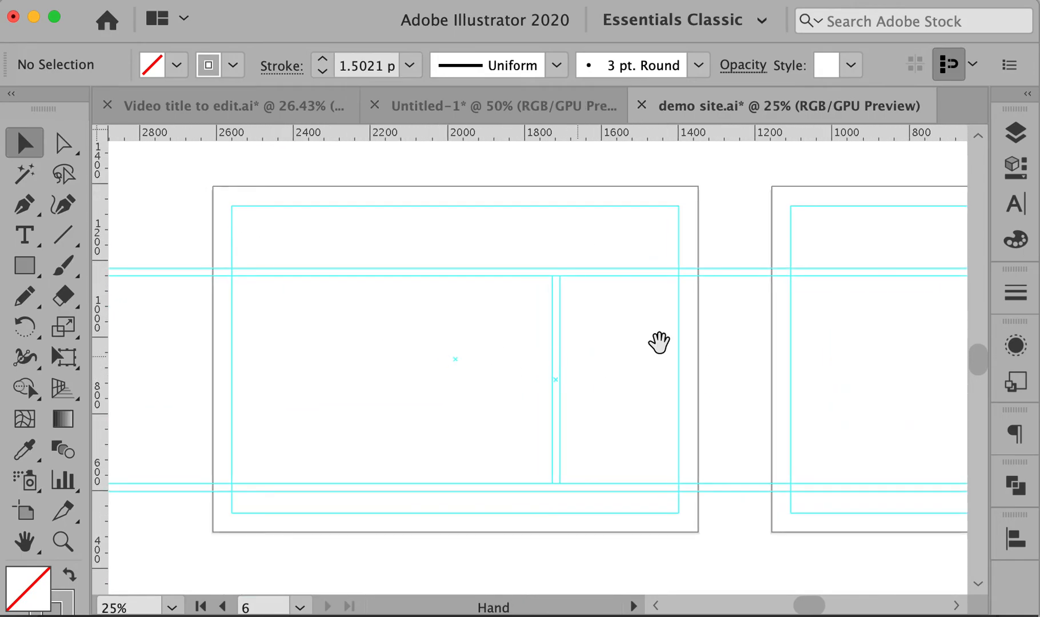
# Turn on visibility for the Layer 1, Text, Logo, Lines and Nav layers
pyautogui.click(1015, 133)
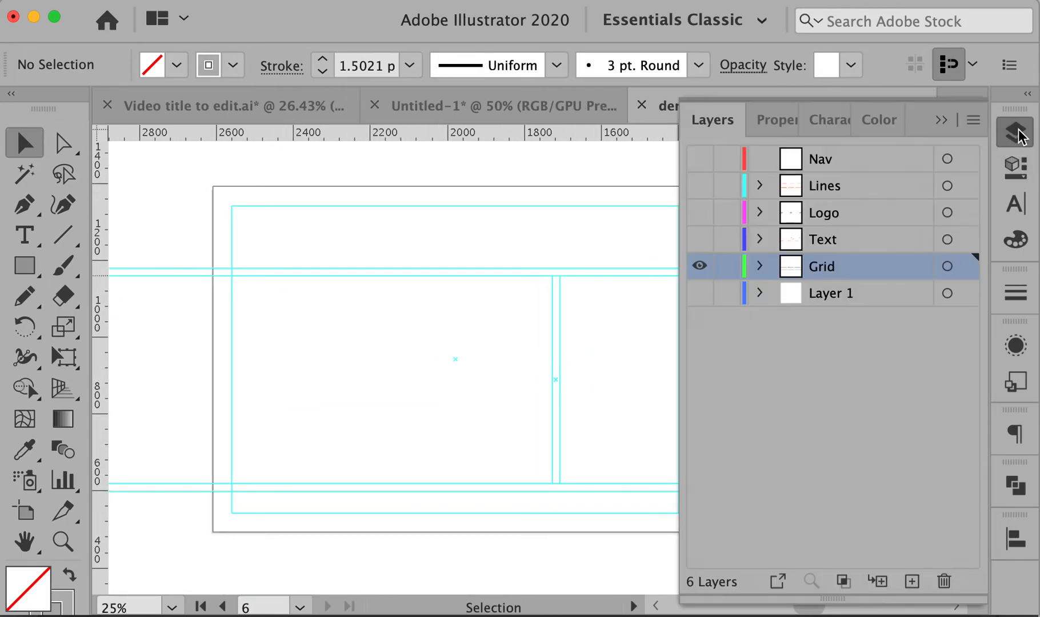
pyautogui.click(699, 293)
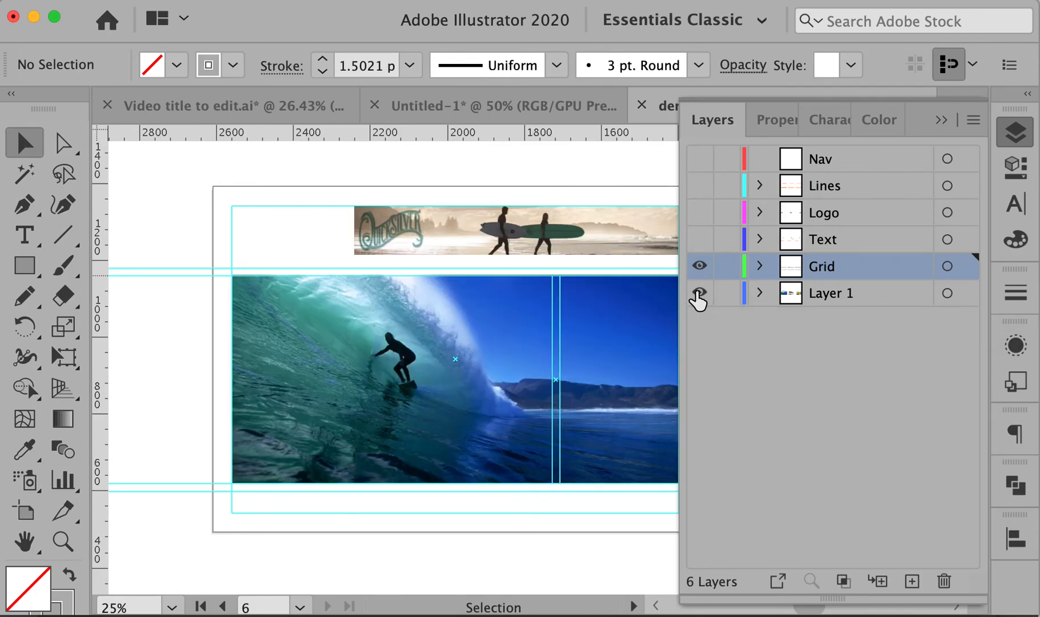
pyautogui.click(698, 240)
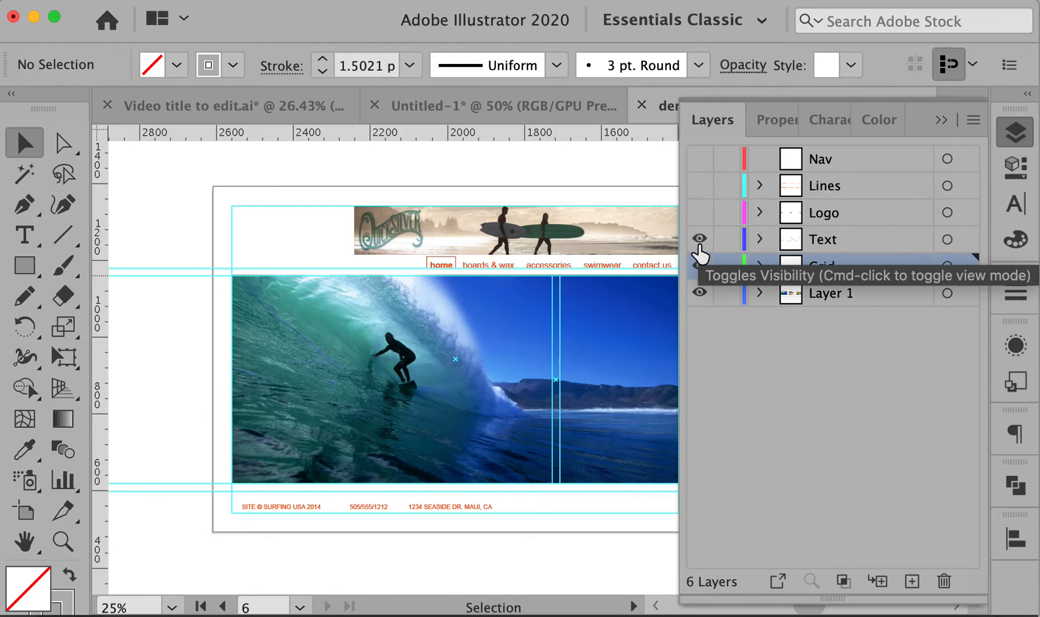
pyautogui.click(699, 212)
pyautogui.click(699, 186)
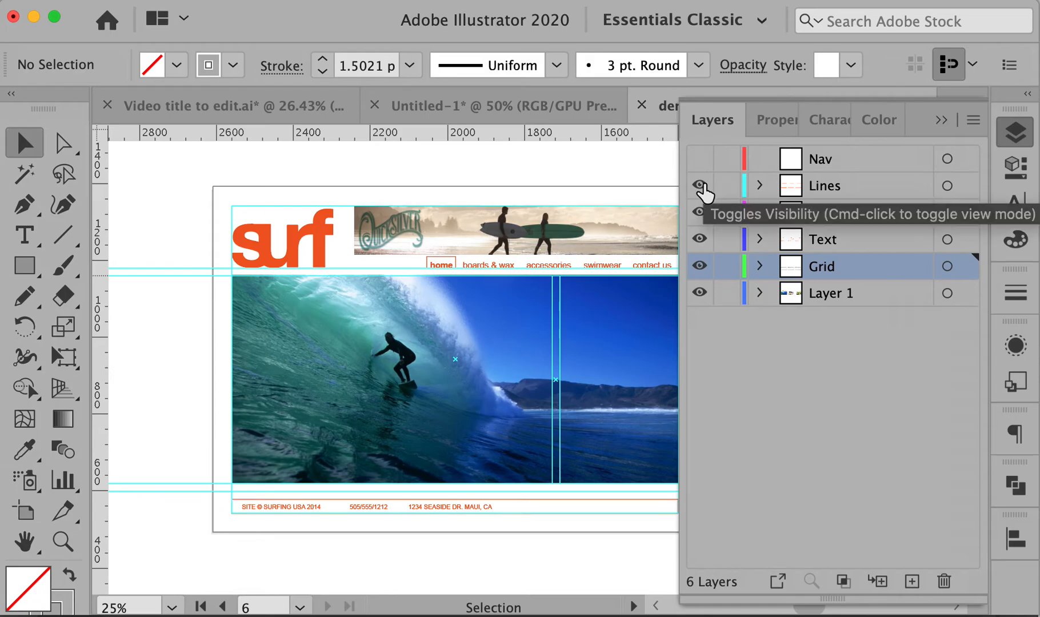
pyautogui.click(699, 159)
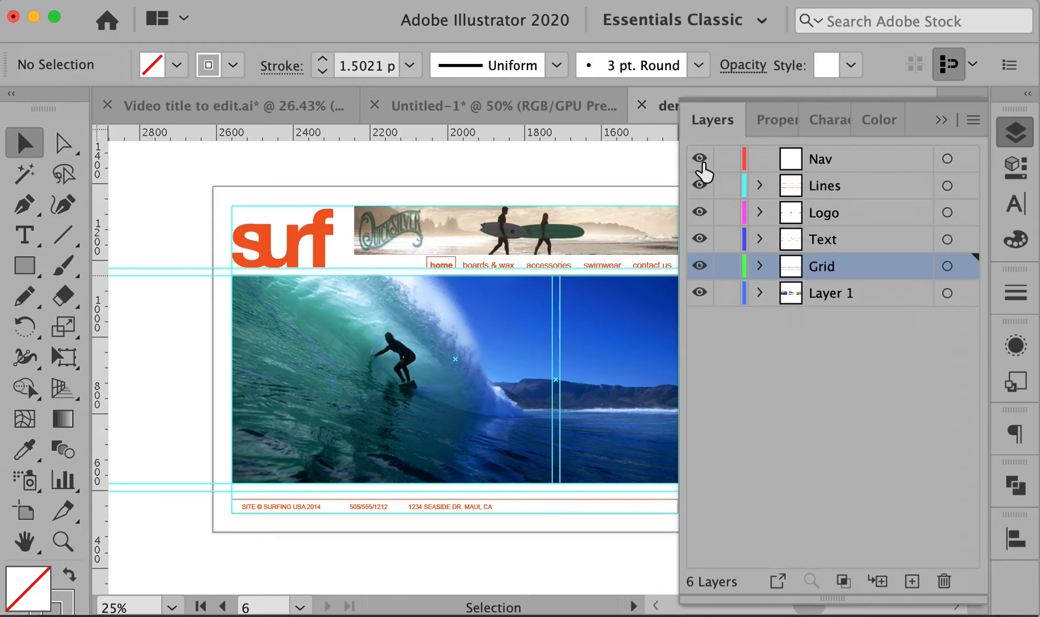
# Collapse the Layers panel and fit the home page artboard in the window
pyautogui.click(942, 119)
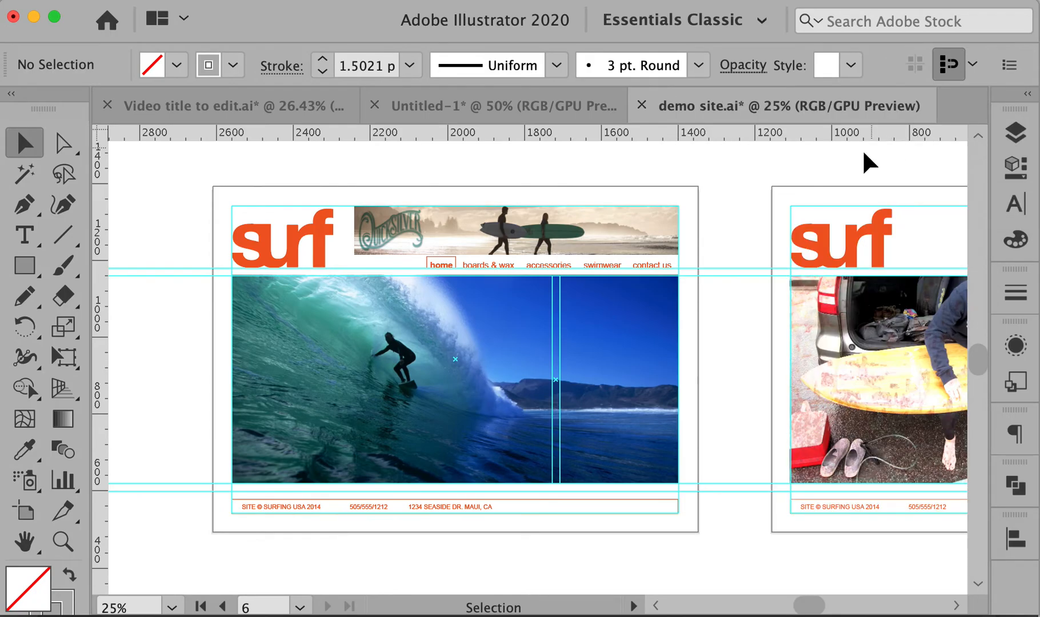
pyautogui.moveTo(655, 301); pyautogui.dragTo(716, 292)
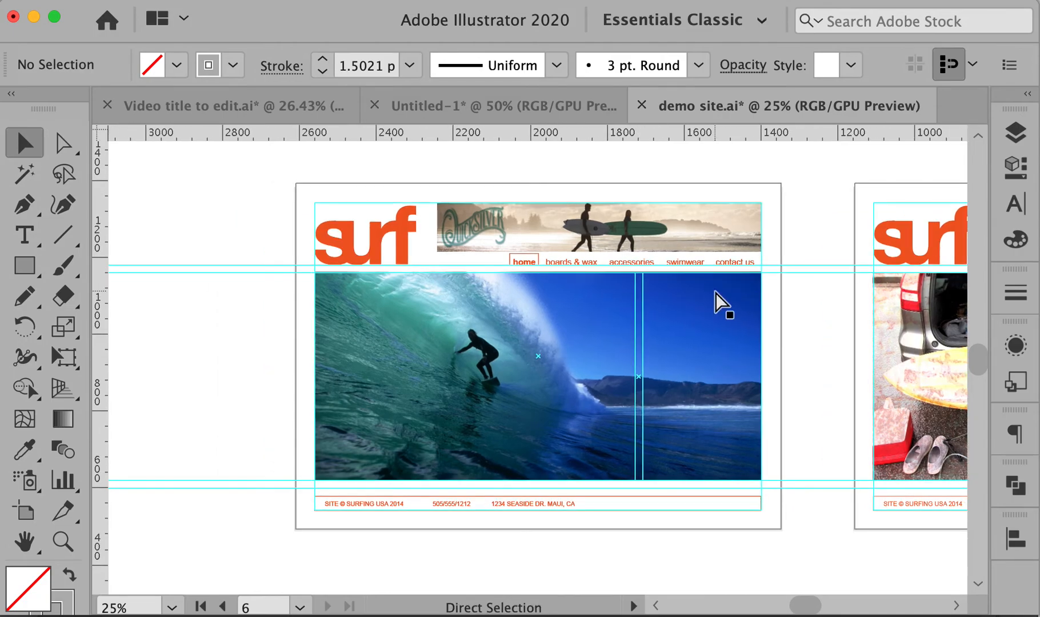
pyautogui.moveTo(809, 306); pyautogui.dragTo(744, 306)
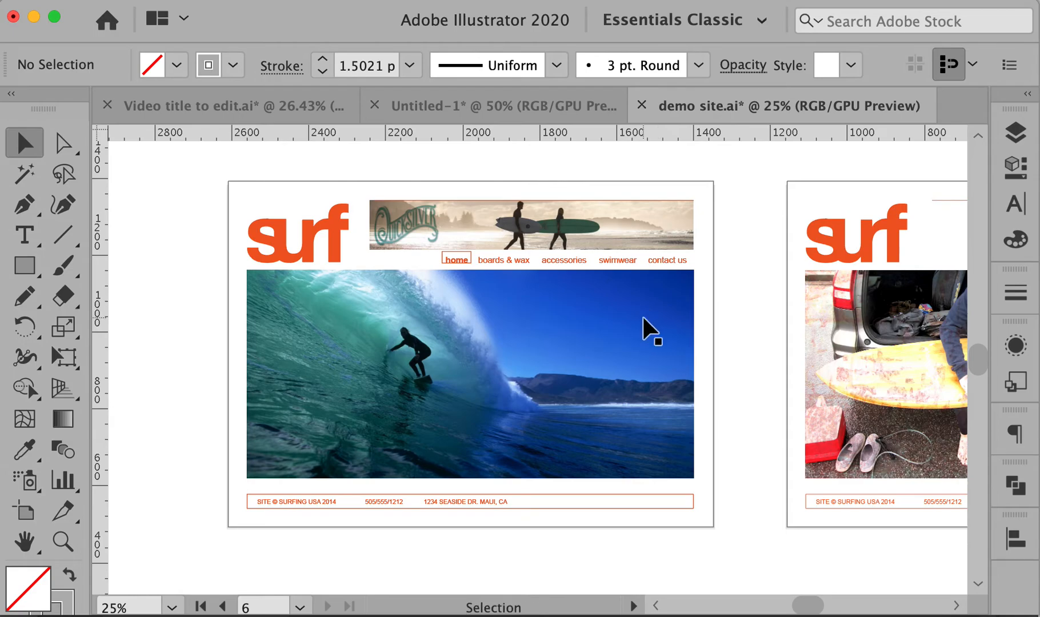
pyautogui.press('super+0')
pyautogui.scroll(10, 643, 319)
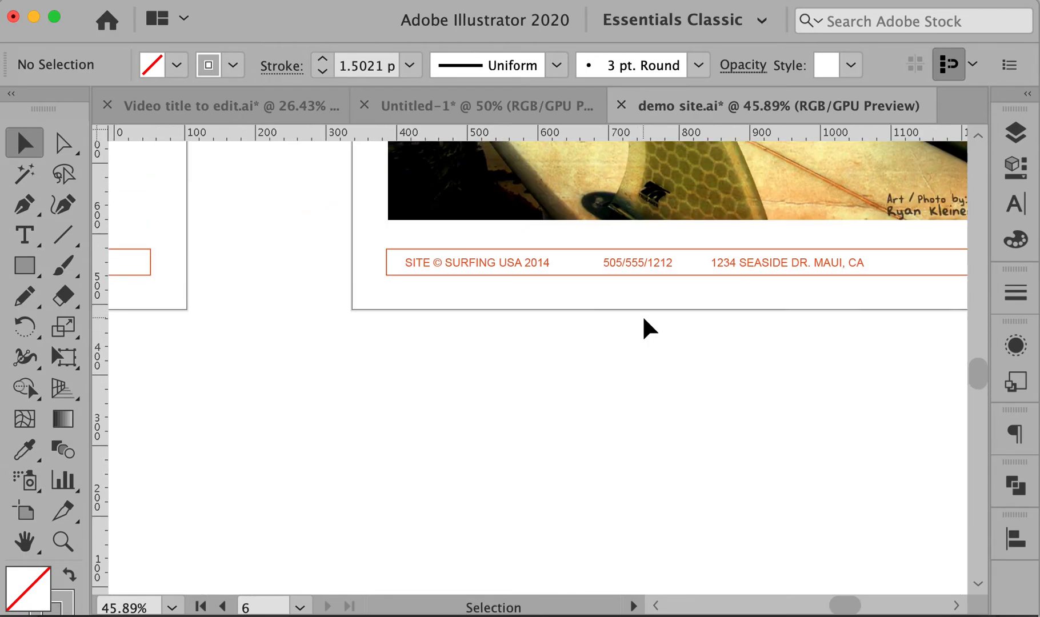
pyautogui.scroll(8, 643, 318)
pyautogui.hscroll(-10, 644, 318)
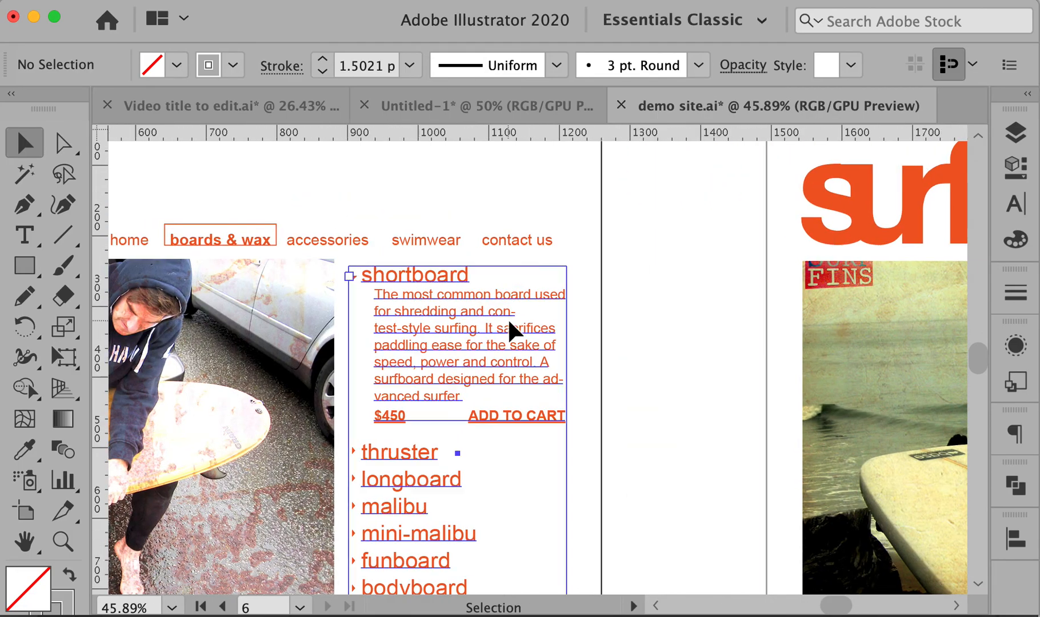
# Fit artboard 2 and scroll between the boards & wax and home page mockups
pyautogui.click(508, 317)
pyautogui.press('super+0')
pyautogui.hscroll(-15, 508, 318)
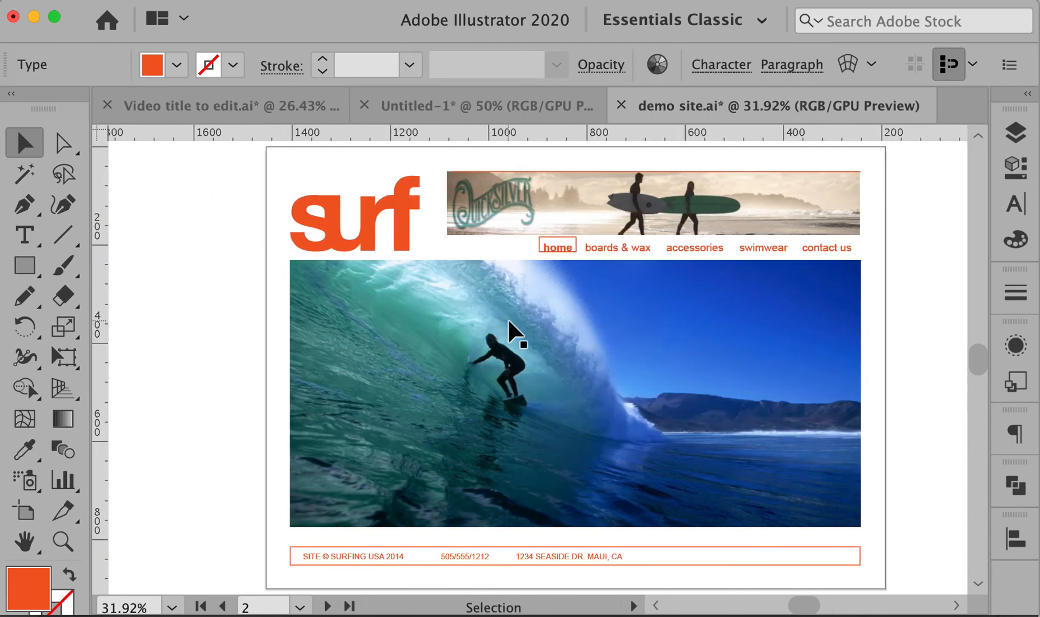
pyautogui.click(911, 347)
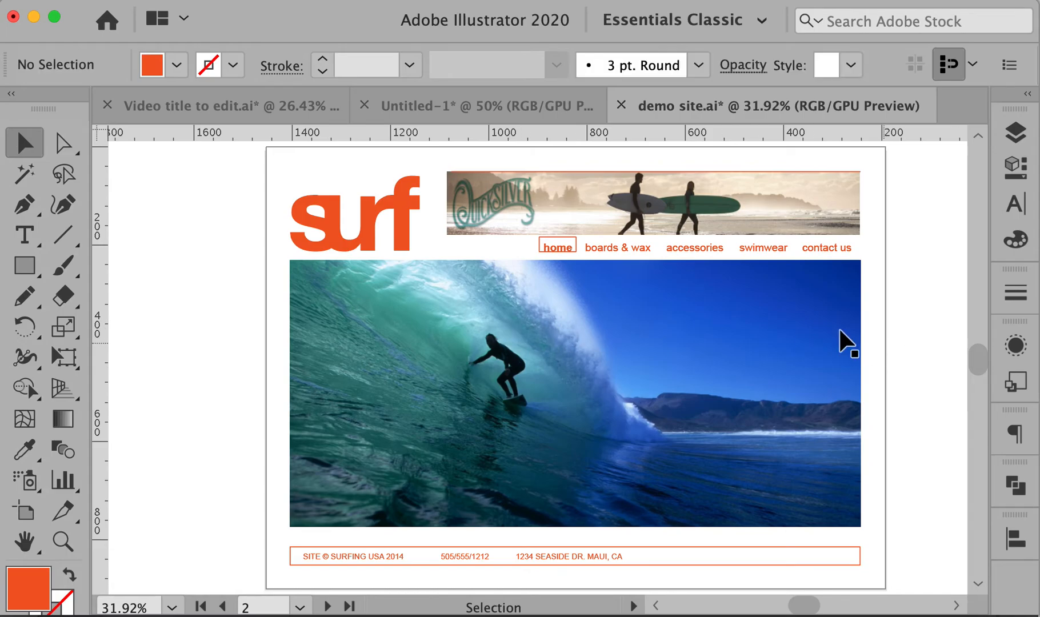
pyautogui.hscroll(15, 813, 295)
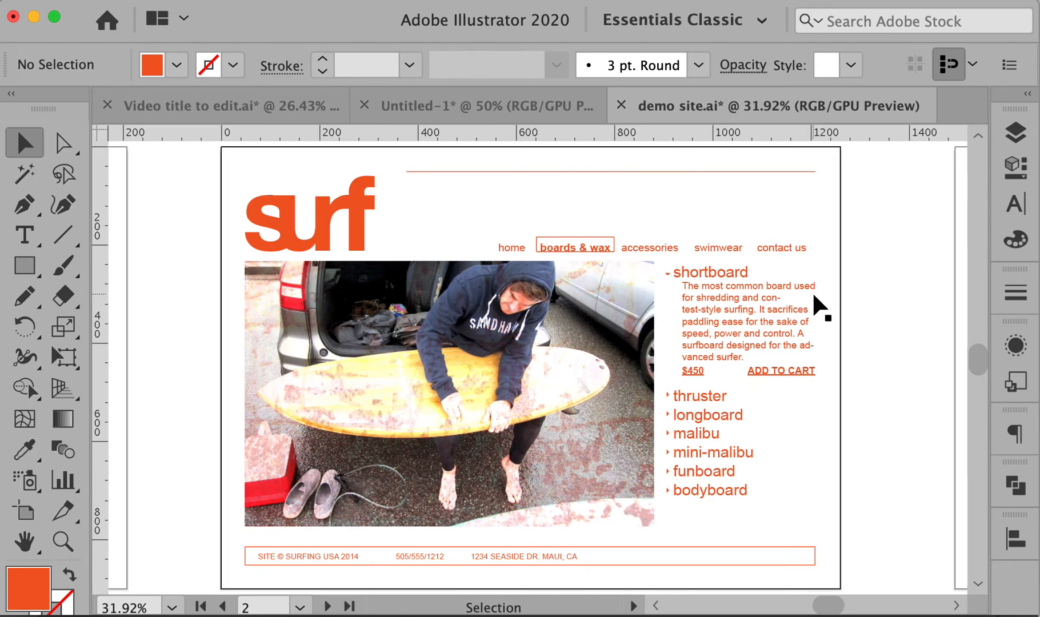
pyautogui.hscroll(1, 812, 290)
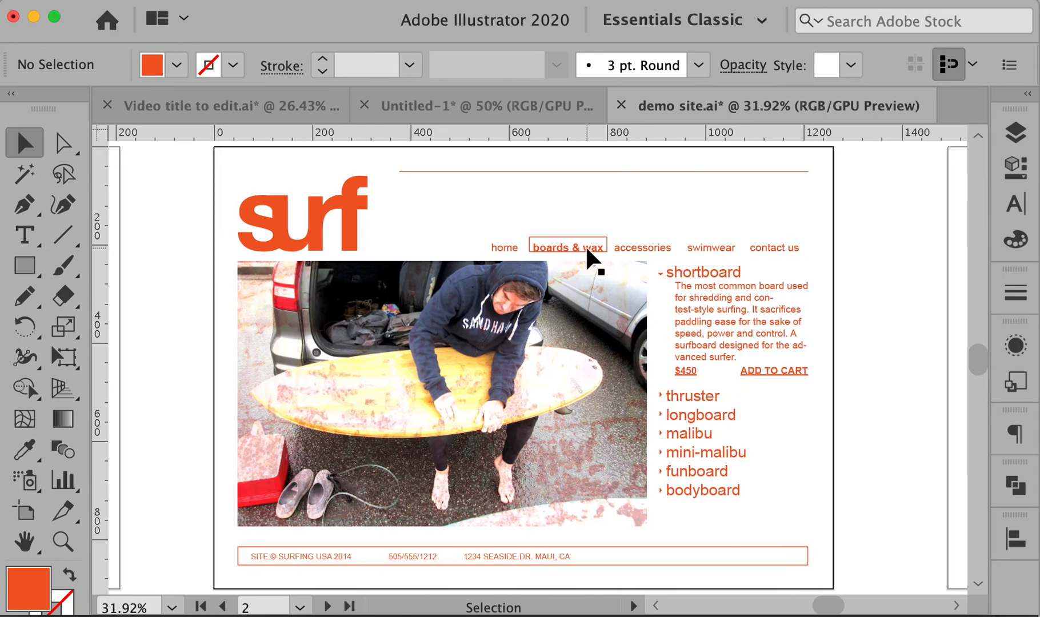
pyautogui.scroll(-1, 586, 248)
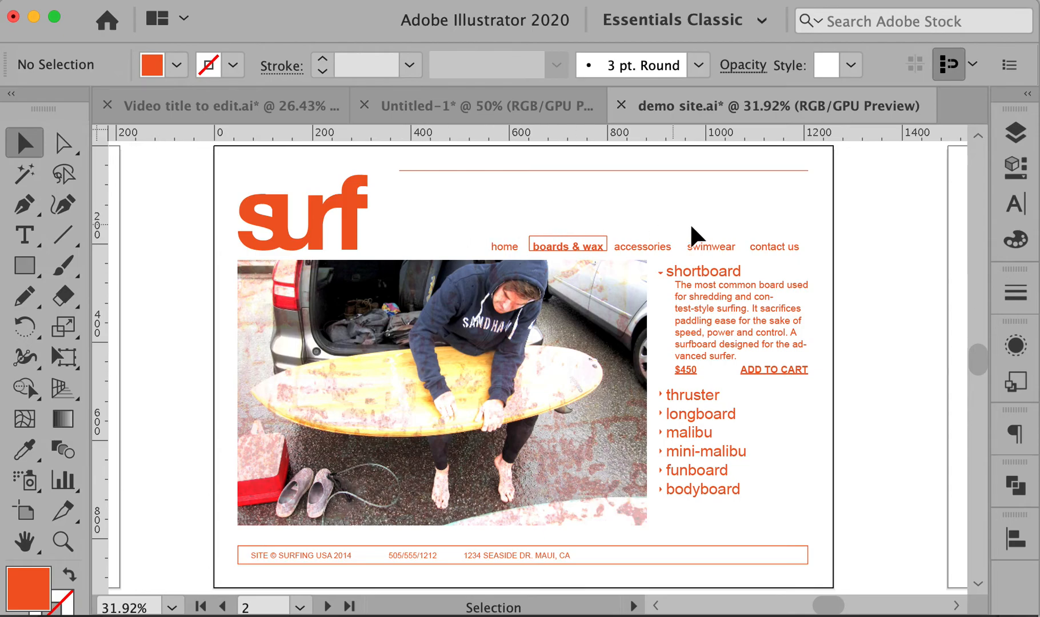
pyautogui.hscroll(-10, 337, 260)
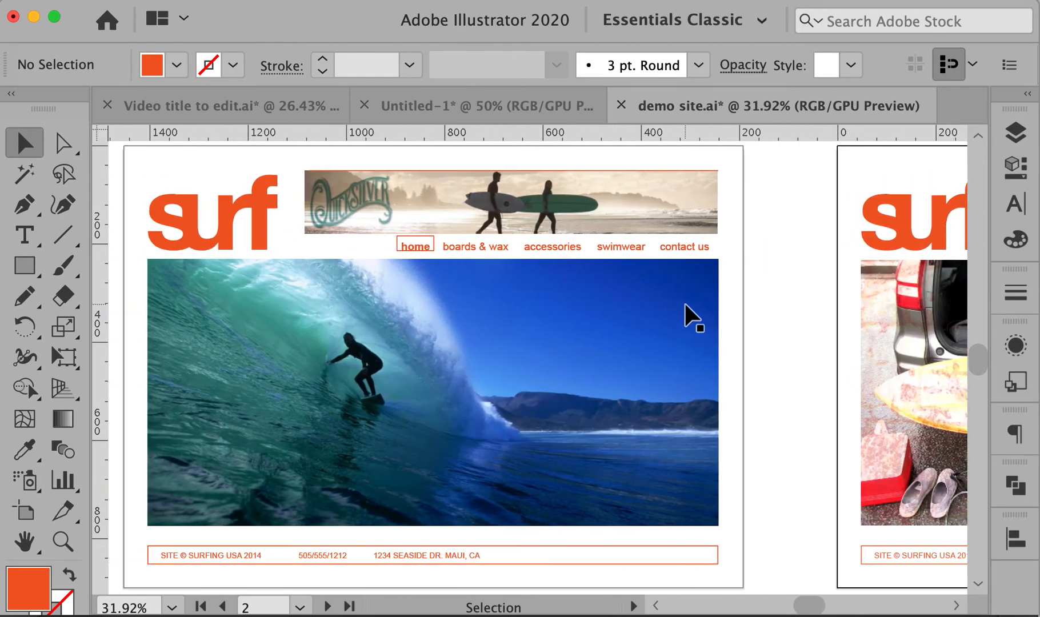
# Check the width of the thin rule line across the boards & wax page top
pyautogui.press('m')
pyautogui.moveTo(766, 221); pyautogui.dragTo(117, 208)
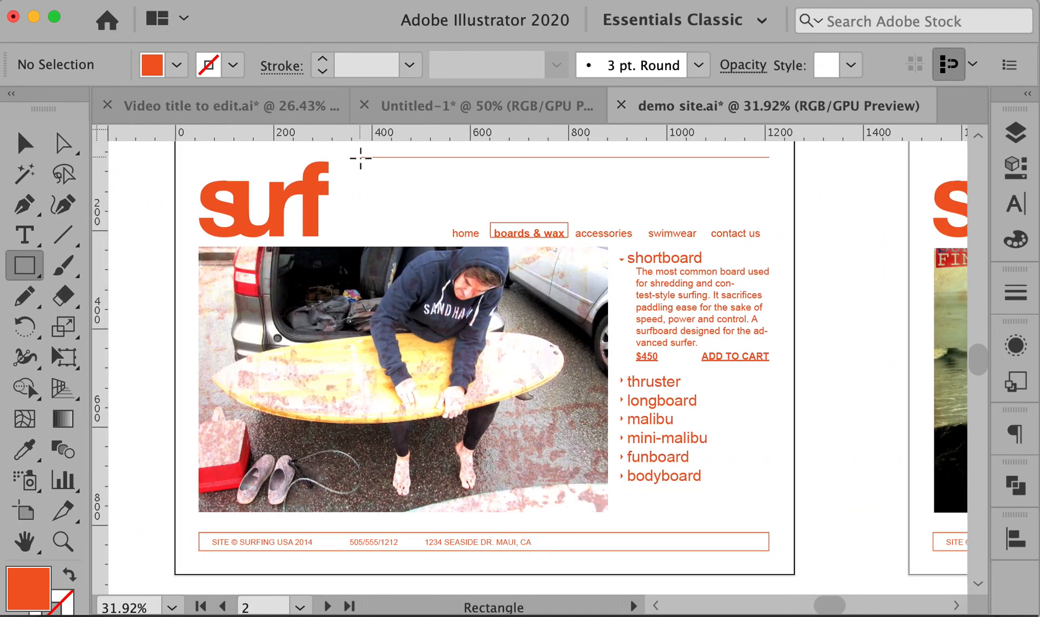
pyautogui.keyDown('super'); pyautogui.click(385, 157); pyautogui.keyUp('super')
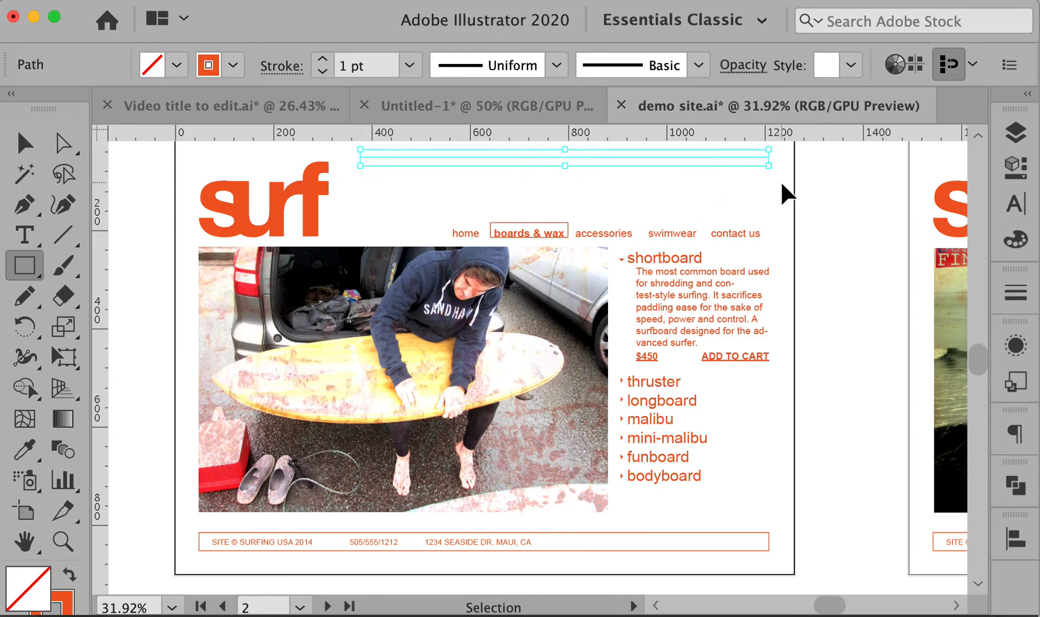
pyautogui.click(309, 1)
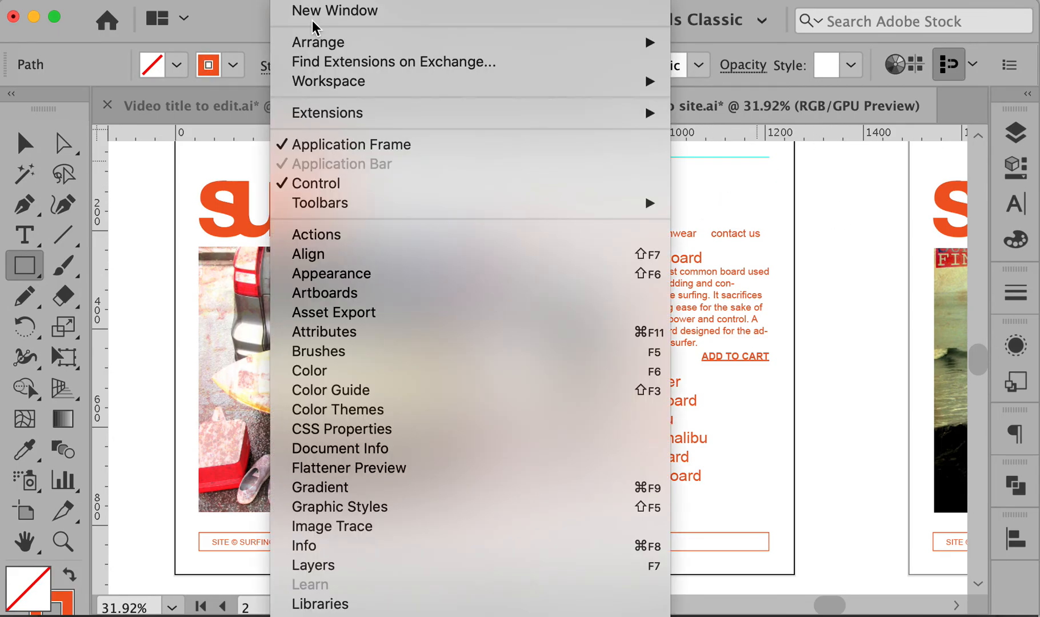
pyautogui.click(371, 545)
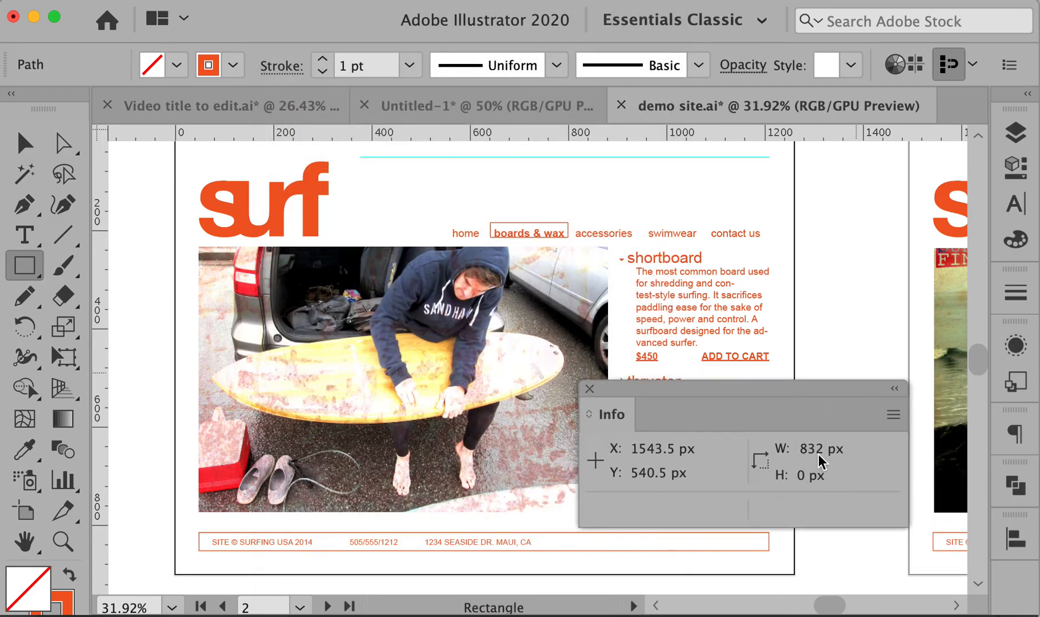
pyautogui.click(590, 389)
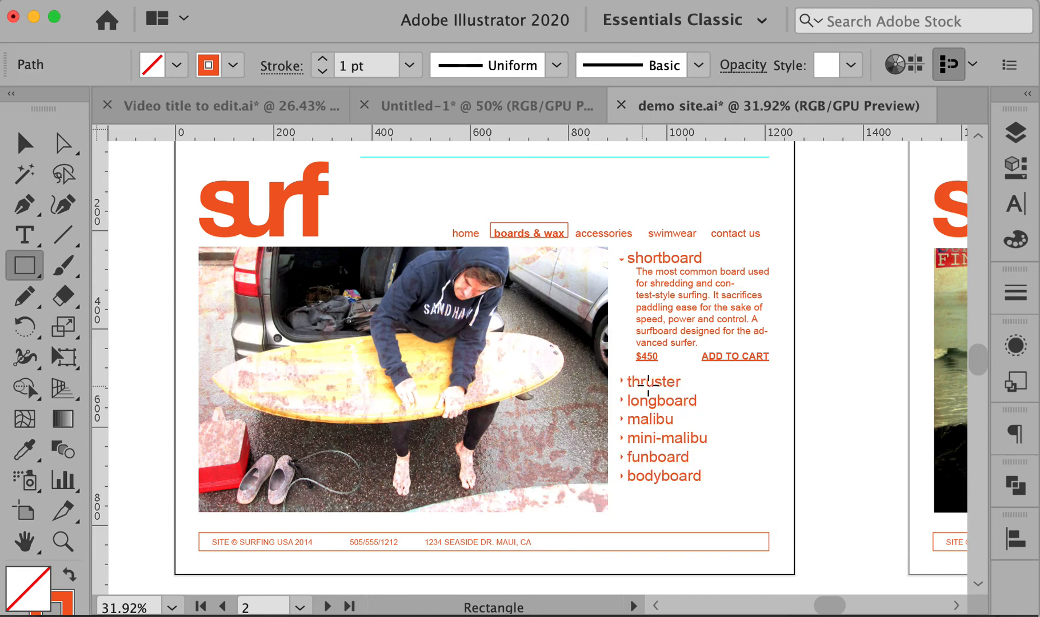
# Create an exactly sized 832 × 60 px rectangle at the line's start
pyautogui.click(360, 158)
pyautogui.write('83')
pyautogui.press('Tab')
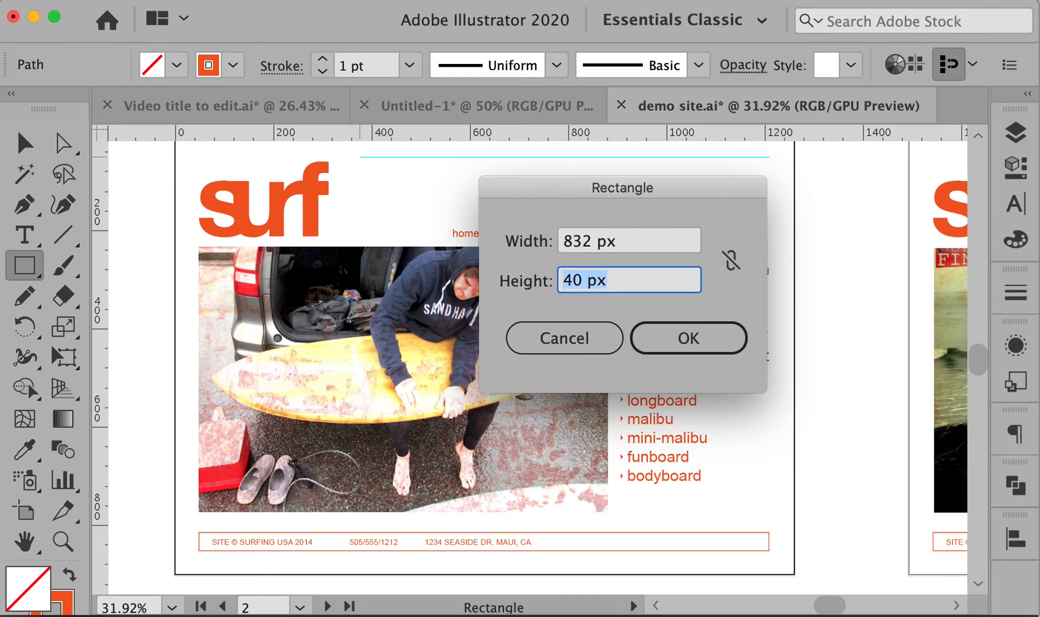
pyautogui.write('60')
pyautogui.press('Return')
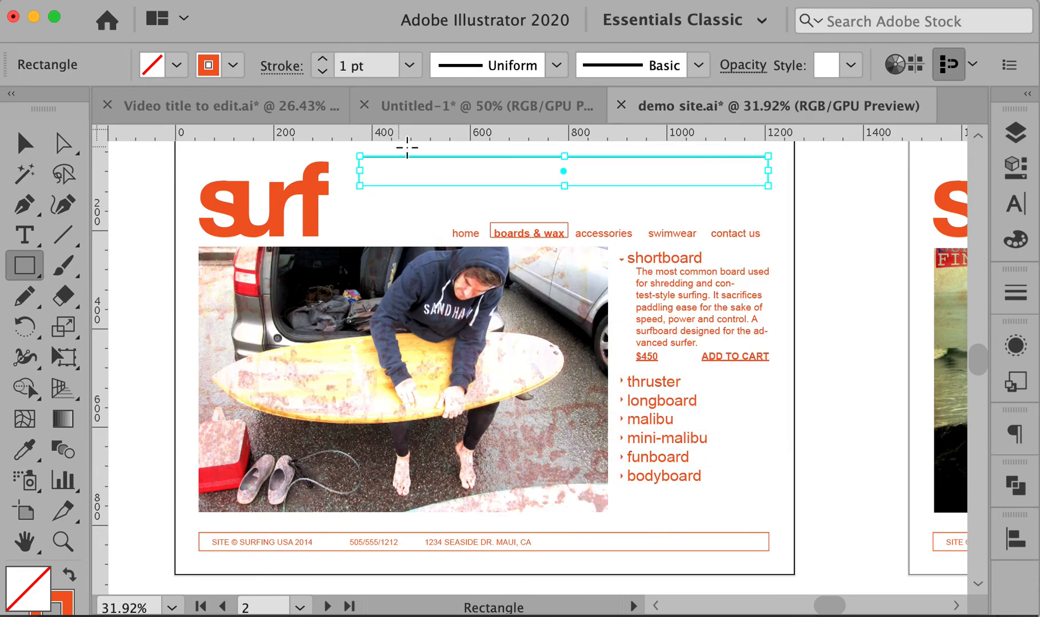
# Delete the stray thin rectangle and stretch the header box to 832 × 115 px
pyautogui.moveTo(562, 211); pyautogui.dragTo(562, 209)
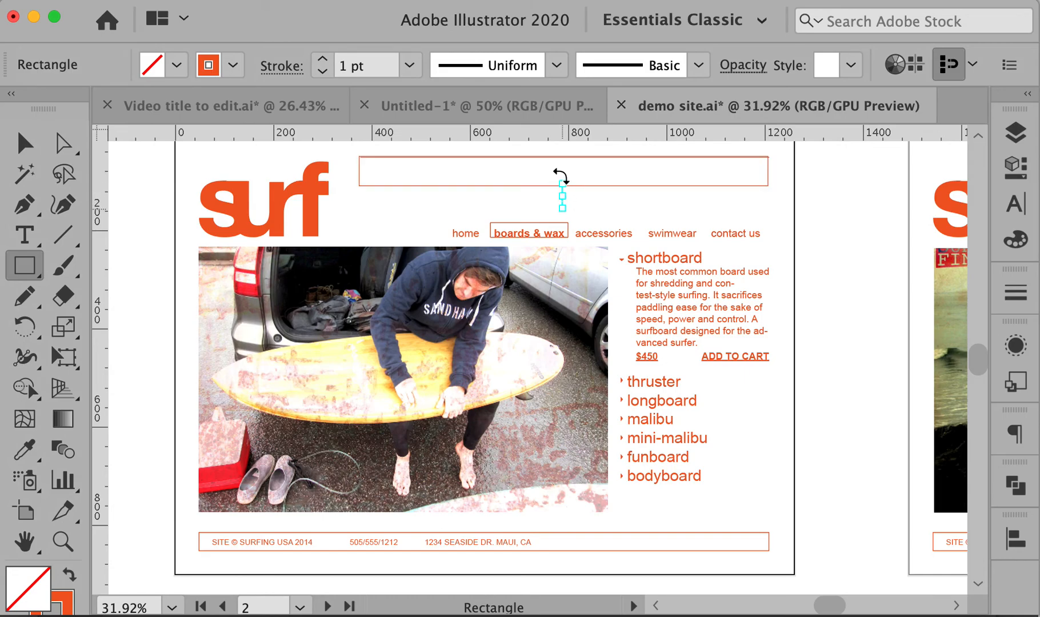
pyautogui.keyDown('super'); pyautogui.click(778, 206); pyautogui.keyUp('super')
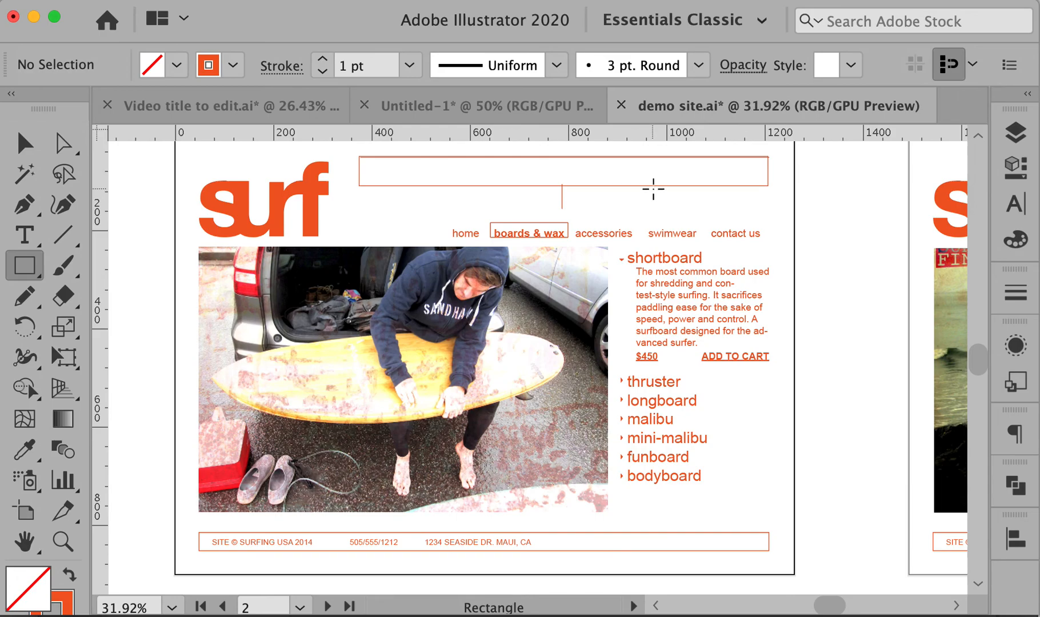
pyautogui.press('v')
pyautogui.moveTo(587, 191); pyautogui.dragTo(525, 196)
pyautogui.press('Delete')
pyautogui.click(563, 184)
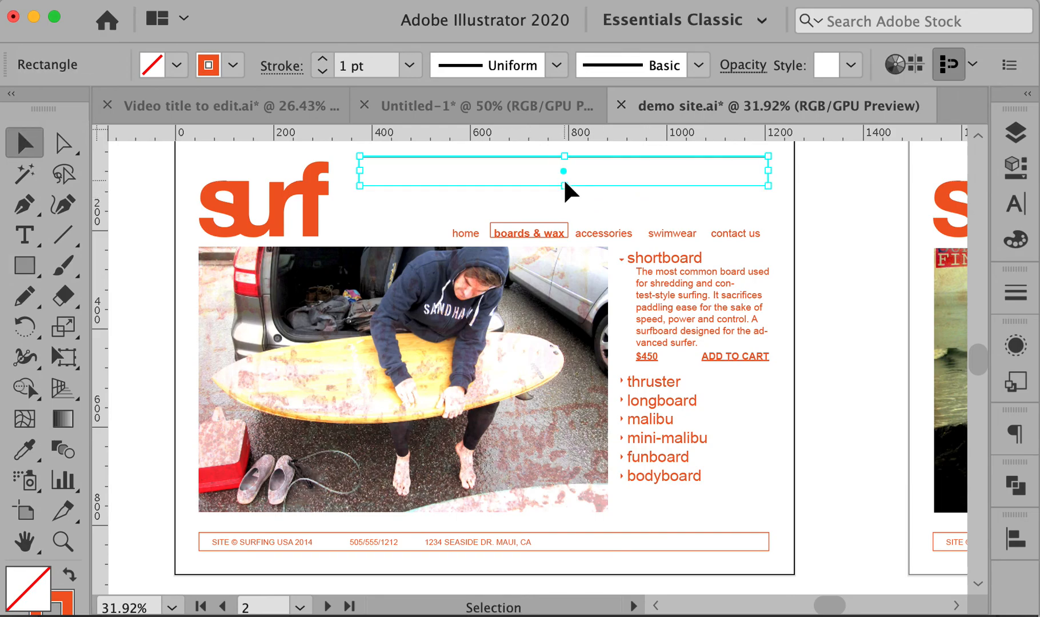
pyautogui.moveTo(564, 186); pyautogui.dragTo(566, 216)
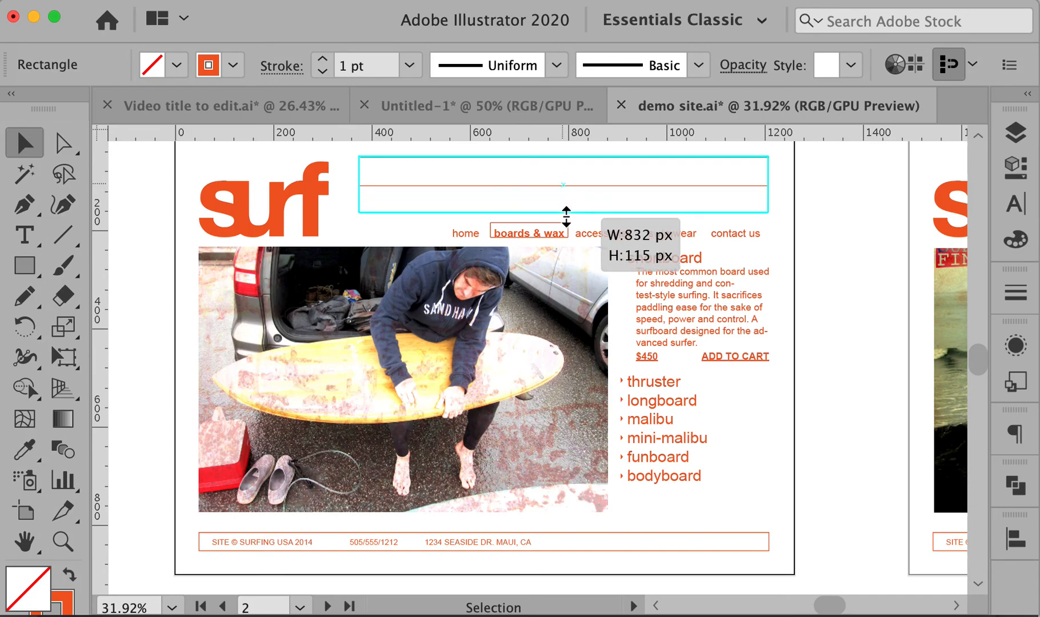
pyautogui.moveTo(566, 216); pyautogui.dragTo(566, 213)
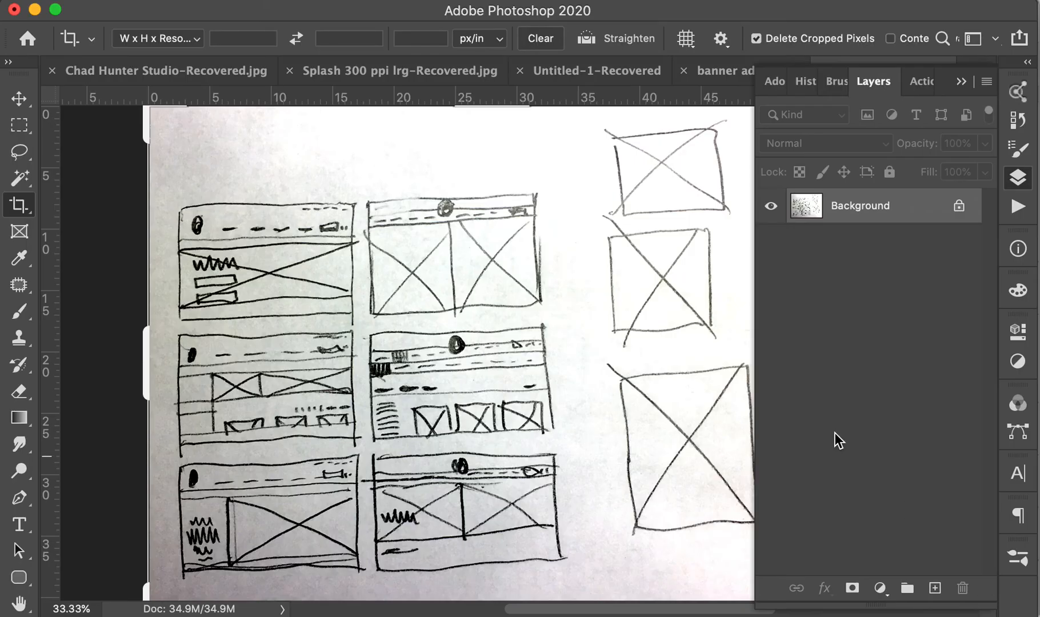
# From the banner ad6.psd tab, create a new 830 × 115 pixel document
pyautogui.click(962, 85)
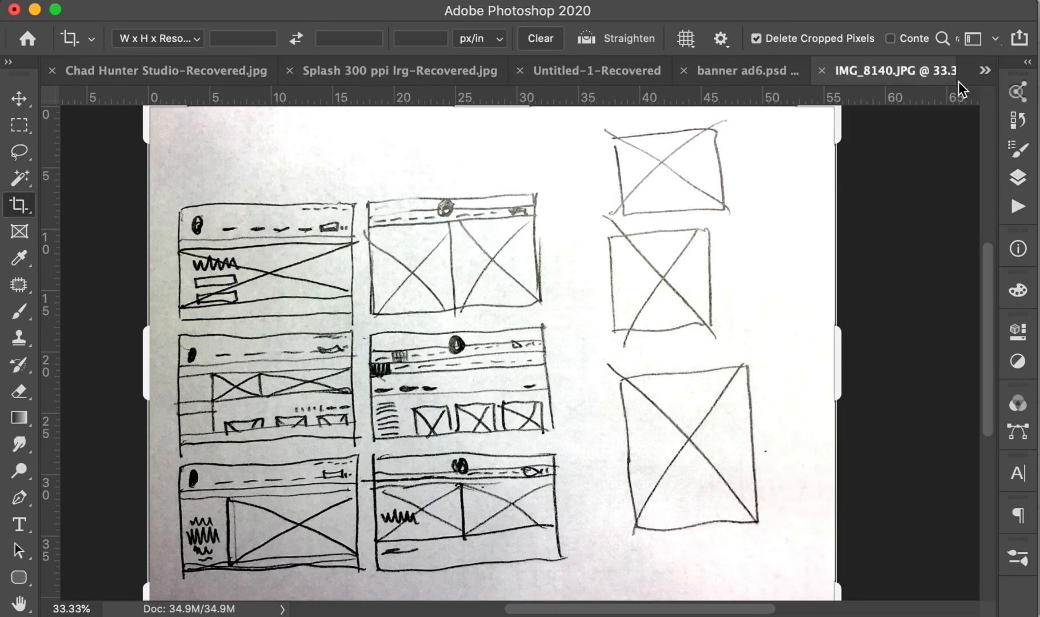
pyautogui.click(748, 71)
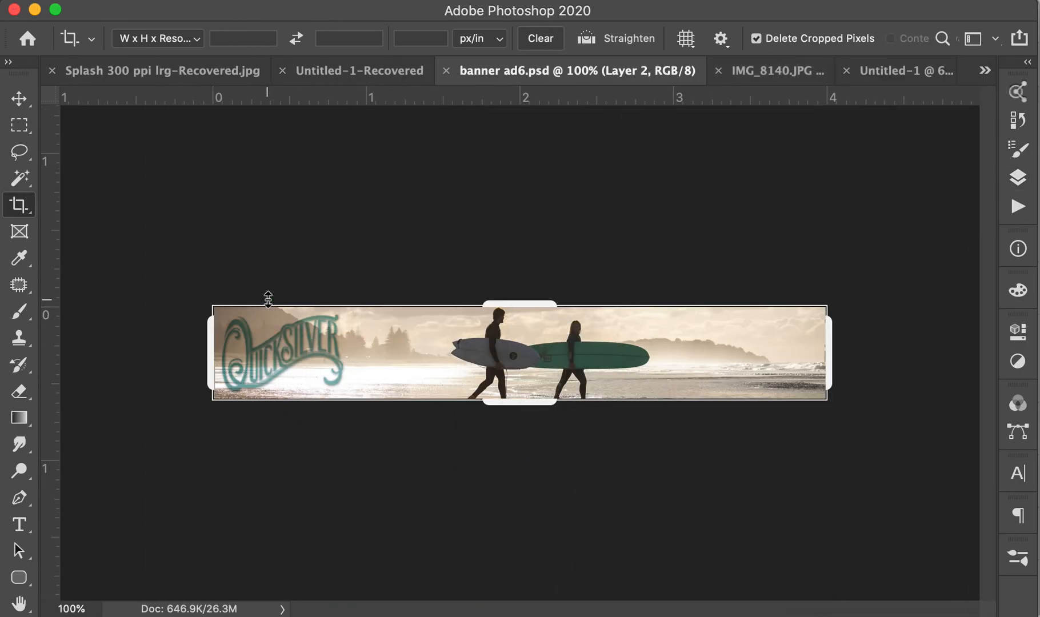
pyautogui.press('super+n')
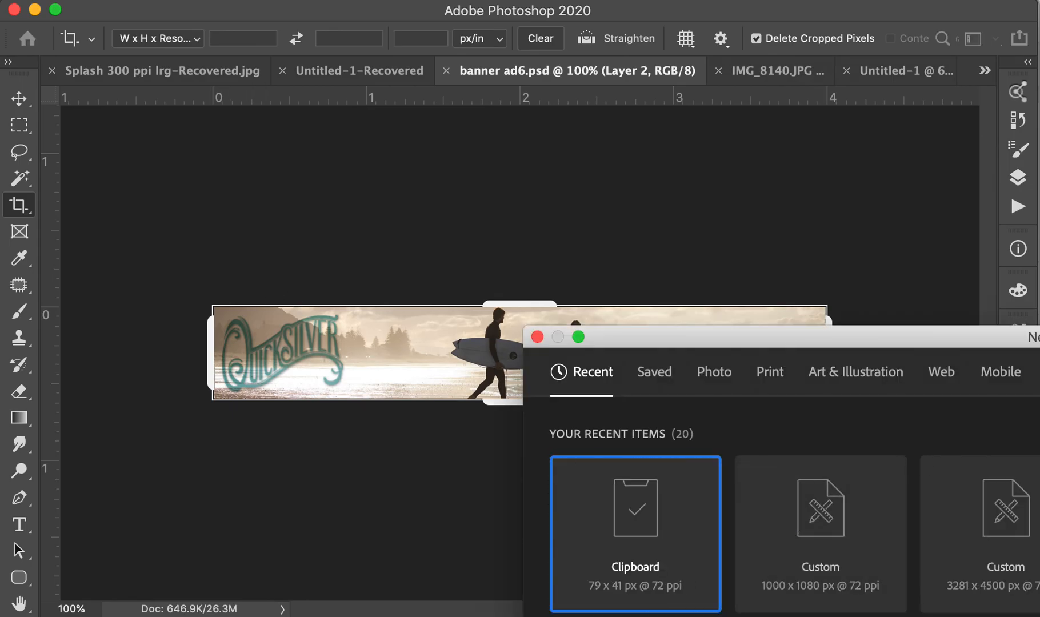
pyautogui.moveTo(1037, 337); pyautogui.dragTo(557, 199)
pyautogui.click(708, 380)
pyautogui.write('8')
pyautogui.press('Tab')
pyautogui.press('Tab')
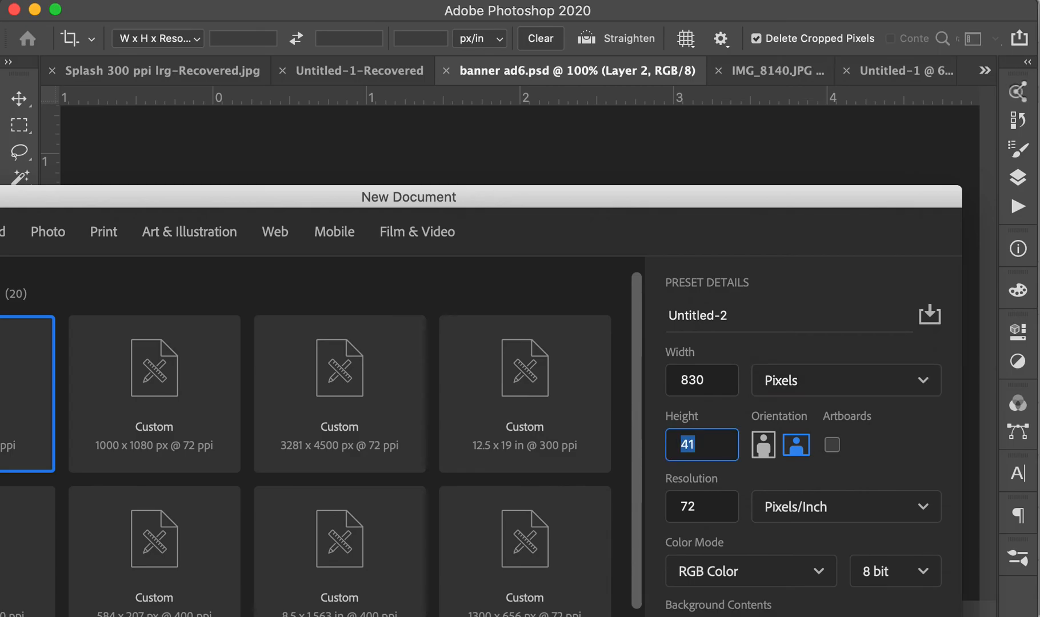
pyautogui.press('Return')
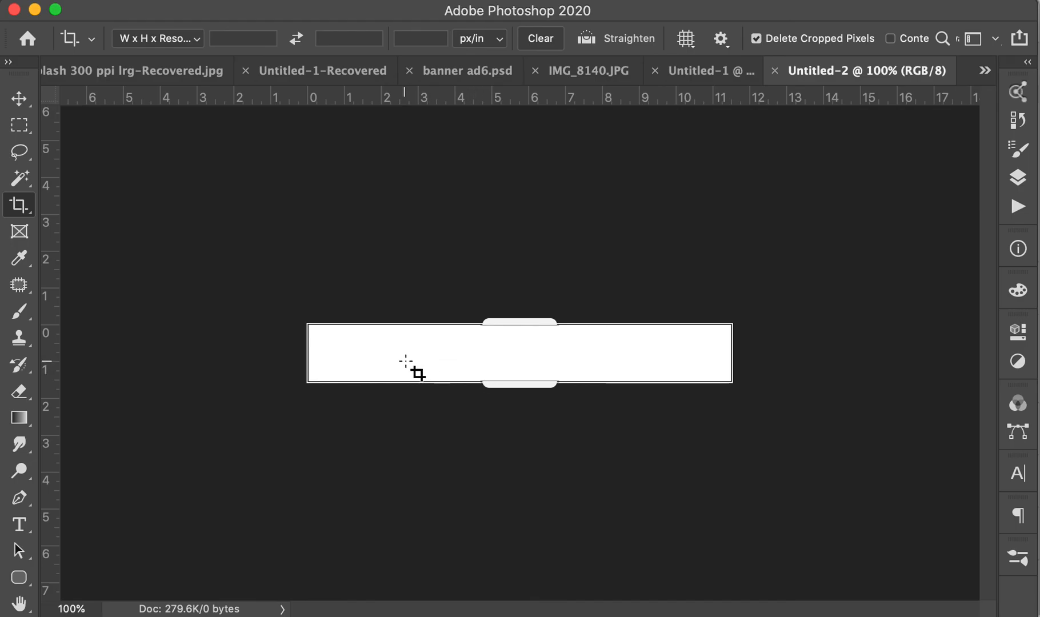
# In banner ad6.psd, hide the other layers so Layer 5's teal underwater surfer shows under the logo
pyautogui.click(591, 81)
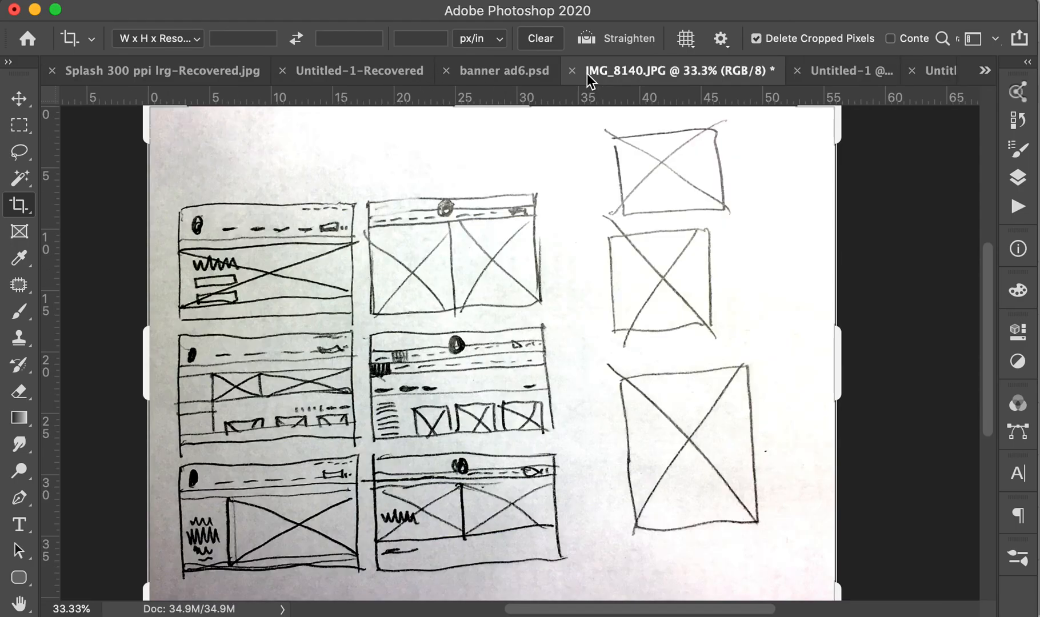
pyautogui.click(501, 78)
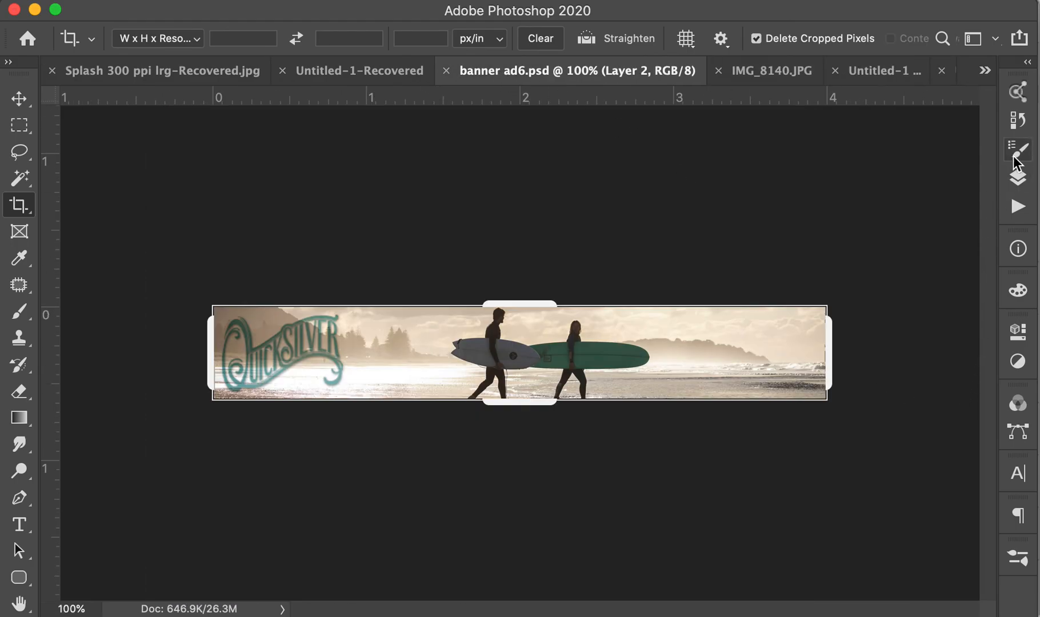
pyautogui.click(1018, 177)
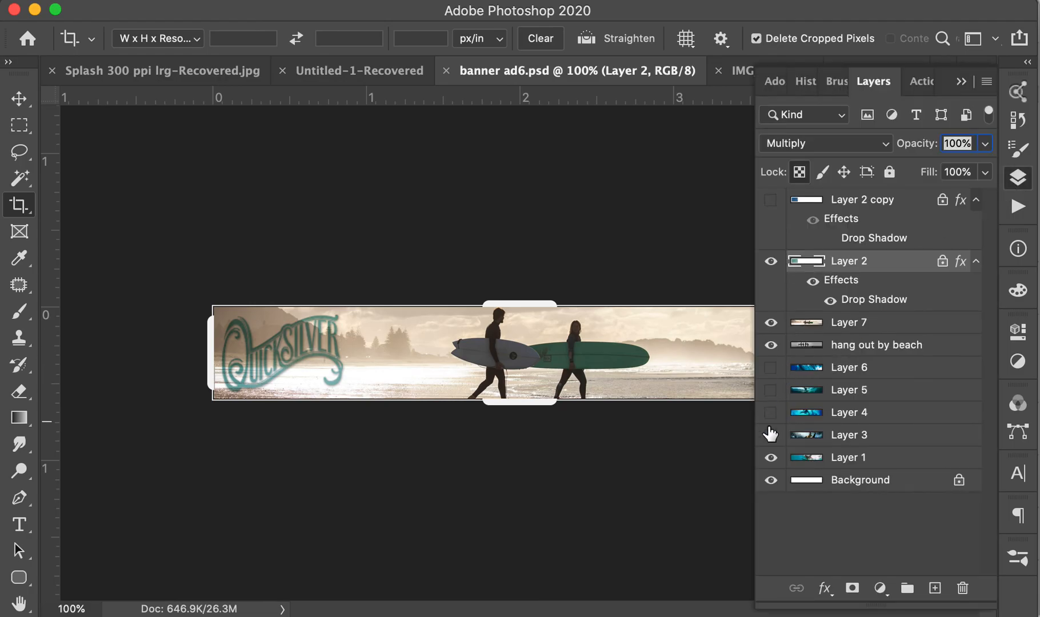
pyautogui.click(771, 457)
pyautogui.click(771, 369)
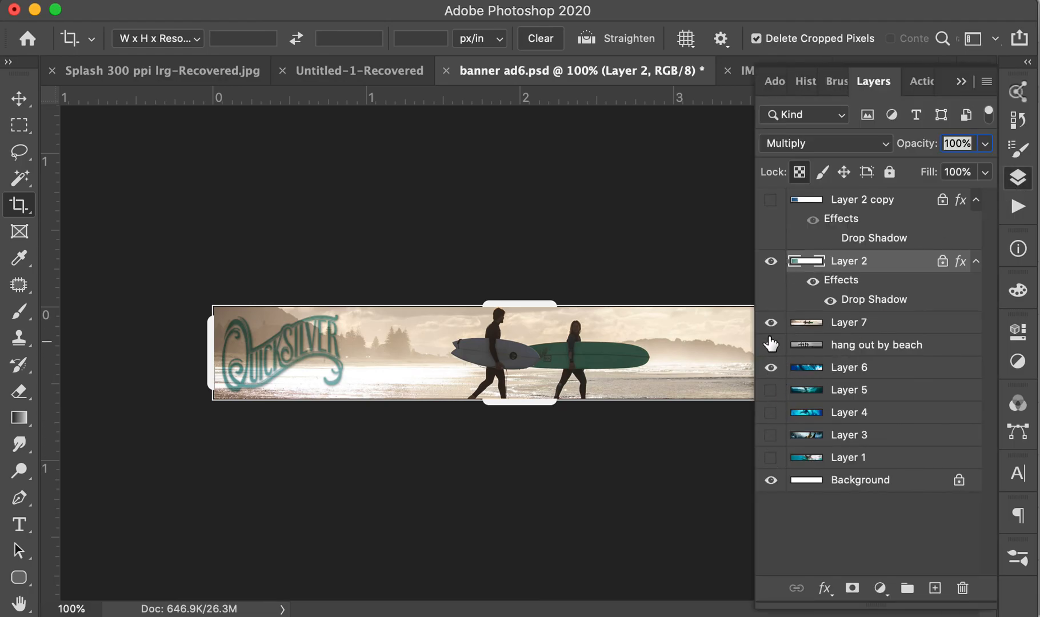
pyautogui.click(771, 323)
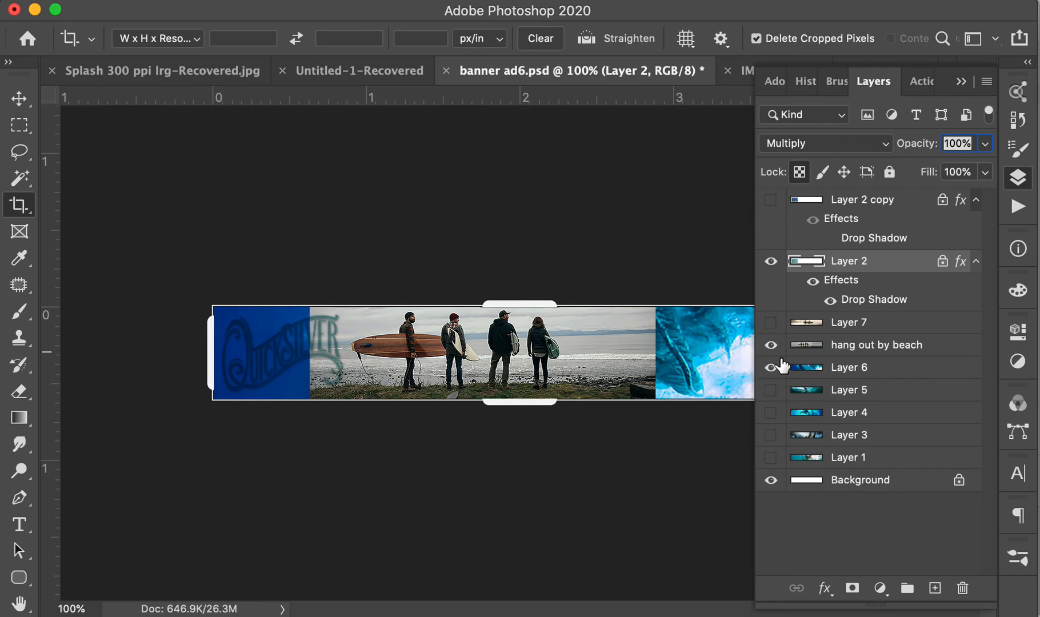
pyautogui.click(771, 345)
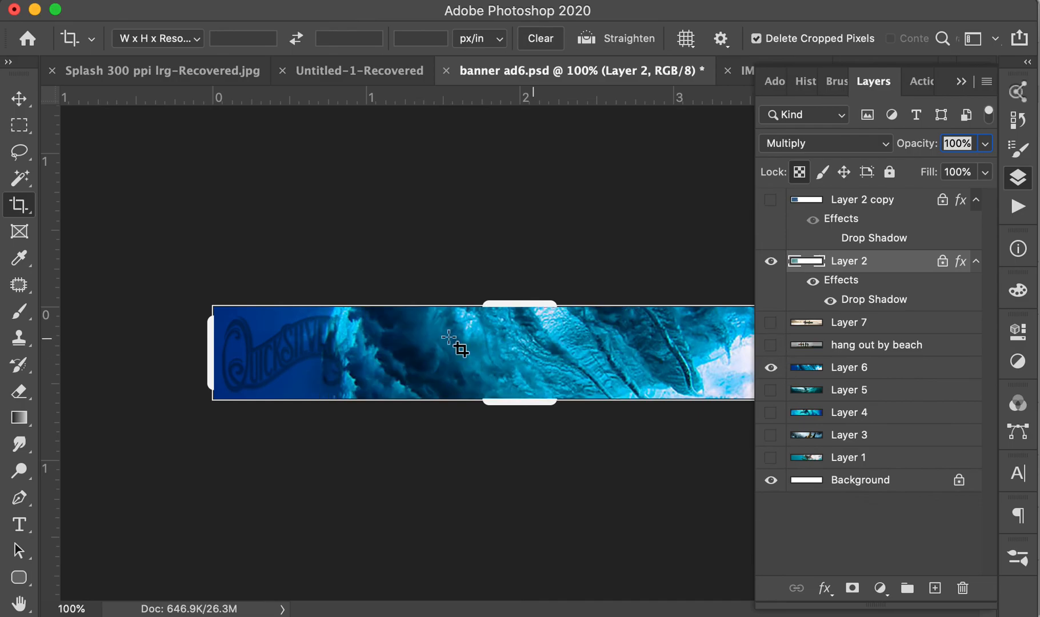
pyautogui.click(771, 390)
pyautogui.click(771, 367)
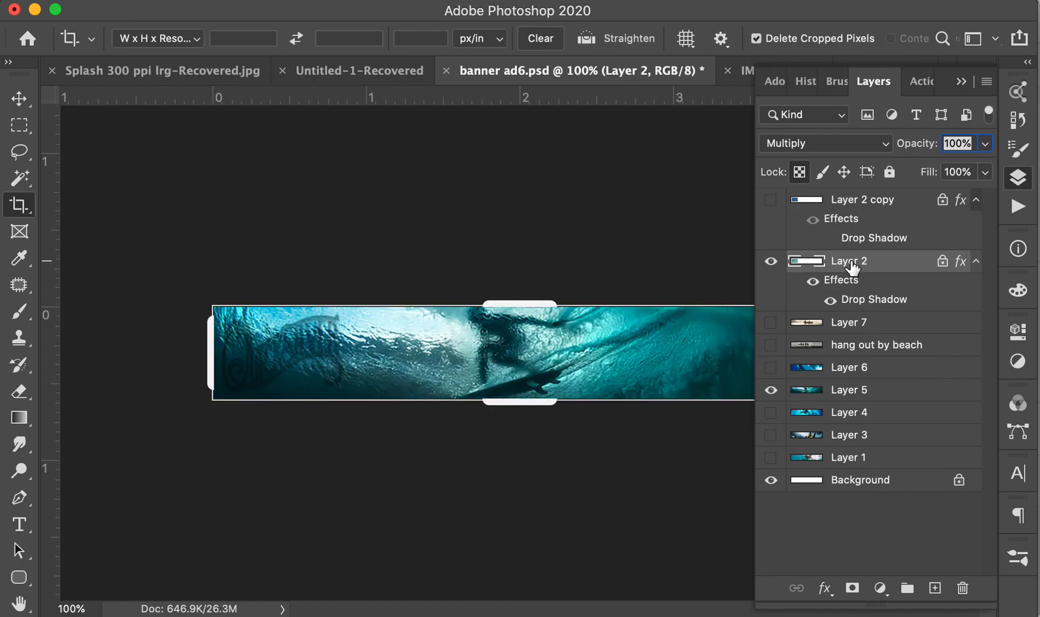
pyautogui.click(771, 261)
pyautogui.click(771, 261)
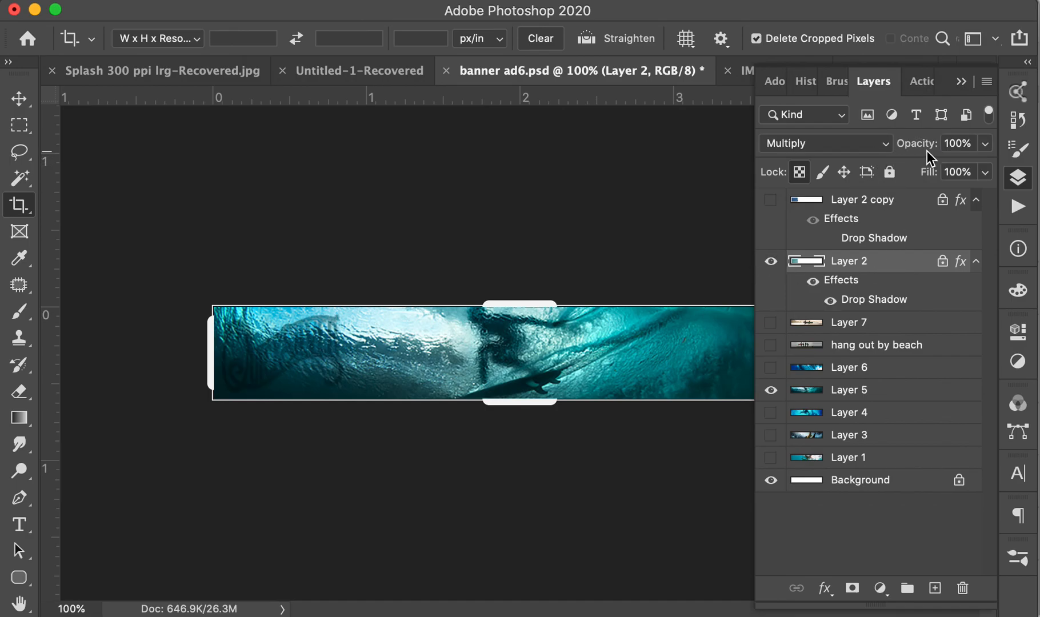
# Duplicate the Layer 2 logo layer, abandoning a started crop of the canvas
pyautogui.moveTo(902, 268); pyautogui.dragTo(935, 588)
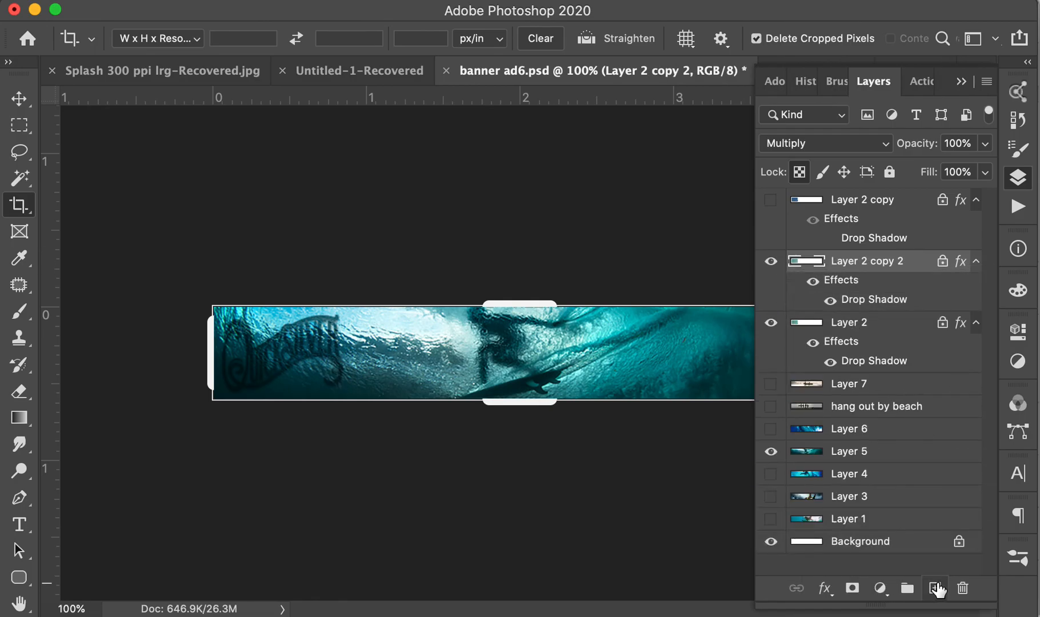
pyautogui.click(963, 81)
pyautogui.click(701, 190)
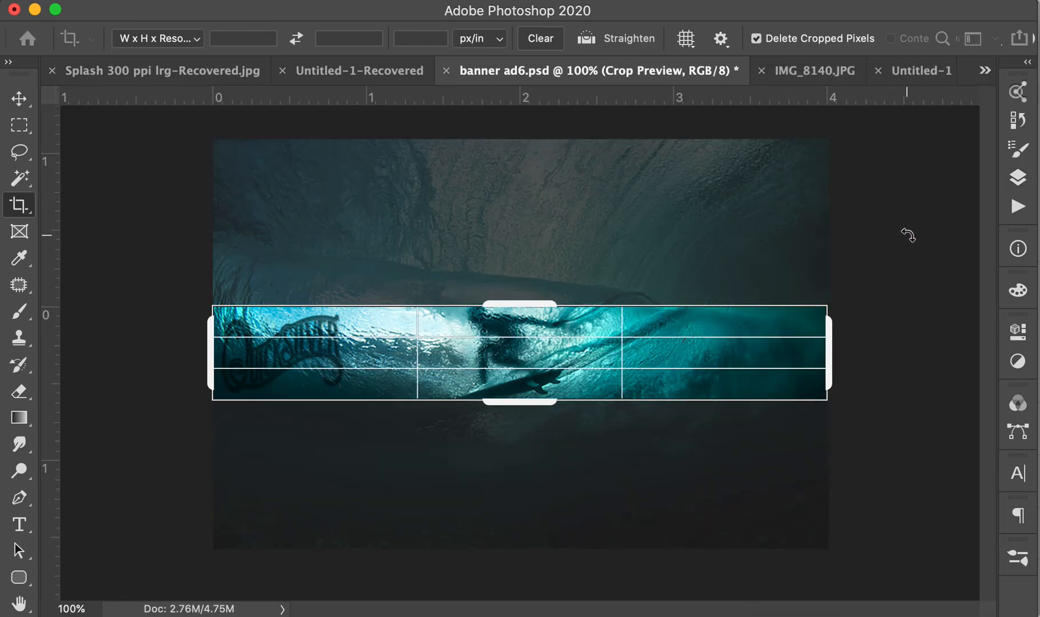
pyautogui.press('Escape')
pyautogui.press('v')
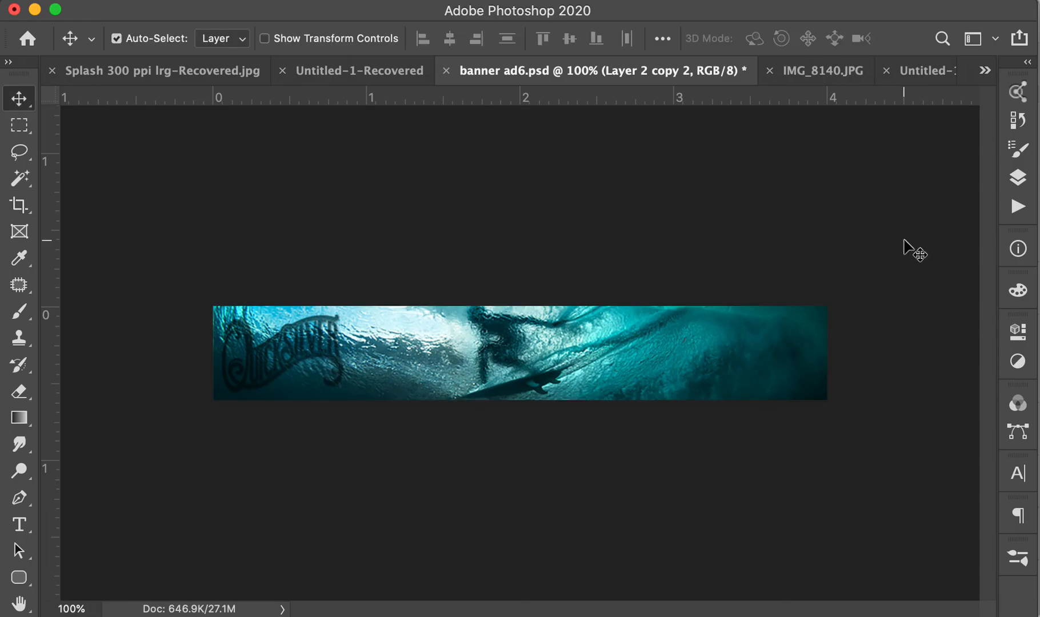
# Save the banner as banner ad8.psd with Maximize Compatibility
pyautogui.press('super+shift+s')
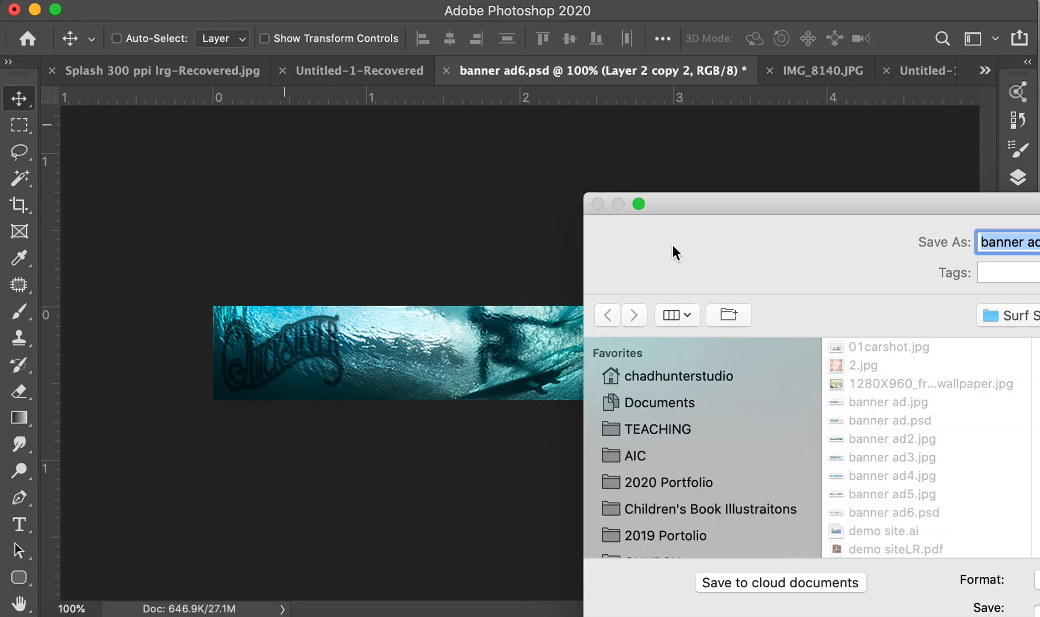
pyautogui.click(1037, 243)
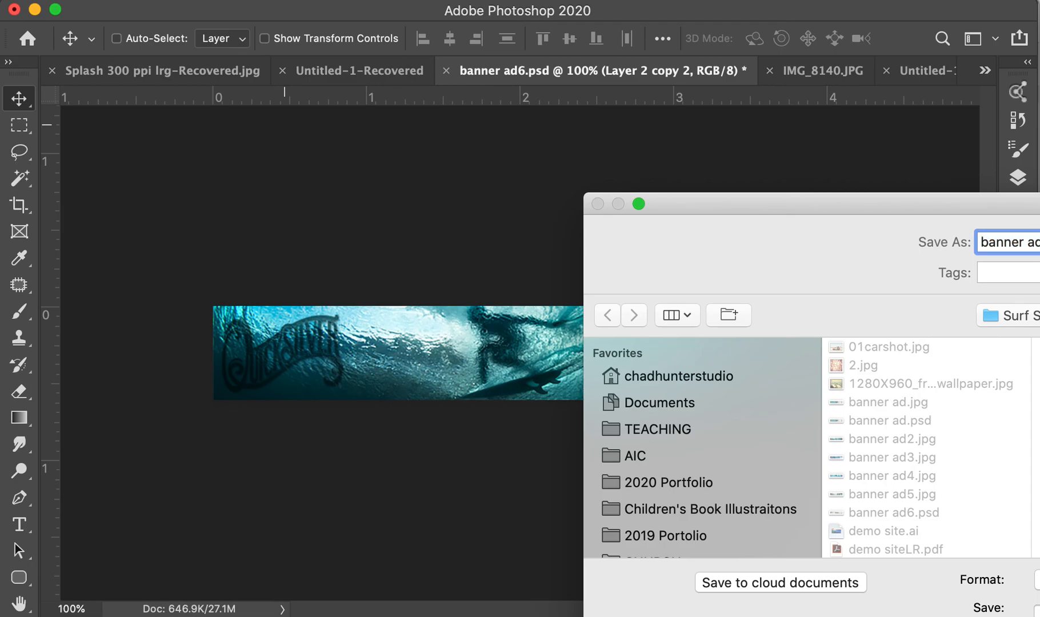
pyautogui.press('Return')
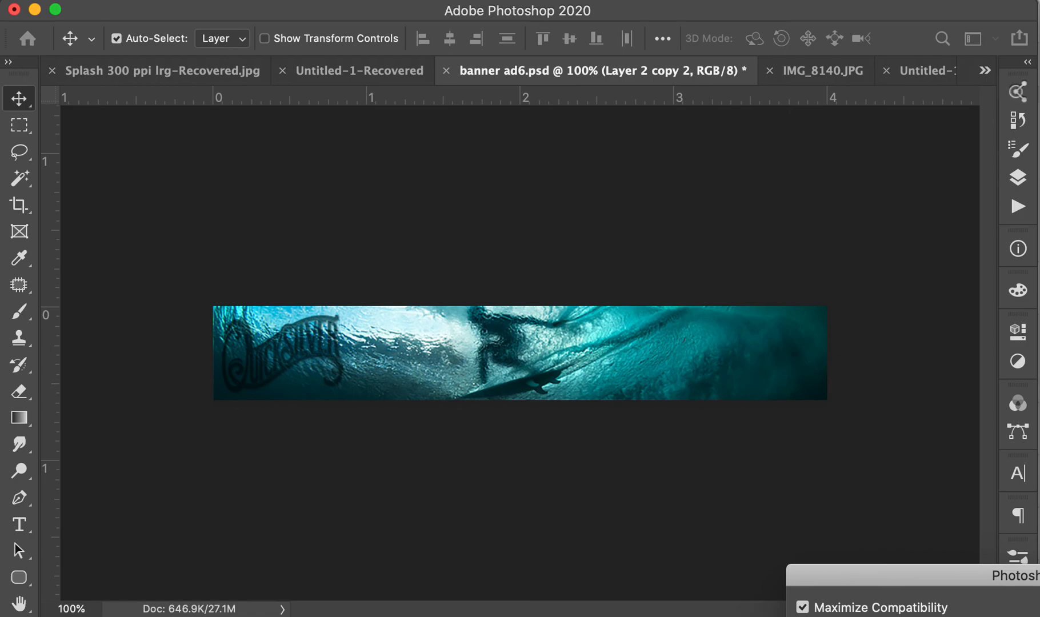
pyautogui.press('Return')
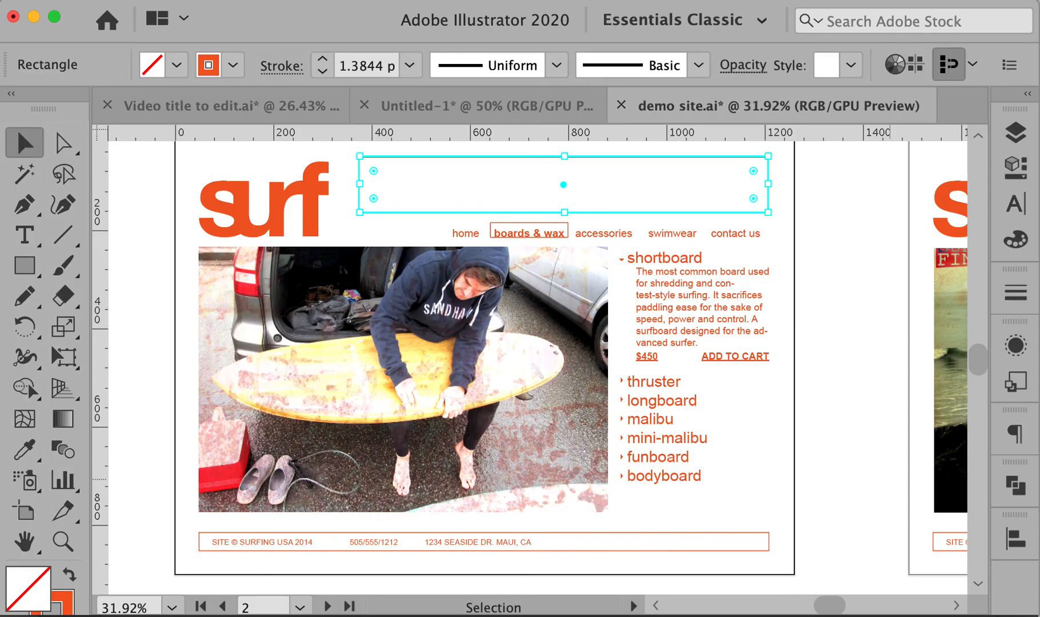
# Place banner ad8.psd so it fills the header box above the boards & wax navigation links
pyautogui.click(772, 216)
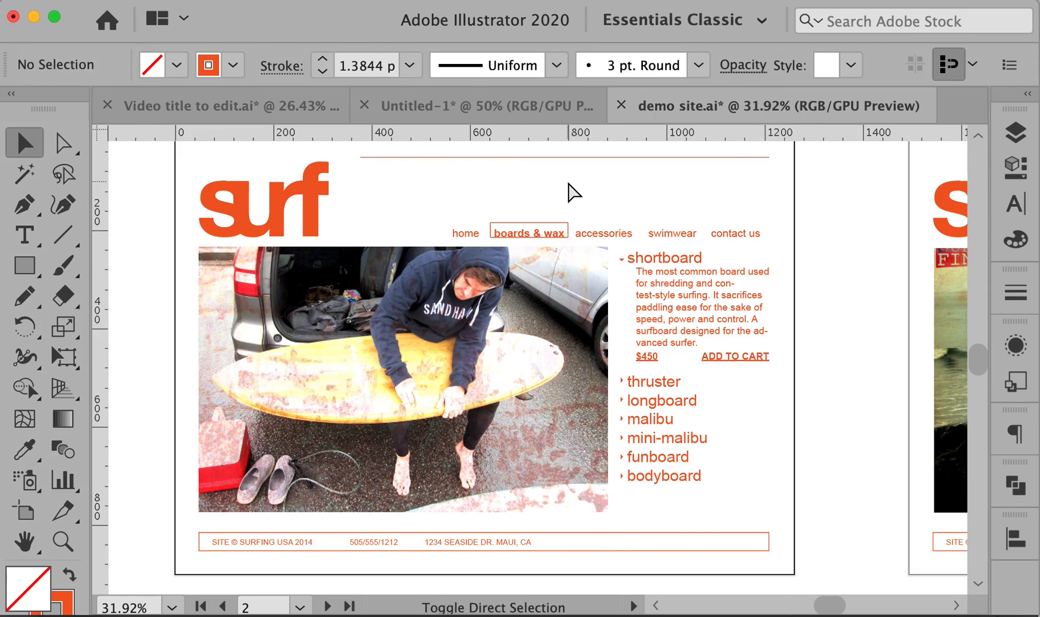
pyautogui.press('super+shift+p')
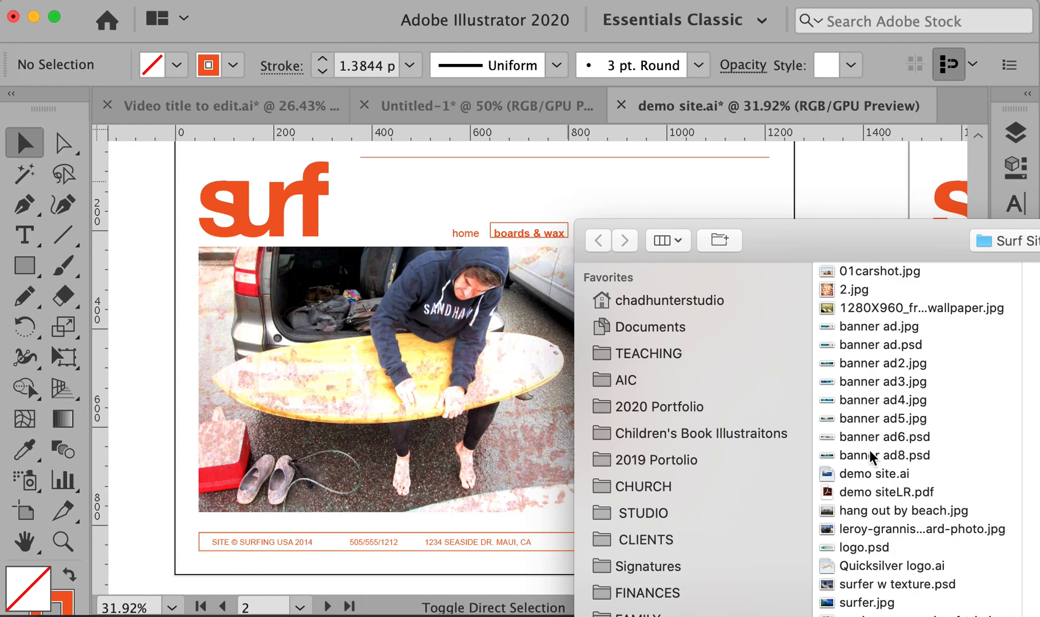
pyautogui.doubleClick(872, 455)
pyautogui.moveTo(769, 157); pyautogui.dragTo(318, 220)
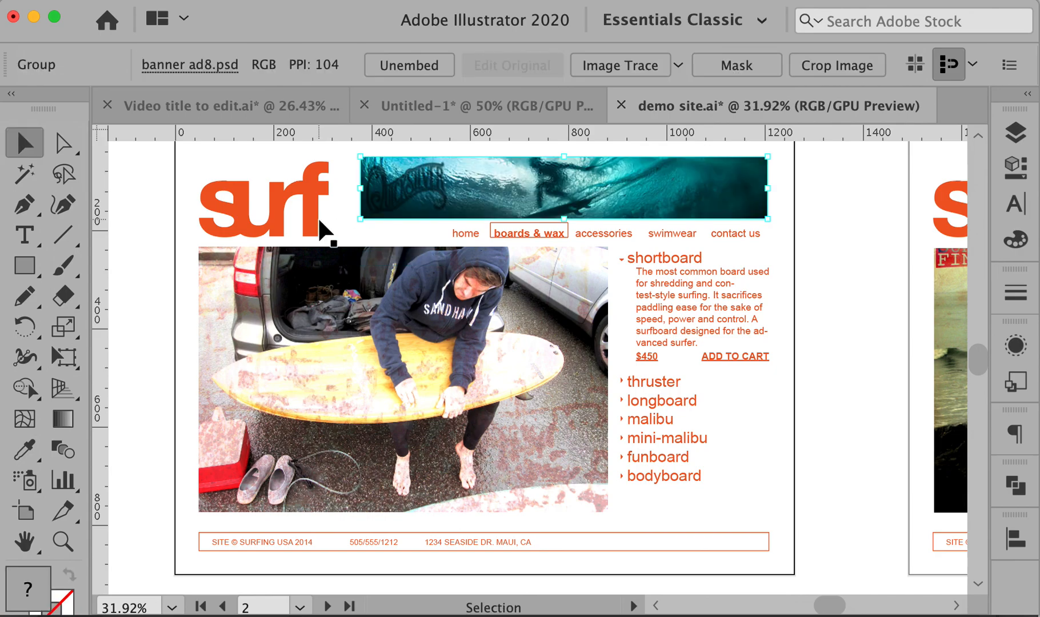
pyautogui.keyDown('super'); pyautogui.click(828, 239); pyautogui.keyUp('super')
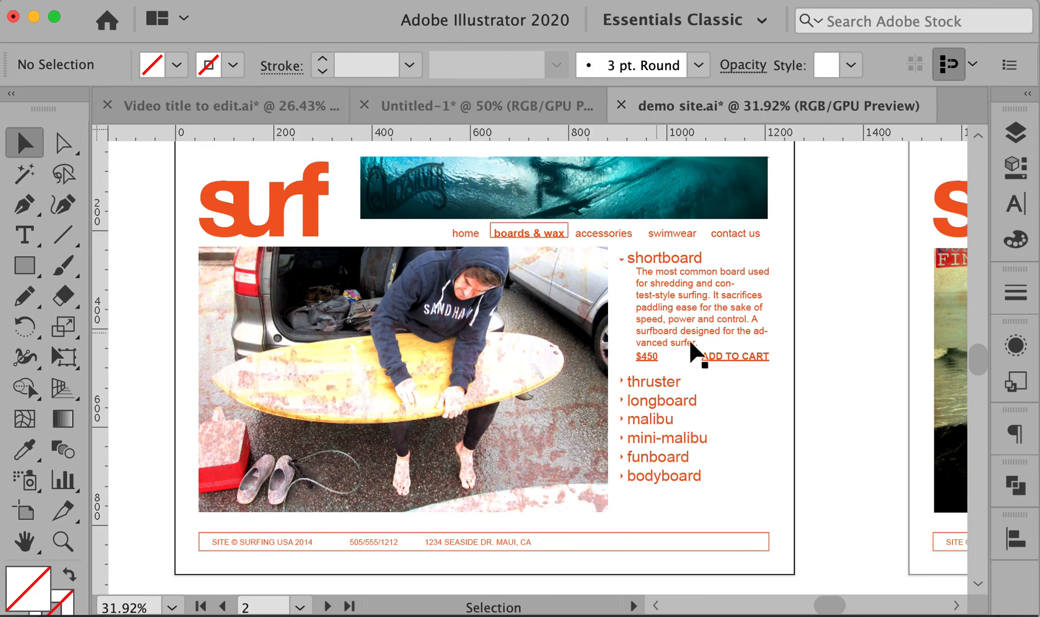
pyautogui.moveTo(708, 441); pyautogui.dragTo(848, 376)
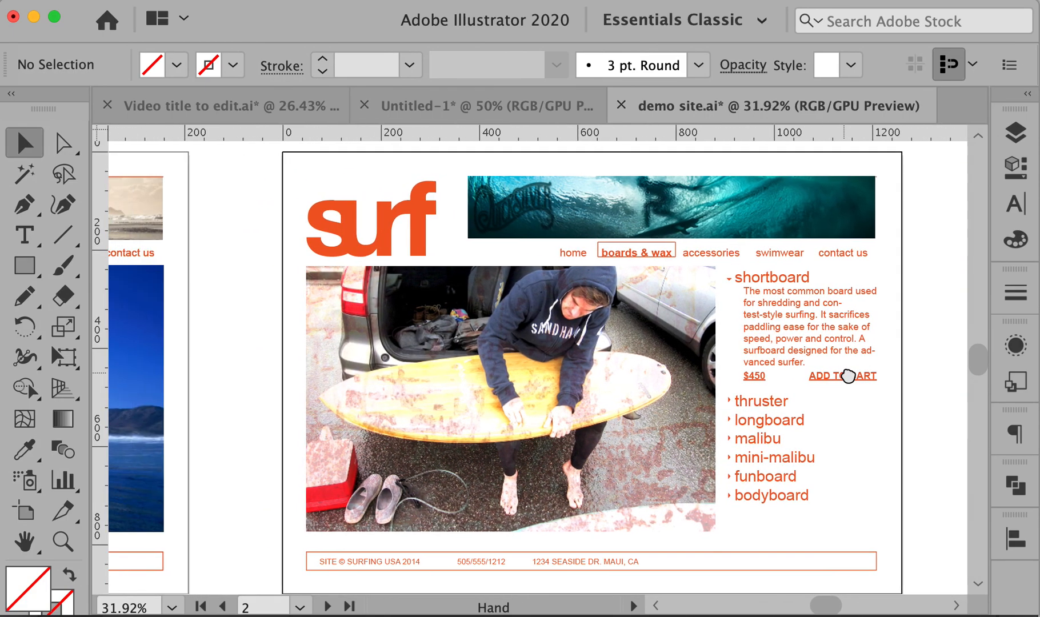